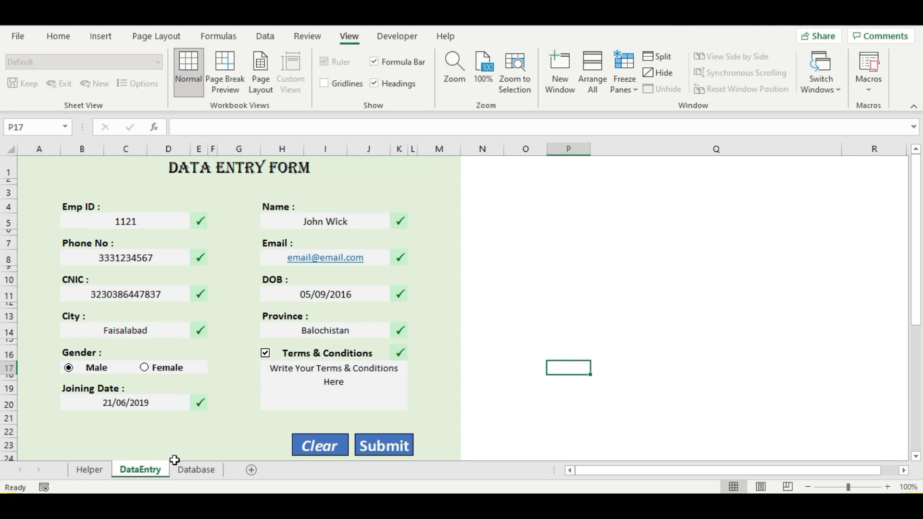
# - Check the Database records, then try shortening Emp ID 1121 and cancel the invalid entry
pyautogui.click(197, 472)
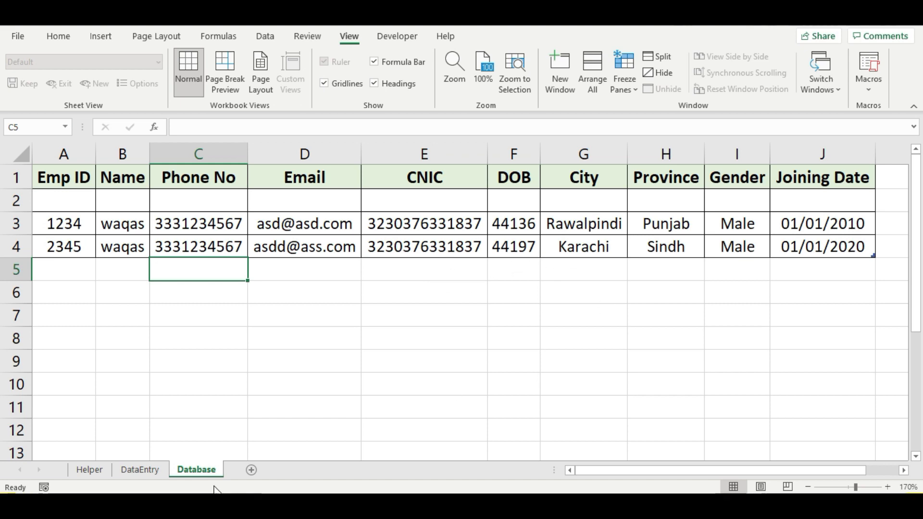
pyautogui.click(132, 474)
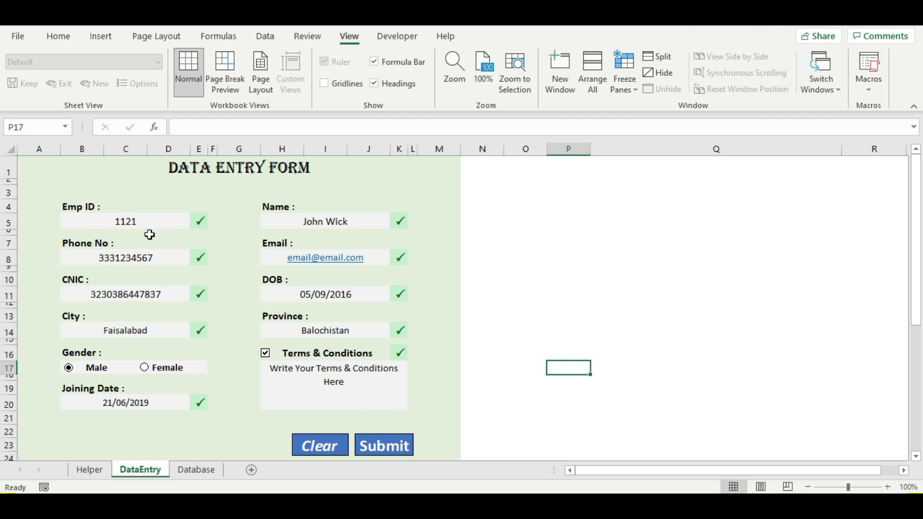
pyautogui.click(145, 222)
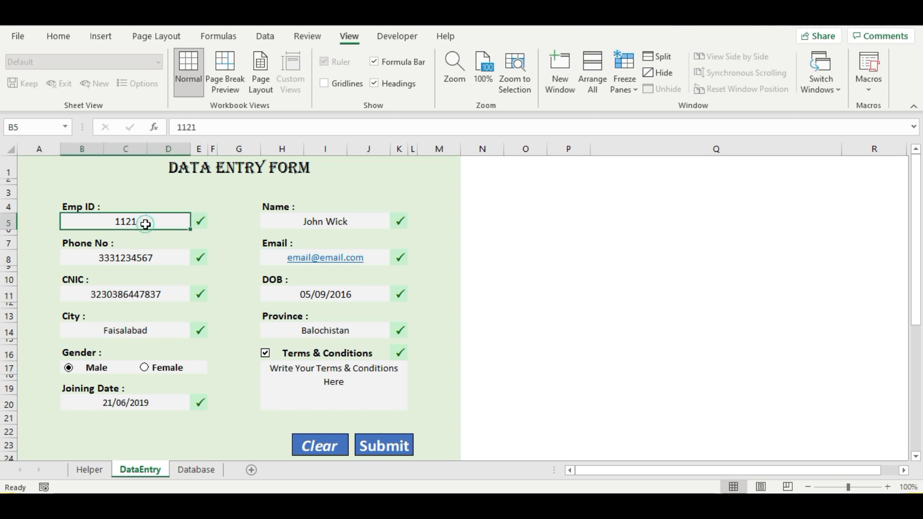
pyautogui.doubleClick(145, 222)
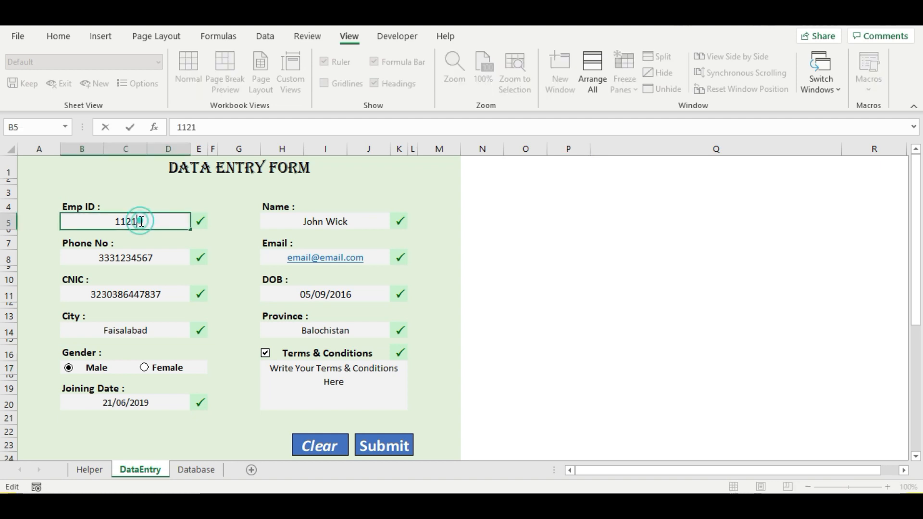
pyautogui.press('BackSpace')
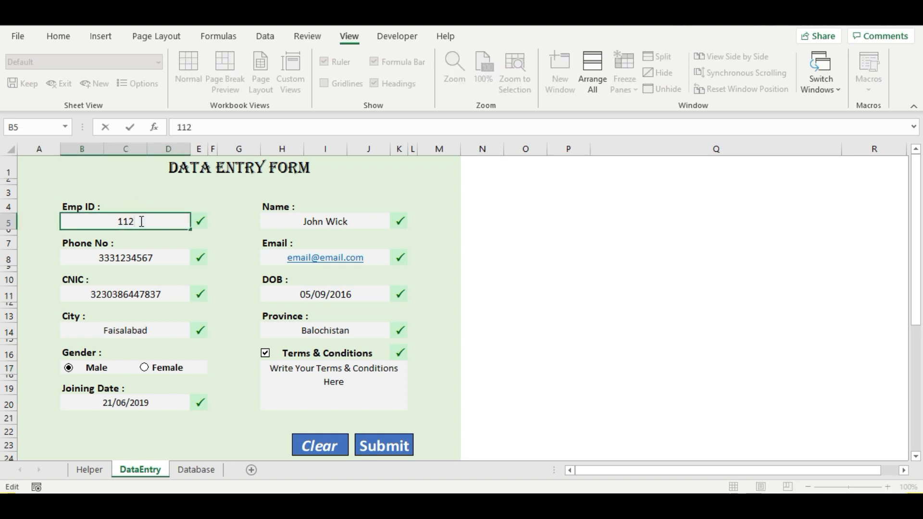
pyautogui.press('Return')
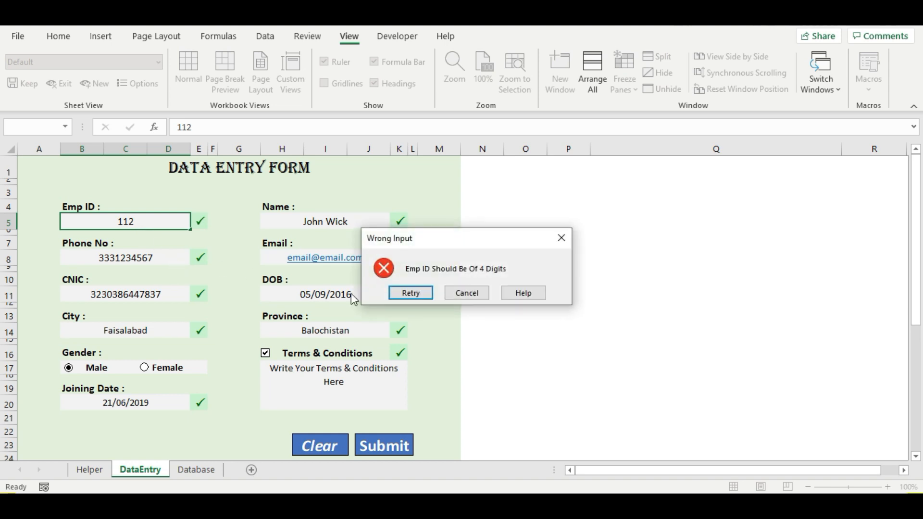
pyautogui.click(472, 297)
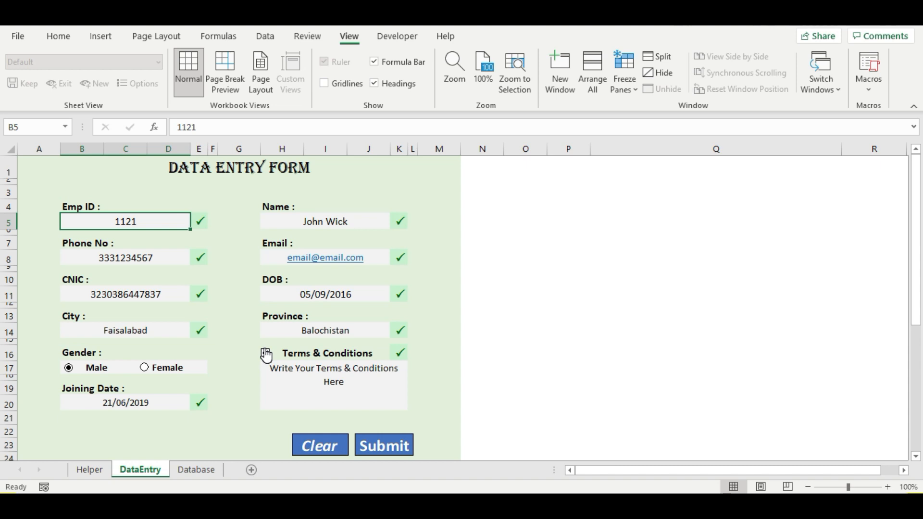
# - Toggle Terms & Conditions off and back on, then delete the Emp ID value
pyautogui.click(266, 354)
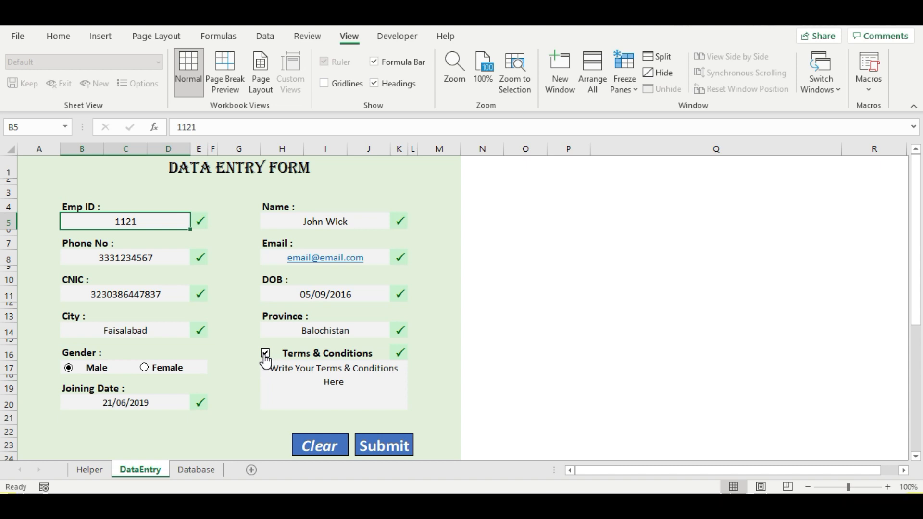
pyautogui.click(265, 356)
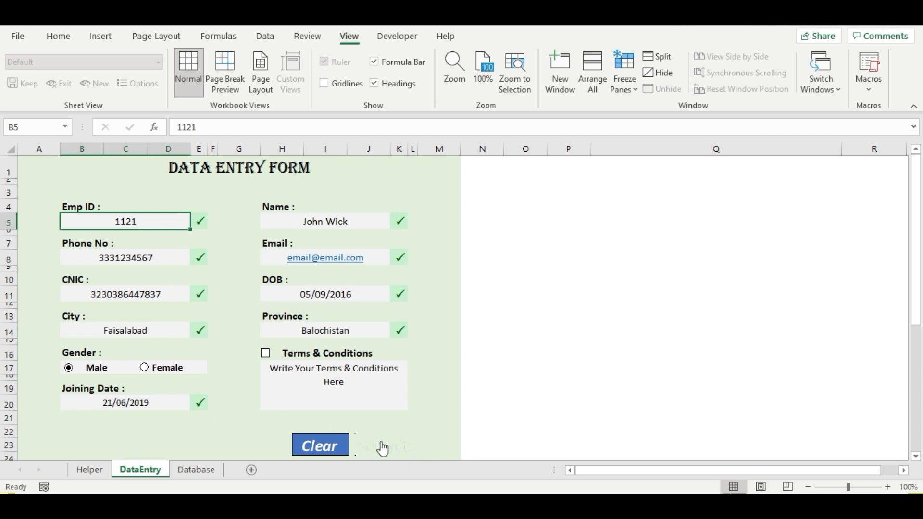
pyautogui.click(265, 357)
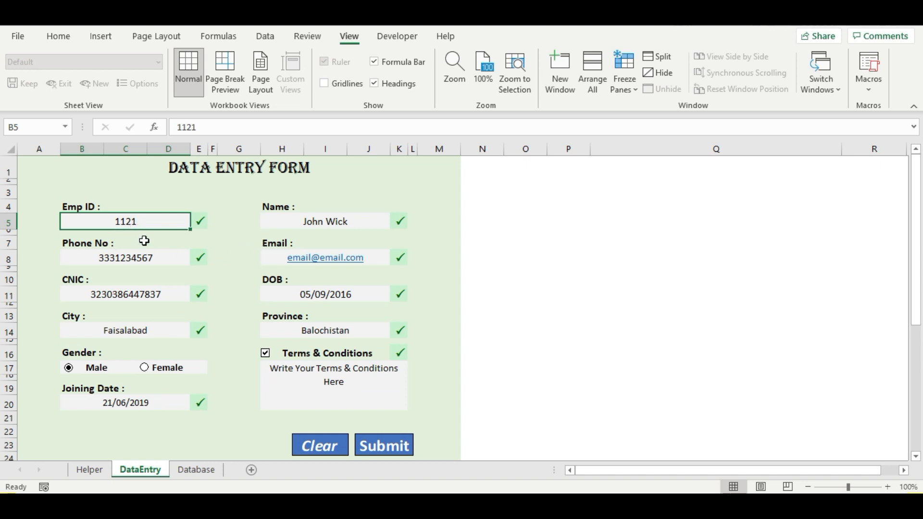
pyautogui.press('Delete')
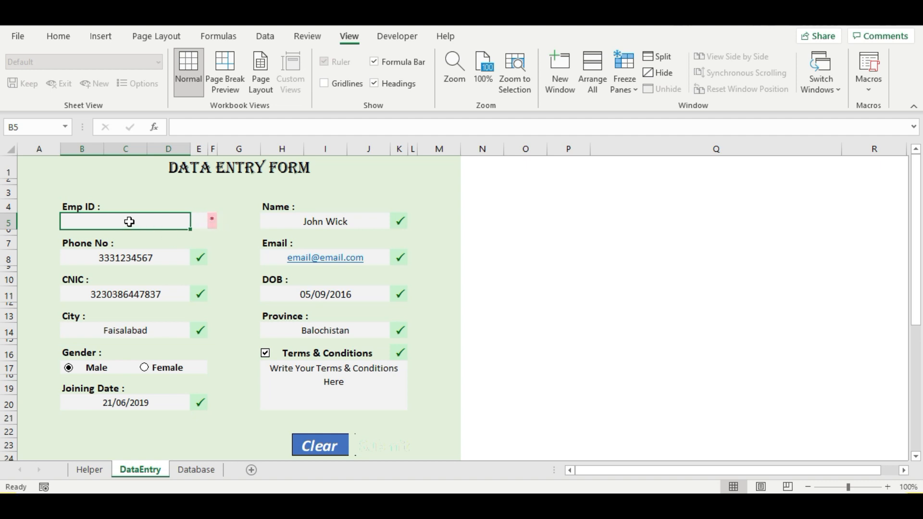
# - Enter Emp ID 1122 and look up the record with Emp ID 1234 in Database
pyautogui.write('1122')
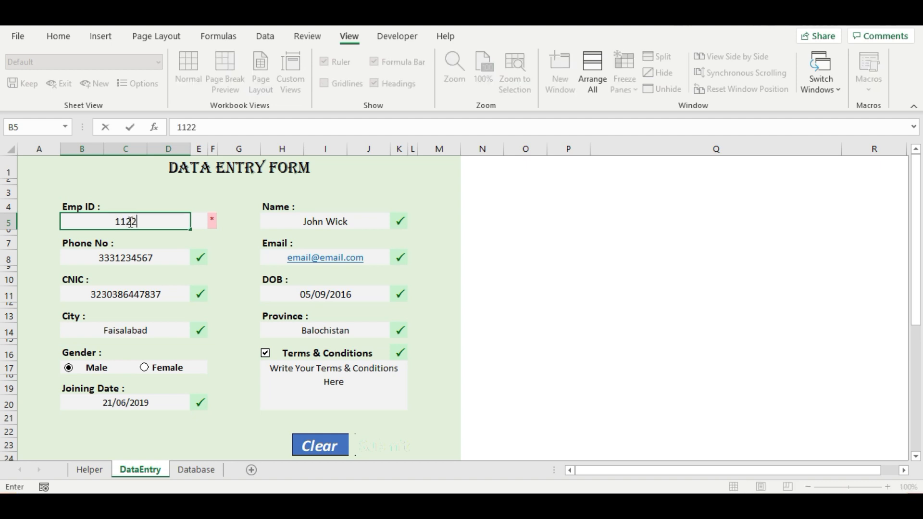
pyautogui.click(224, 240)
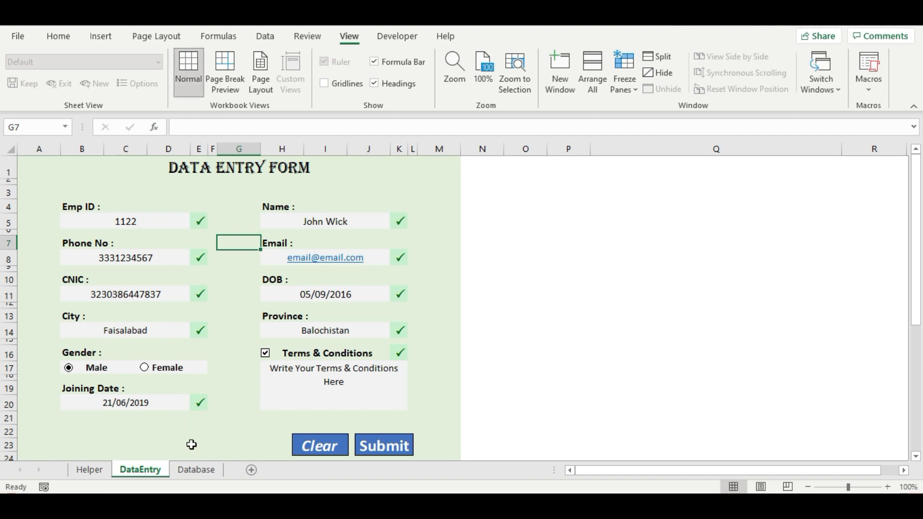
pyautogui.click(198, 474)
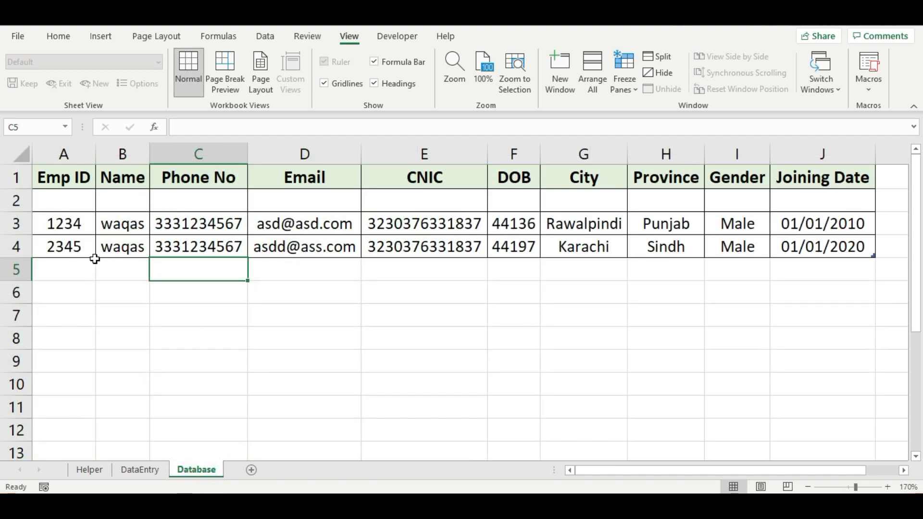
pyautogui.click(42, 222)
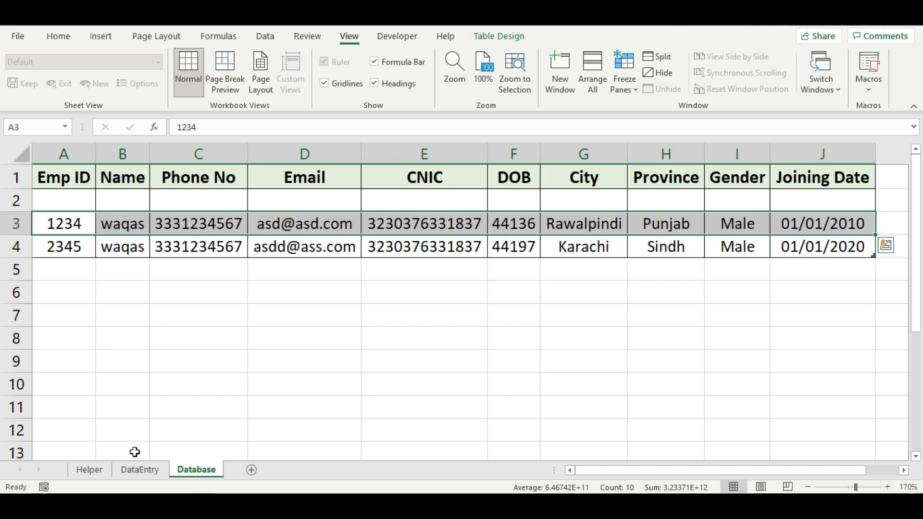
pyautogui.click(139, 471)
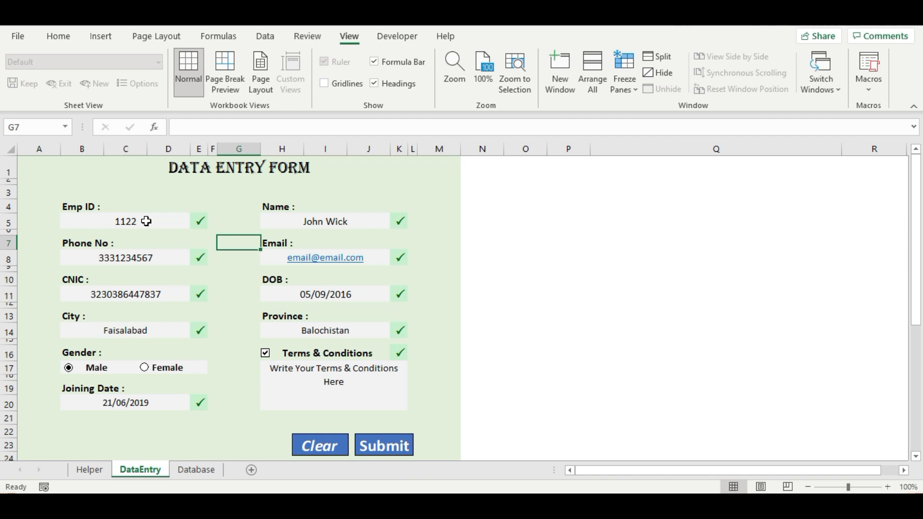
# - Enter the existing Emp ID 1234 to trigger the duplicate warning, then open Start
pyautogui.click(196, 469)
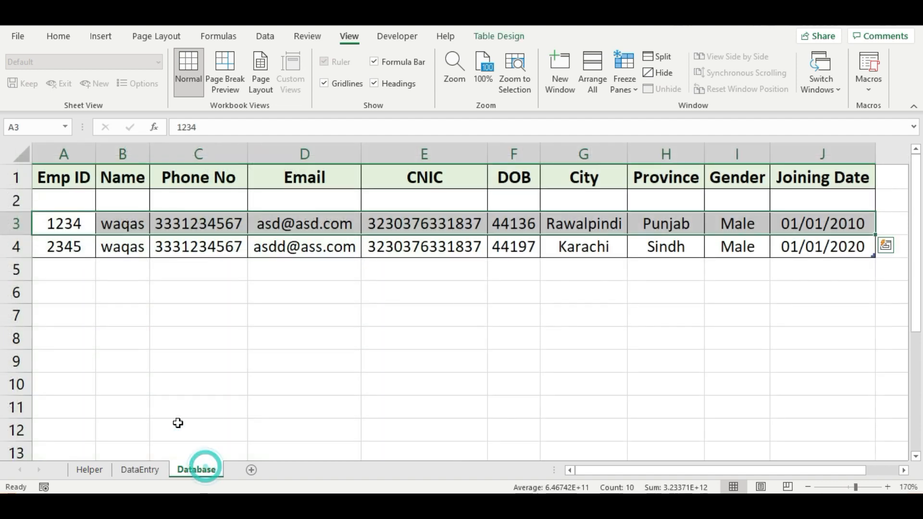
pyautogui.click(146, 471)
pyautogui.click(114, 223)
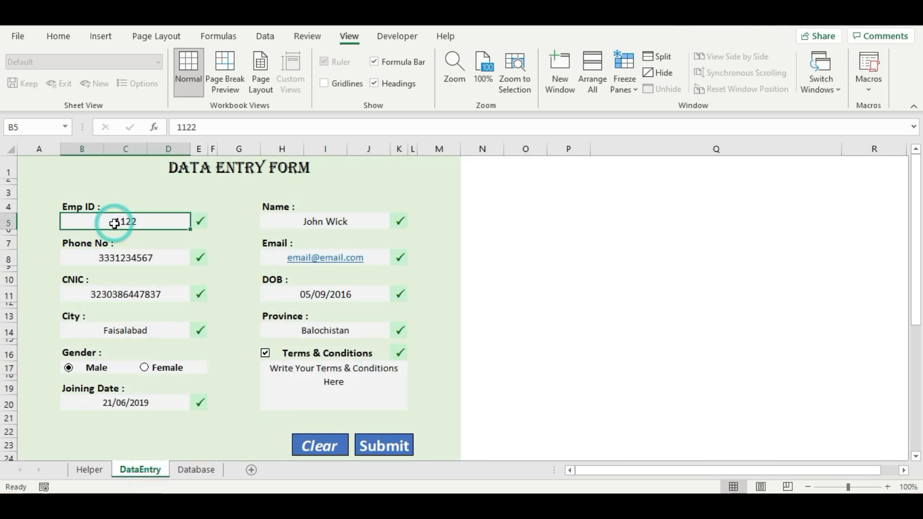
pyautogui.write('1234')
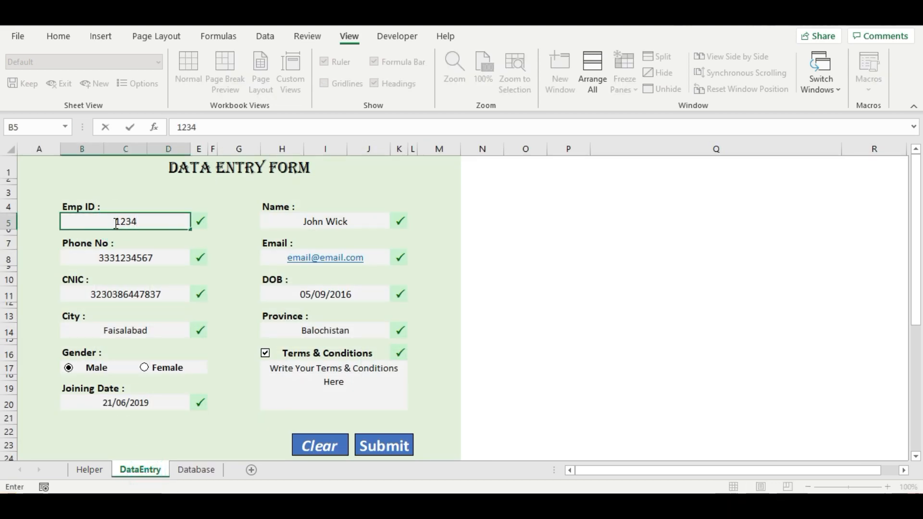
pyautogui.click(48, 232)
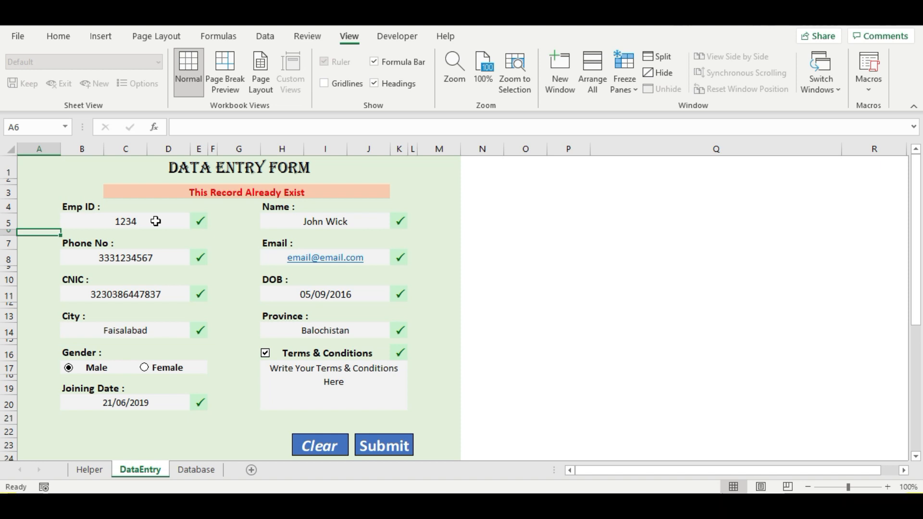
pyautogui.click(157, 221)
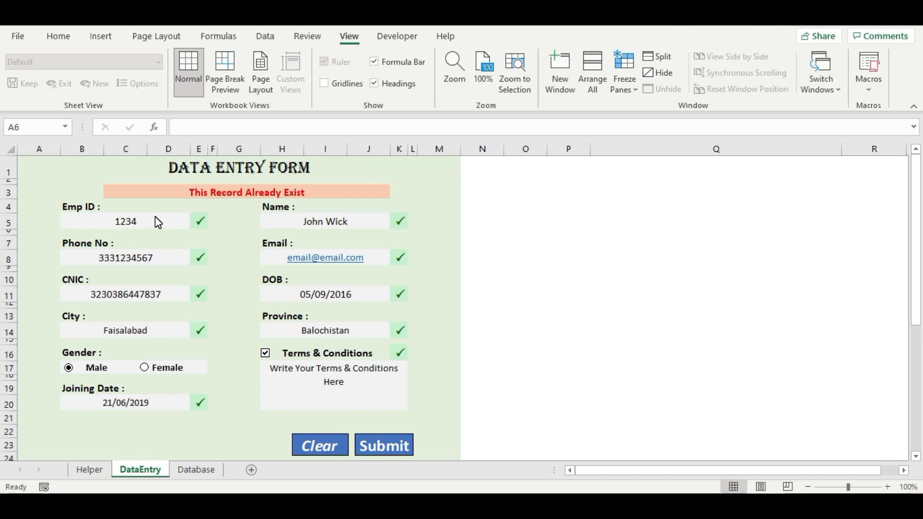
pyautogui.press('super')
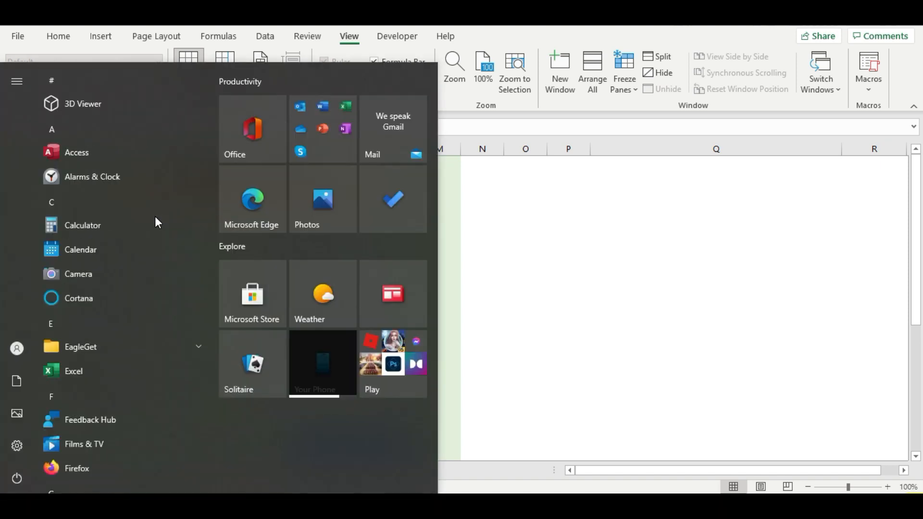
# - Search the Start menu for Excel and launch it with a new blank workbook
pyautogui.write('n')
pyautogui.write('xce')
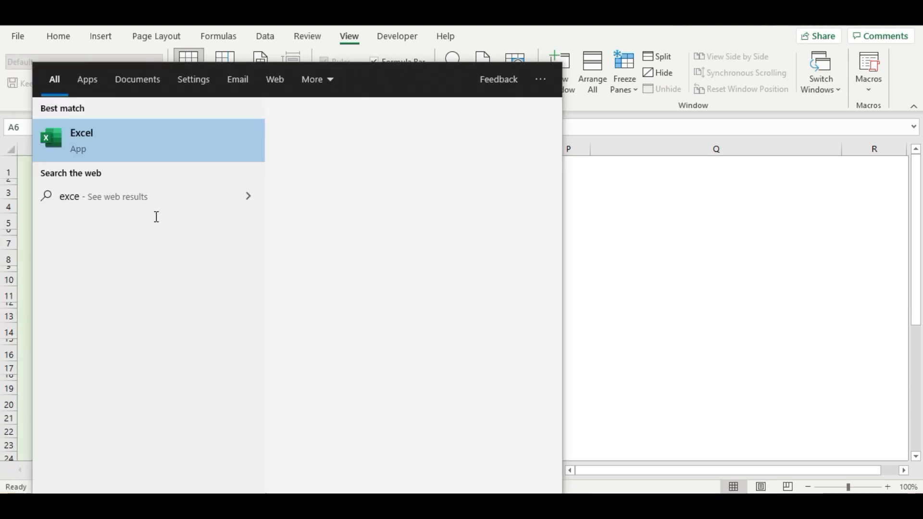
pyautogui.press('Escape')
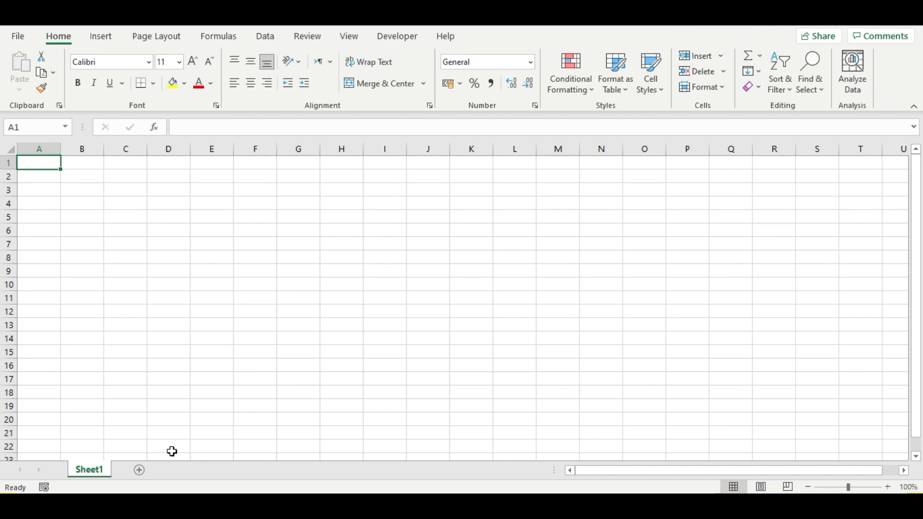
# - Rename Sheet1 to Helper and add a second sheet named DataEntry
pyautogui.doubleClick(101, 469)
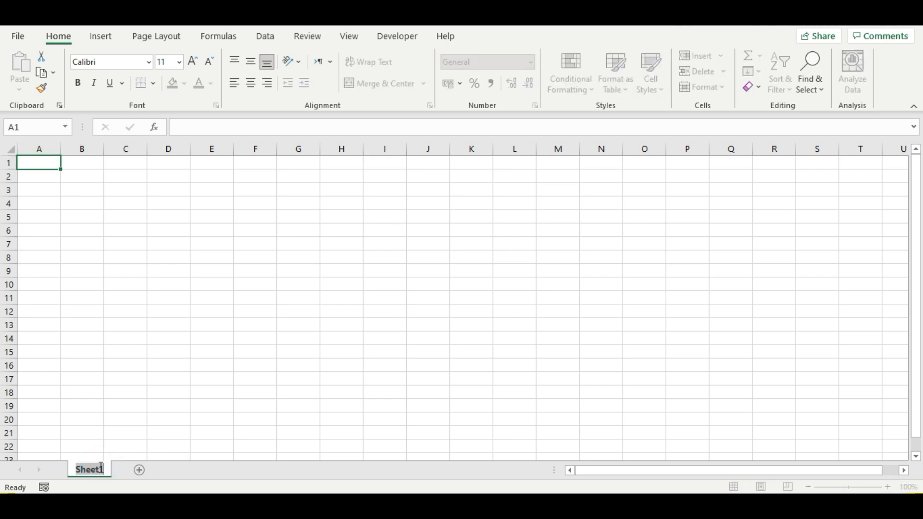
pyautogui.write('Helper')
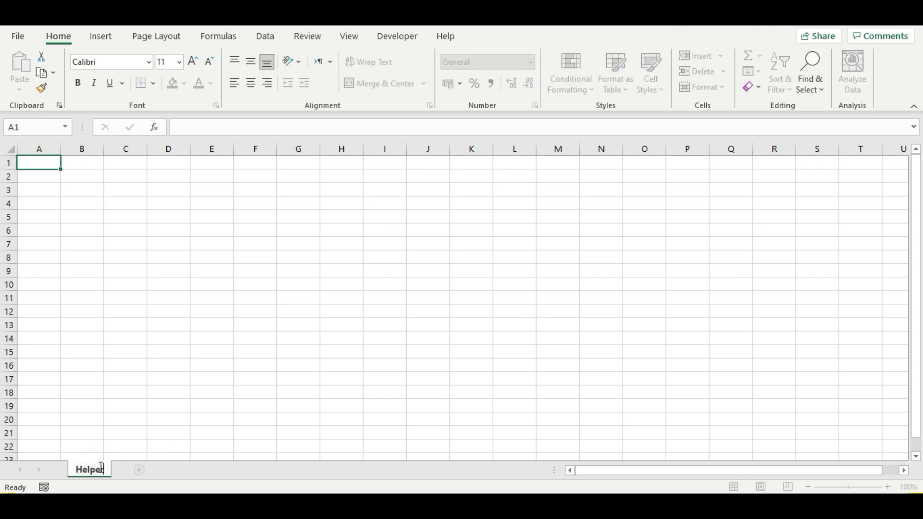
pyautogui.press('Return')
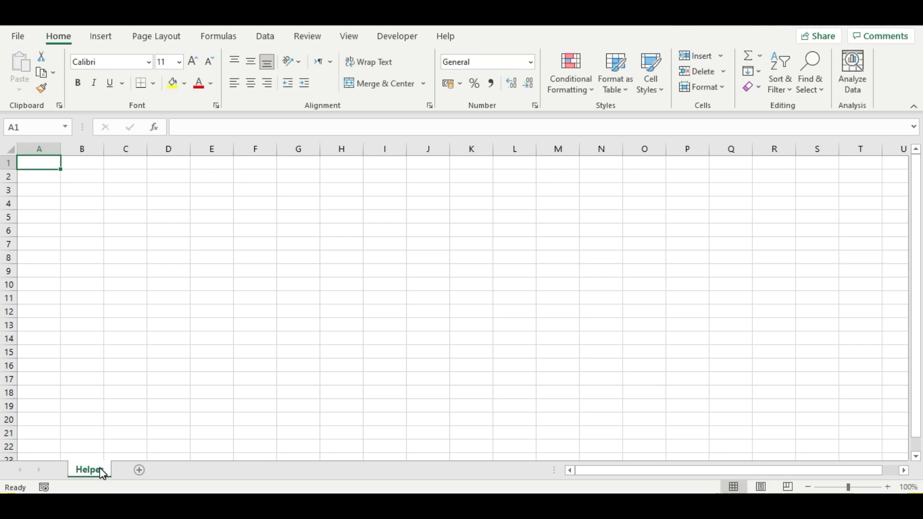
pyautogui.click(139, 474)
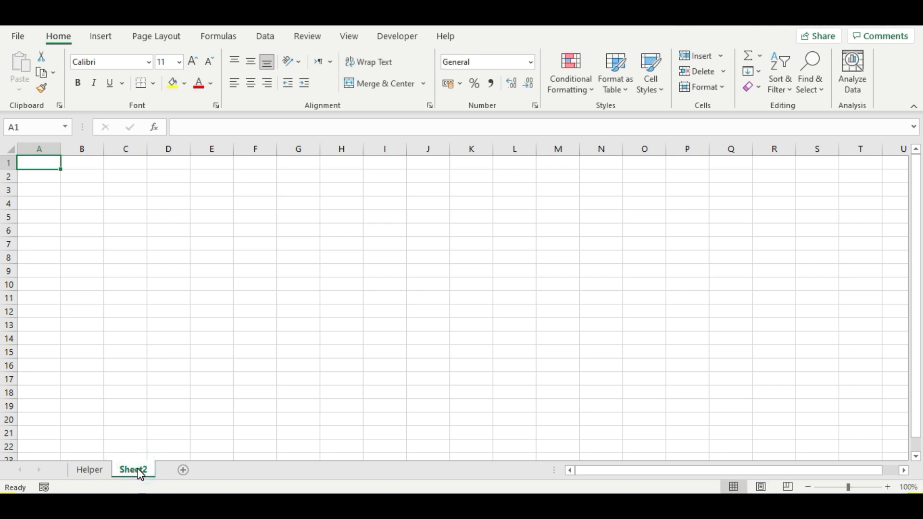
pyautogui.doubleClick(138, 469)
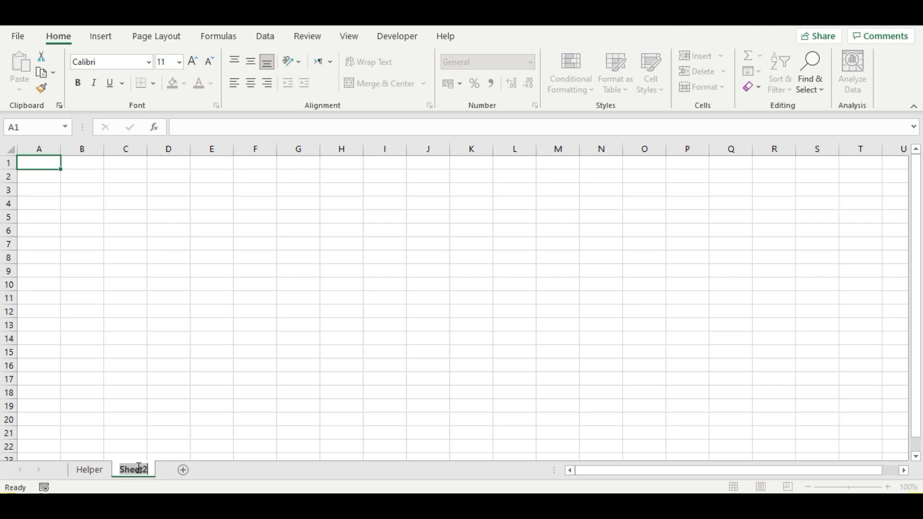
pyautogui.write('For')
pyautogui.write('Data')
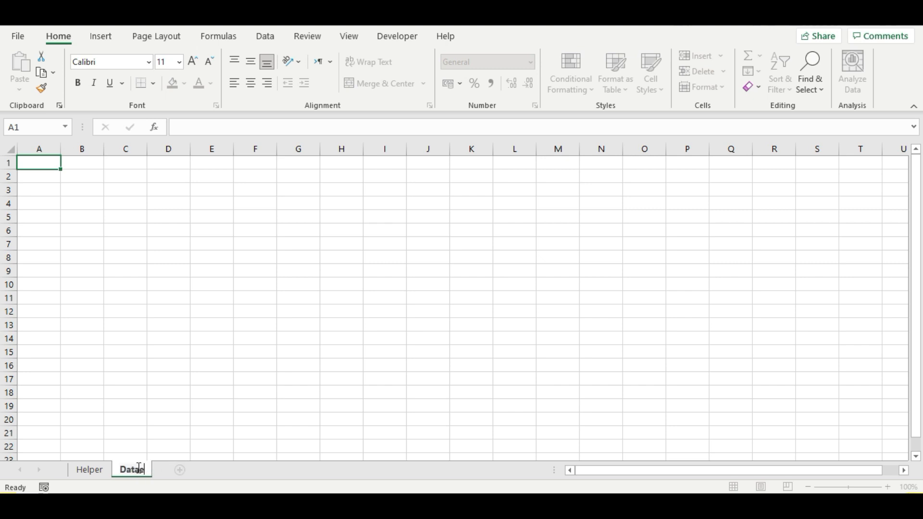
pyautogui.write('Entry')
# - Add a third sheet named Database and return to the Helper sheet
pyautogui.click(196, 470)
pyautogui.doubleClick(198, 470)
pyautogui.press('BackSpace')
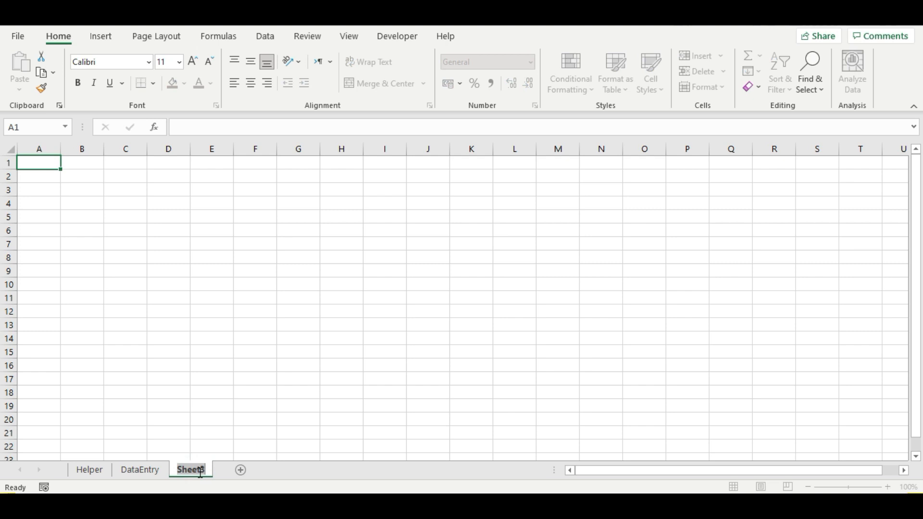
pyautogui.write('Database')
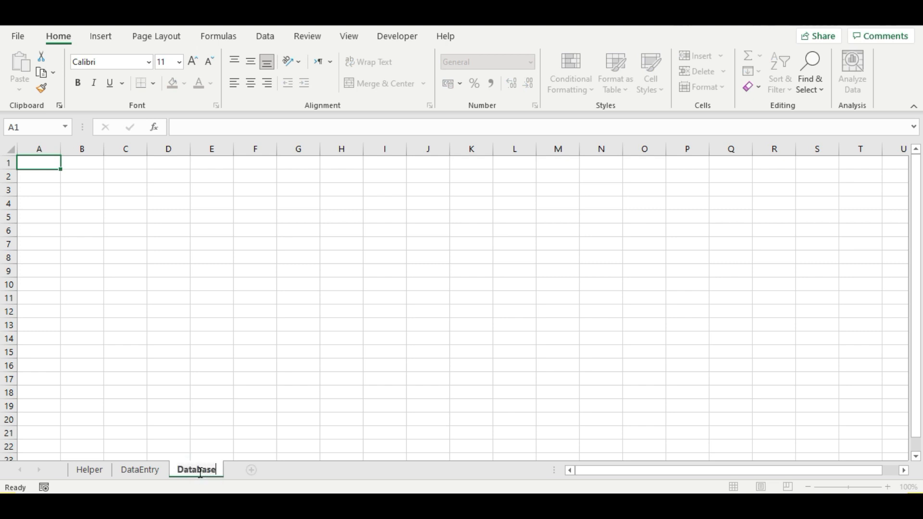
pyautogui.press('Return')
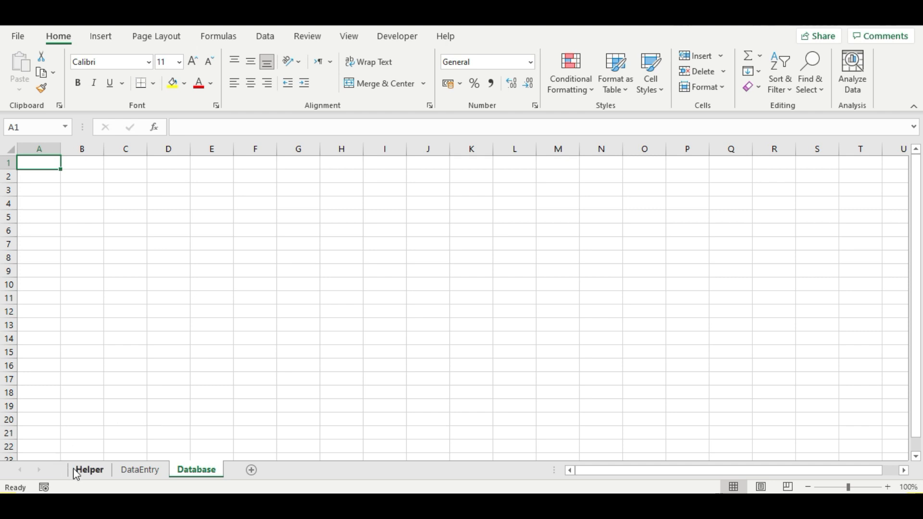
pyautogui.click(87, 474)
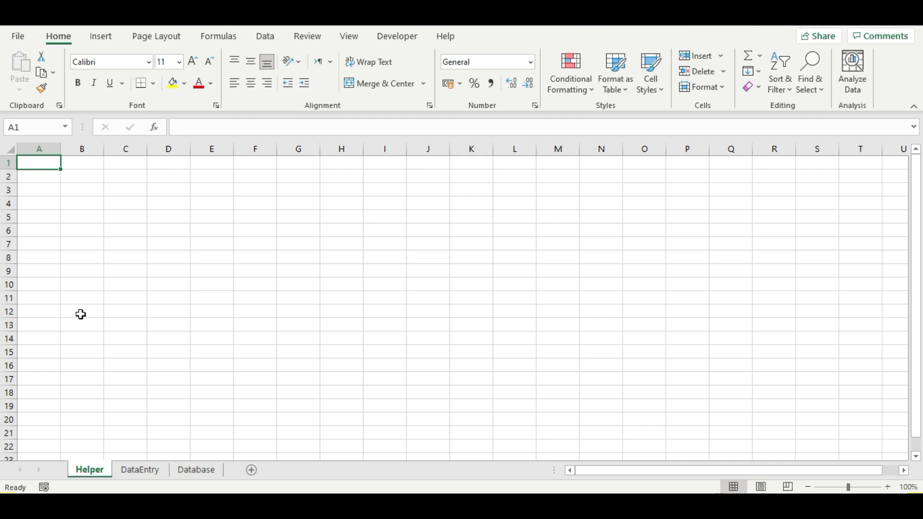
# - Copy the Cities and Province lists from the Data Entry Software workbook's Helper sheet
pyautogui.hotkey('alt', 'Tab')
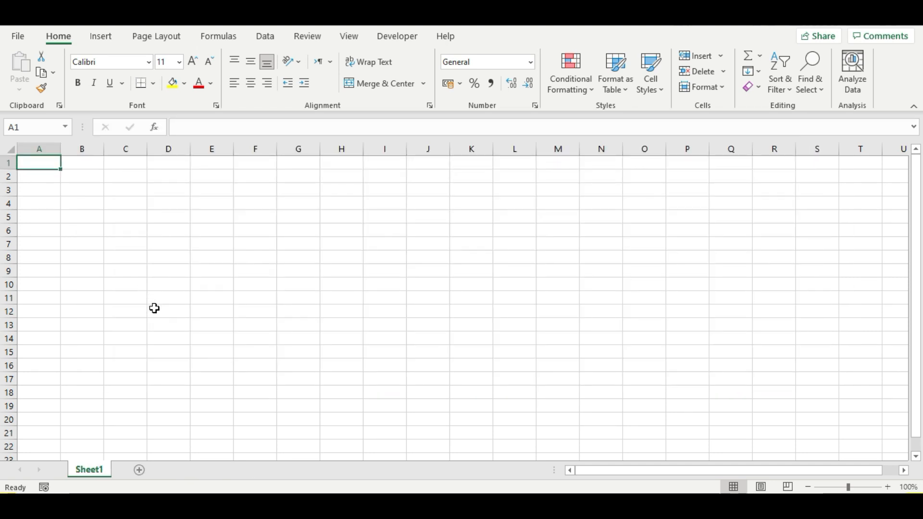
pyautogui.hotkey('alt', 'Tab')
pyautogui.hotkey('alt', 'Tab')
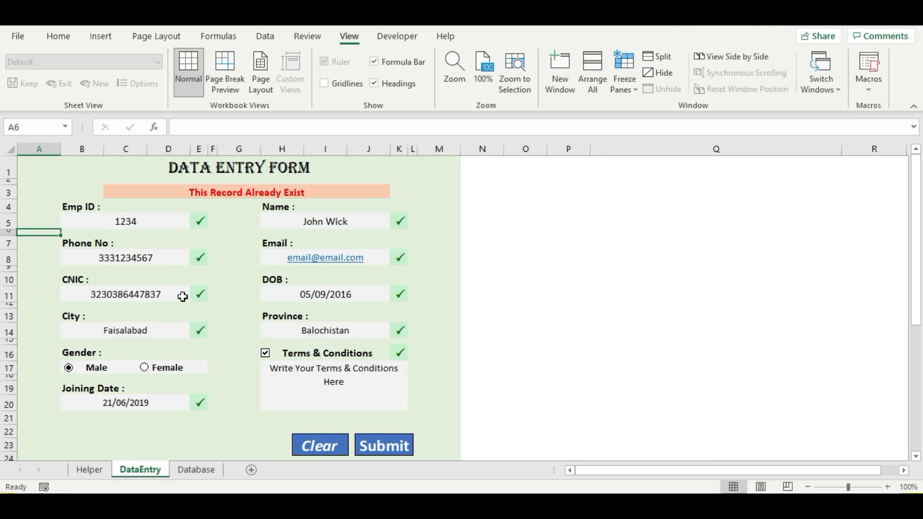
pyautogui.click(100, 472)
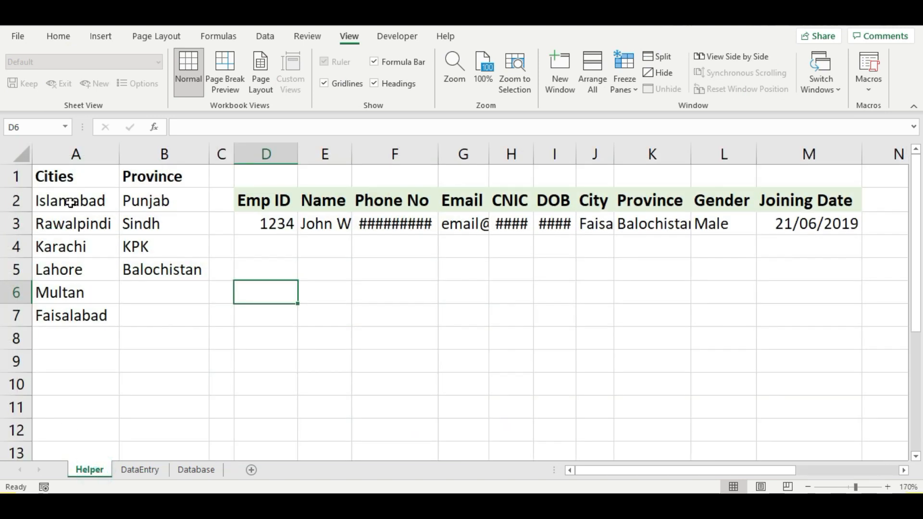
pyautogui.moveTo(54, 177); pyautogui.dragTo(149, 312)
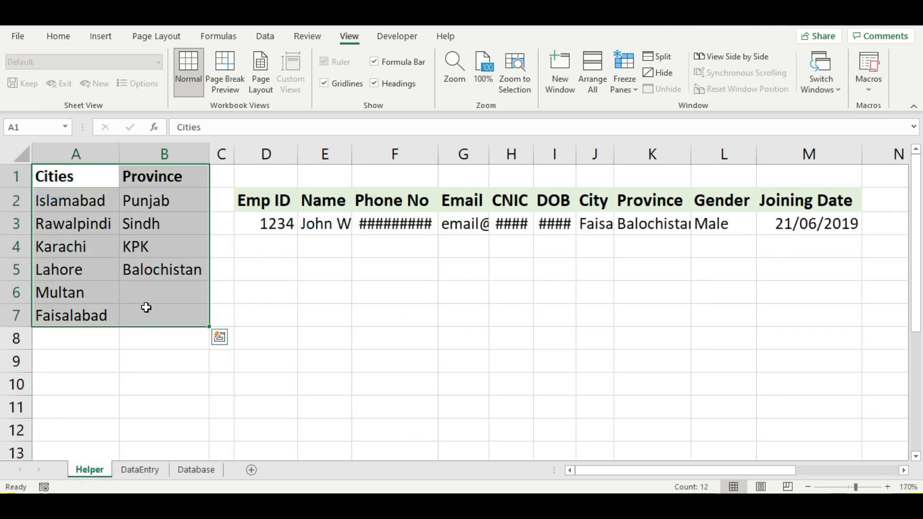
pyautogui.hotkey('ctrl', 'c')
# - Paste the lists into A1 of the new Helper sheet and autofit the columns
pyautogui.hotkey('alt', 'Tab')
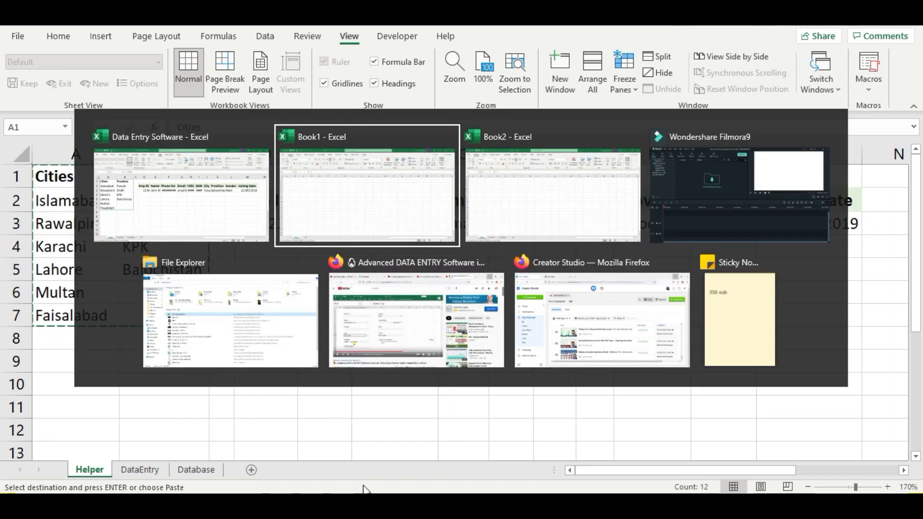
pyautogui.hotkey('ctrl', 'v')
pyautogui.click(12, 152)
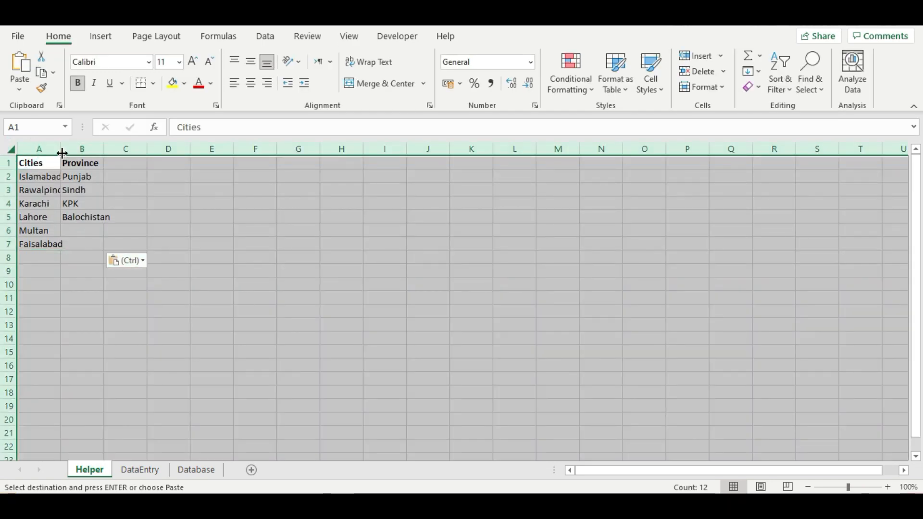
pyautogui.doubleClick(60, 149)
pyautogui.click(81, 207)
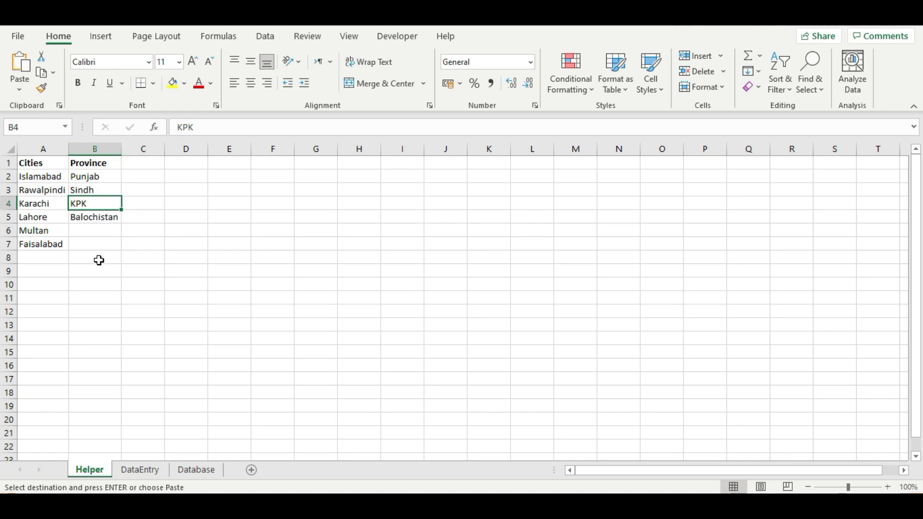
# - Define the name Cities for the city list in A2:A7
pyautogui.moveTo(33, 175); pyautogui.dragTo(35, 243)
pyautogui.hotkey('ctrl', 'v')
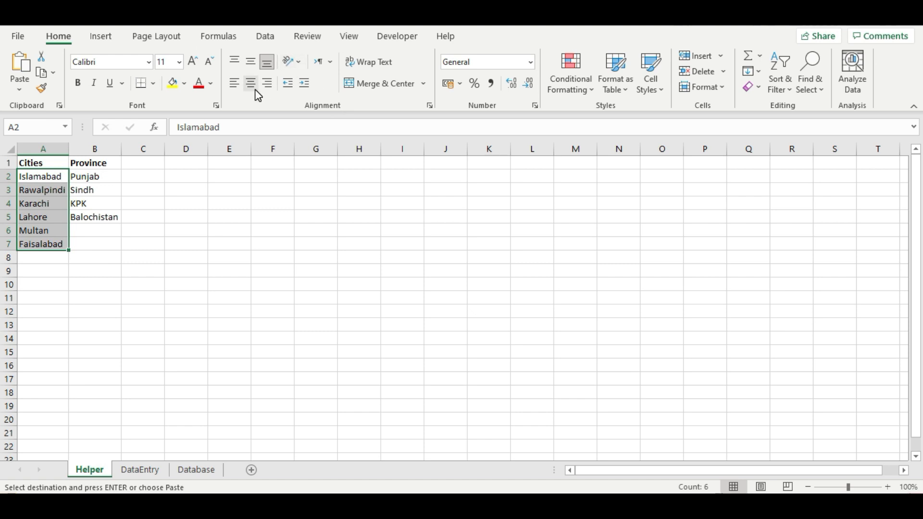
pyautogui.click(216, 39)
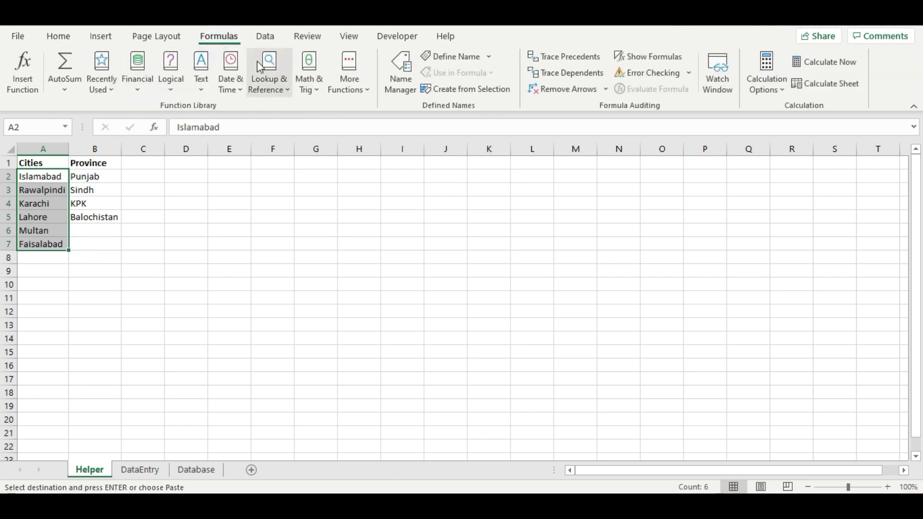
pyautogui.click(452, 57)
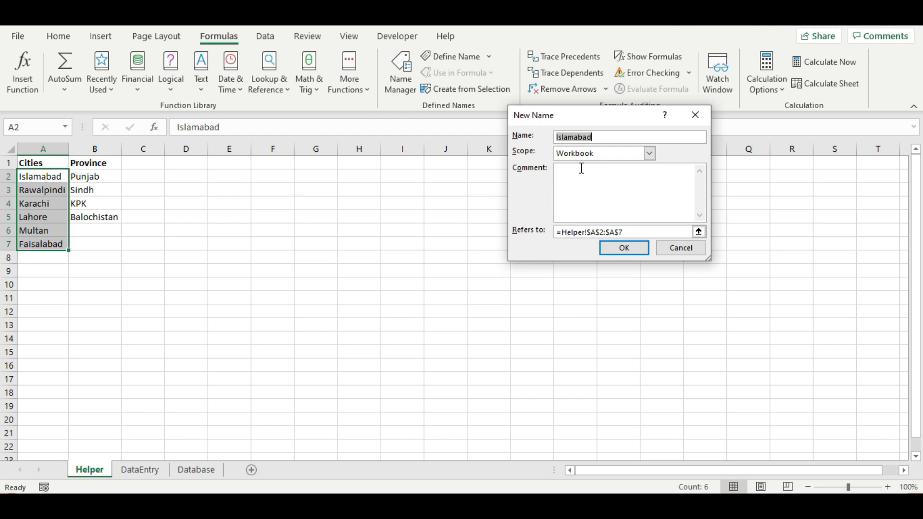
pyautogui.write('Cities')
pyautogui.press('Return')
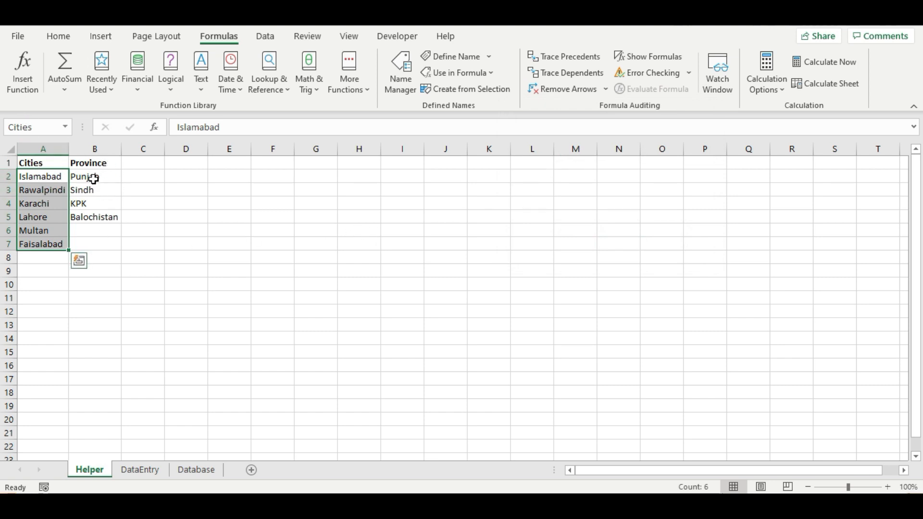
# - Define the name Provinces for the province list in B2:B5
pyautogui.moveTo(93, 179); pyautogui.dragTo(96, 214)
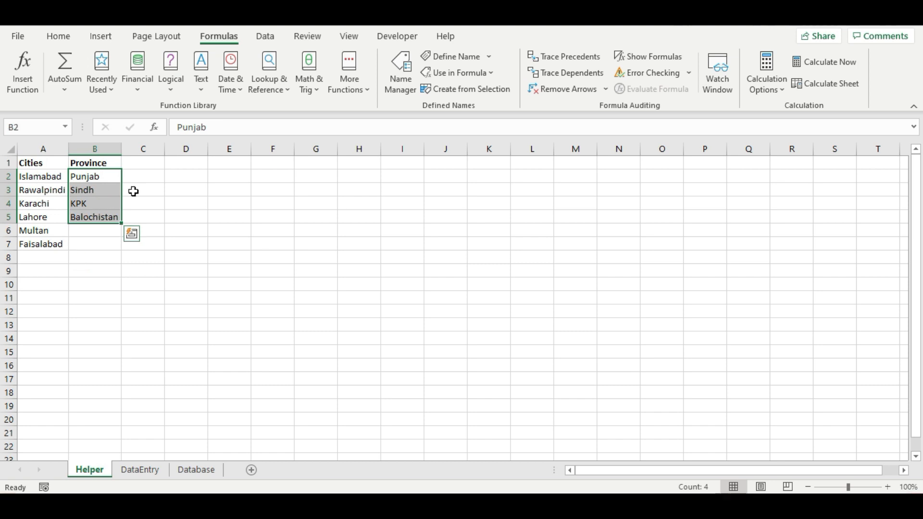
pyautogui.click(454, 56)
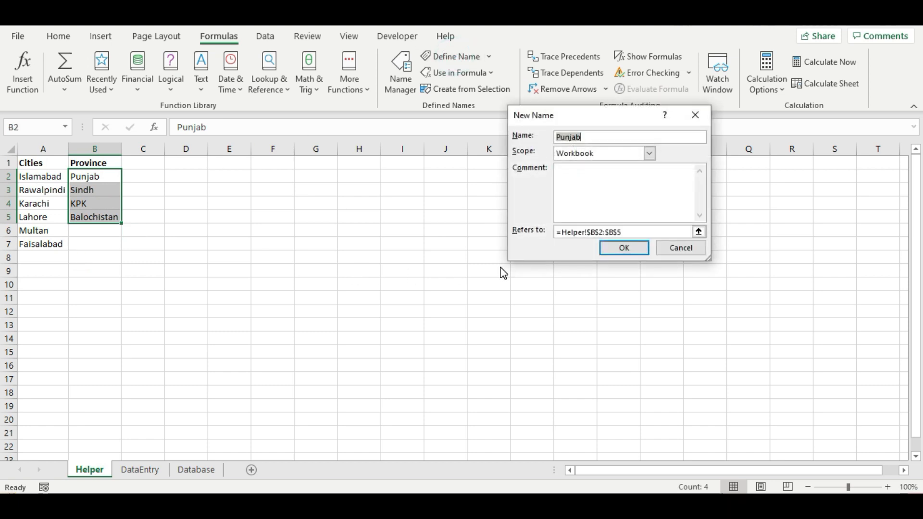
pyautogui.write('Provin')
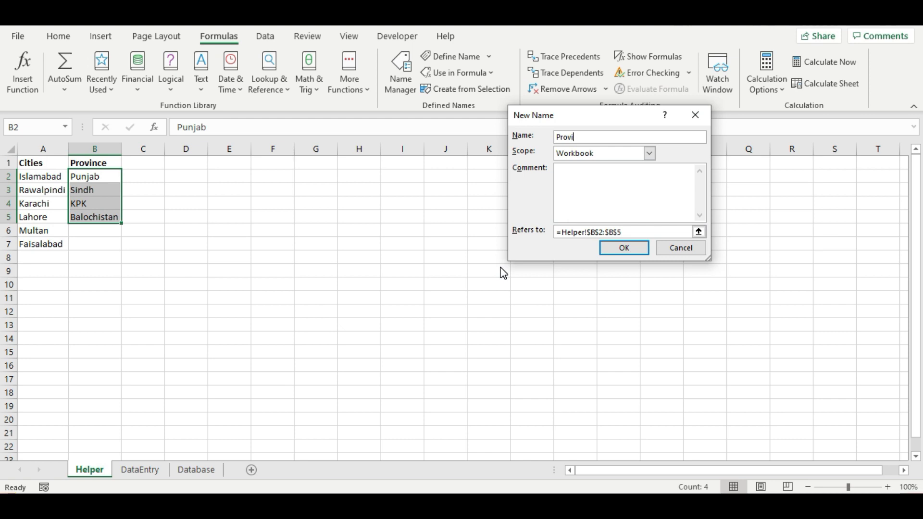
pyautogui.write('ces')
pyautogui.press('Return')
pyautogui.hotkey('ctrl', 'pagedown')
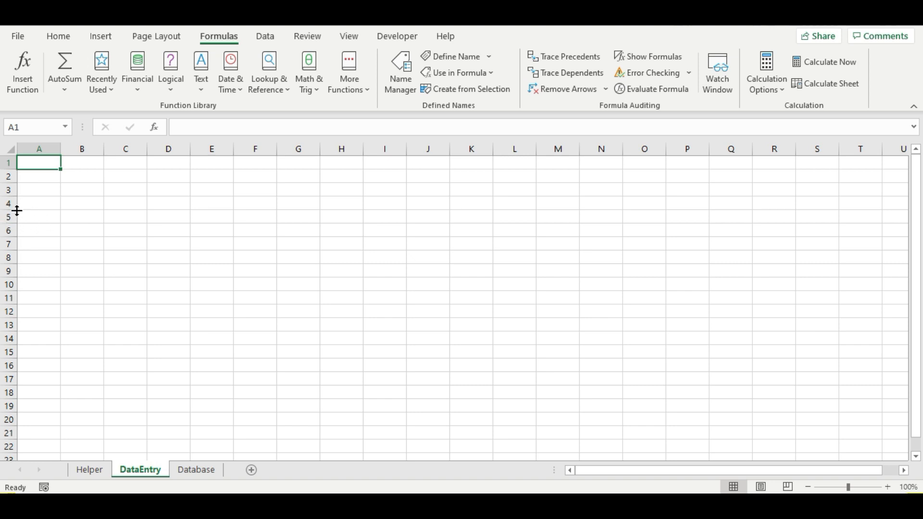
# - Type the label 'Emp ID :' in B4 and select B5:D5 for its entry field
pyautogui.click(72, 203)
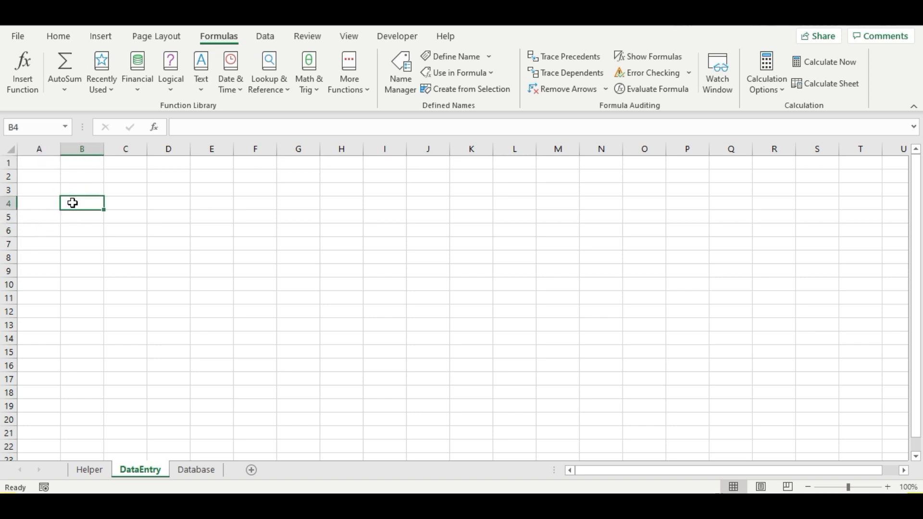
pyautogui.write('Emp')
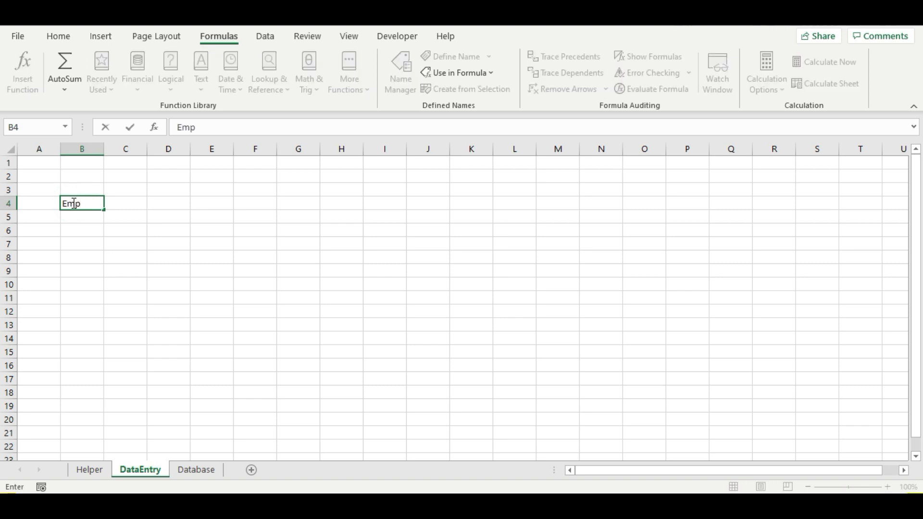
pyautogui.write(' ID :')
pyautogui.moveTo(78, 217); pyautogui.dragTo(172, 217)
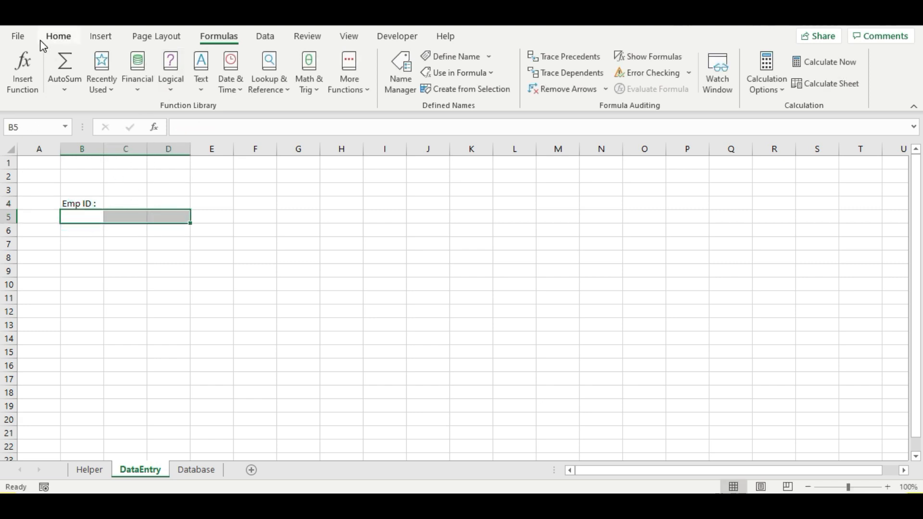
# - Merge and centre B5:D5 and give it a light grey fill
pyautogui.click(57, 40)
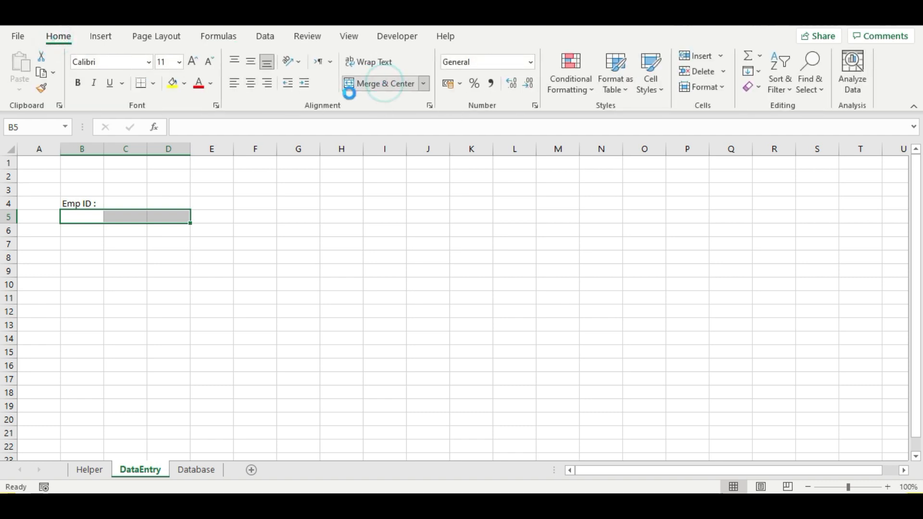
pyautogui.click(380, 84)
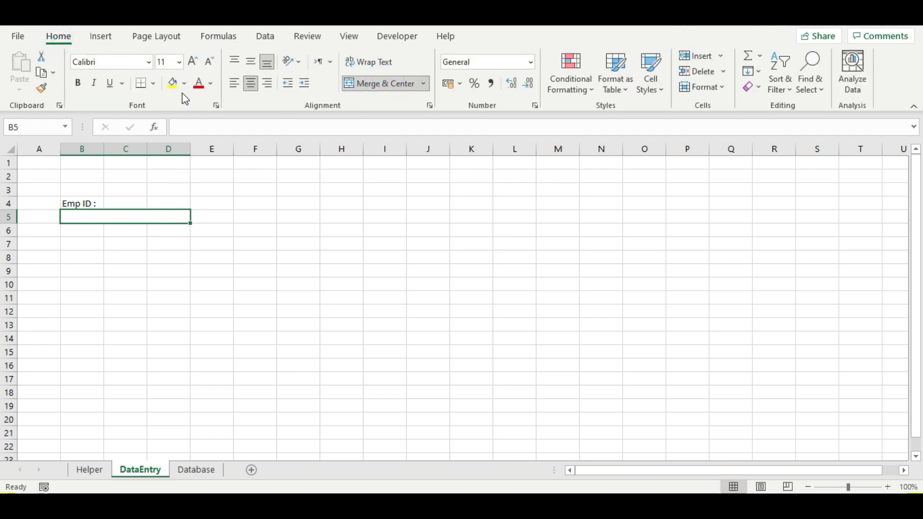
pyautogui.click(185, 88)
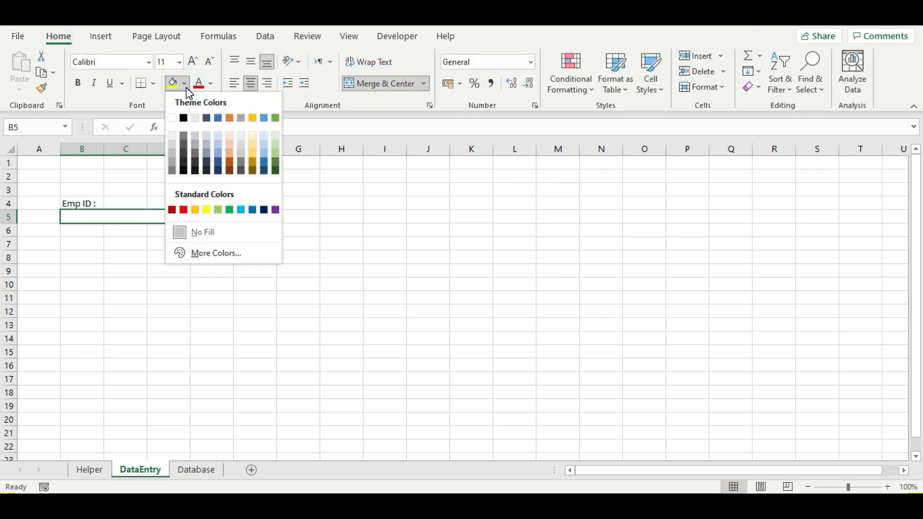
pyautogui.click(174, 137)
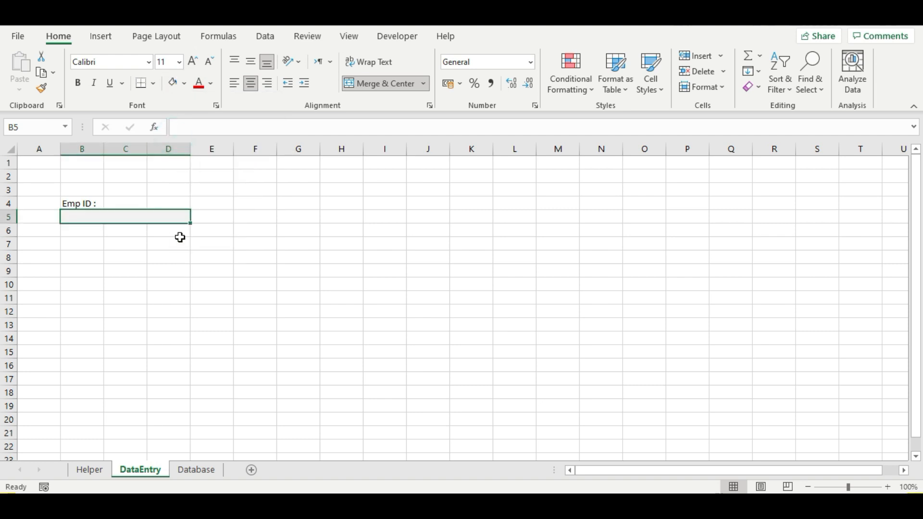
pyautogui.click(179, 242)
pyautogui.click(128, 214)
pyautogui.click(217, 218)
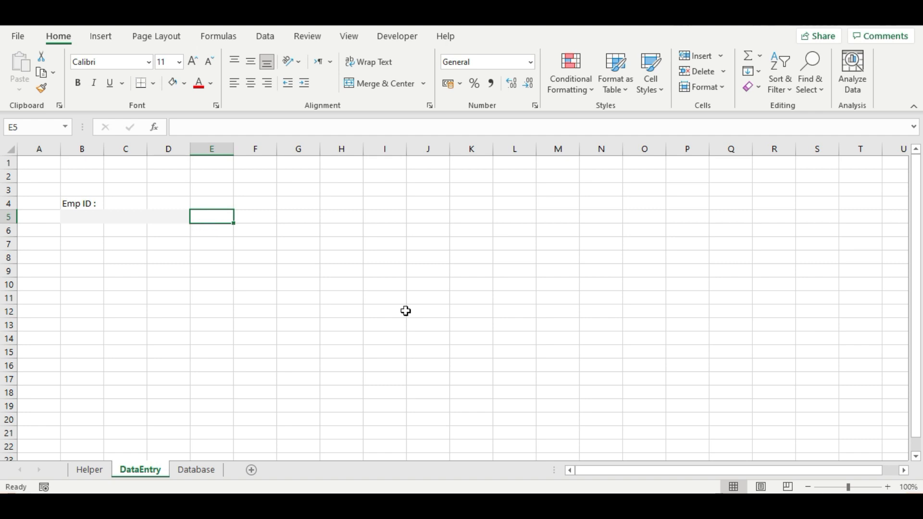
# - Enter =IF(ISBLANK(B5),"","P") in E5 so it shows P once Emp ID is filled
pyautogui.write('=')
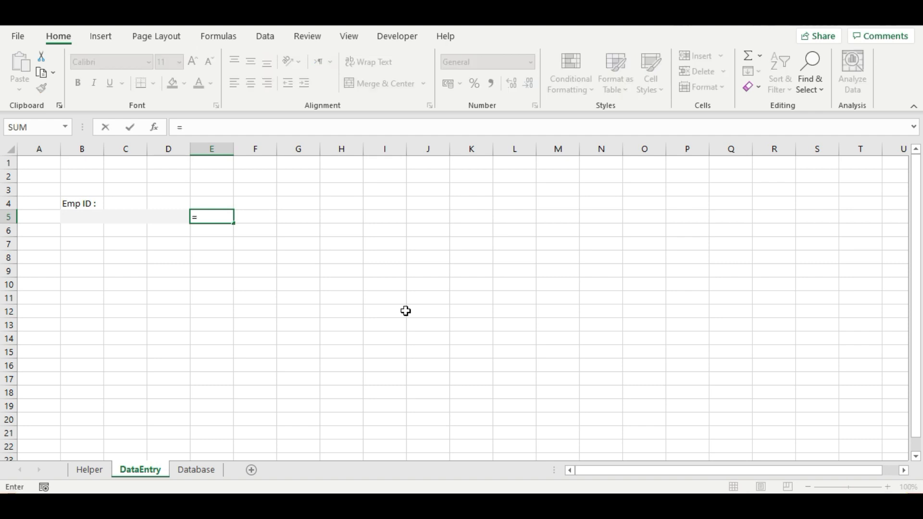
pyautogui.write('IF(')
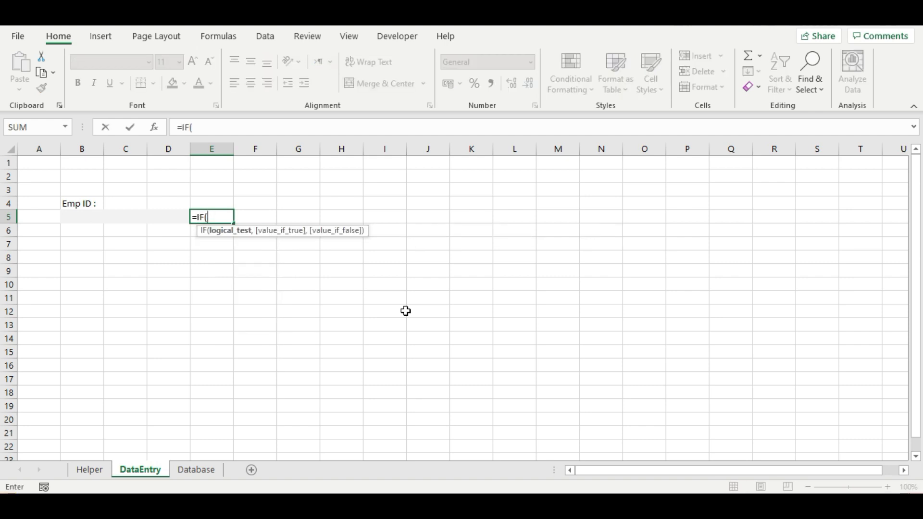
pyautogui.write('is')
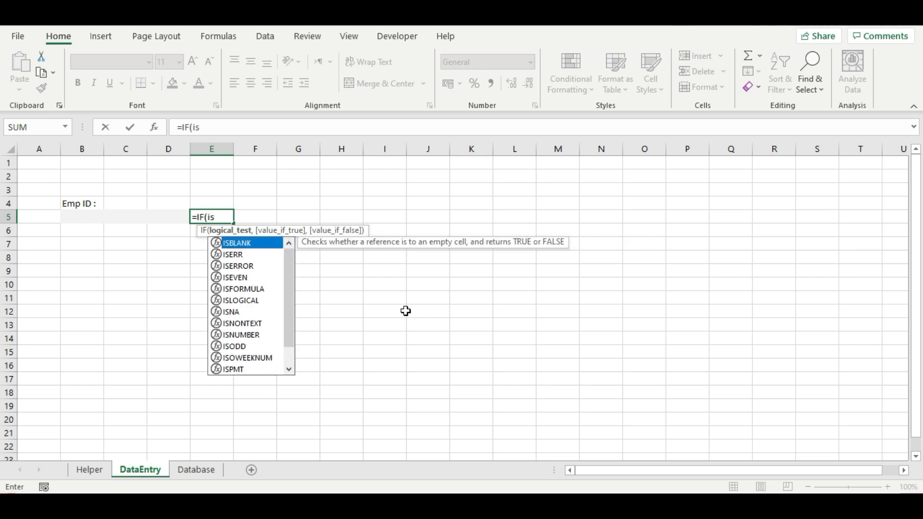
pyautogui.press('Tab')
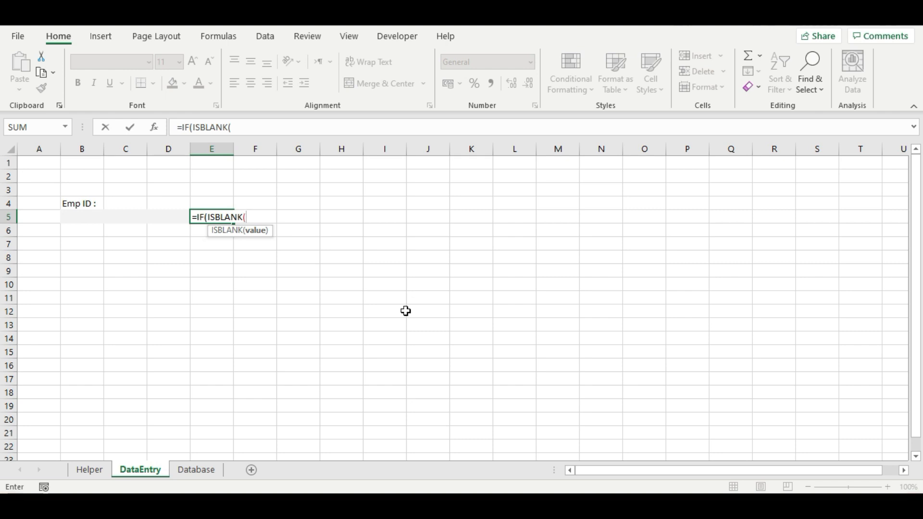
pyautogui.click(118, 218)
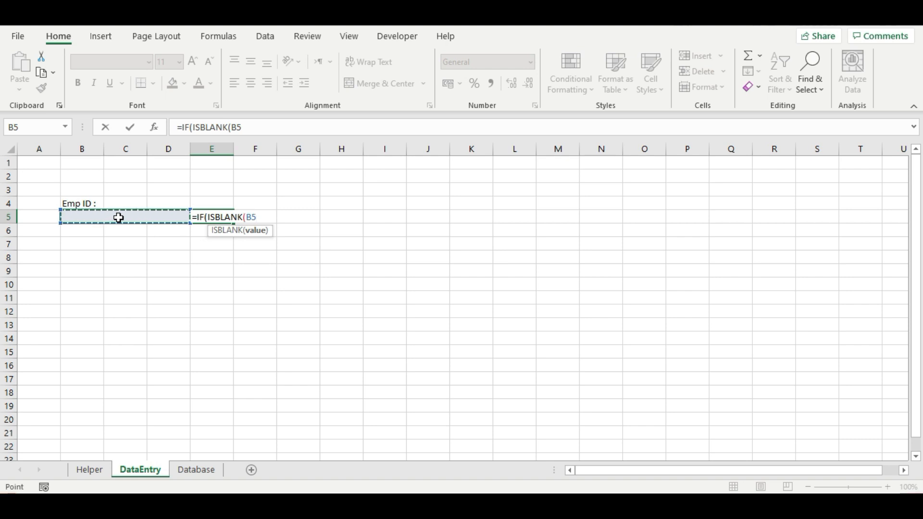
pyautogui.write(')')
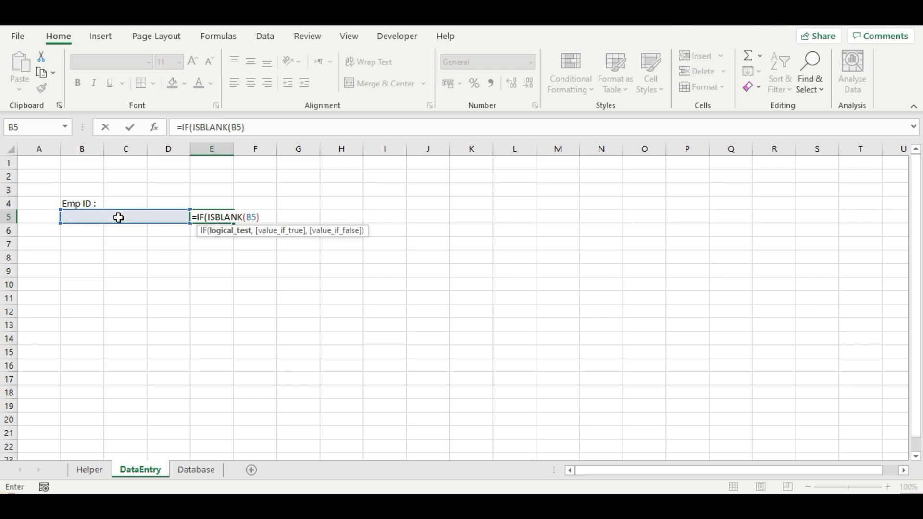
pyautogui.write(',')
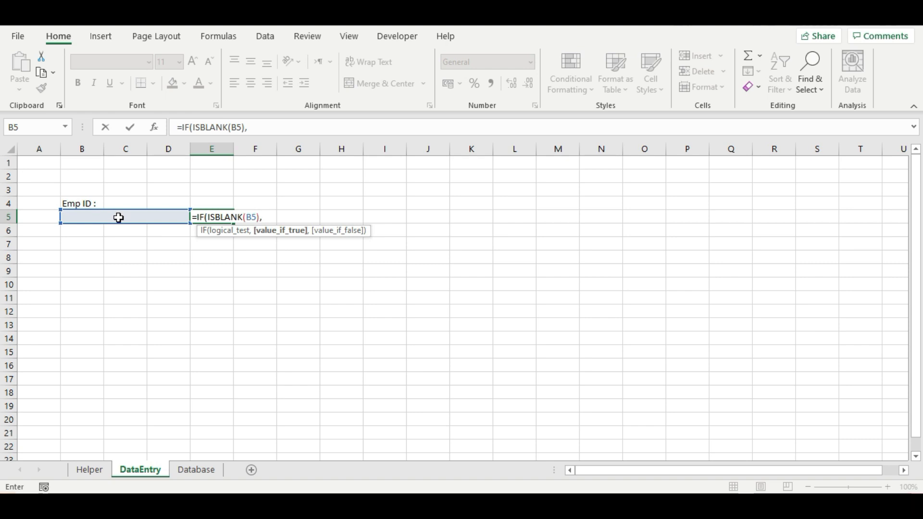
pyautogui.write('"",')
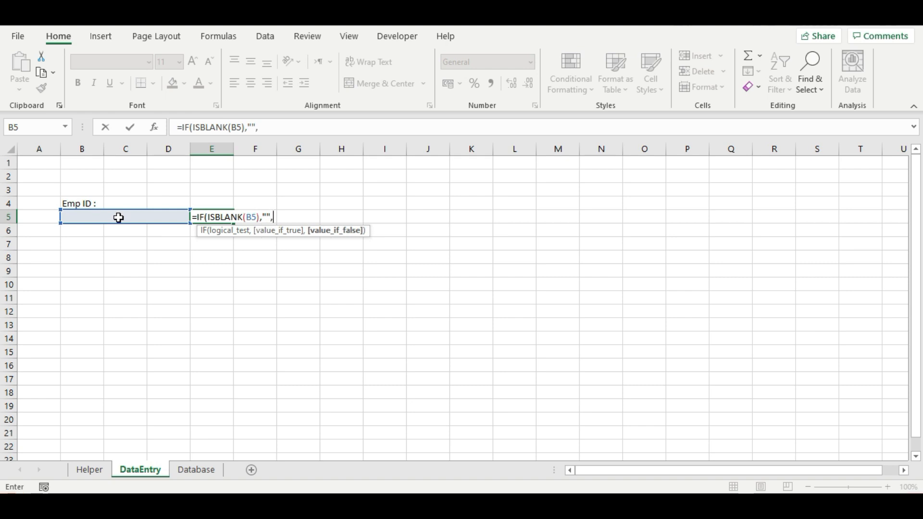
pyautogui.write('"P"')
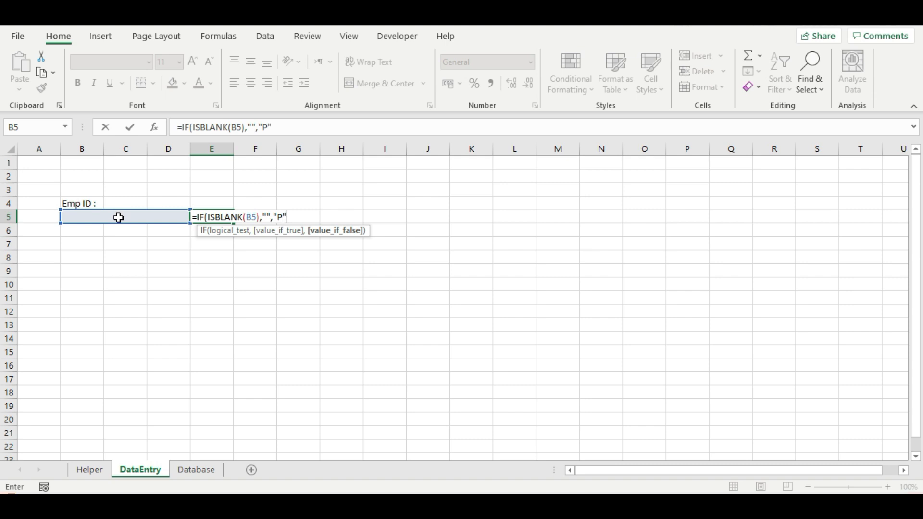
pyautogui.write(')')
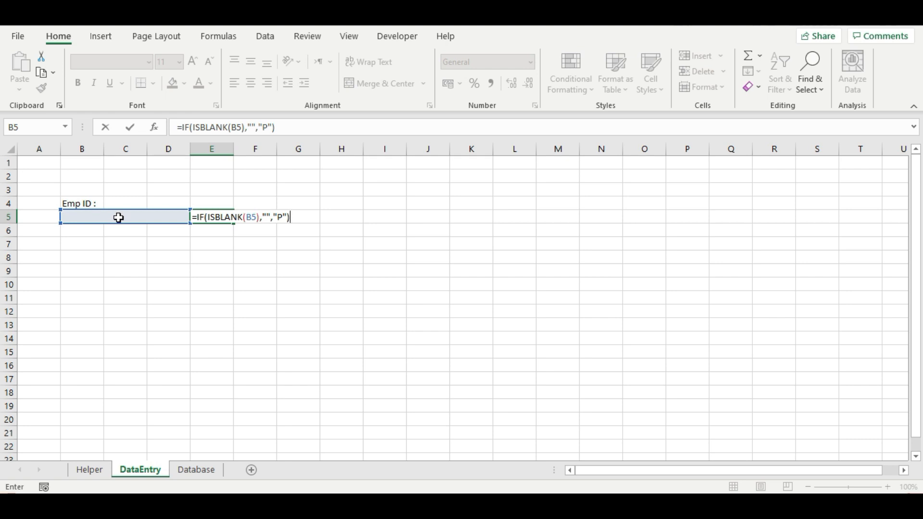
pyautogui.press('Return')
pyautogui.click(206, 217)
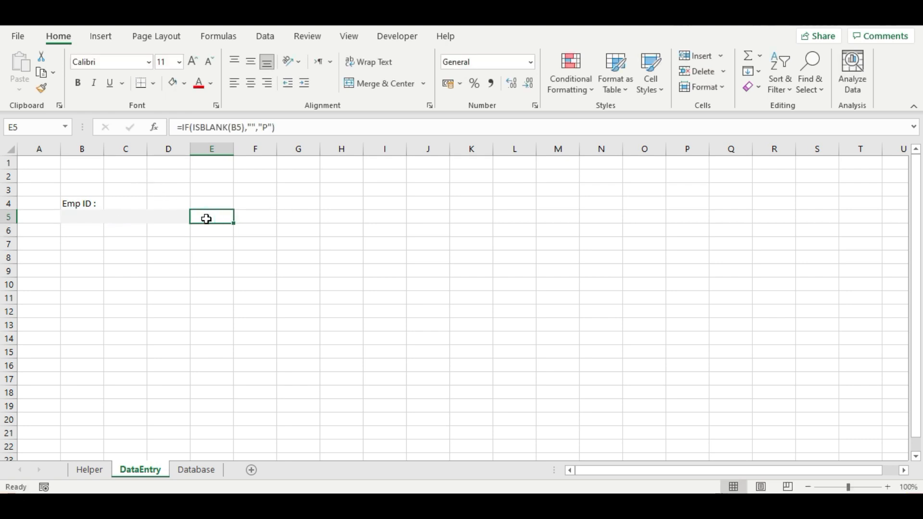
pyautogui.click(107, 215)
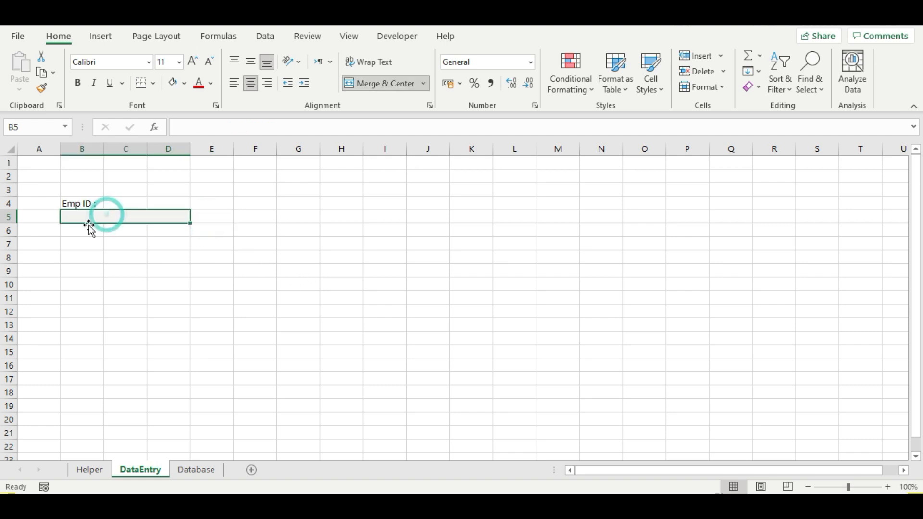
pyautogui.click(204, 214)
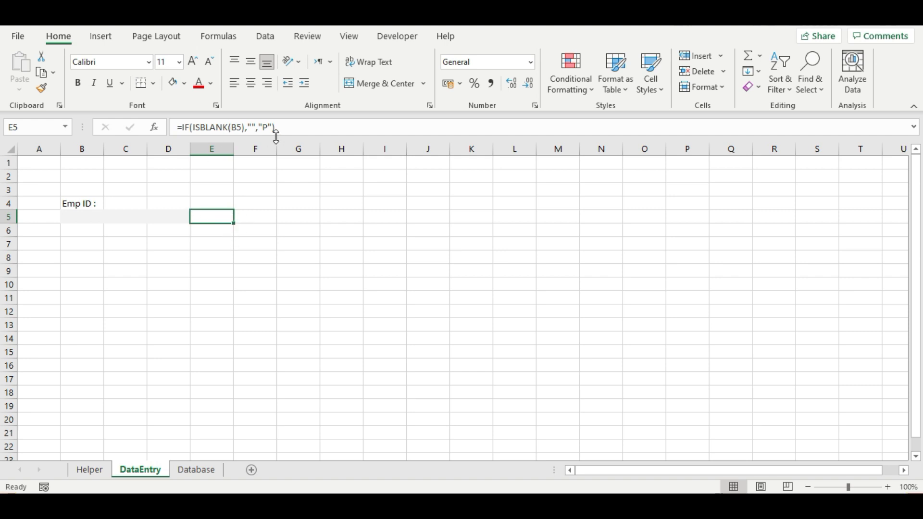
# - Copy the E5 formula into F5 and change it to =IF(ISBLANK(B5),"*","")
pyautogui.moveTo(278, 127); pyautogui.dragTo(96, 128)
pyautogui.hotkey('ctrl', 'c')
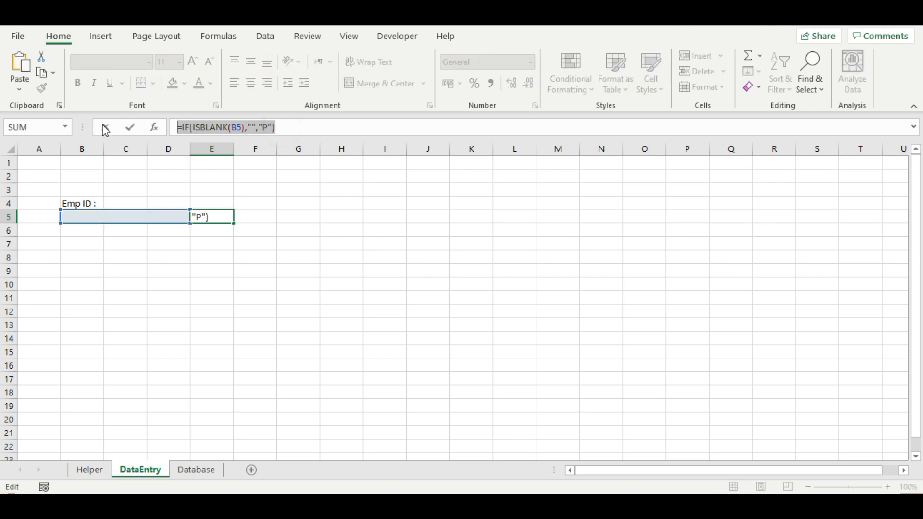
pyautogui.press('Return')
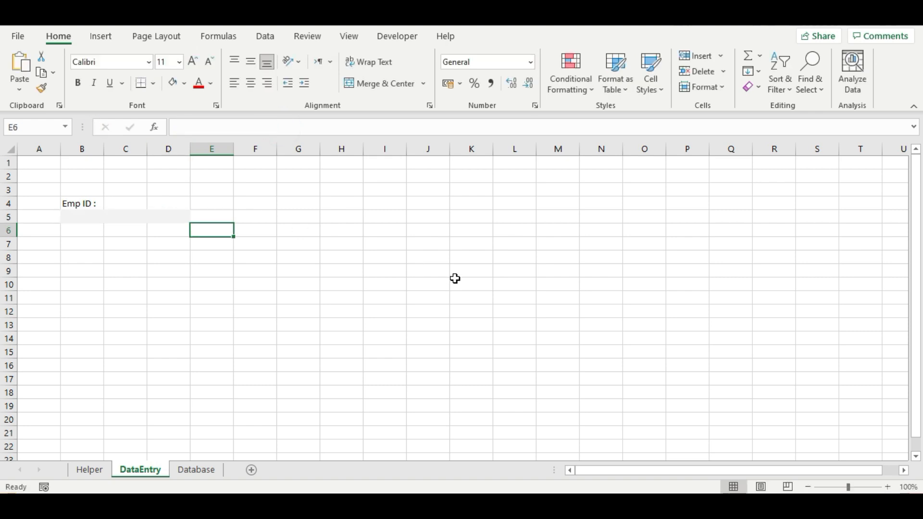
pyautogui.click(243, 217)
pyautogui.hotkey('ctrl', 'v')
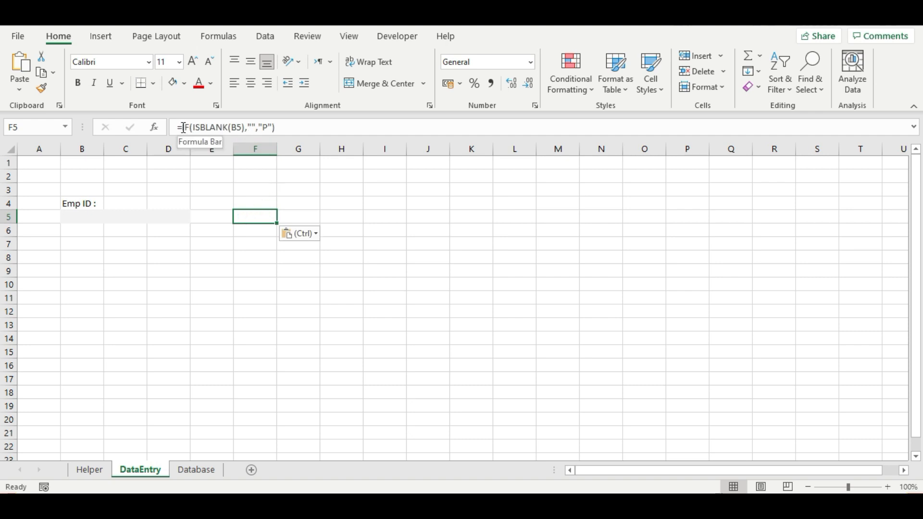
pyautogui.click(252, 128)
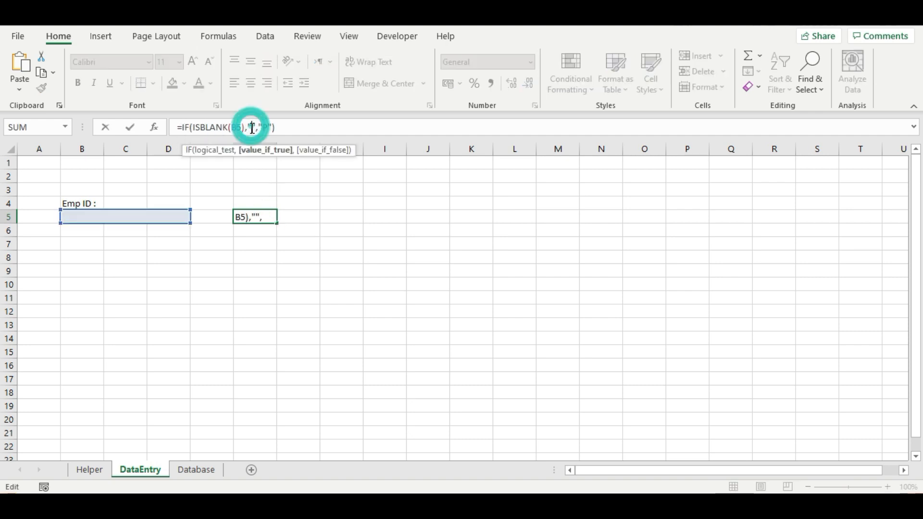
pyautogui.write('*')
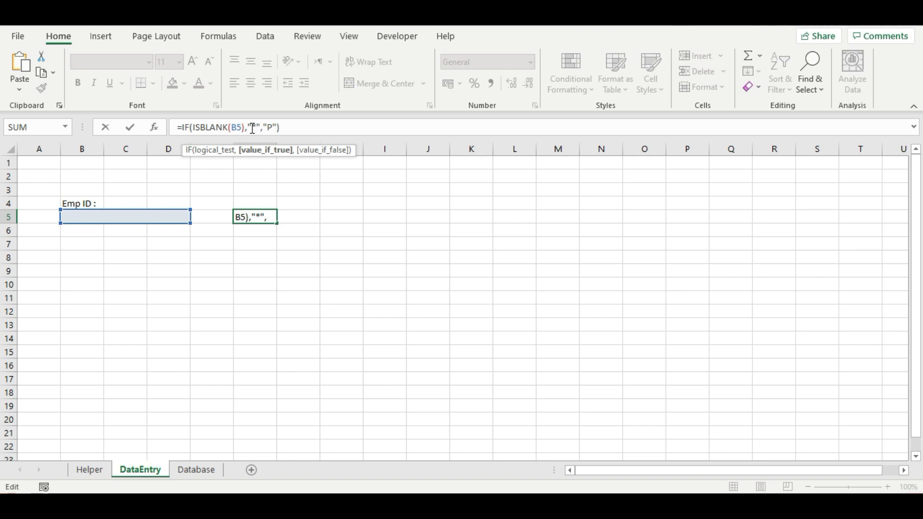
pyautogui.click(272, 127)
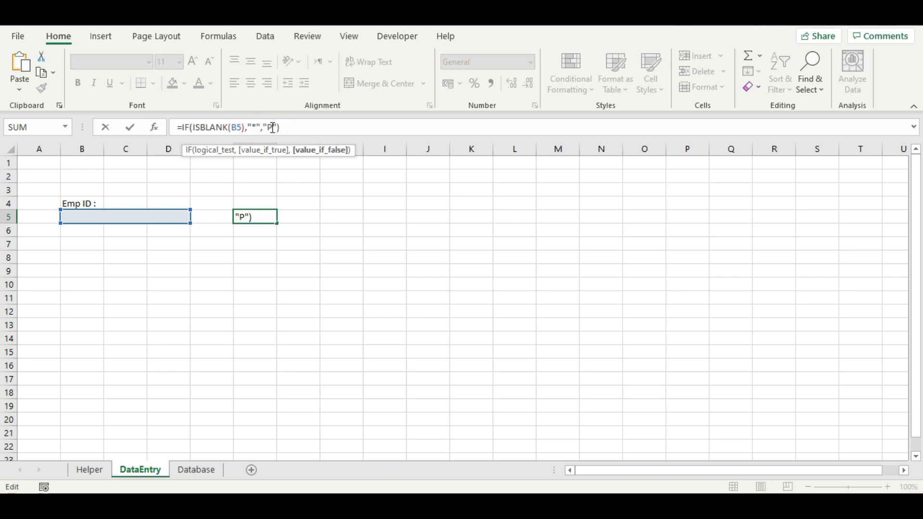
pyautogui.press('BackSpace')
pyautogui.press('Return')
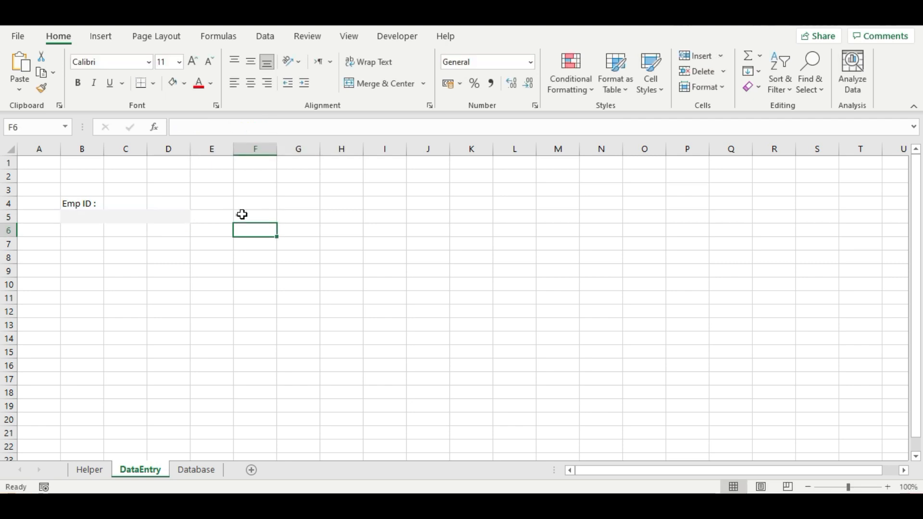
# - Top-align F5 and colour its asterisk red
pyautogui.click(240, 217)
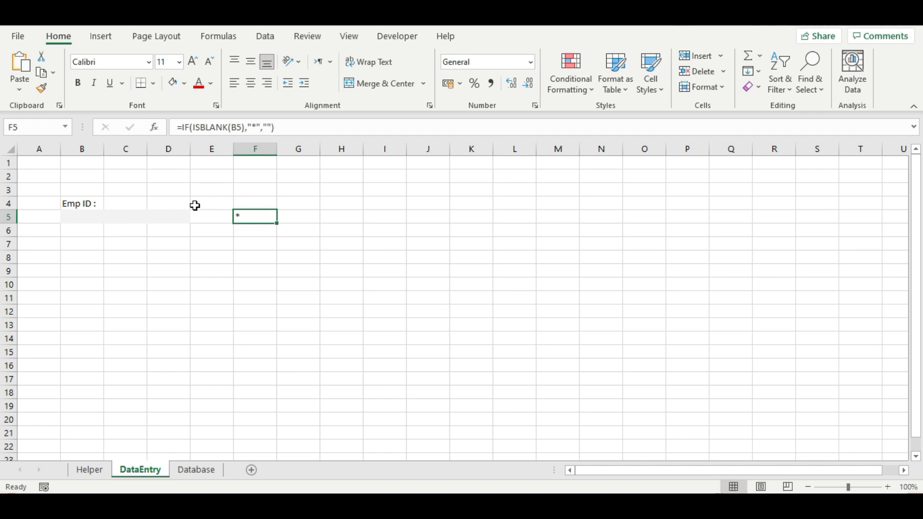
pyautogui.click(137, 217)
pyautogui.click(247, 218)
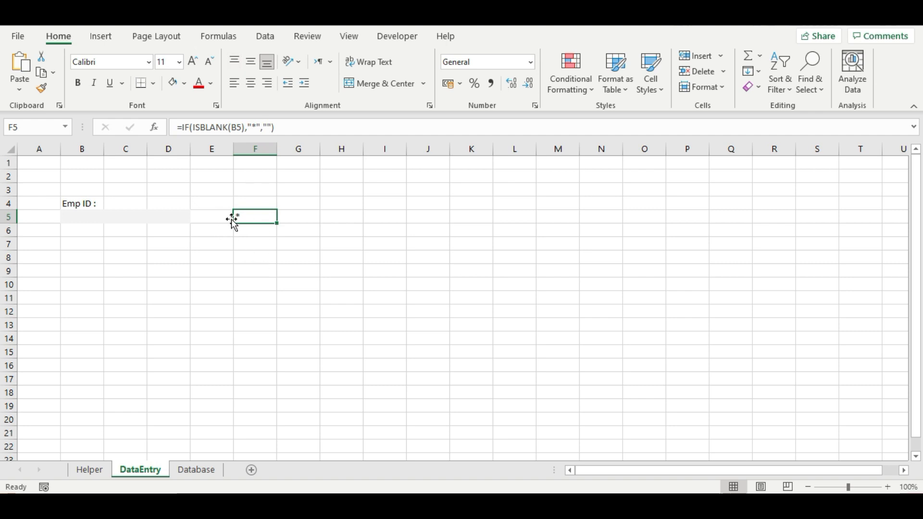
pyautogui.click(234, 61)
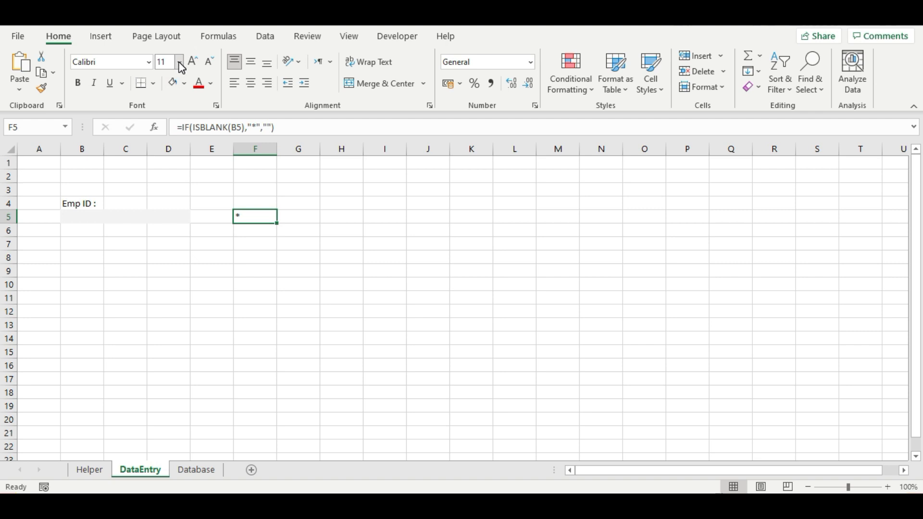
pyautogui.click(202, 85)
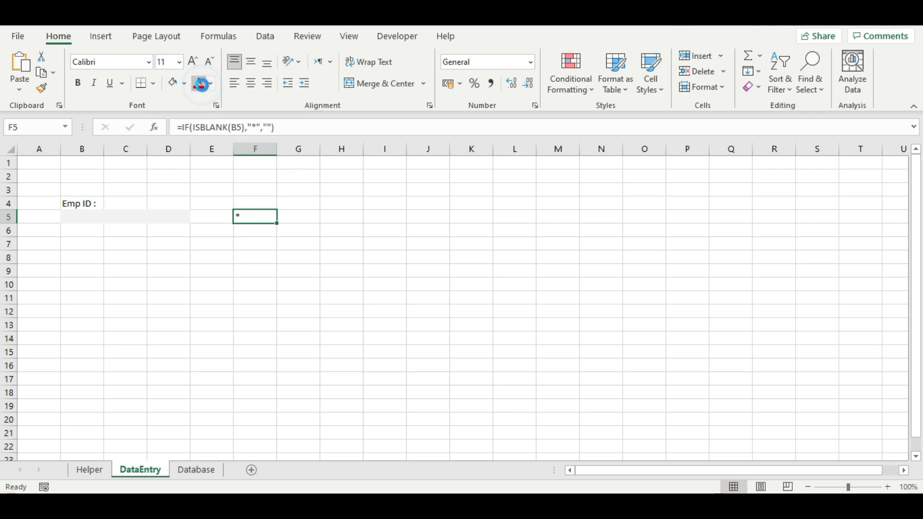
pyautogui.click(214, 217)
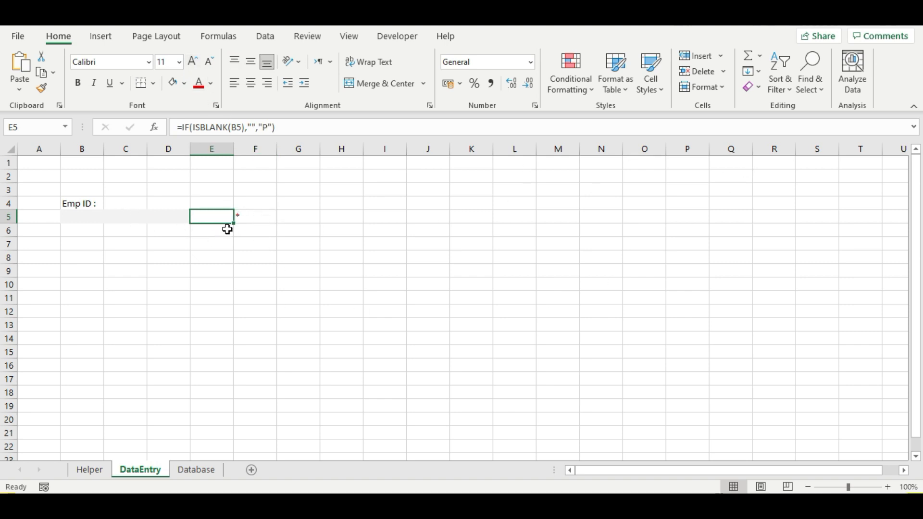
# - Add an Equal To rule on E5 so a P shows Green Fill with Dark Green Text
pyautogui.click(582, 89)
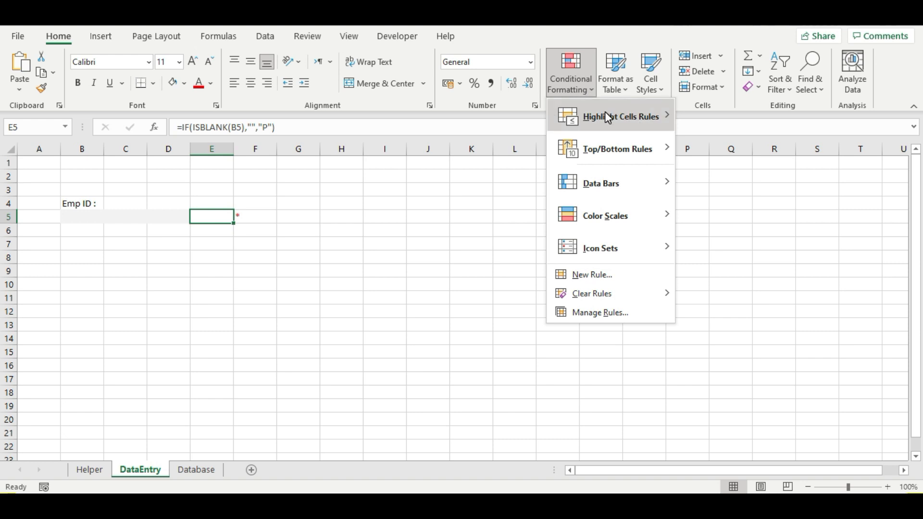
pyautogui.moveTo(617, 119)
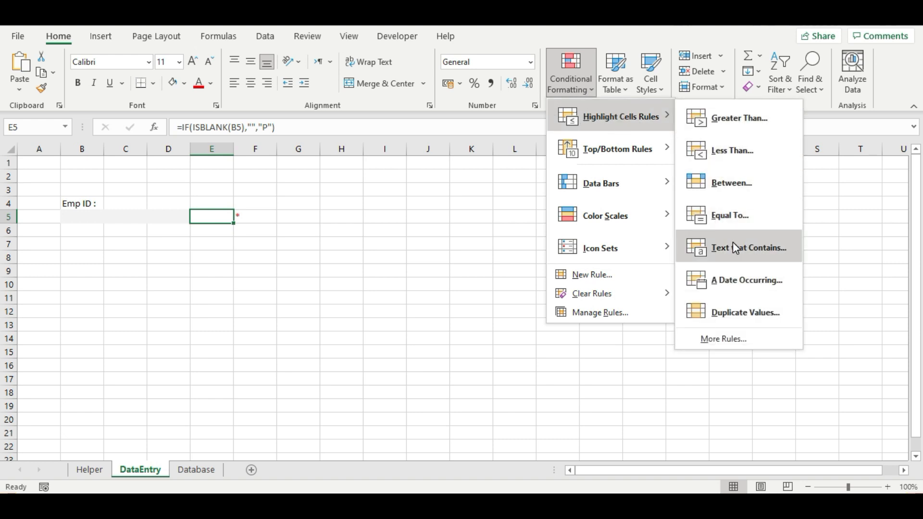
pyautogui.click(732, 224)
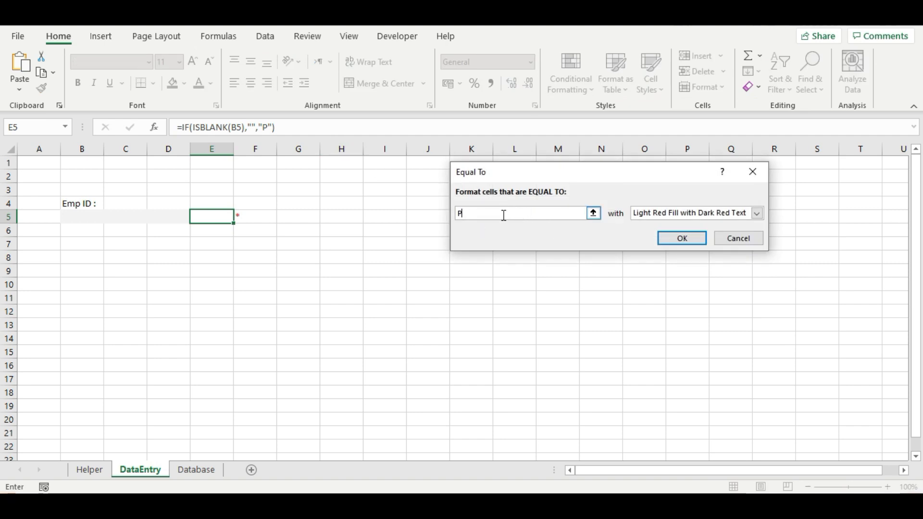
pyautogui.click(490, 226)
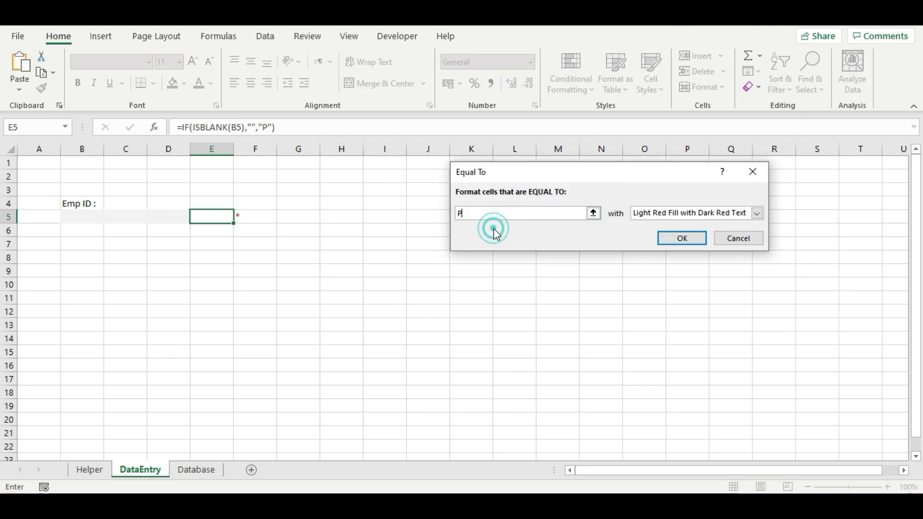
pyautogui.click(757, 213)
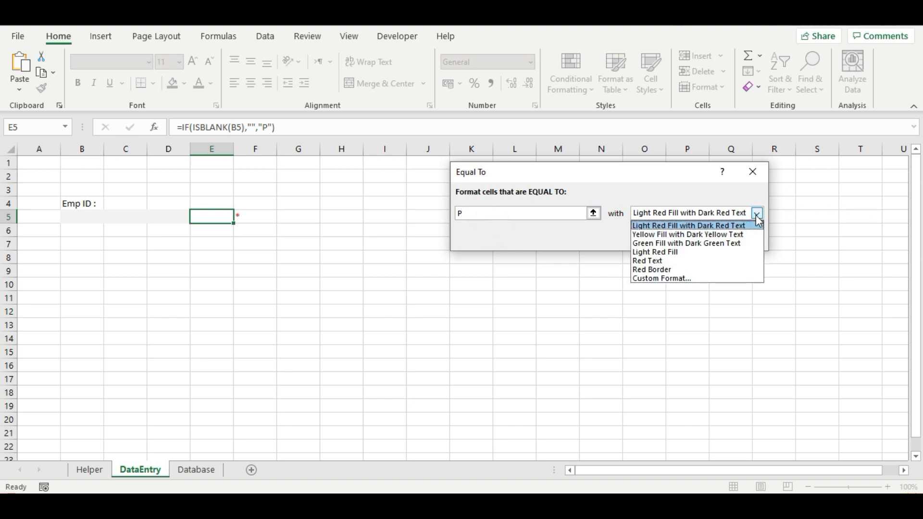
pyautogui.click(685, 243)
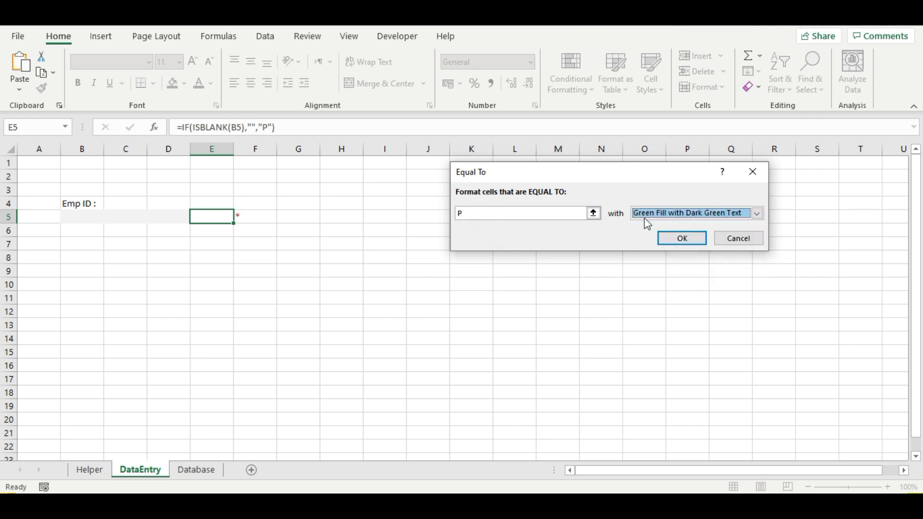
pyautogui.click(672, 239)
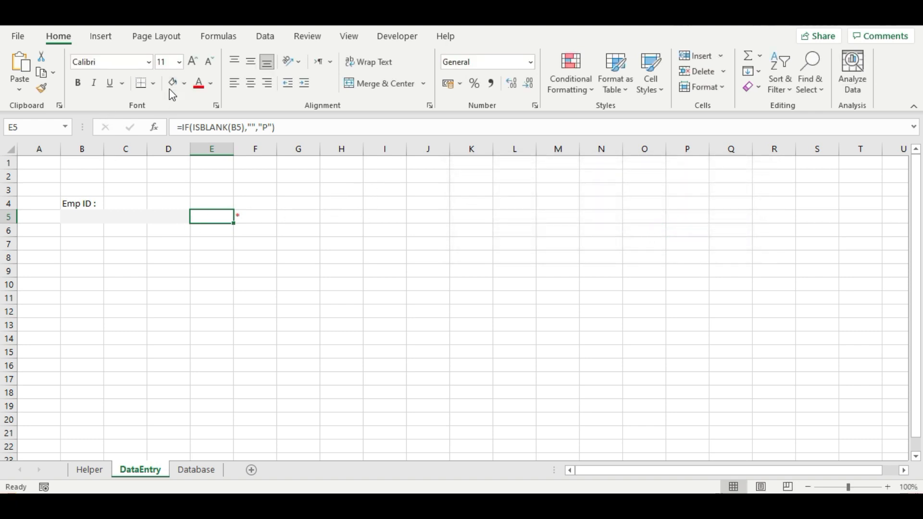
pyautogui.click(245, 217)
# - Give F5 an Equal To * rule using Light Red Fill with Dark Red Text
pyautogui.click(565, 95)
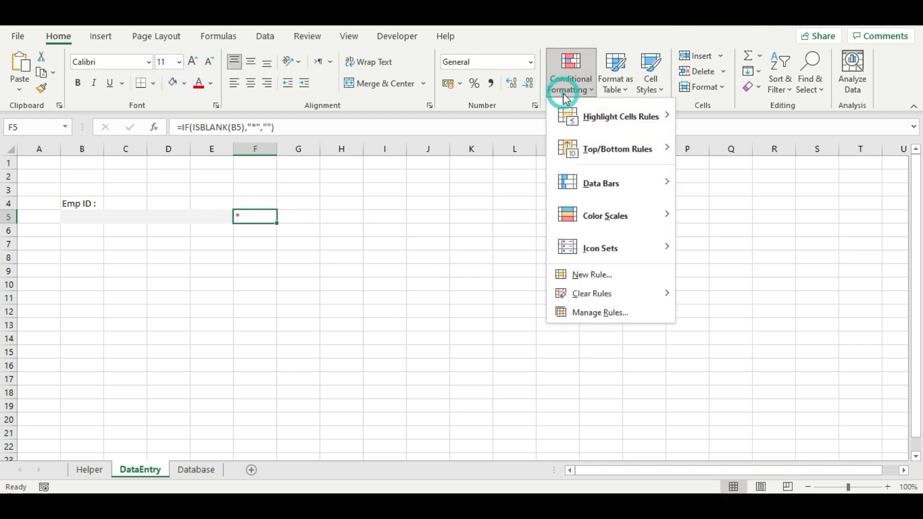
pyautogui.moveTo(618, 118)
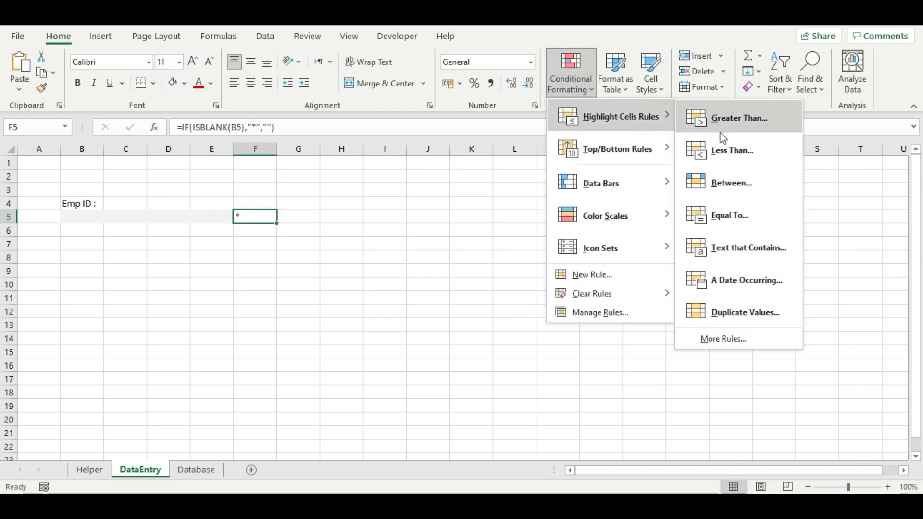
pyautogui.click(755, 215)
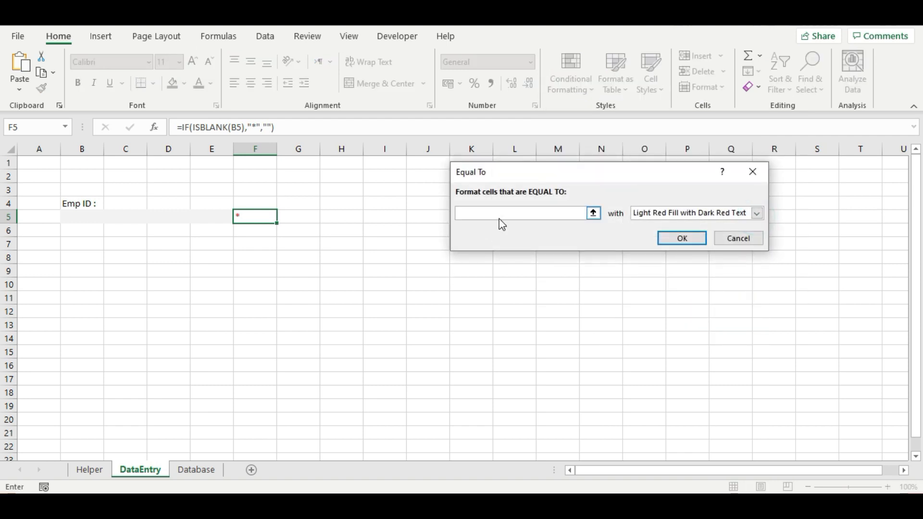
pyautogui.write('*')
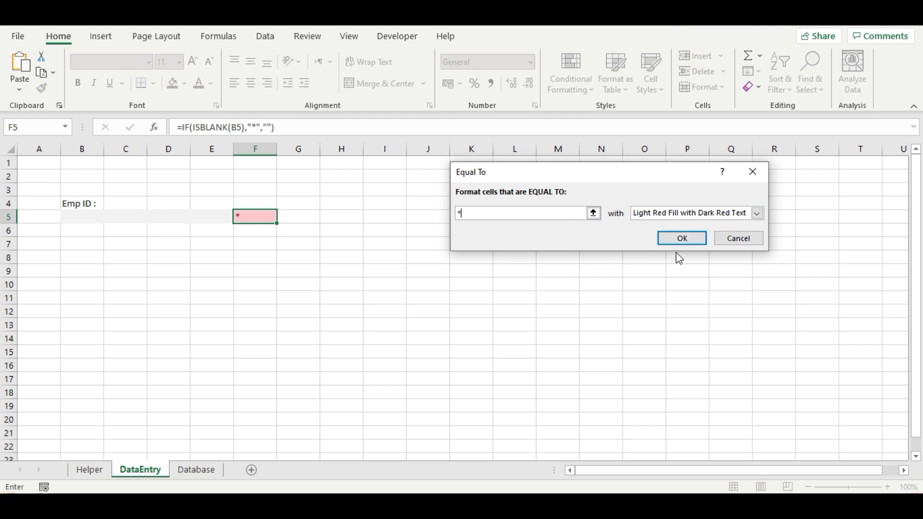
pyautogui.click(686, 240)
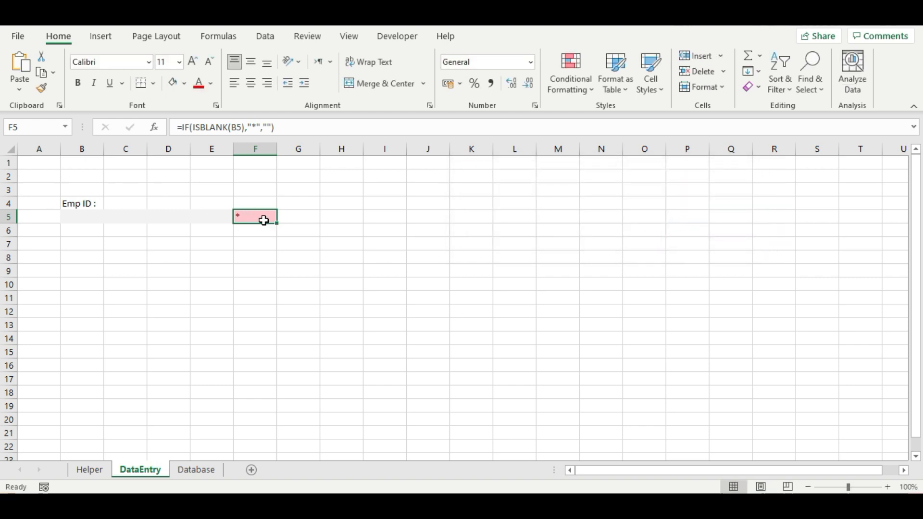
pyautogui.moveTo(204, 149); pyautogui.dragTo(251, 150)
# - Narrow columns E and F and enter the test text 'hkjhd' in B5
pyautogui.click(200, 214)
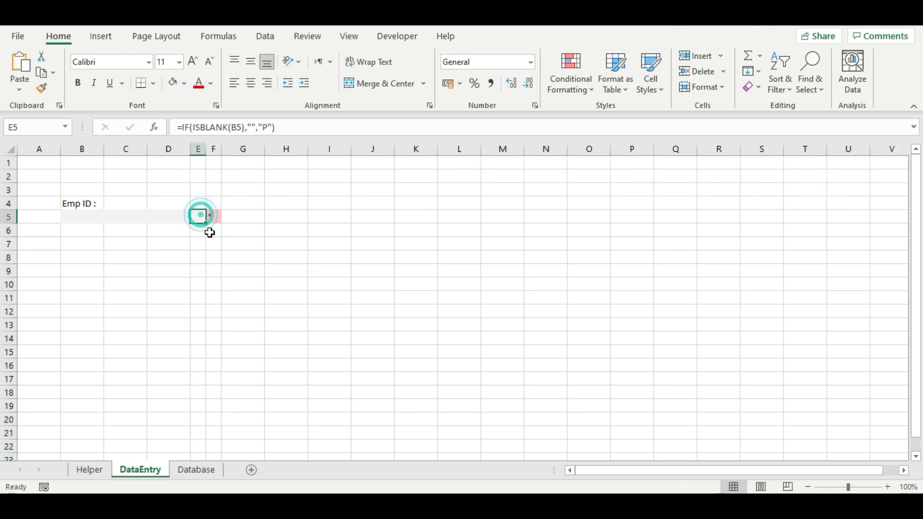
pyautogui.click(210, 215)
pyautogui.click(132, 220)
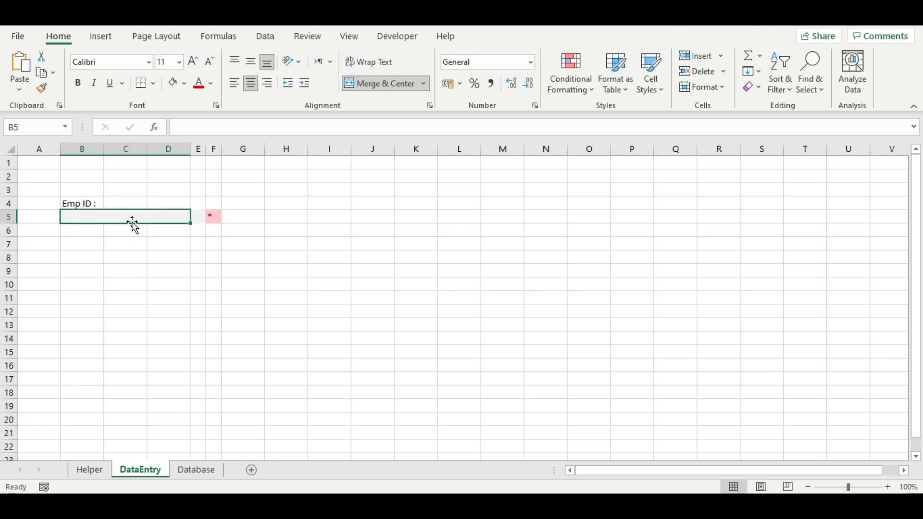
pyautogui.write('hkjhd')
pyautogui.press('Return')
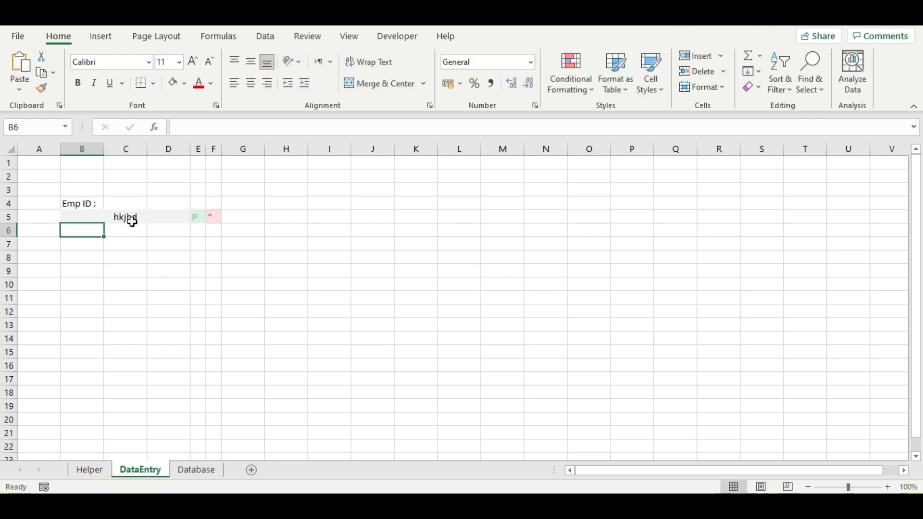
# - Check that E5 shows P, then delete the test entry from B5
pyautogui.click(200, 220)
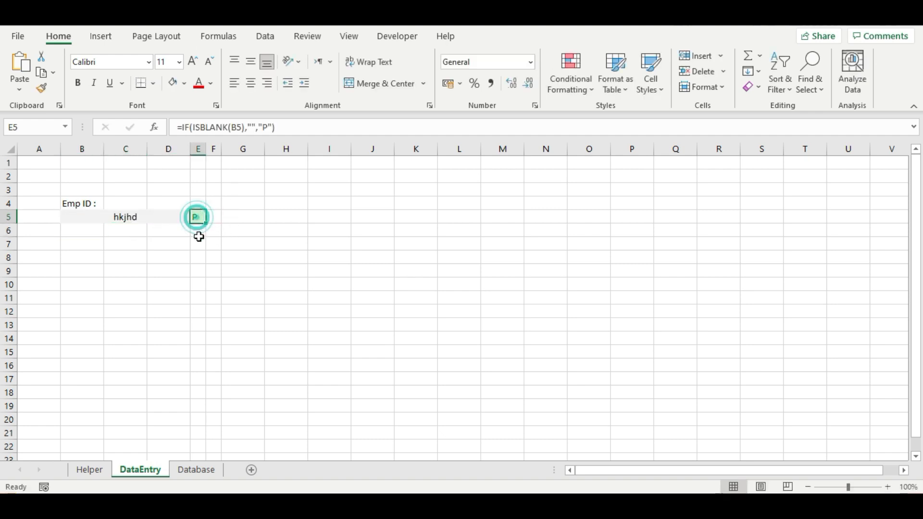
pyautogui.click(145, 219)
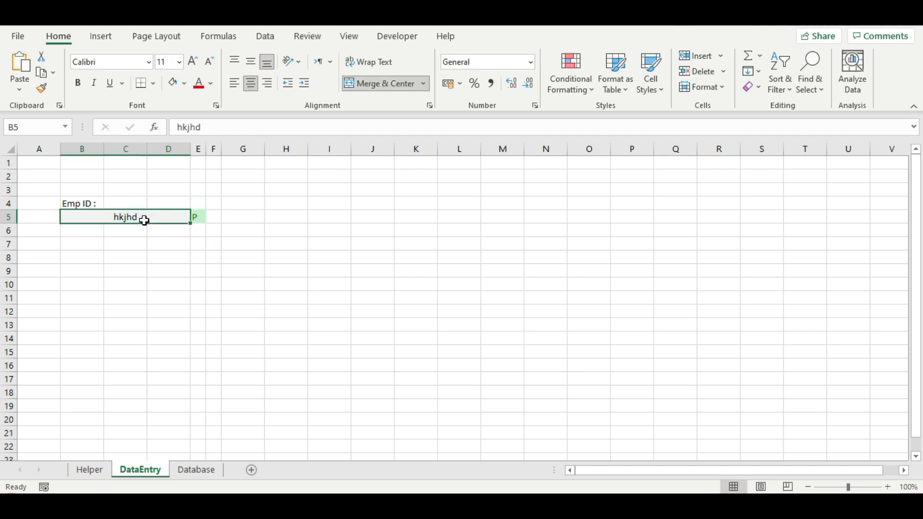
pyautogui.press('Delete')
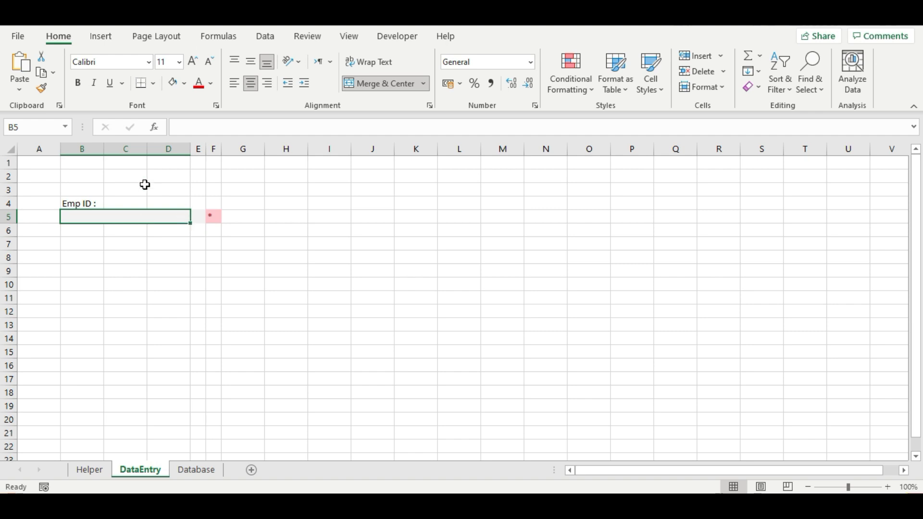
pyautogui.click(198, 217)
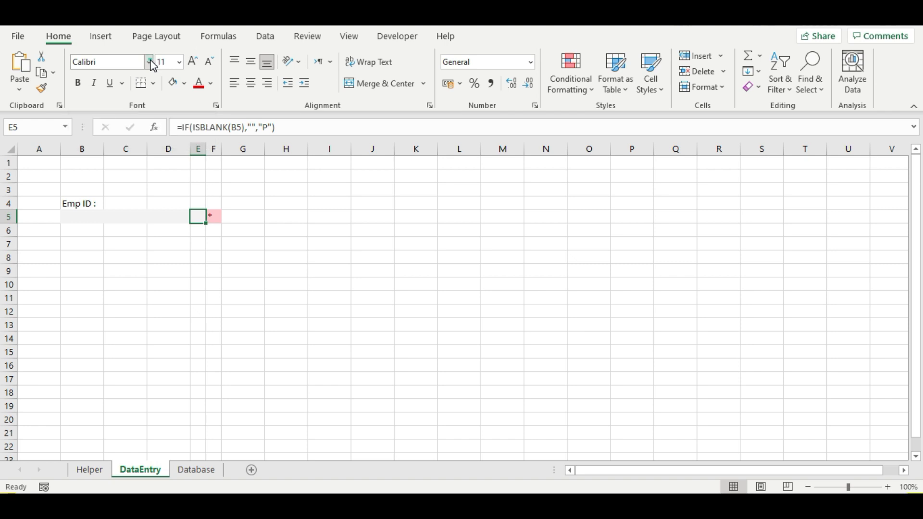
# - Set E5's font to Wingdings 2 and test it with an entry in B5
pyautogui.click(149, 61)
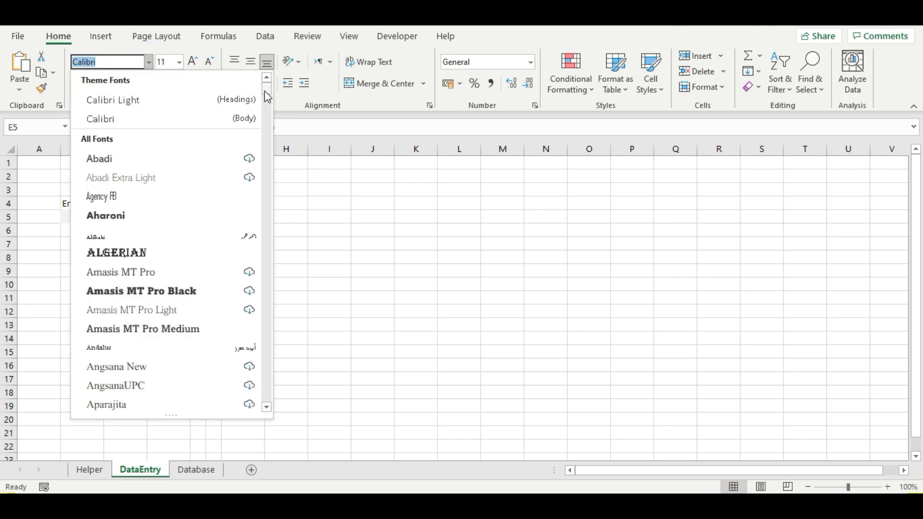
pyautogui.scroll(-20, 243, 258)
pyautogui.moveTo(266, 418); pyautogui.dragTo(264, 395)
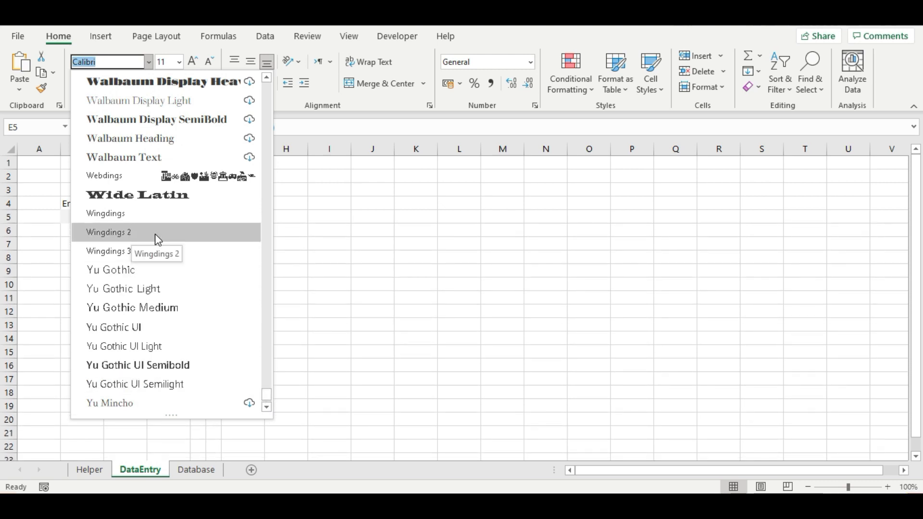
pyautogui.click(140, 235)
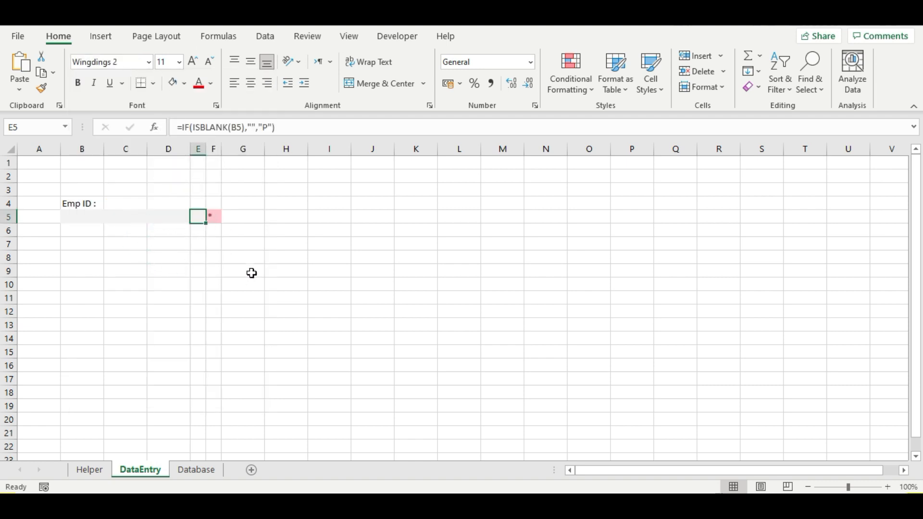
pyautogui.click(90, 219)
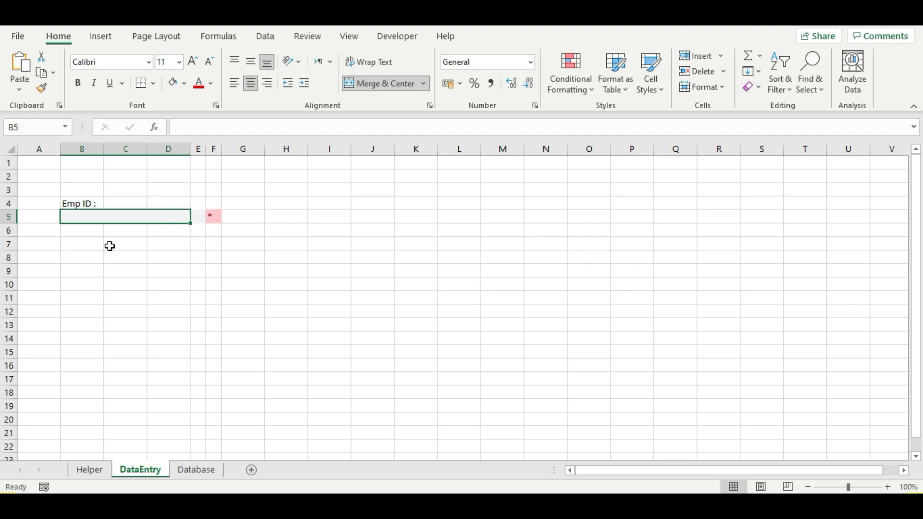
pyautogui.write('kdk')
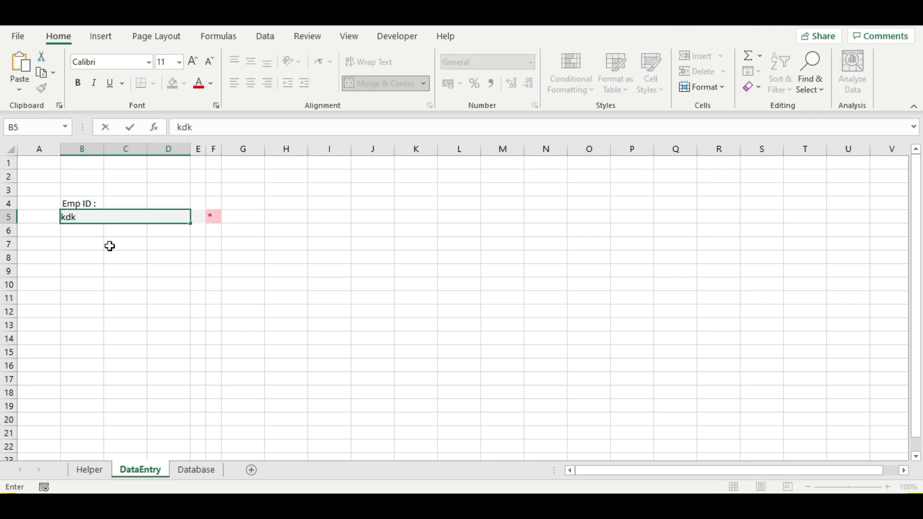
pyautogui.press('Return')
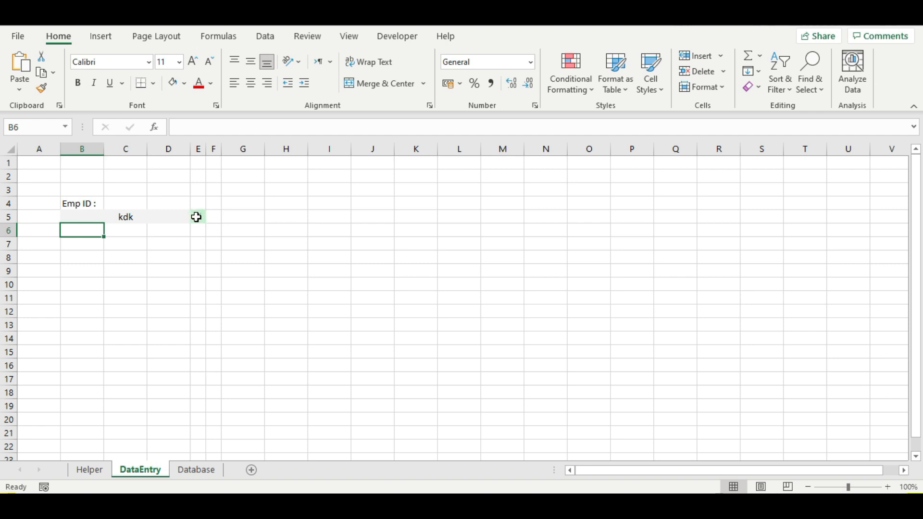
# - Make the E5 check mark size 12, bold and centred
pyautogui.click(196, 217)
pyautogui.click(212, 218)
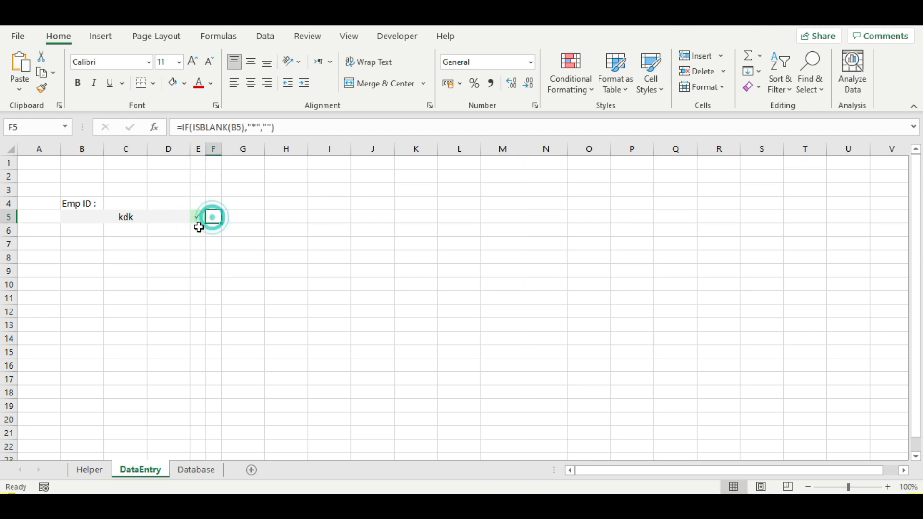
pyautogui.click(197, 222)
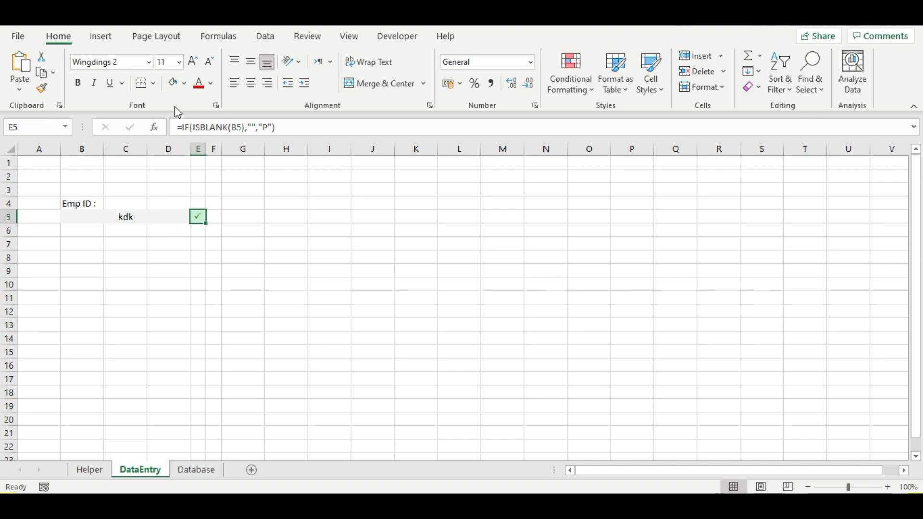
pyautogui.click(180, 62)
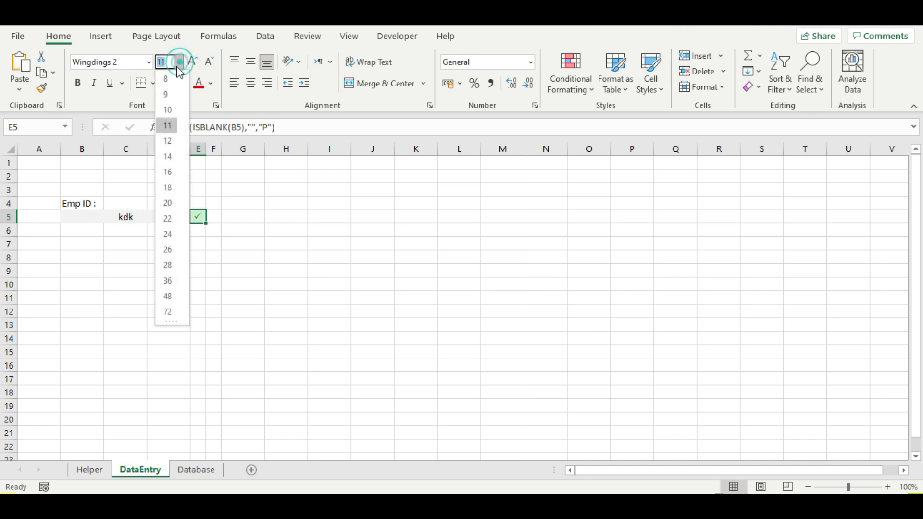
pyautogui.click(169, 141)
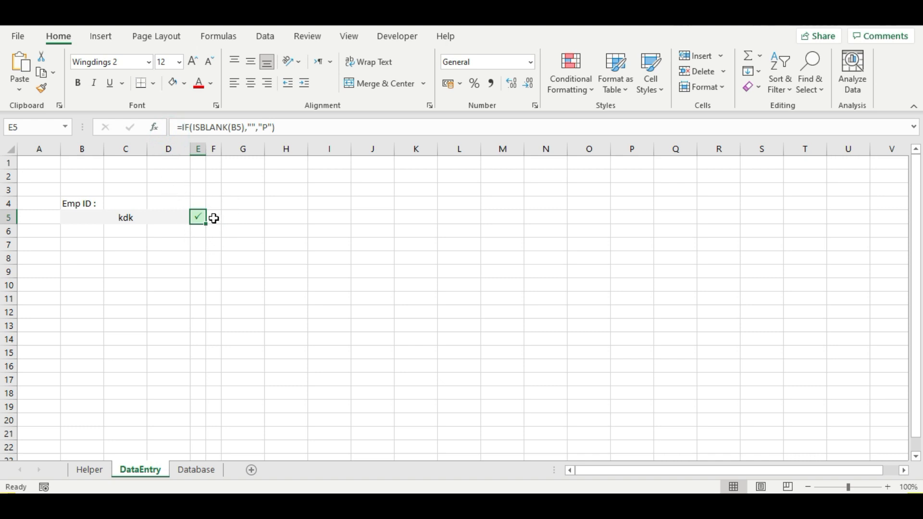
pyautogui.click(86, 83)
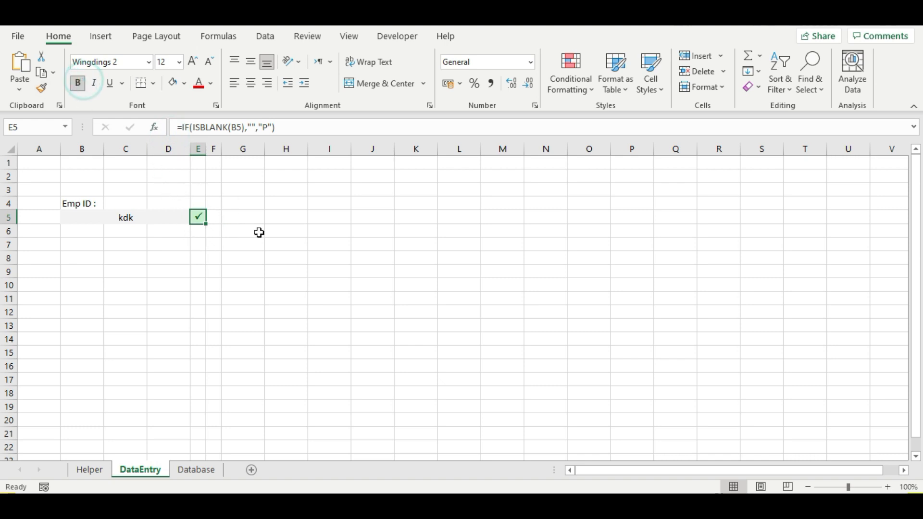
pyautogui.click(216, 218)
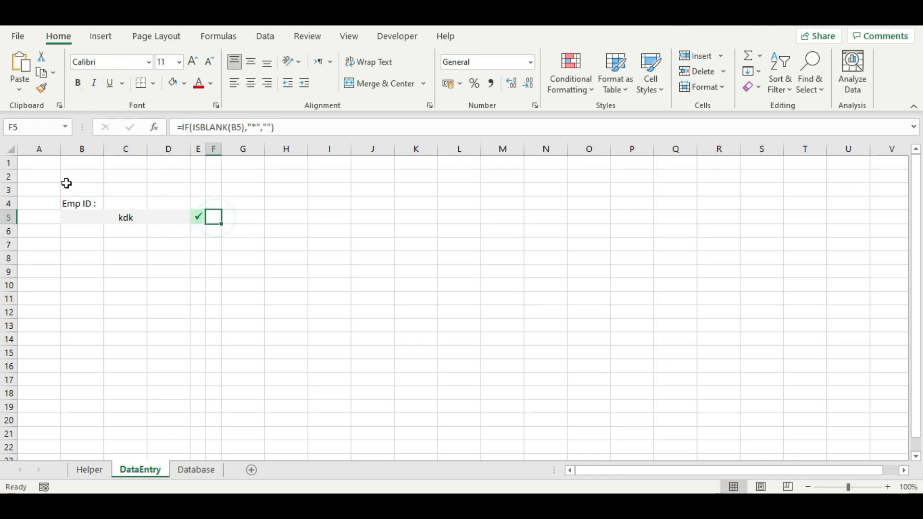
pyautogui.click(198, 217)
pyautogui.click(236, 62)
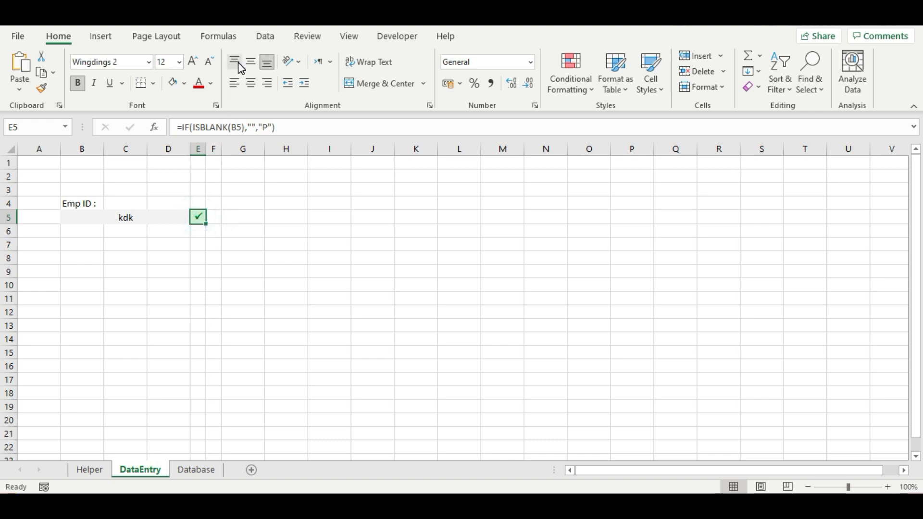
pyautogui.click(252, 84)
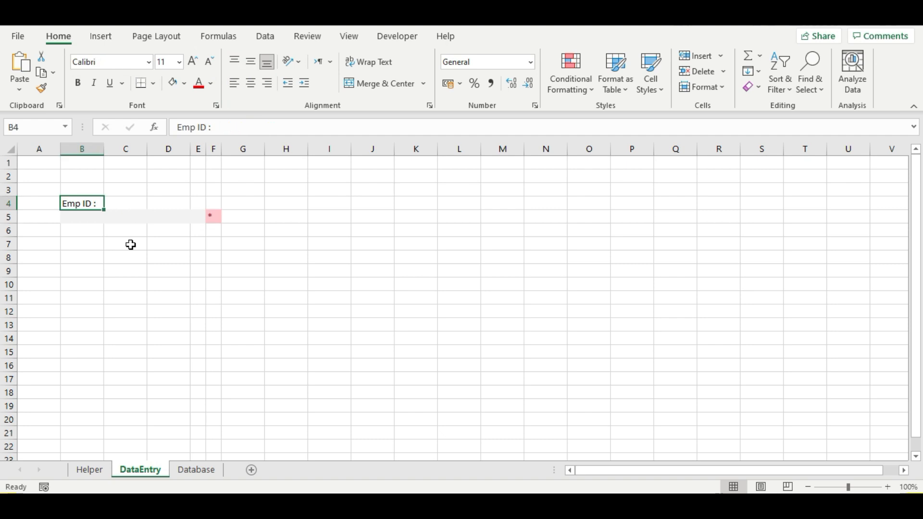
# - Bold the Emp ID label and copy the Emp ID field block to H4
pyautogui.hotkey('ctrl', 'b')
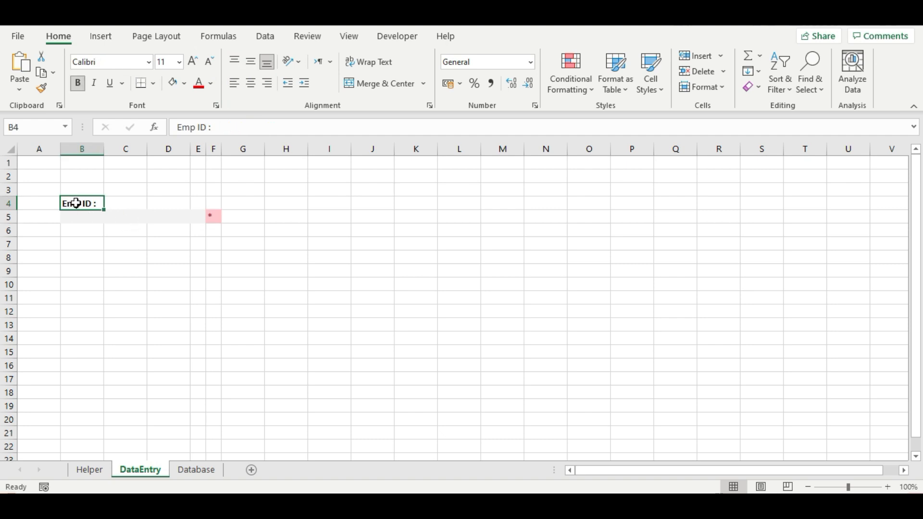
pyautogui.click(122, 207)
pyautogui.moveTo(81, 206); pyautogui.dragTo(212, 212)
pyautogui.hotkey('ctrl', 'c')
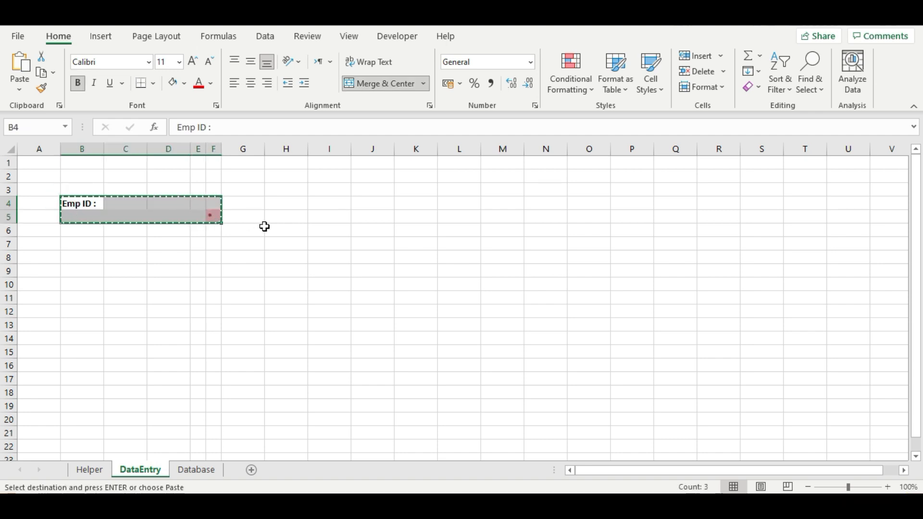
pyautogui.click(274, 205)
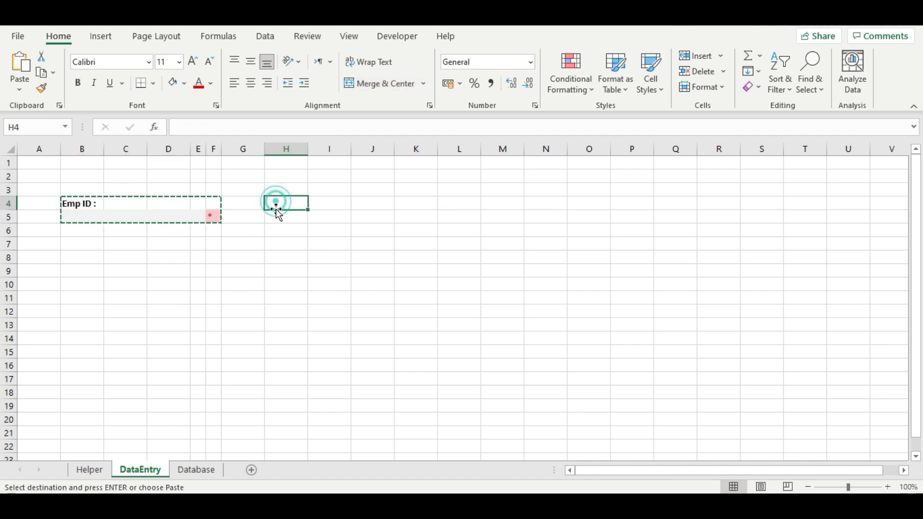
pyautogui.hotkey('ctrl', 'v')
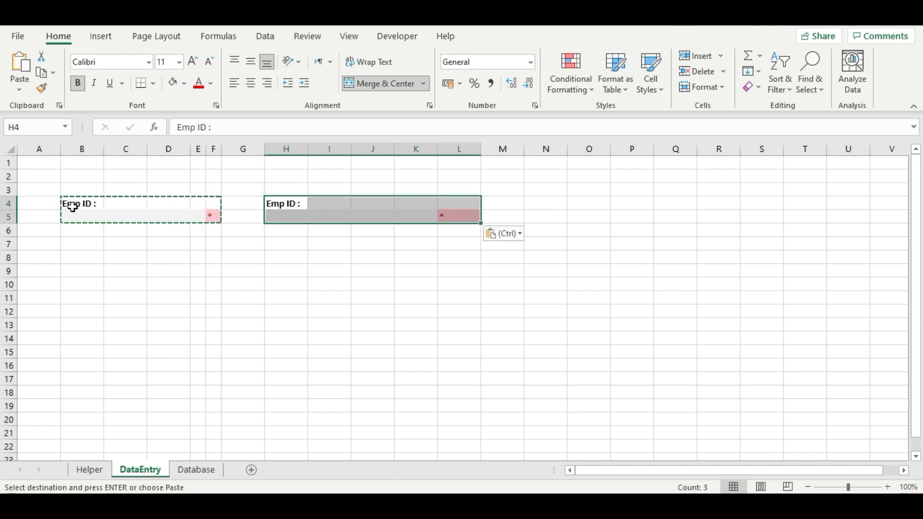
# - Copy both blocks, B4:L5, and paste them at B7, B10 and B13
pyautogui.moveTo(72, 207); pyautogui.dragTo(460, 219)
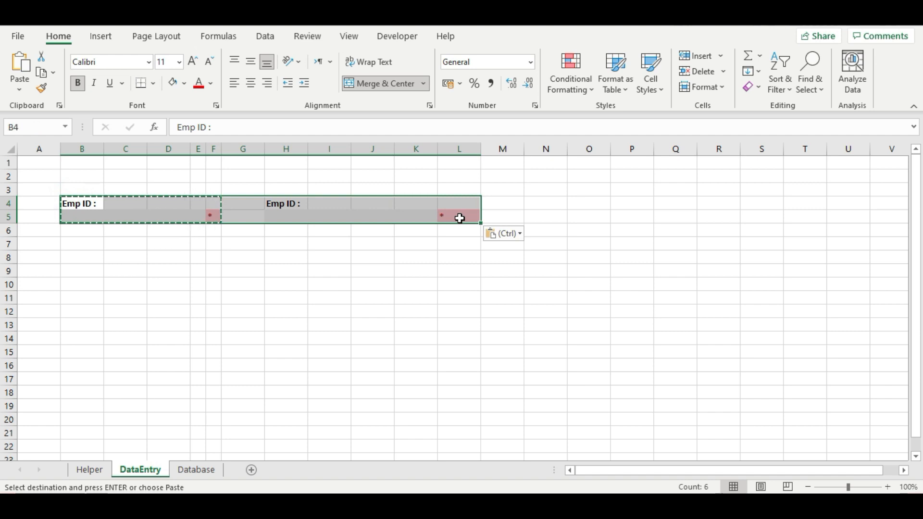
pyautogui.hotkey('ctrl', 'c')
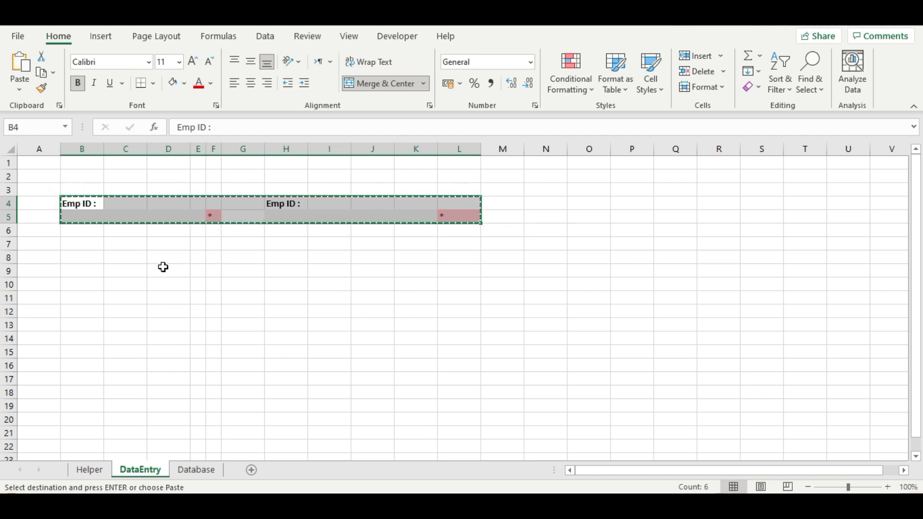
pyautogui.click(74, 246)
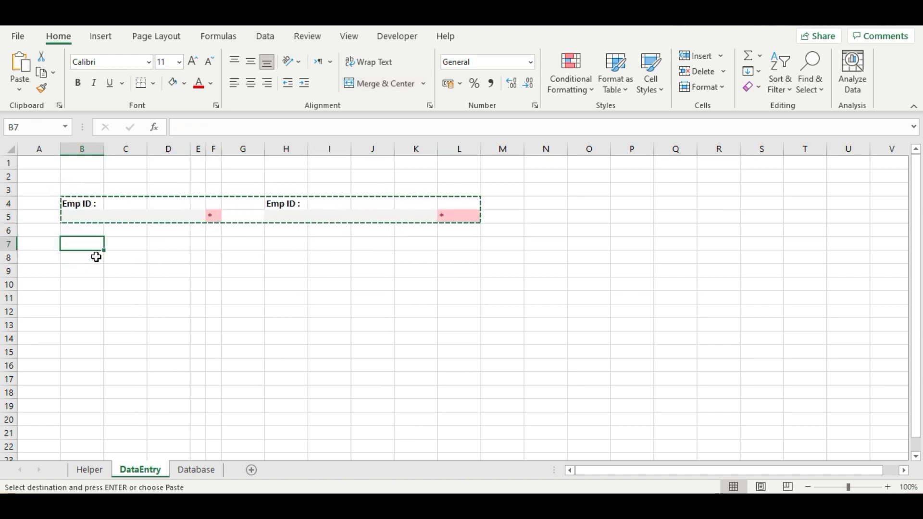
pyautogui.hotkey('ctrl', 'v')
pyautogui.click(71, 284)
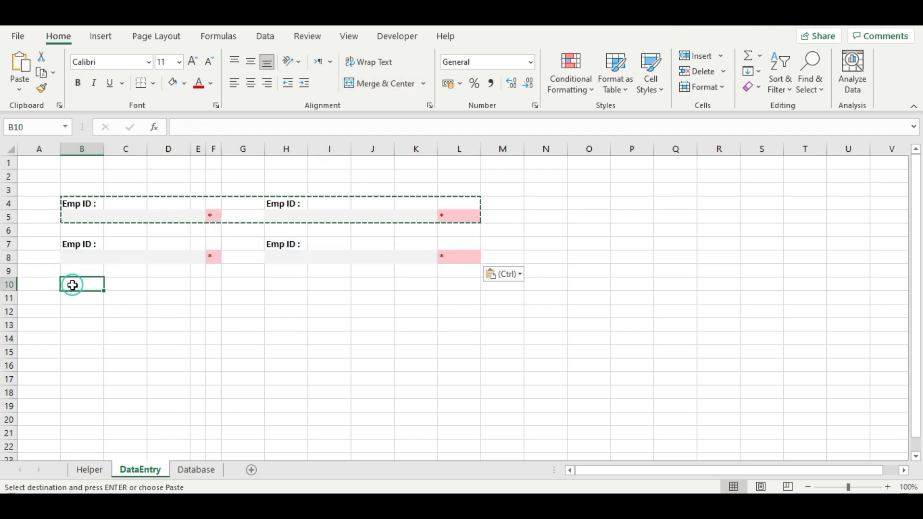
pyautogui.hotkey('ctrl', 'v')
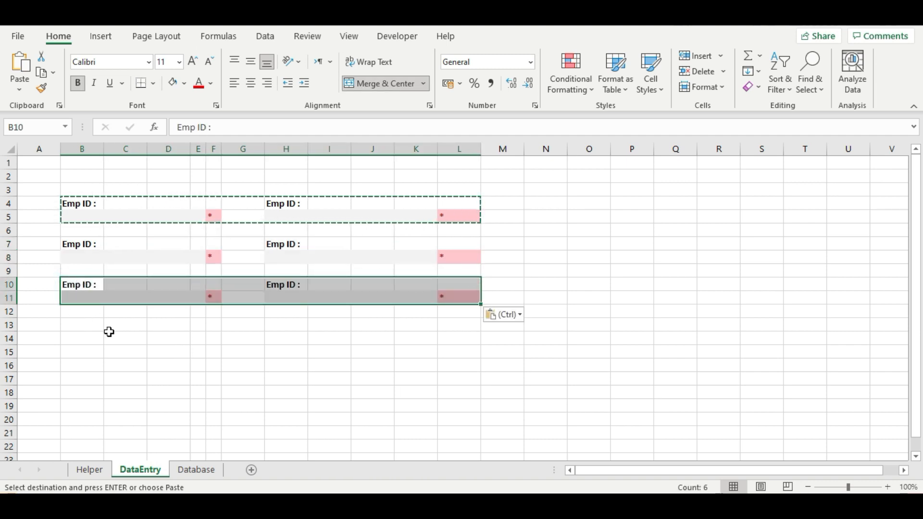
pyautogui.click(84, 328)
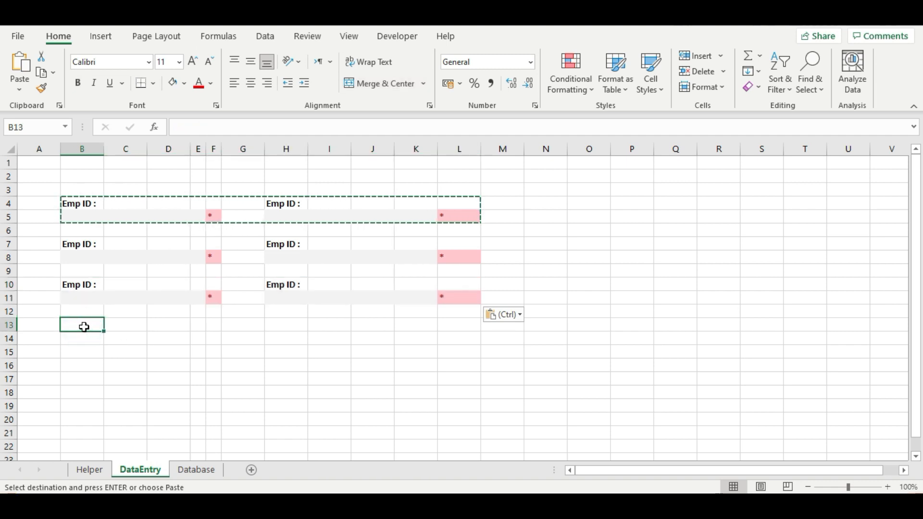
pyautogui.hotkey('ctrl', 'v')
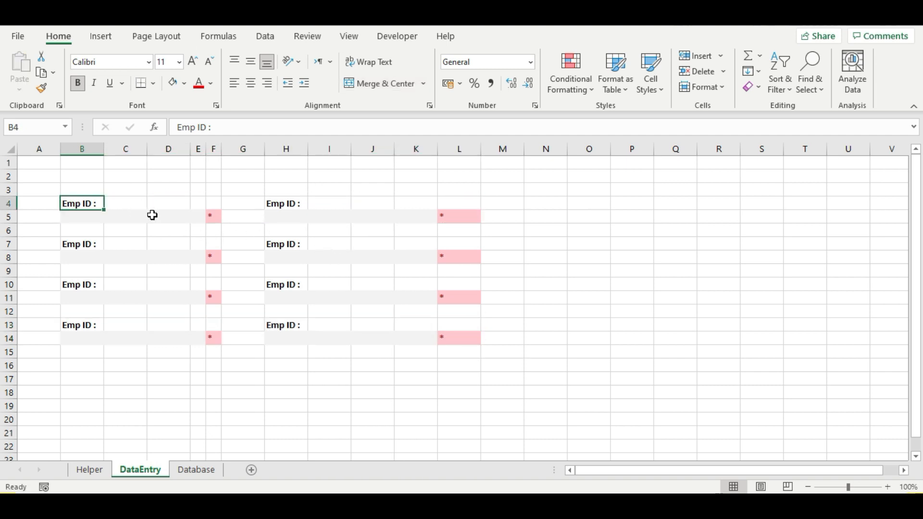
# - Relabel the copied fields in H4, B7 and H7 as Name, Phone No. and Email
pyautogui.click(281, 203)
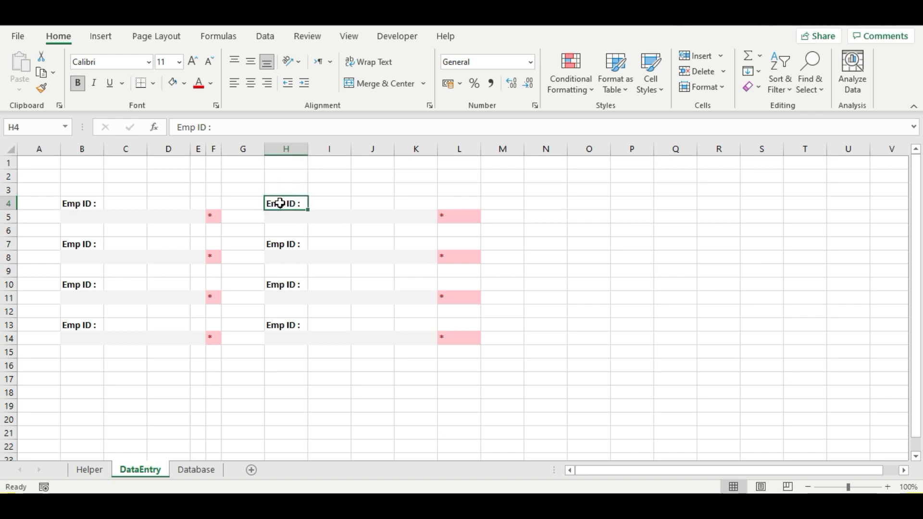
pyautogui.write('Name')
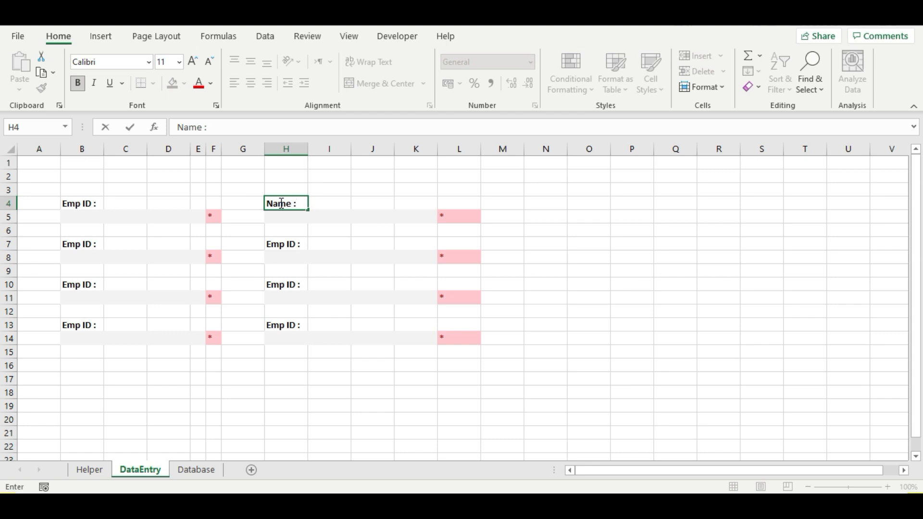
pyautogui.click(74, 244)
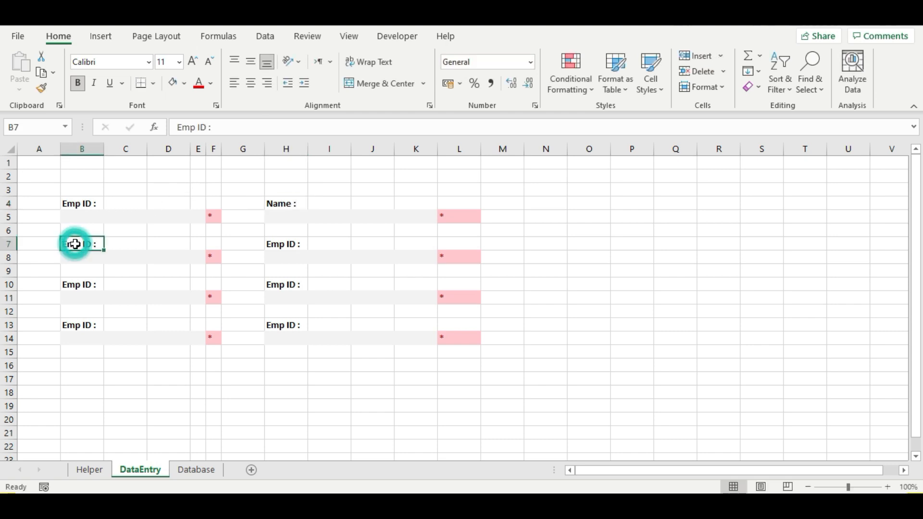
pyautogui.write('P')
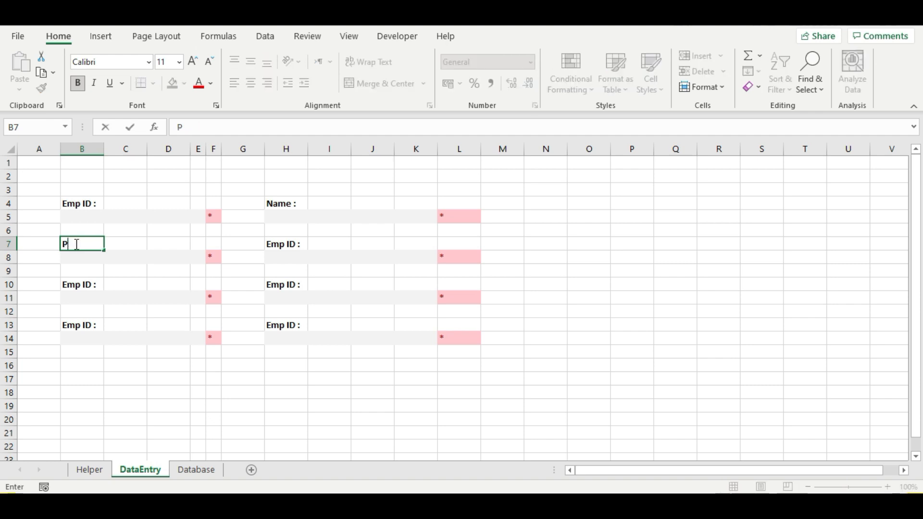
pyautogui.write('hone No. :')
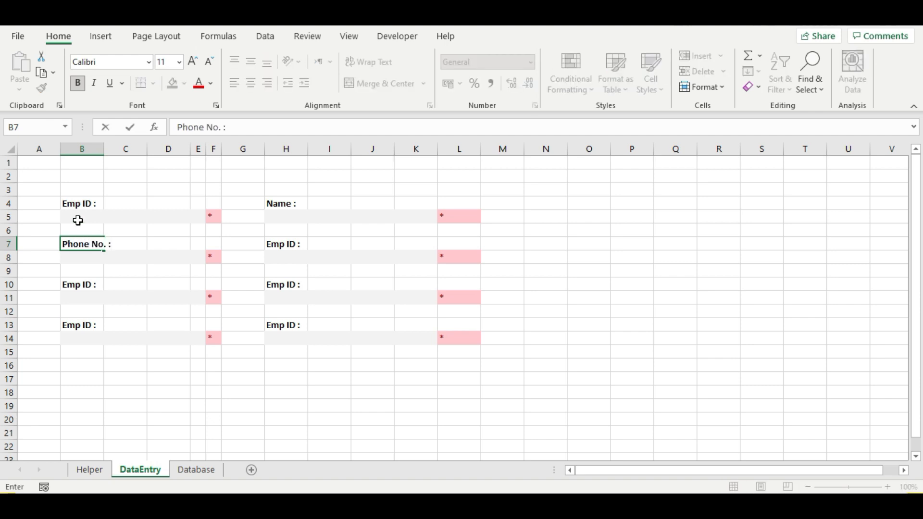
pyautogui.click(293, 244)
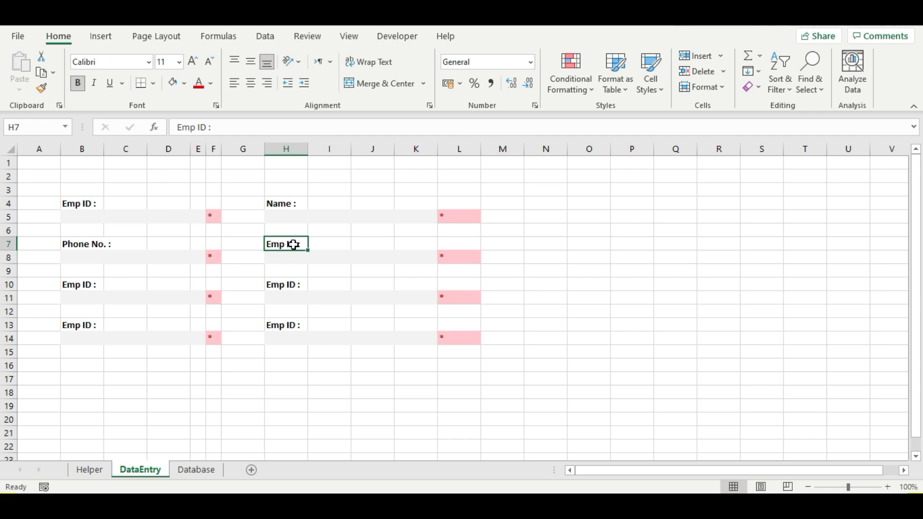
pyautogui.write('Email')
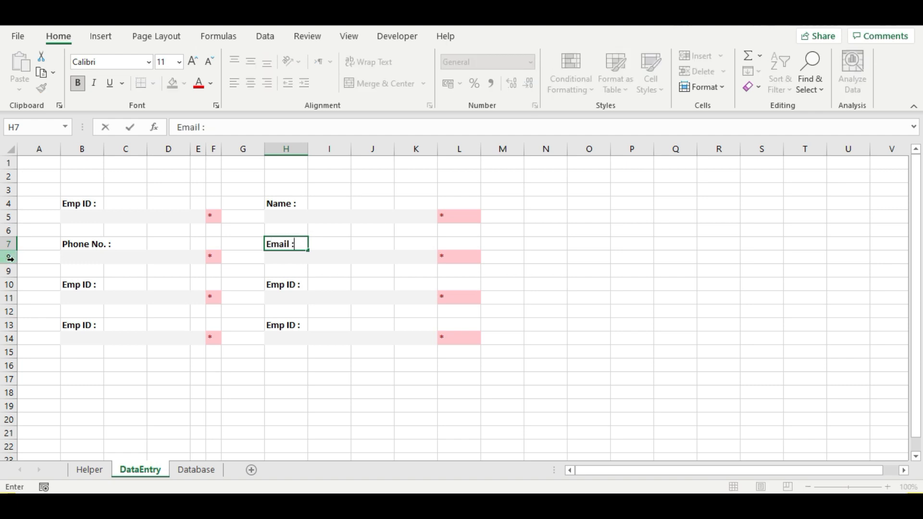
# - Label B10, H10, B13 and H13 as CNIC, DOB, City and Province, then press Ctrl+S
pyautogui.click(87, 286)
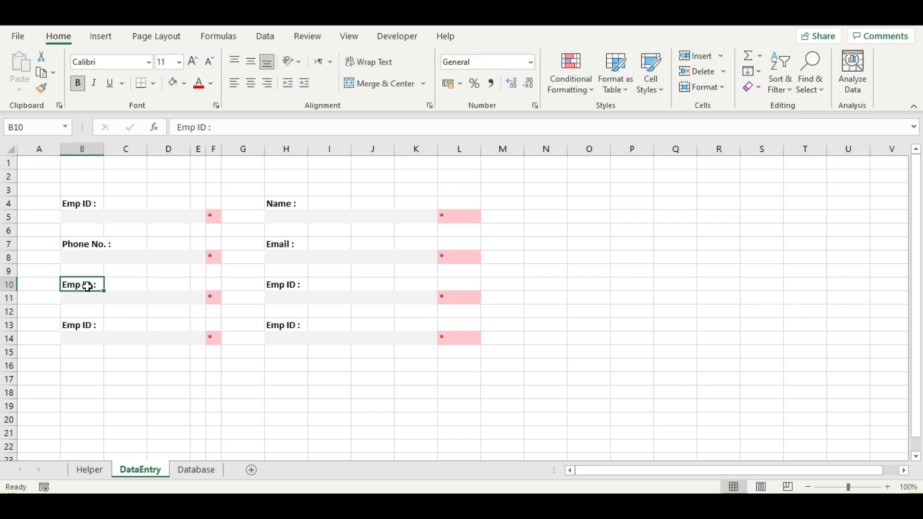
pyautogui.write('CNIC')
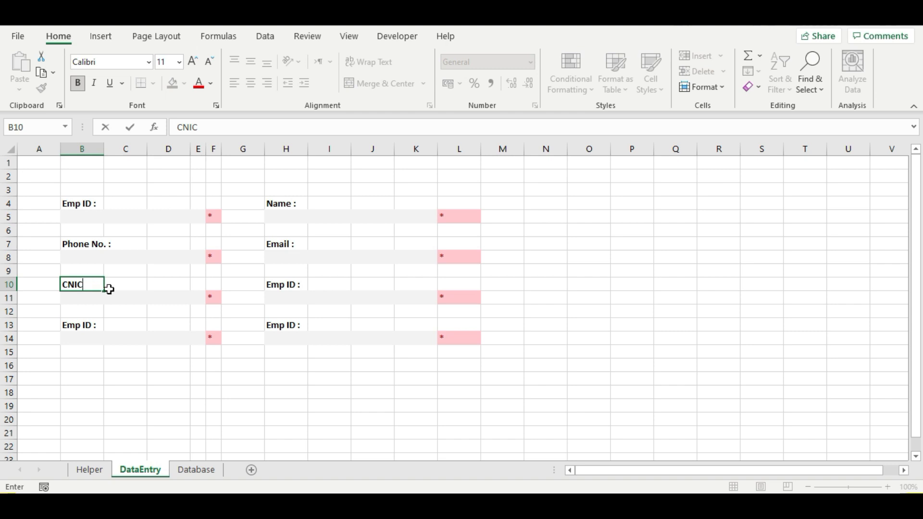
pyautogui.click(285, 286)
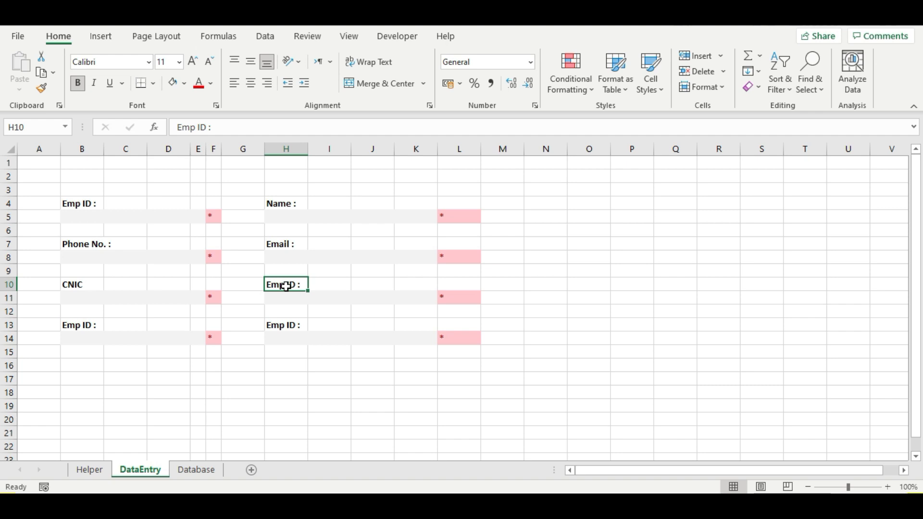
pyautogui.write('DOB')
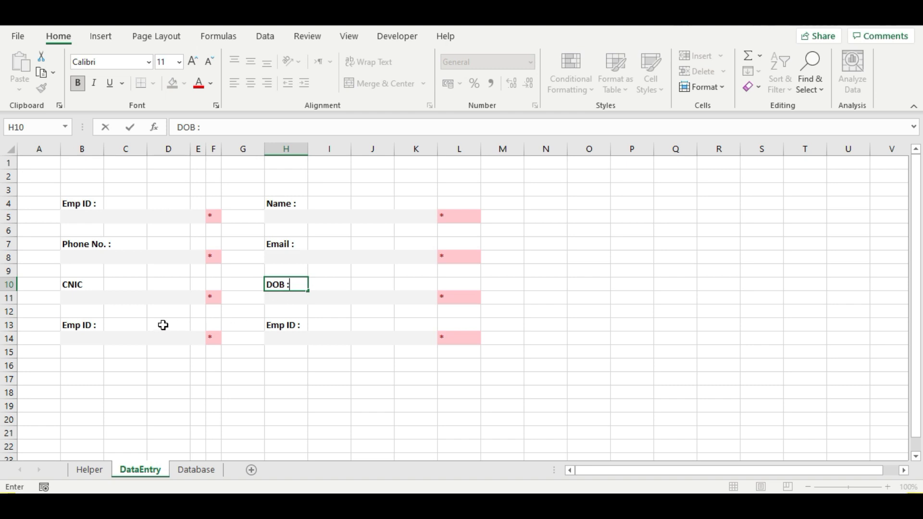
pyautogui.click(100, 325)
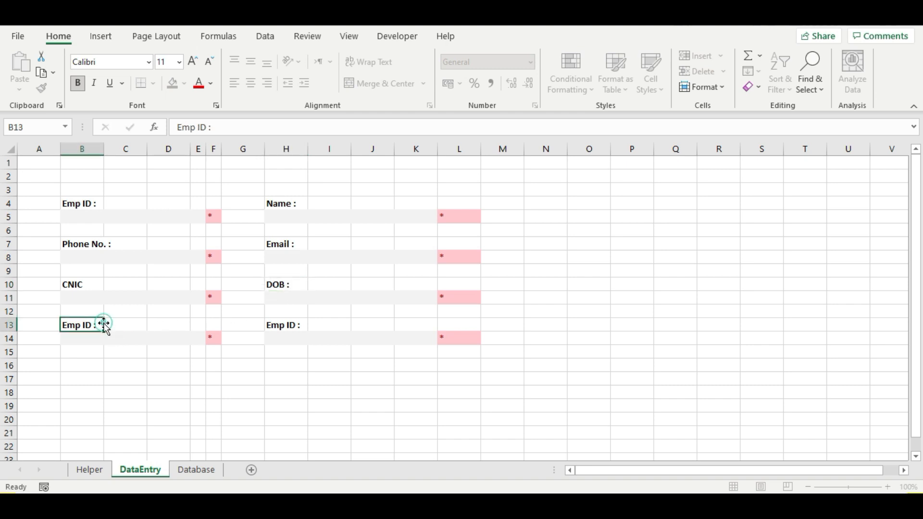
pyautogui.write('City')
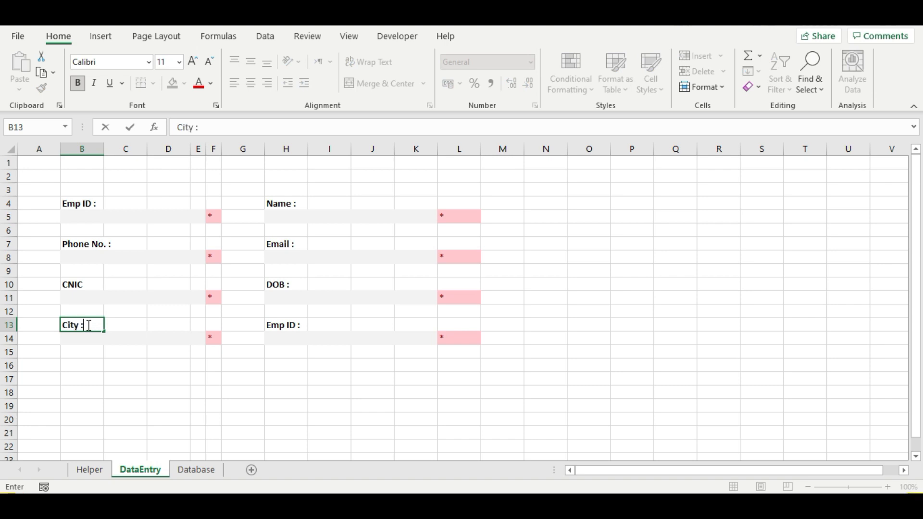
pyautogui.click(282, 325)
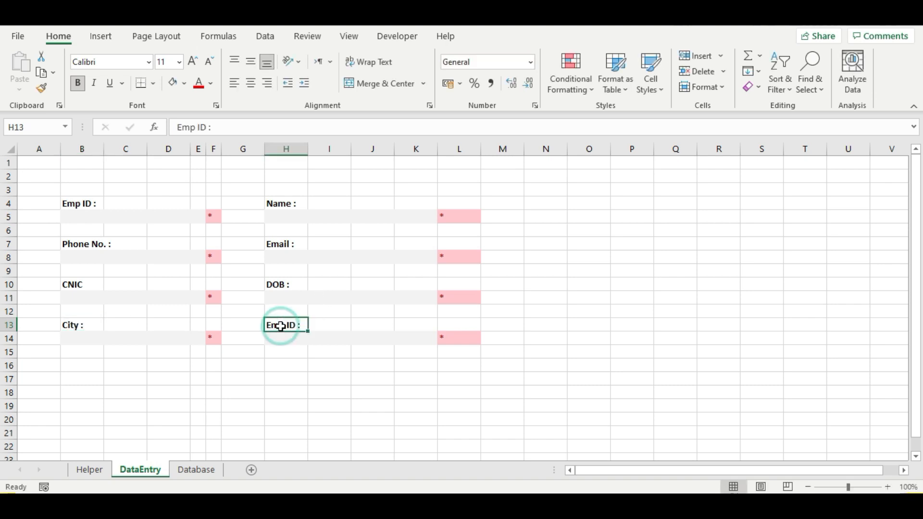
pyautogui.write('Province')
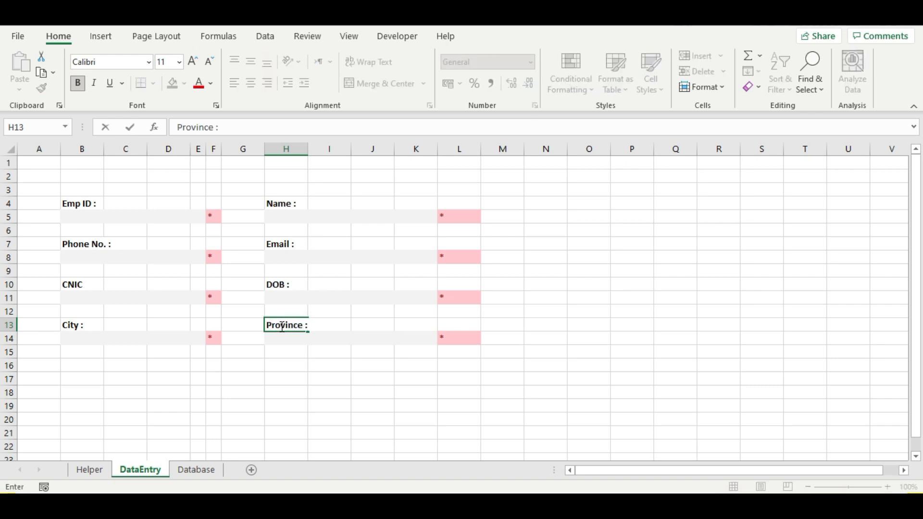
pyautogui.press('Return')
pyautogui.hotkey('ctrl', 's')
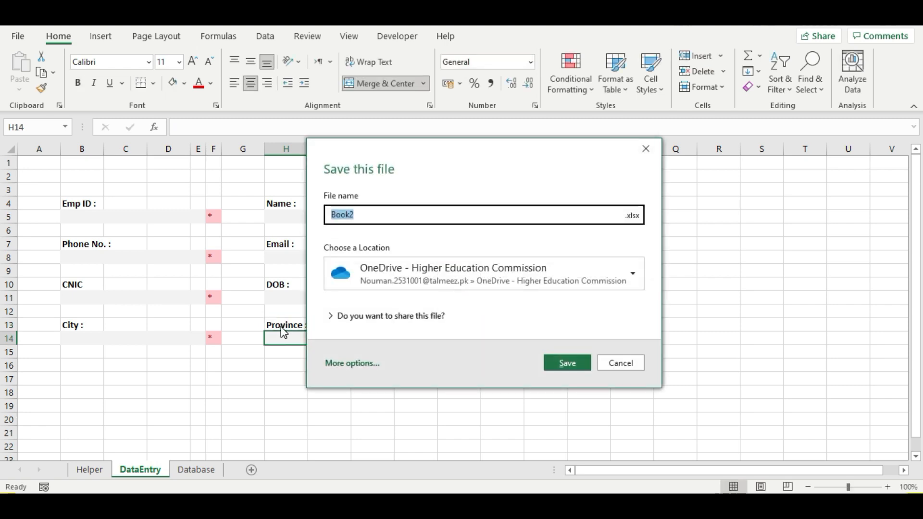
# - In Save As, choose the Desktop and the Excel Macro-Enabled Workbook file type
pyautogui.click(625, 367)
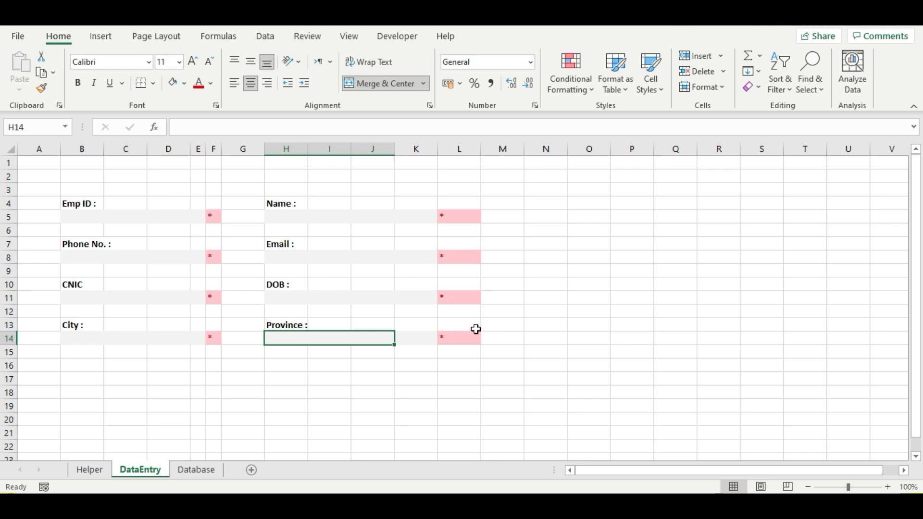
pyautogui.click(17, 37)
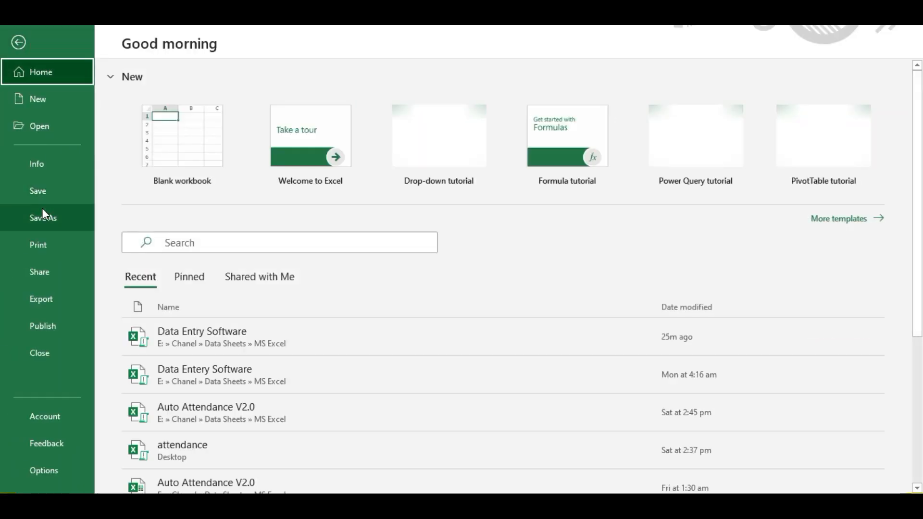
pyautogui.click(42, 209)
pyautogui.click(187, 306)
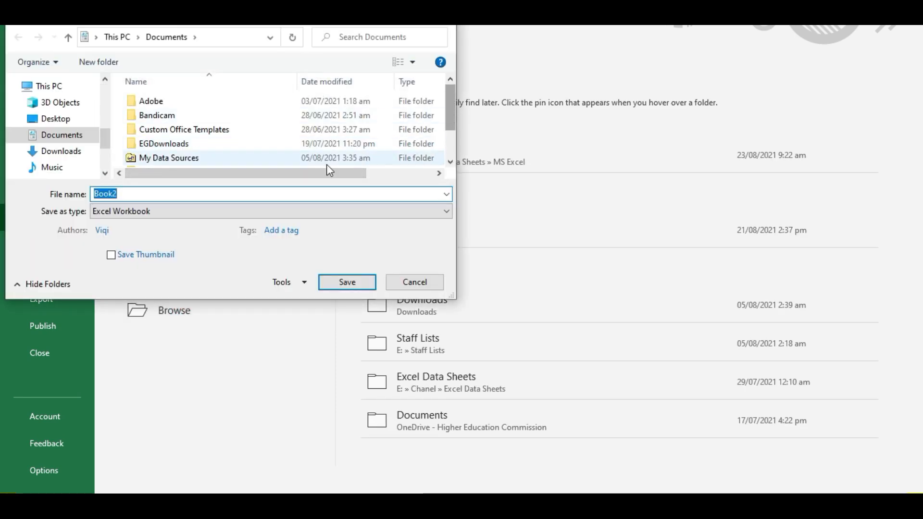
pyautogui.click(49, 119)
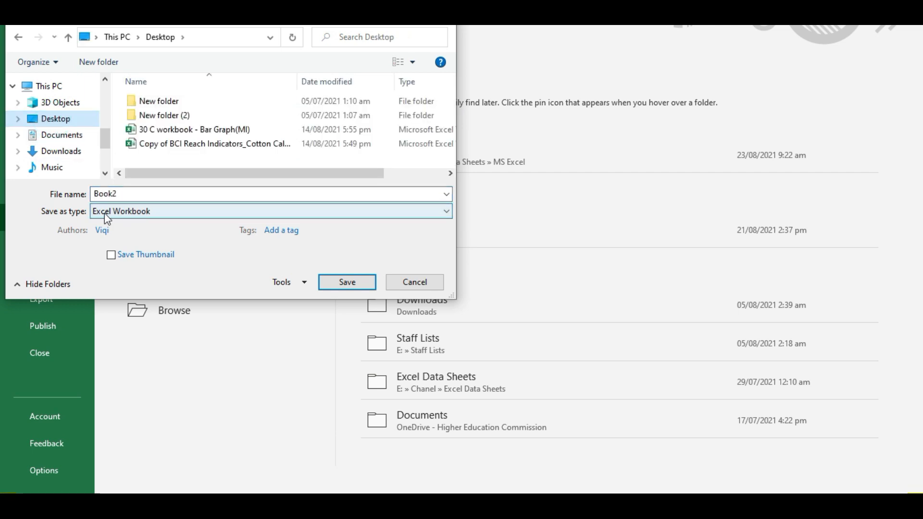
pyautogui.click(126, 212)
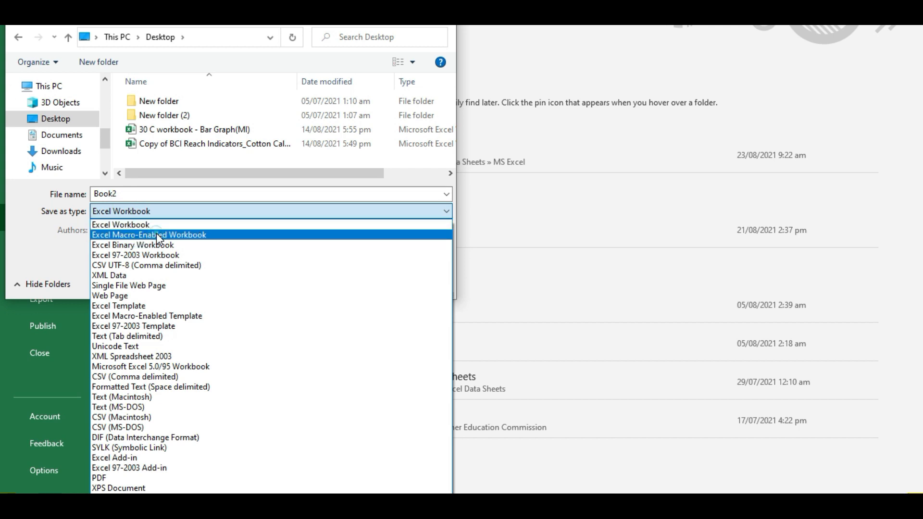
pyautogui.click(157, 235)
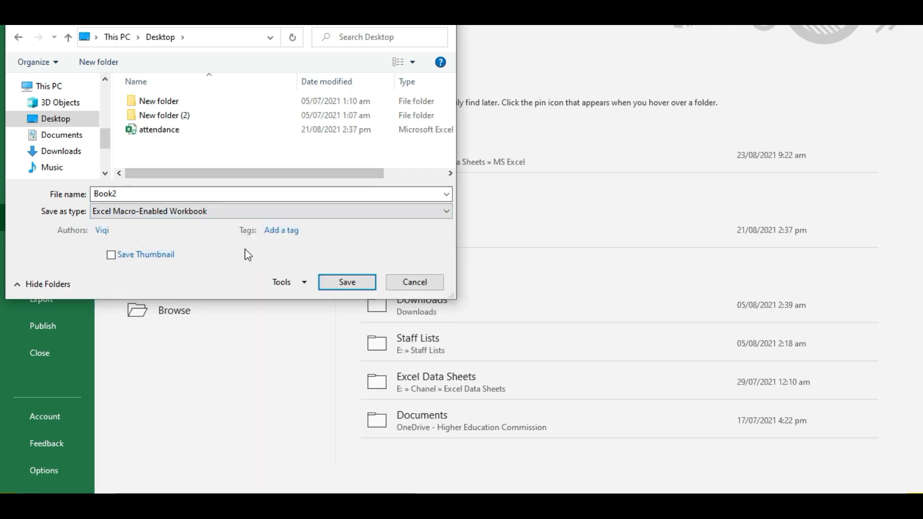
# - Enter a new file name, save, and narrow columns K and L
pyautogui.doubleClick(133, 194)
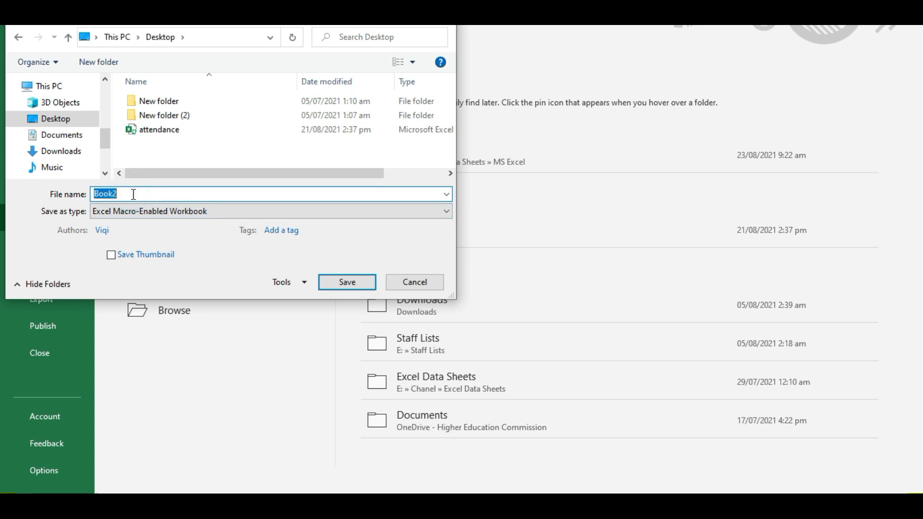
pyautogui.write('dataentry')
pyautogui.press('Return')
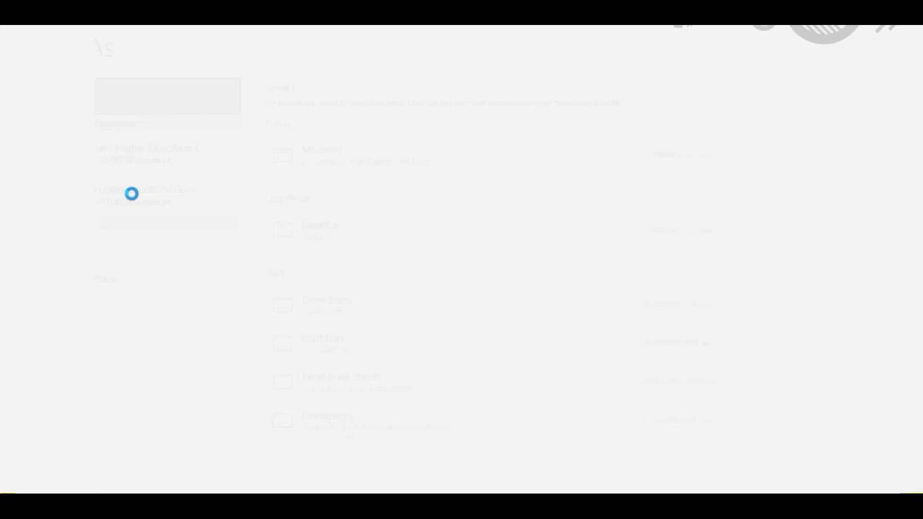
pyautogui.moveTo(417, 149)
pyautogui.mouseDown()
pyautogui.moveTo(478, 150)
pyautogui.moveTo(410, 152)
pyautogui.mouseUp()
pyautogui.click(414, 216)
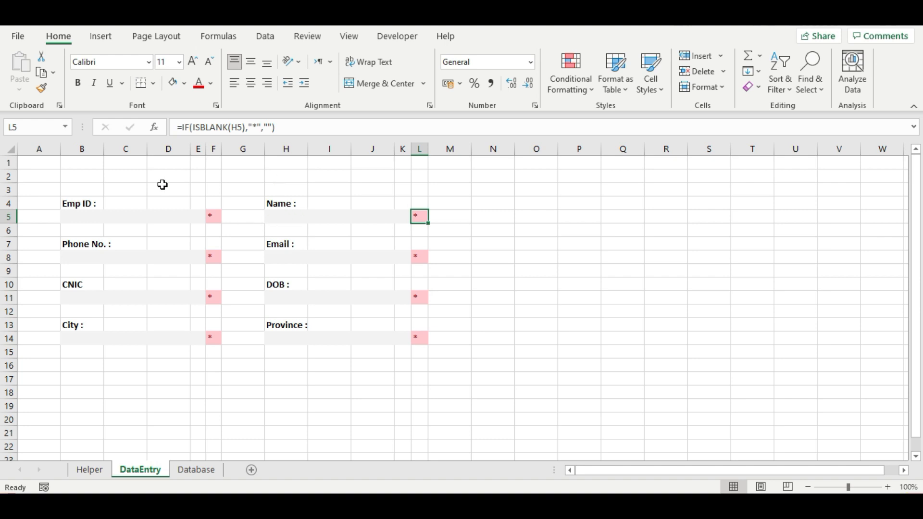
# - Merge and centre B1:L1 and enter the title 'Data Entry Form'
pyautogui.moveTo(89, 163); pyautogui.dragTo(413, 163)
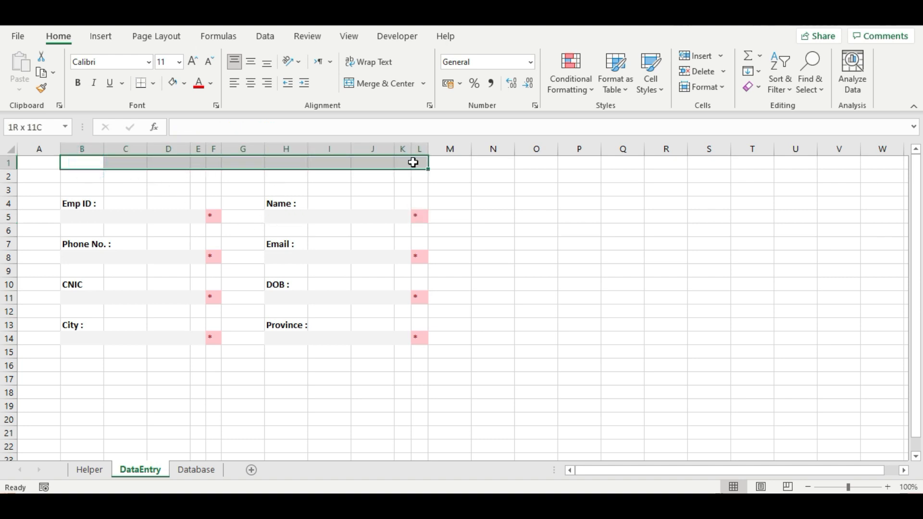
pyautogui.moveTo(413, 162); pyautogui.dragTo(414, 163)
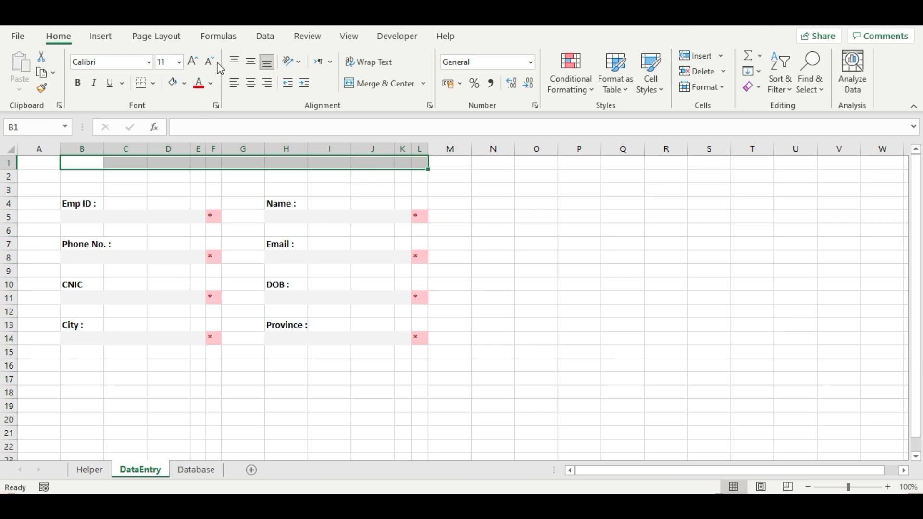
pyautogui.click(354, 83)
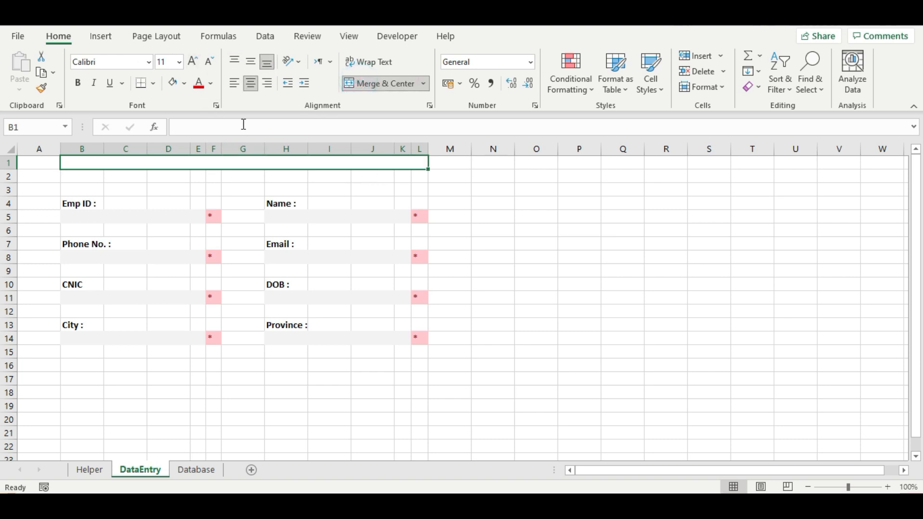
pyautogui.write('Da')
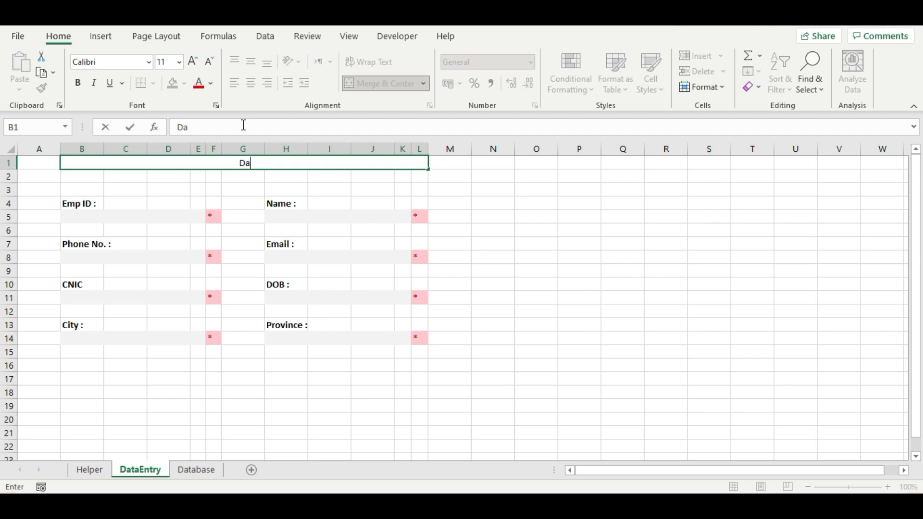
pyautogui.write('ta Entru')
pyautogui.press('BackSpace')
pyautogui.write('y ')
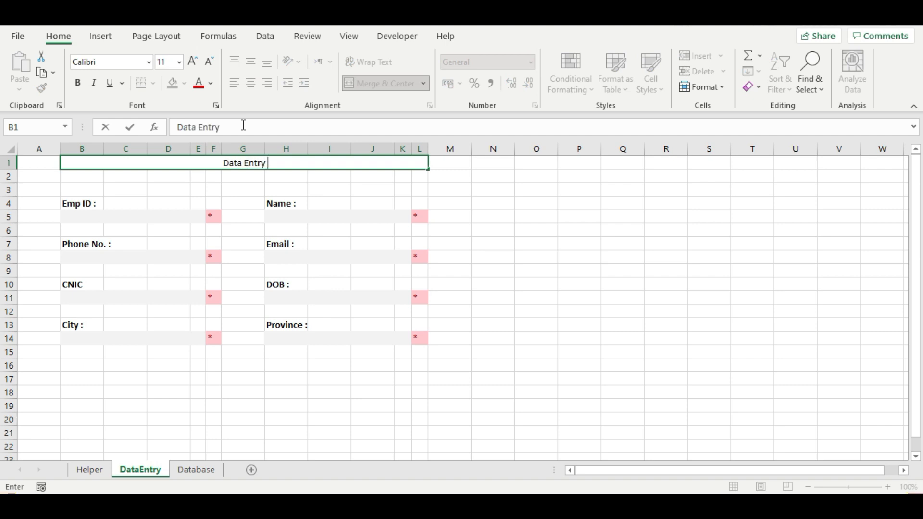
pyautogui.write('Form')
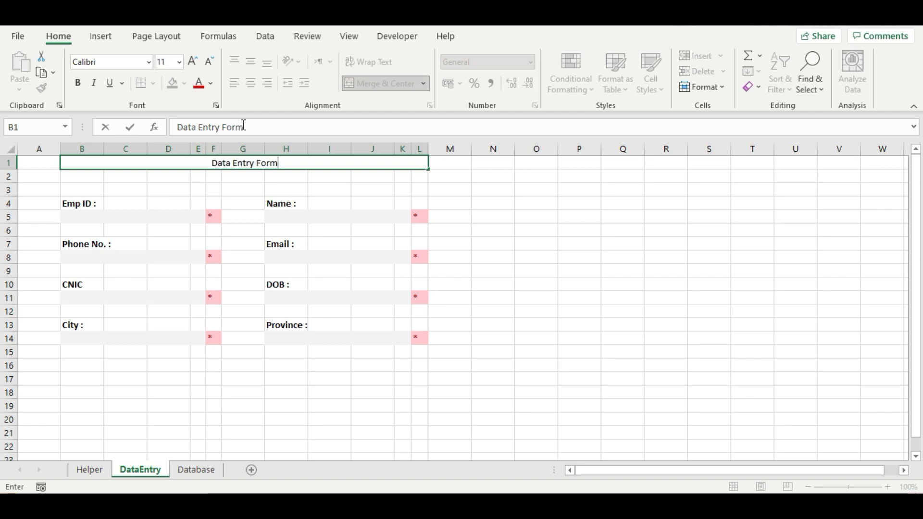
pyautogui.click(235, 177)
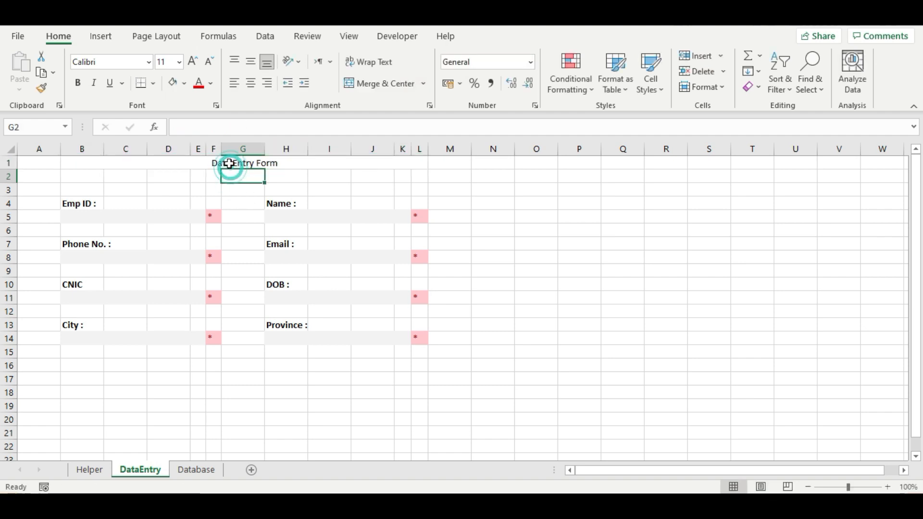
# - Format the title in Algerian size 16, then copy the CNIC and City field block
pyautogui.click(229, 164)
pyautogui.click(149, 62)
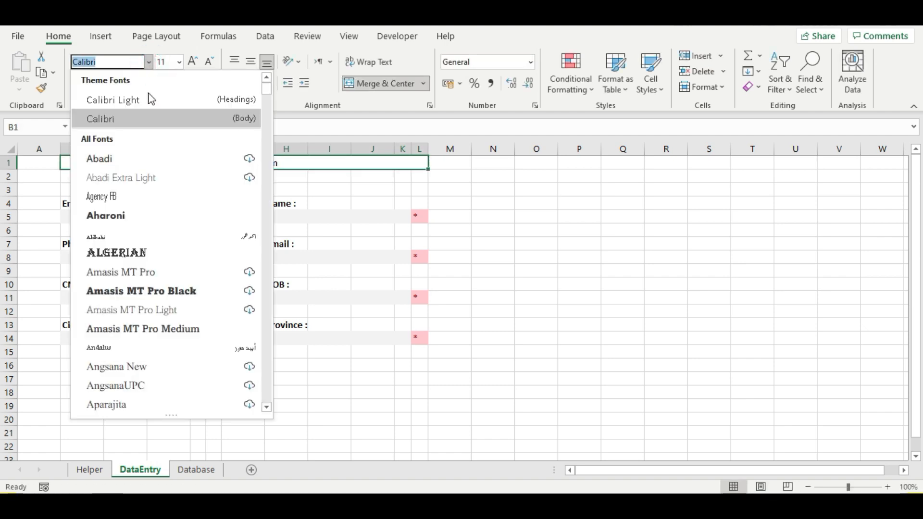
pyautogui.click(157, 260)
pyautogui.click(179, 62)
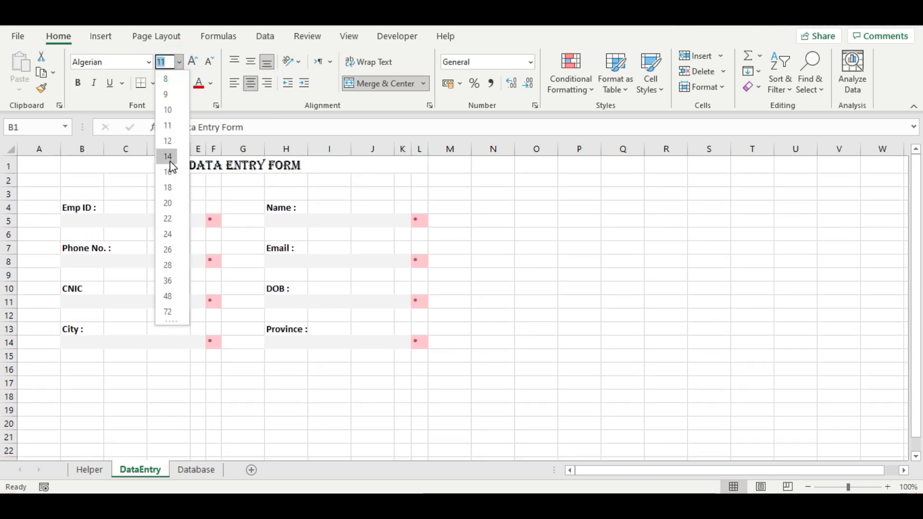
pyautogui.click(171, 172)
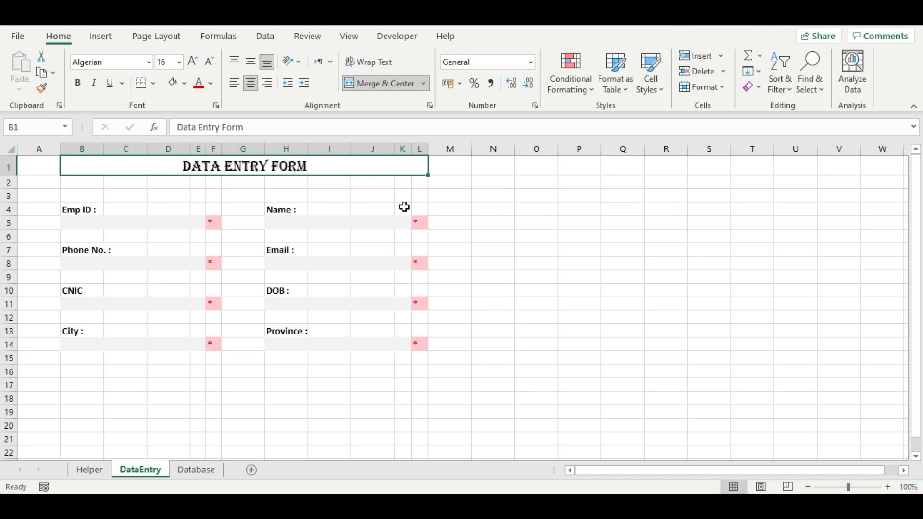
pyautogui.moveTo(79, 290); pyautogui.dragTo(212, 340)
pyautogui.hotkey('ctrl', 'c')
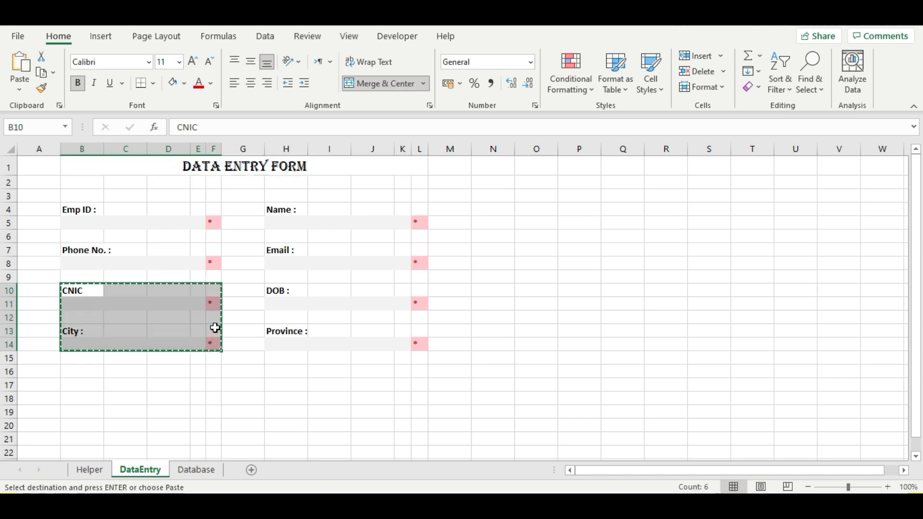
# - Paste the CNIC/City block at B16 and relabel the copies 'Gender :' and 'Joining Date :'
pyautogui.click(85, 371)
pyautogui.hotkey('ctrl', 'v')
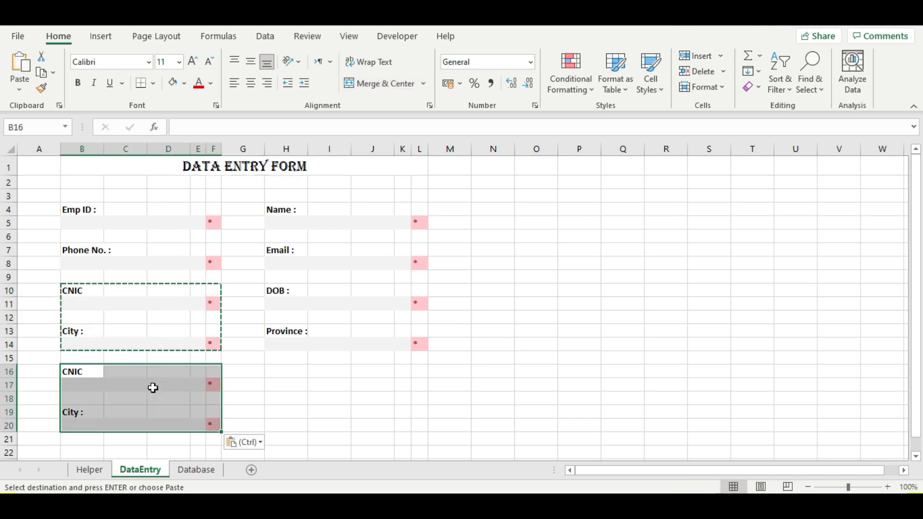
pyautogui.click(77, 372)
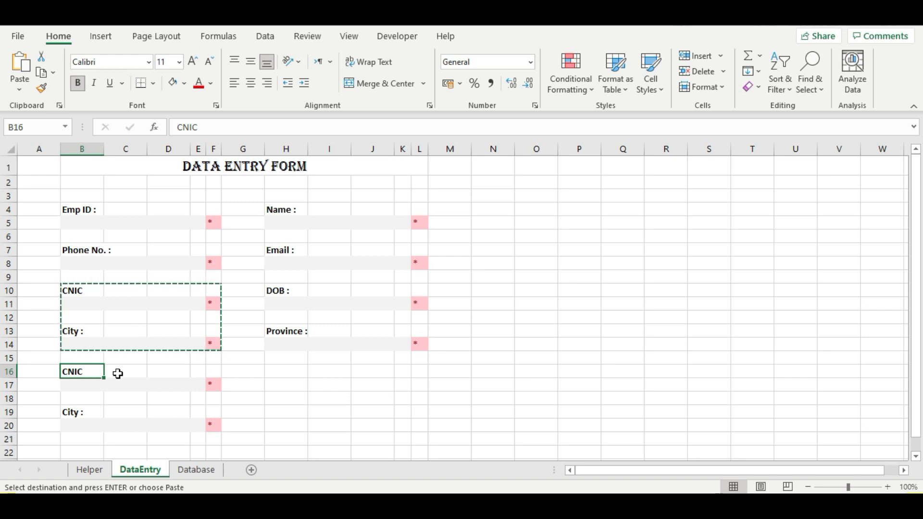
pyautogui.write('Gender')
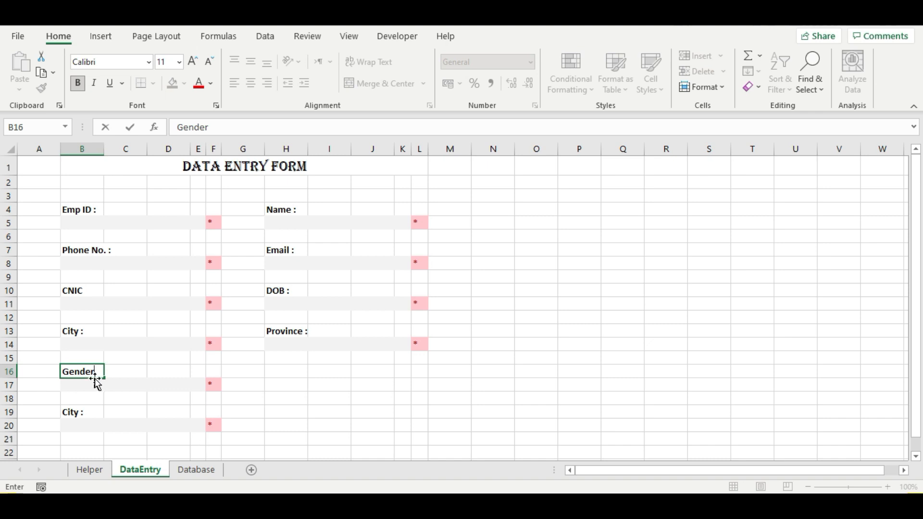
pyautogui.click(95, 419)
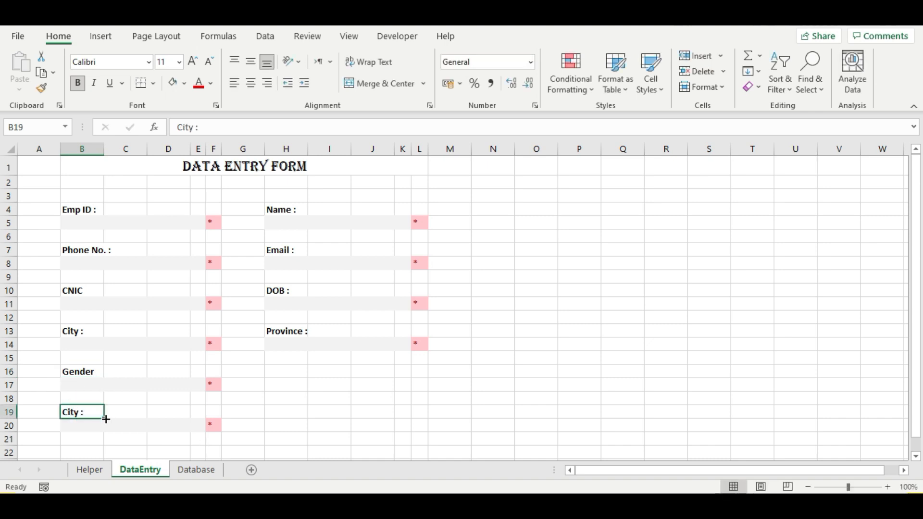
pyautogui.write('Joining Date')
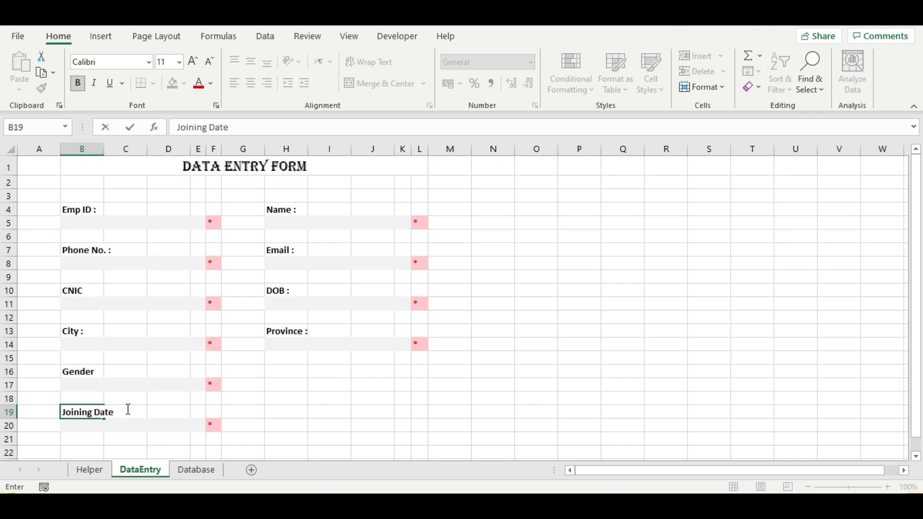
pyautogui.press('Return')
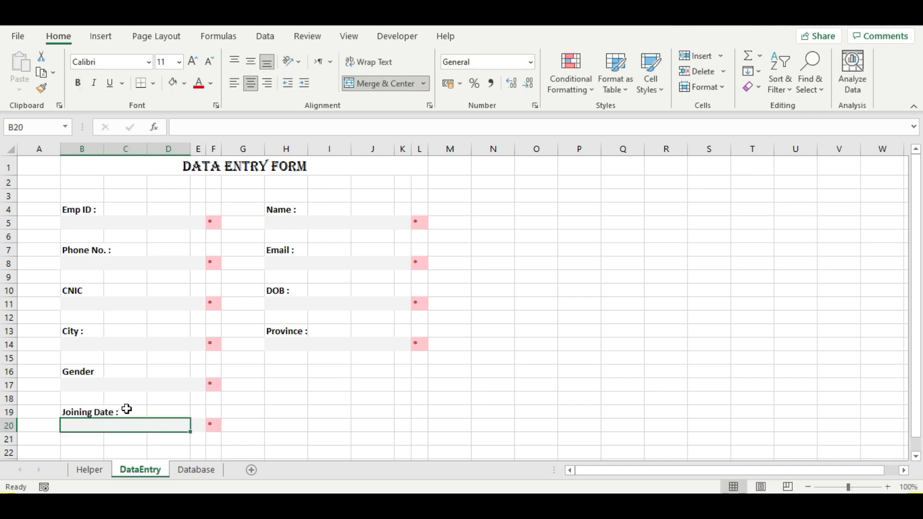
pyautogui.doubleClick(98, 371)
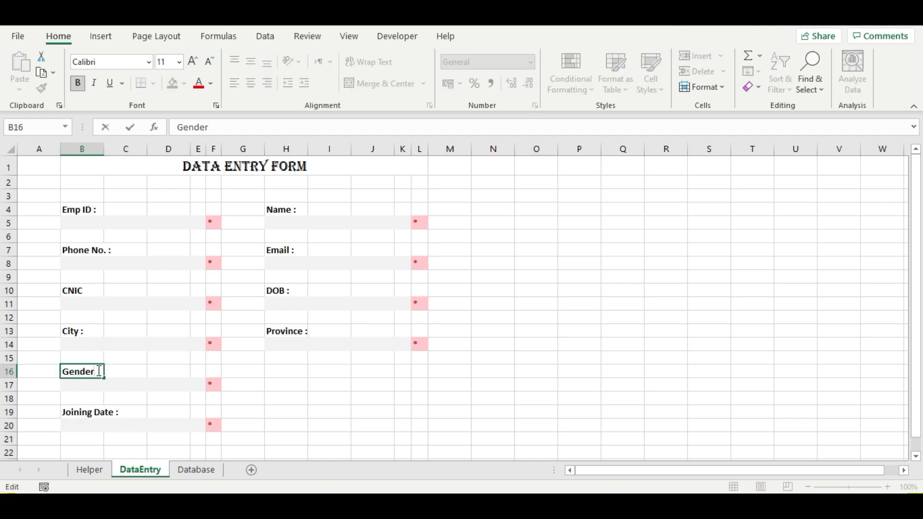
pyautogui.press('Return')
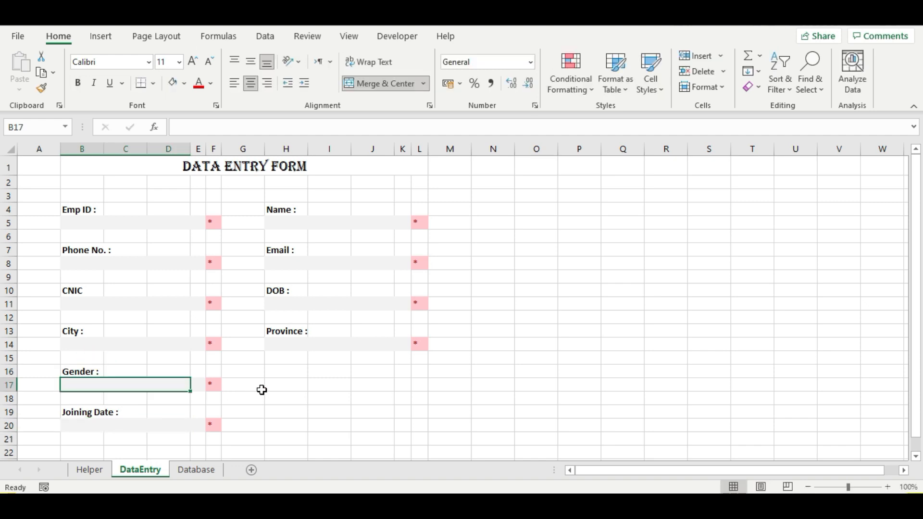
pyautogui.click(275, 387)
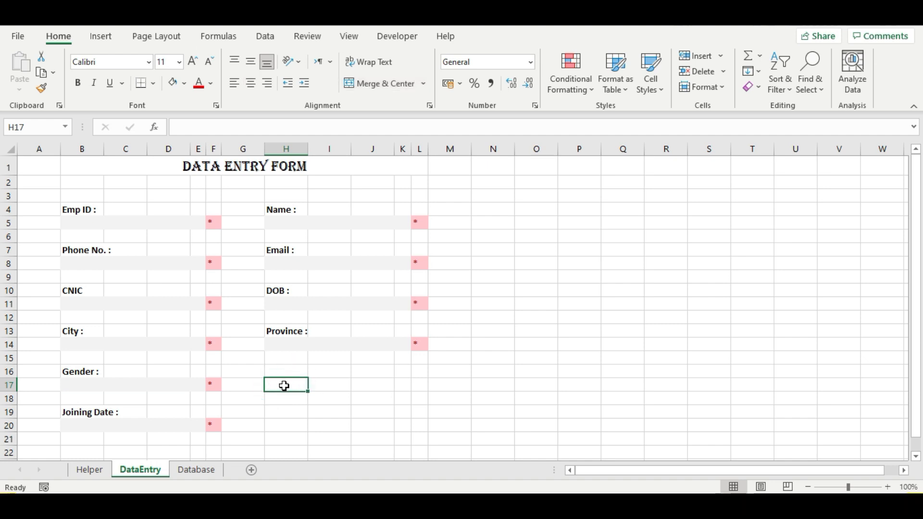
# - Merge H17:J17 for a heading and H18:L20 into a terms box
pyautogui.moveTo(284, 384); pyautogui.dragTo(379, 385)
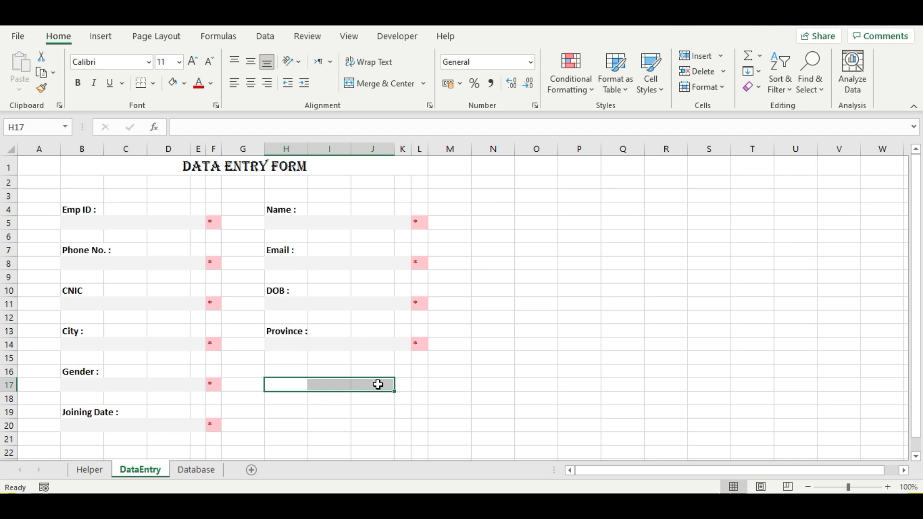
pyautogui.click(384, 83)
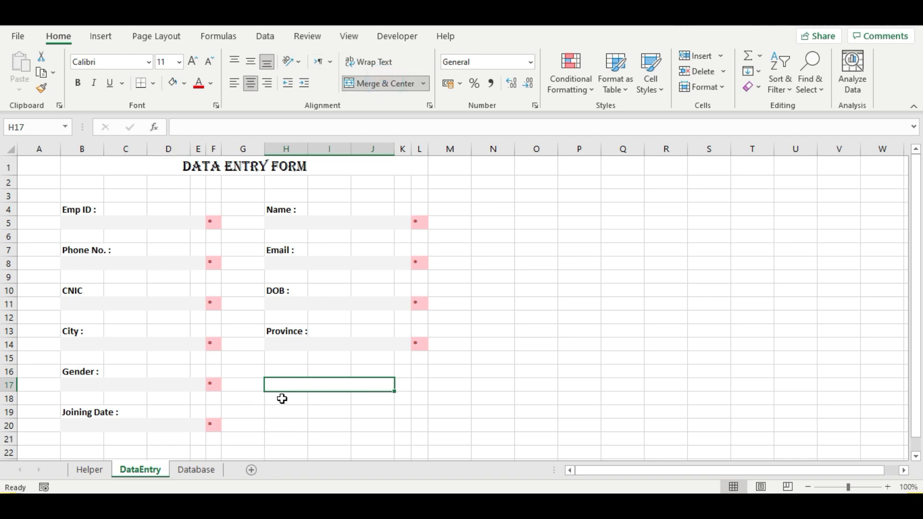
pyautogui.scroll(-1, 282, 399)
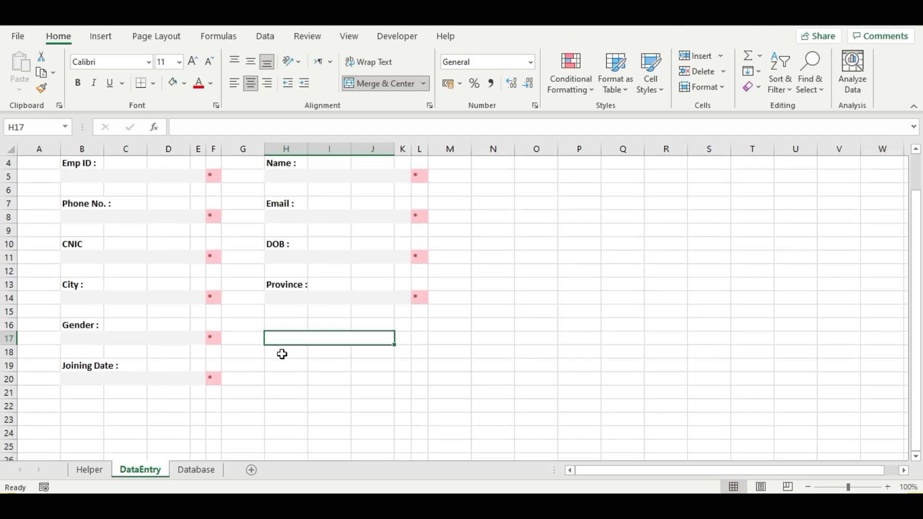
pyautogui.moveTo(277, 355); pyautogui.dragTo(426, 378)
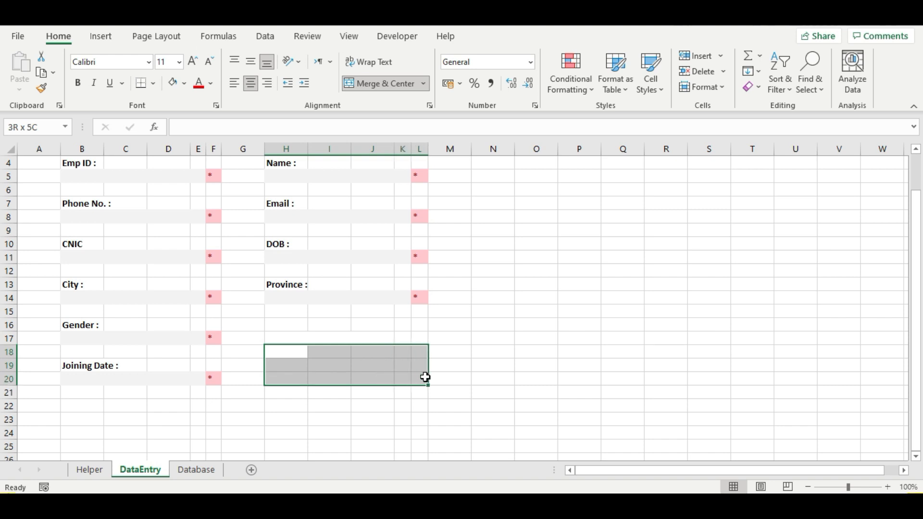
pyautogui.click(375, 83)
# - Enter a bold 'Terms & Conditions' heading in H17
pyautogui.click(327, 333)
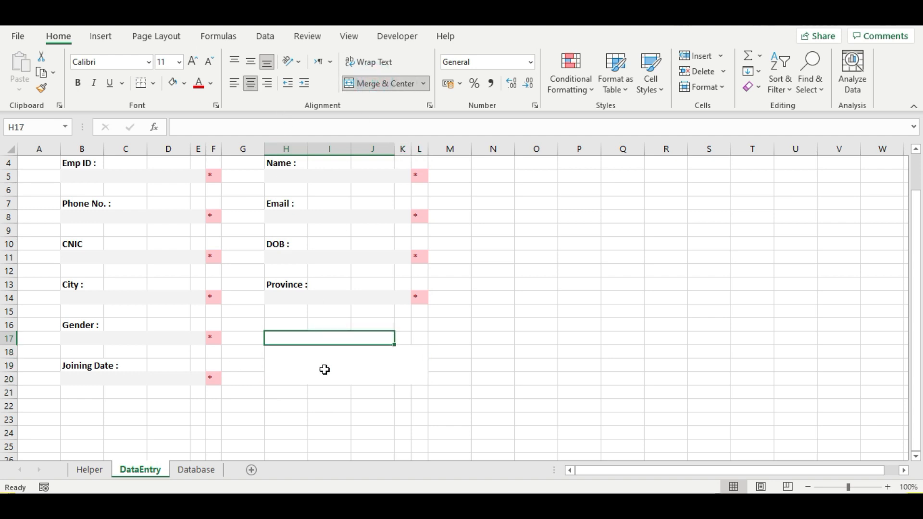
pyautogui.write('Terms')
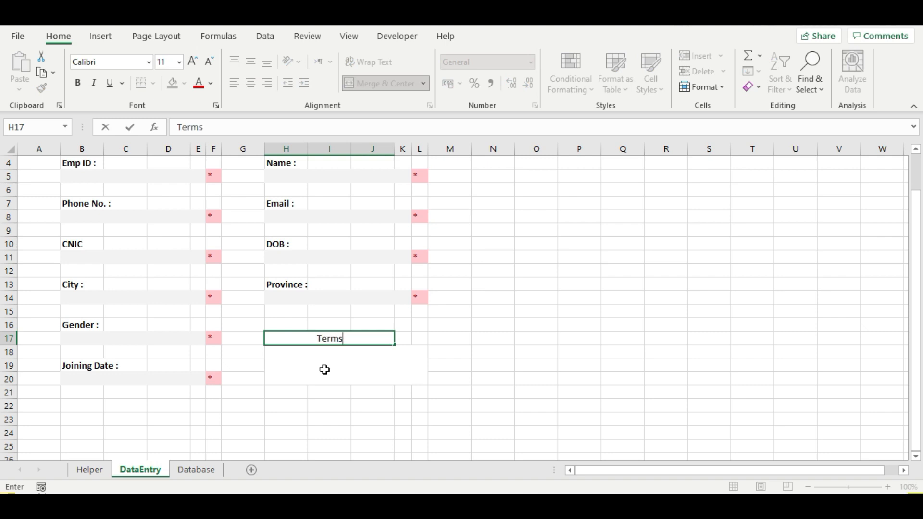
pyautogui.write(' & Conditions')
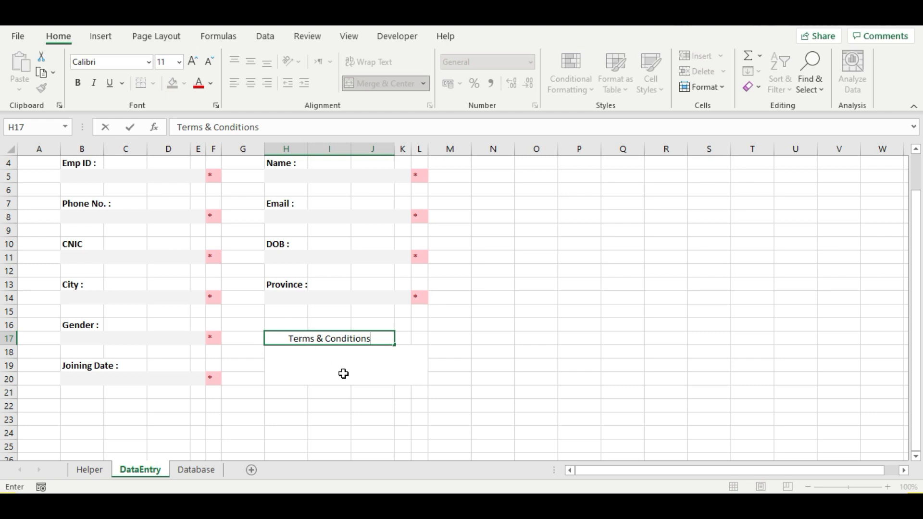
pyautogui.click(318, 354)
pyautogui.click(317, 338)
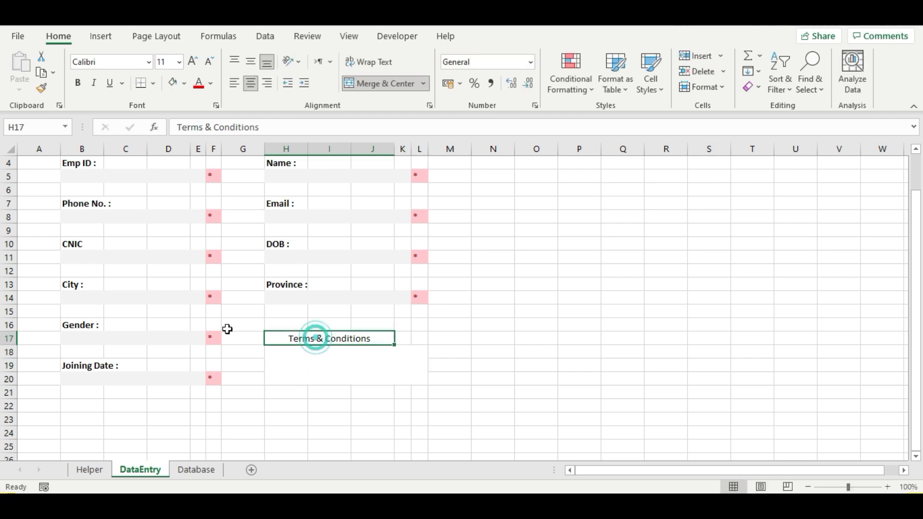
pyautogui.click(77, 82)
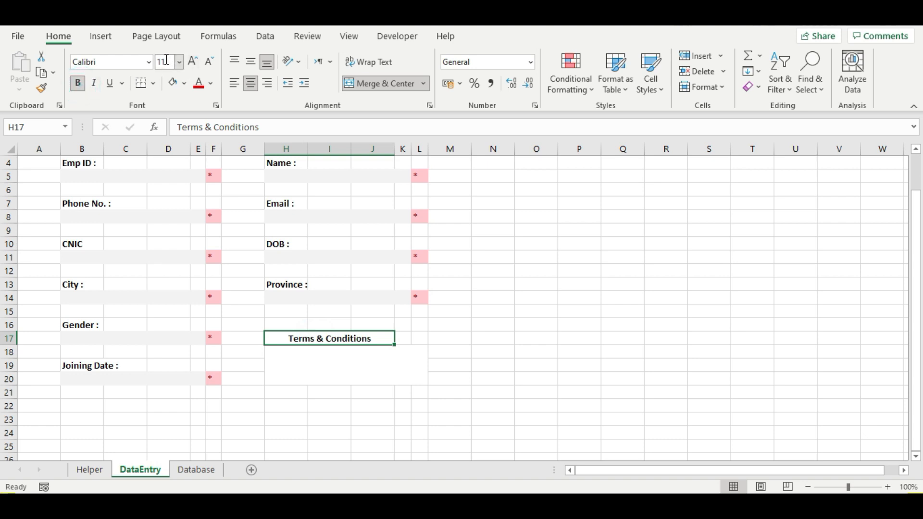
# - Select the whole form area from A1 to M24
pyautogui.press('Return')
pyautogui.scroll(1, 49, 169)
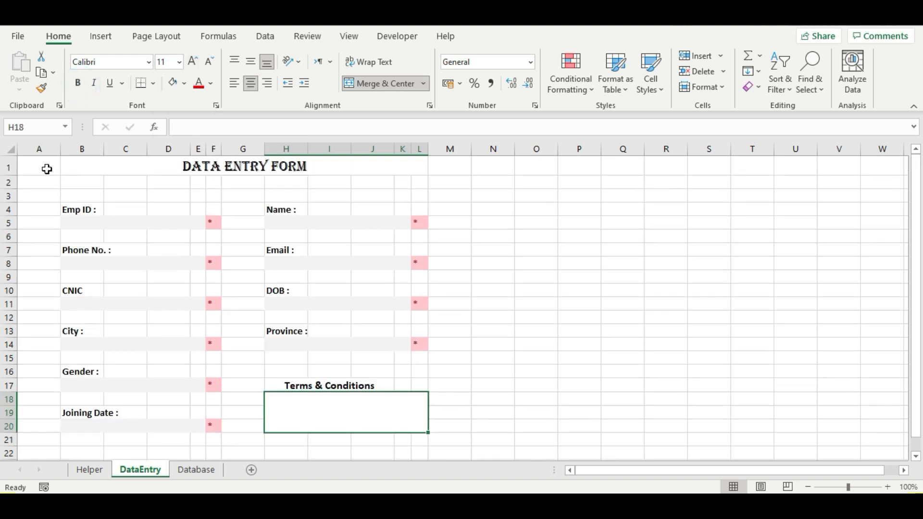
pyautogui.moveTo(47, 169); pyautogui.dragTo(448, 432)
# - Fill the whole form area A1:M24 with Green, Accent 6, Lighter 80%
pyautogui.scroll(2, 420, 348)
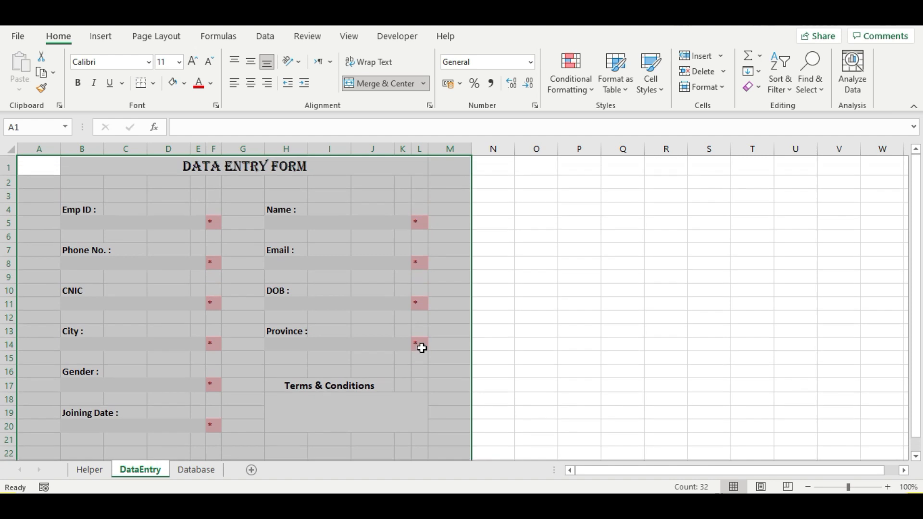
pyautogui.click(185, 84)
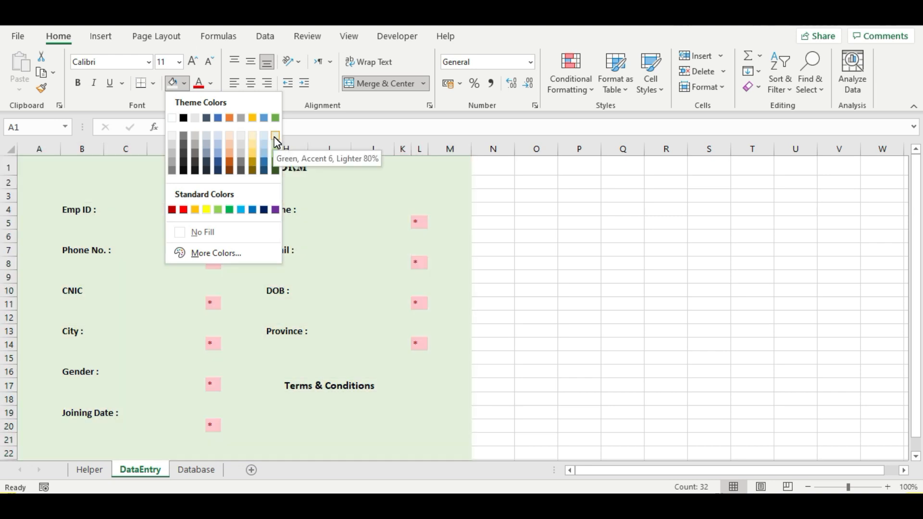
pyautogui.click(274, 137)
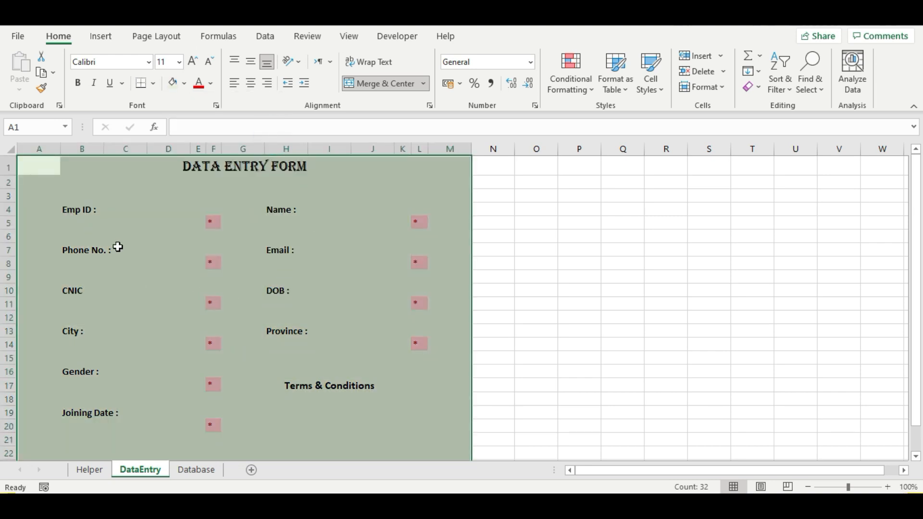
pyautogui.click(118, 247)
# - Give the Emp ID through Joining Date fields and the Terms & Conditions heading and box a light grey fill
pyautogui.click(118, 224)
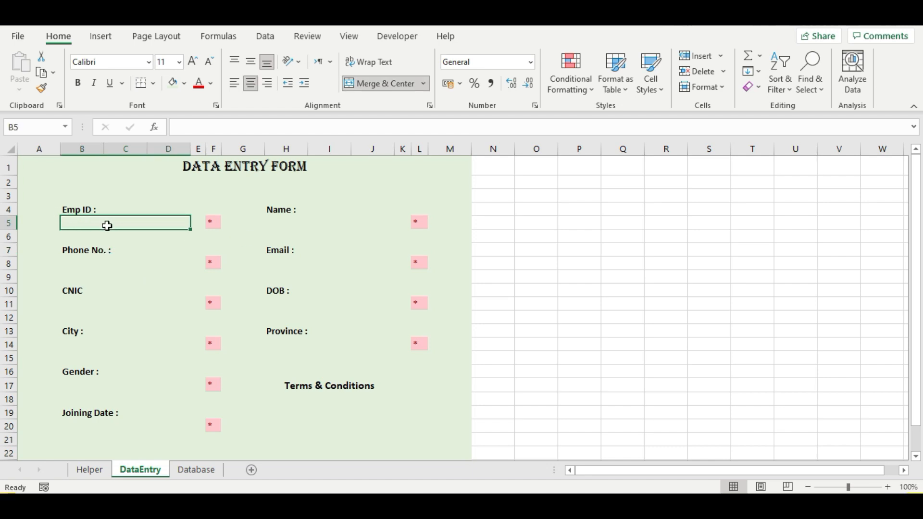
pyautogui.keyDown('ctrl'); pyautogui.click(283, 224); pyautogui.keyUp('ctrl')
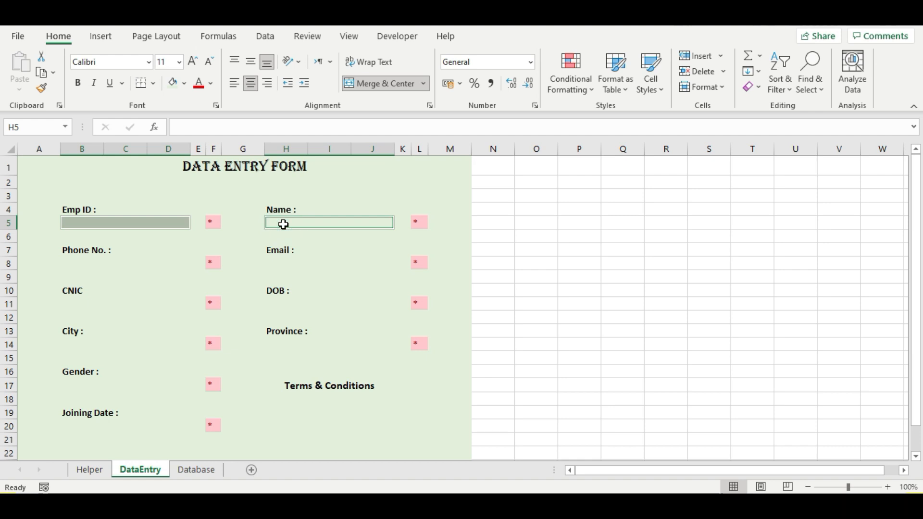
pyautogui.keyDown('ctrl'); pyautogui.click(82, 266); pyautogui.keyUp('ctrl')
pyautogui.keyDown('ctrl'); pyautogui.click(313, 262); pyautogui.keyUp('ctrl')
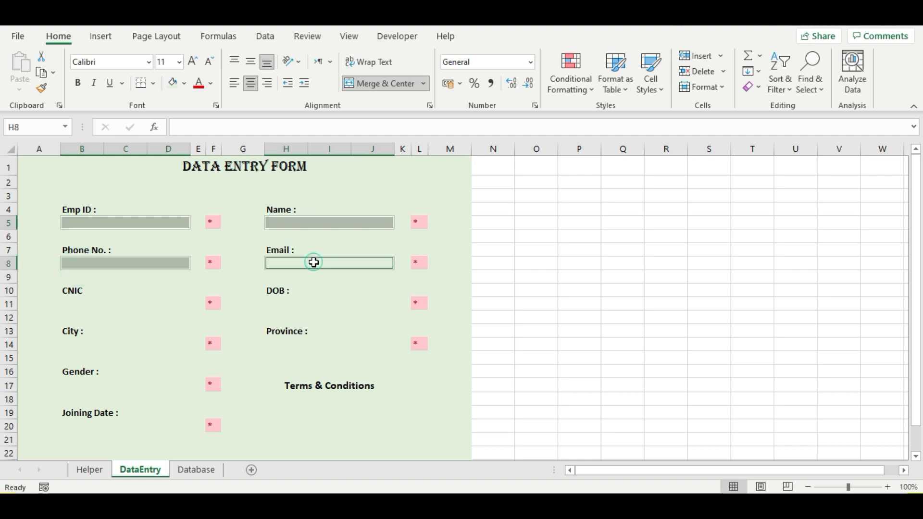
pyautogui.keyDown('ctrl'); pyautogui.click(79, 306); pyautogui.keyUp('ctrl')
pyautogui.keyDown('ctrl'); pyautogui.click(310, 302); pyautogui.keyUp('ctrl')
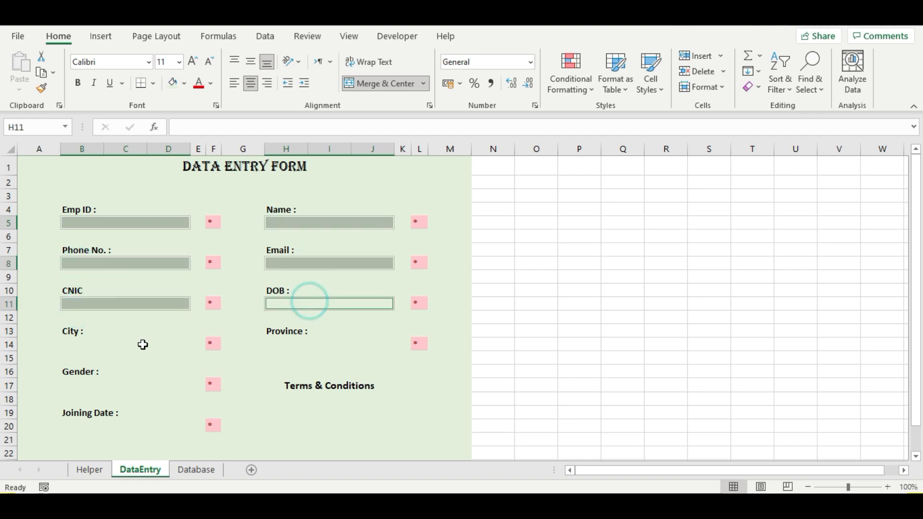
pyautogui.keyDown('ctrl'); pyautogui.click(76, 343); pyautogui.keyUp('ctrl')
pyautogui.keyDown('ctrl'); pyautogui.click(304, 342); pyautogui.keyUp('ctrl')
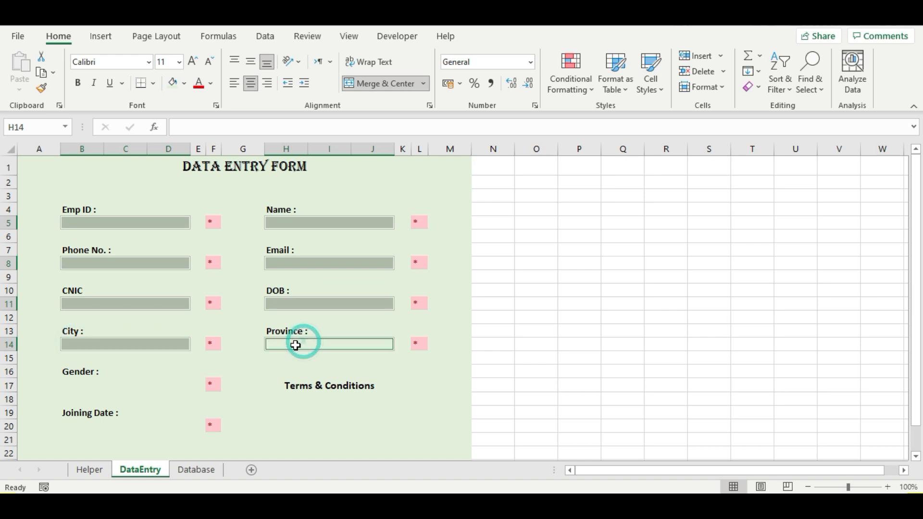
pyautogui.keyDown('ctrl'); pyautogui.click(89, 384); pyautogui.keyUp('ctrl')
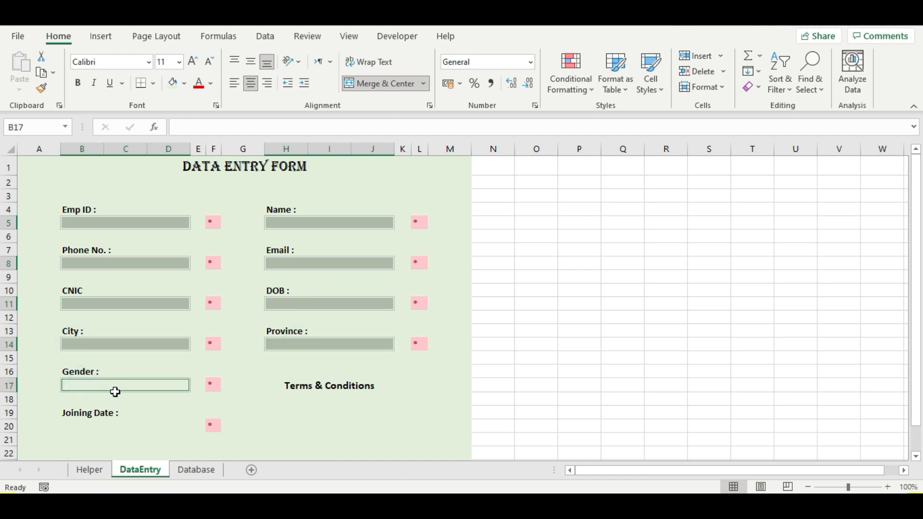
pyautogui.keyDown('ctrl'); pyautogui.click(91, 425); pyautogui.keyUp('ctrl')
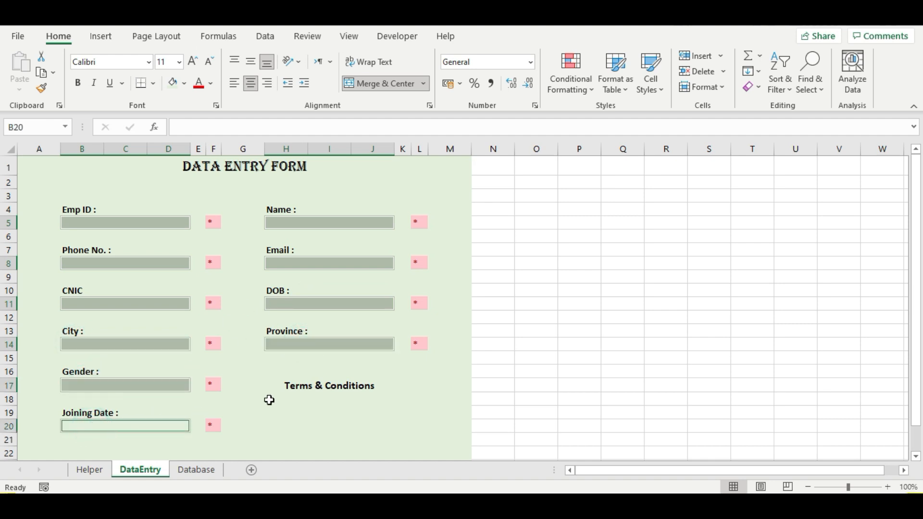
pyautogui.keyDown('ctrl'); pyautogui.click(306, 409); pyautogui.keyUp('ctrl')
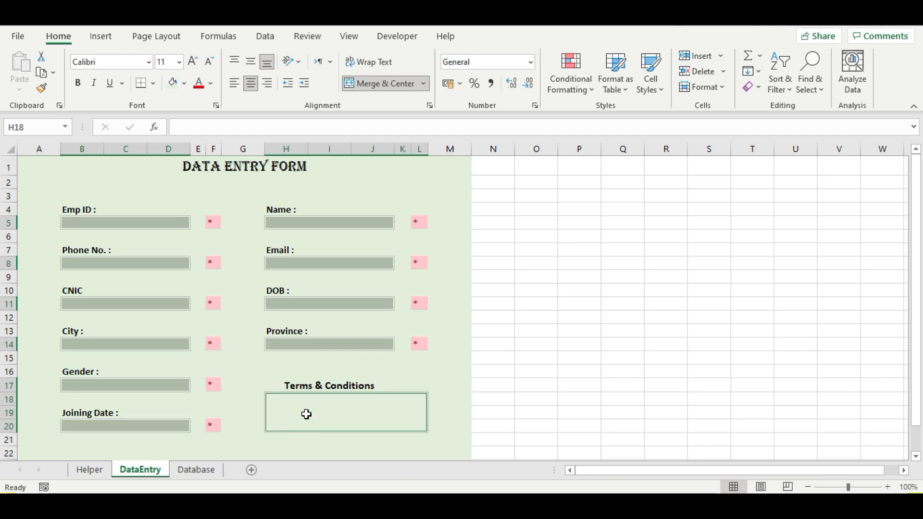
pyautogui.keyDown('ctrl'); pyautogui.click(305, 387); pyautogui.keyUp('ctrl')
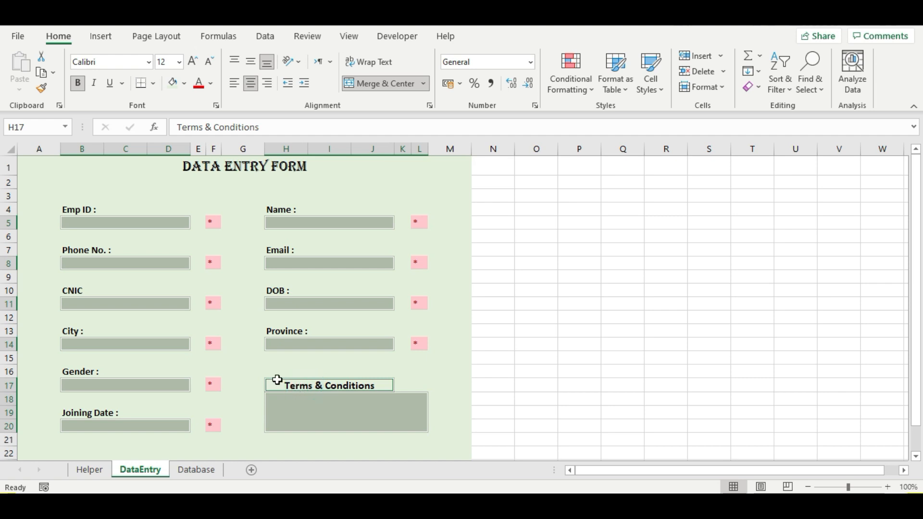
pyautogui.click(186, 84)
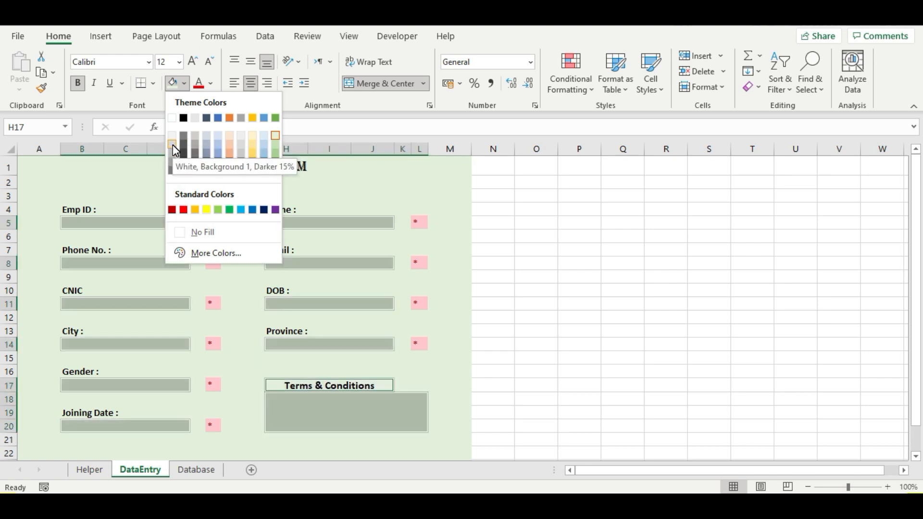
pyautogui.click(173, 138)
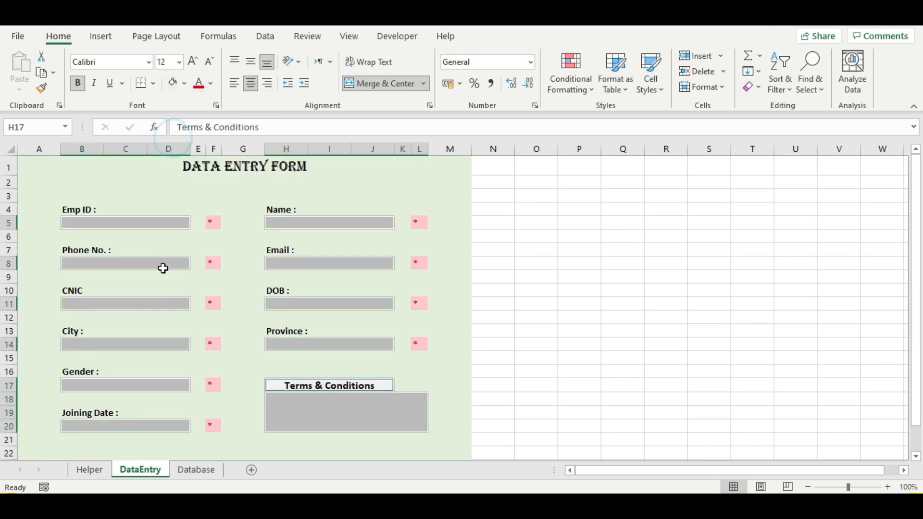
pyautogui.click(243, 281)
pyautogui.scroll(1, 460, 295)
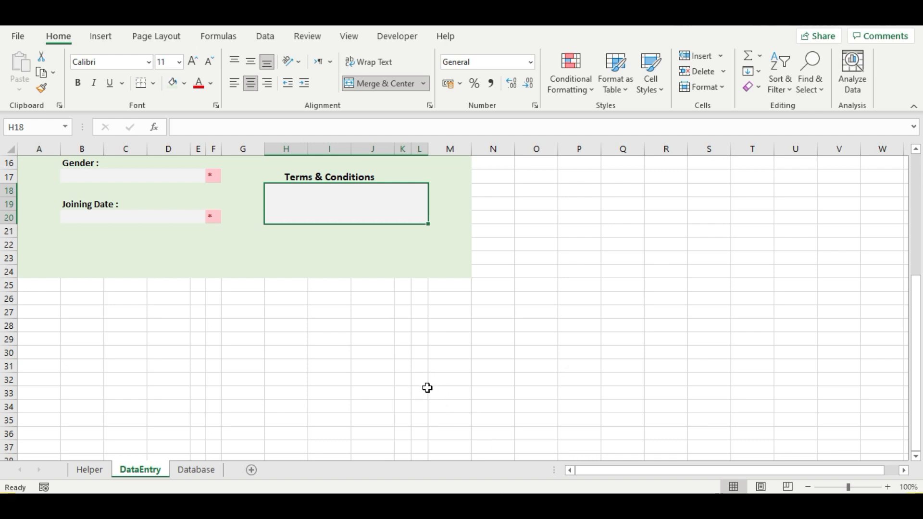
# - Enter 'Clear' in G35, centred vertically and horizontally, bold at 16 point
pyautogui.click(231, 421)
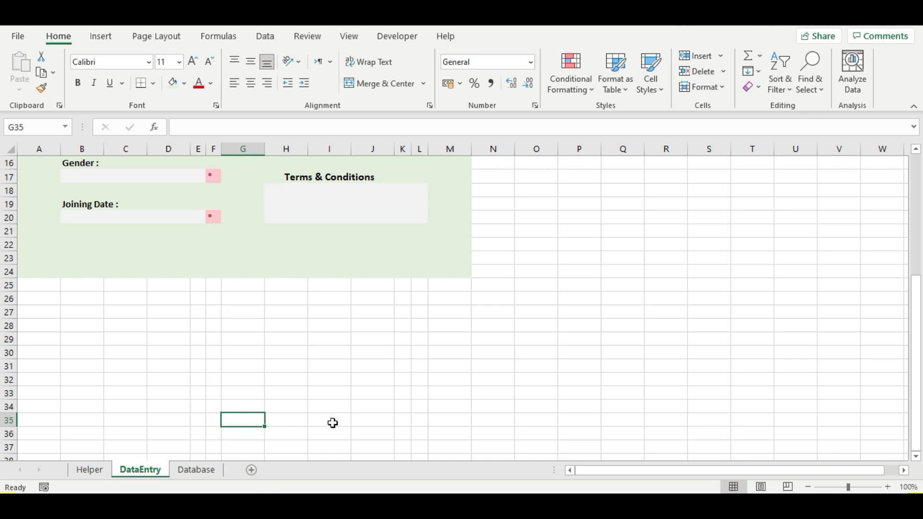
pyautogui.write('Cle')
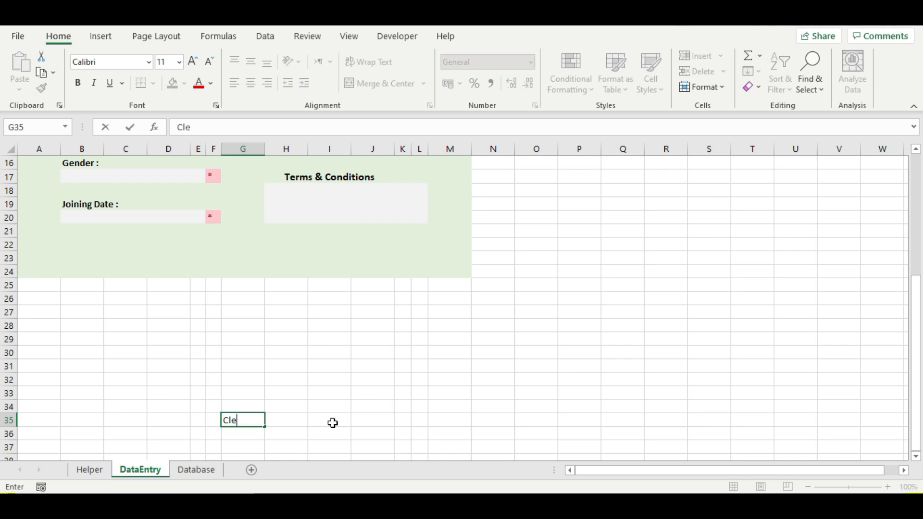
pyautogui.write('ar')
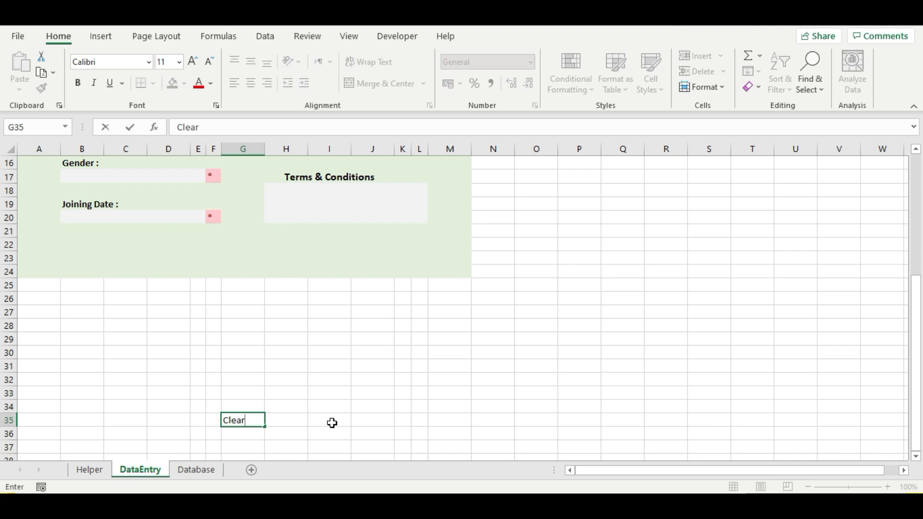
pyautogui.click(276, 433)
pyautogui.click(250, 419)
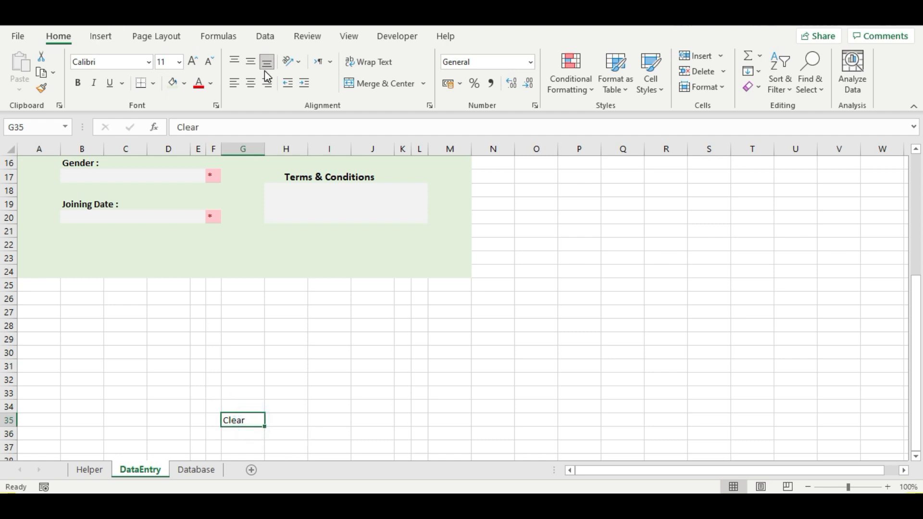
pyautogui.click(251, 61)
pyautogui.click(251, 83)
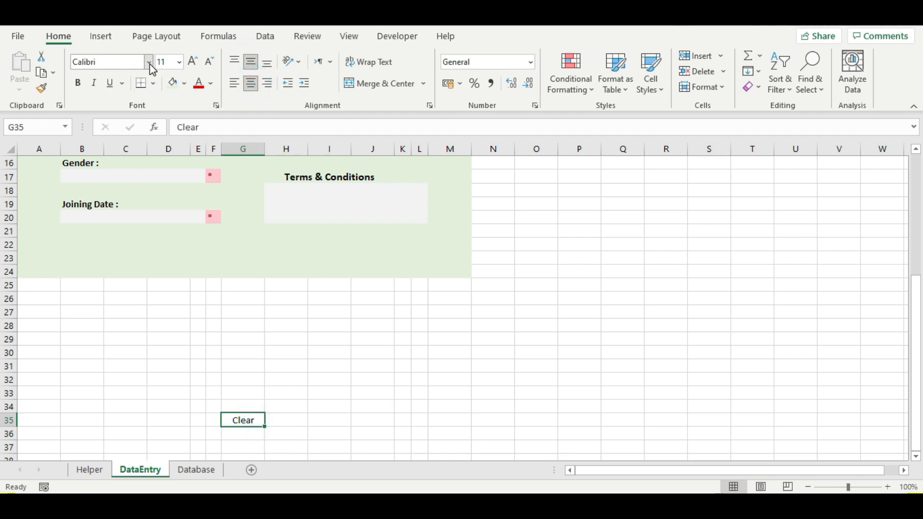
pyautogui.click(77, 85)
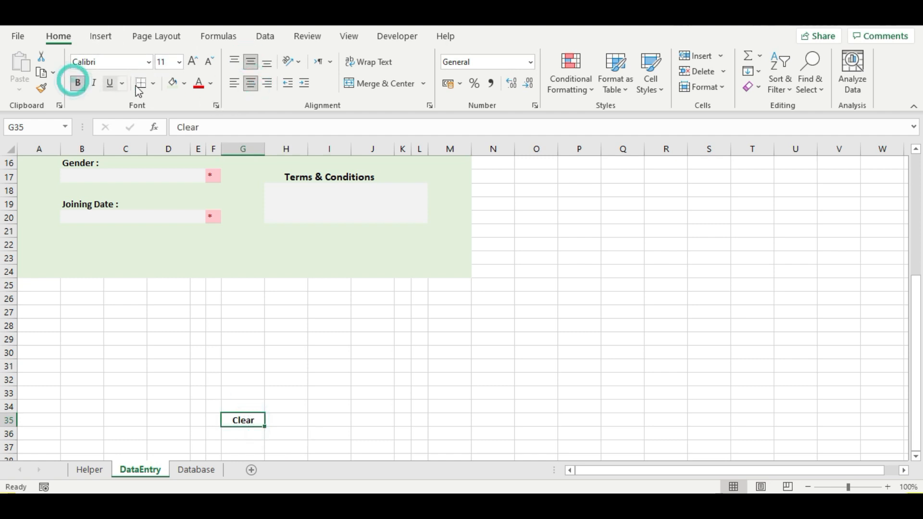
pyautogui.click(193, 62)
pyautogui.click(193, 62)
pyautogui.click(193, 61)
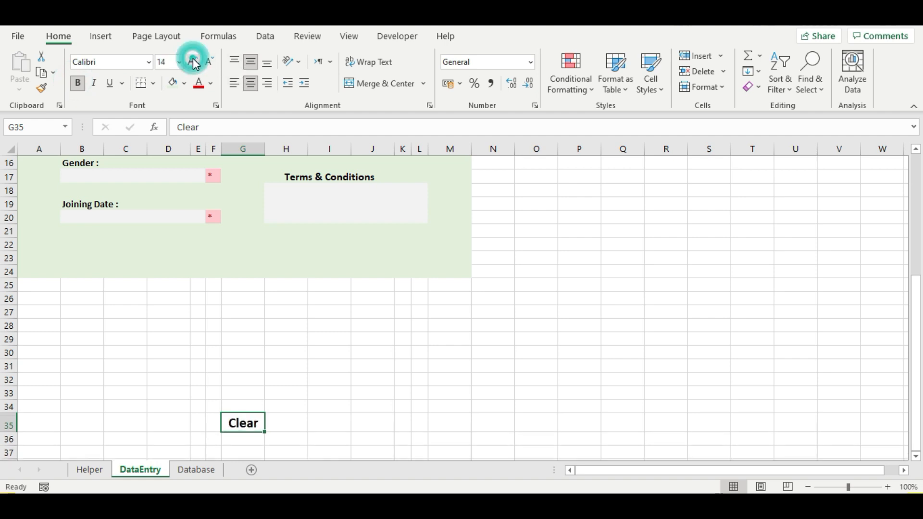
# - Give G35 a blue fill with white text and copy the cell
pyautogui.click(183, 86)
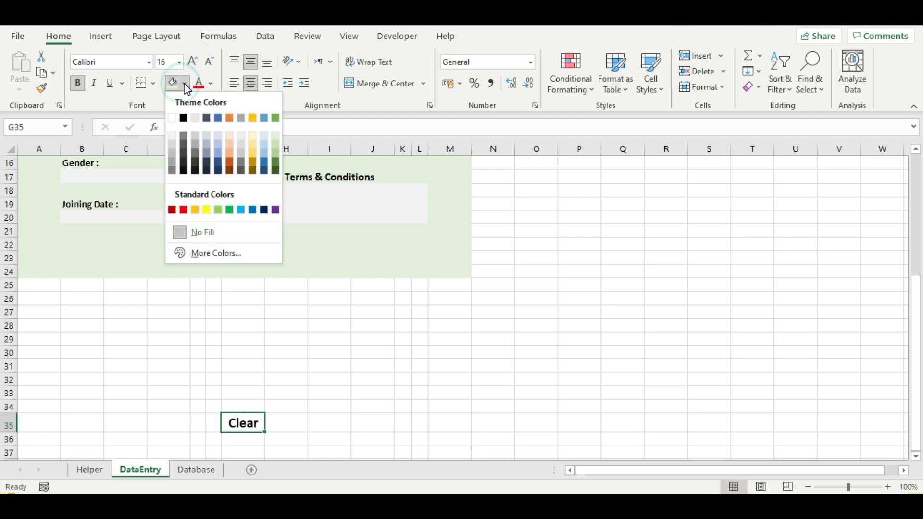
pyautogui.click(219, 119)
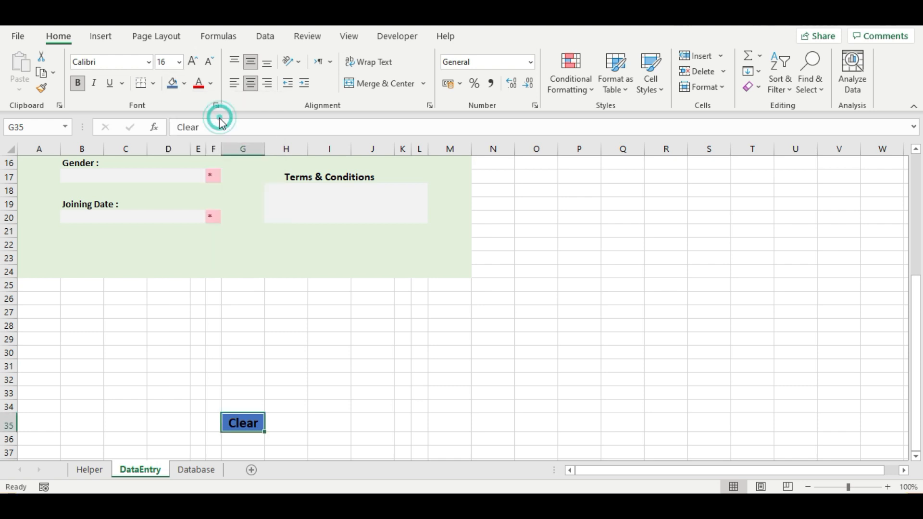
pyautogui.click(211, 83)
pyautogui.click(196, 140)
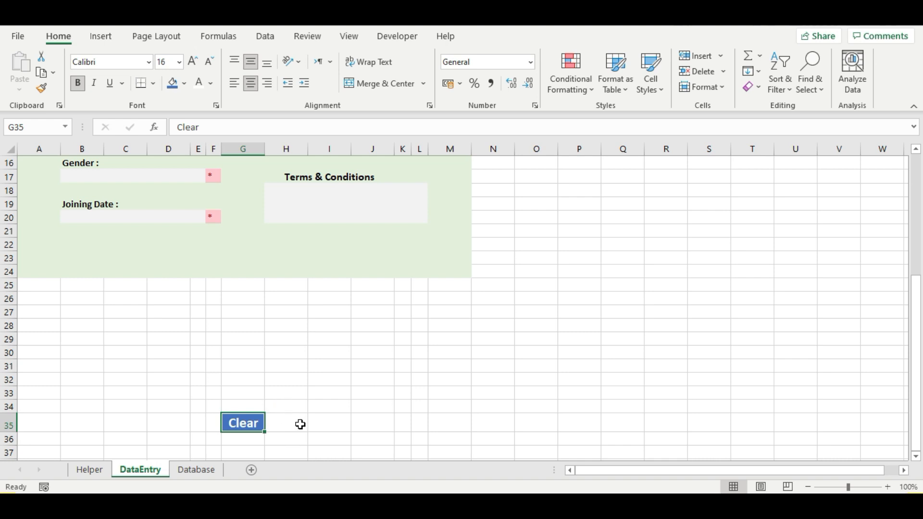
pyautogui.hotkey('ctrl', 'c')
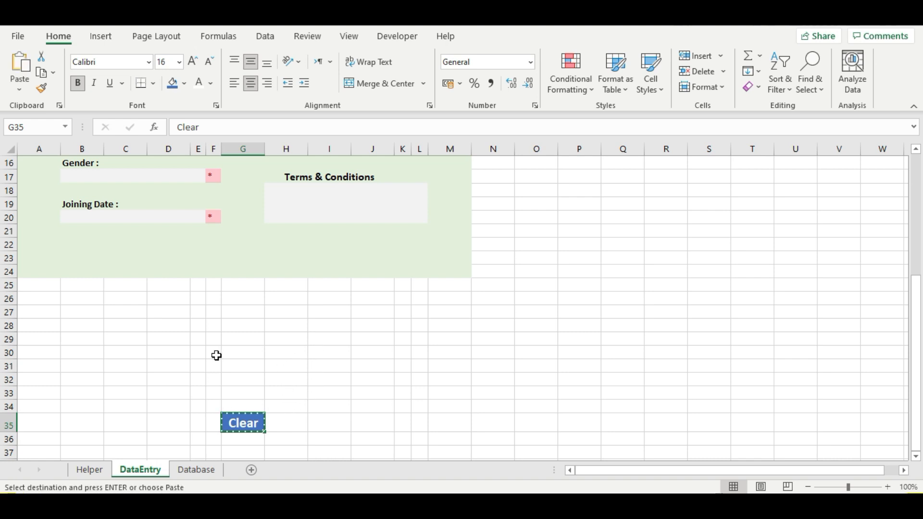
pyautogui.click(19, 92)
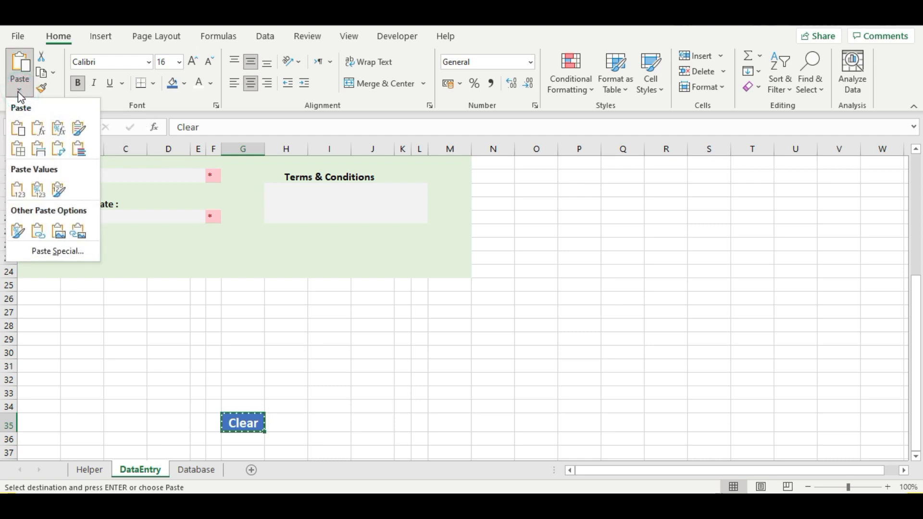
# - Paste the Clear cell as a linked picture and move it up into the form
pyautogui.click(78, 233)
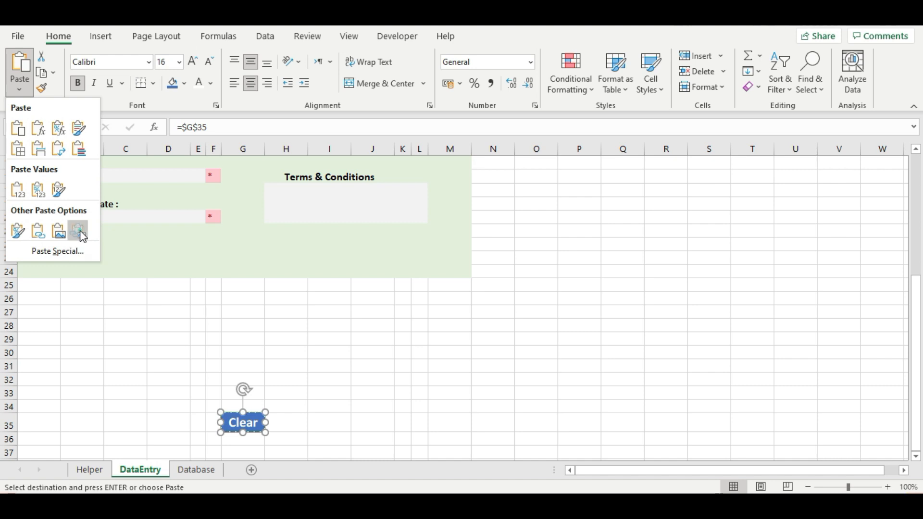
pyautogui.click(244, 425)
pyautogui.click(241, 423)
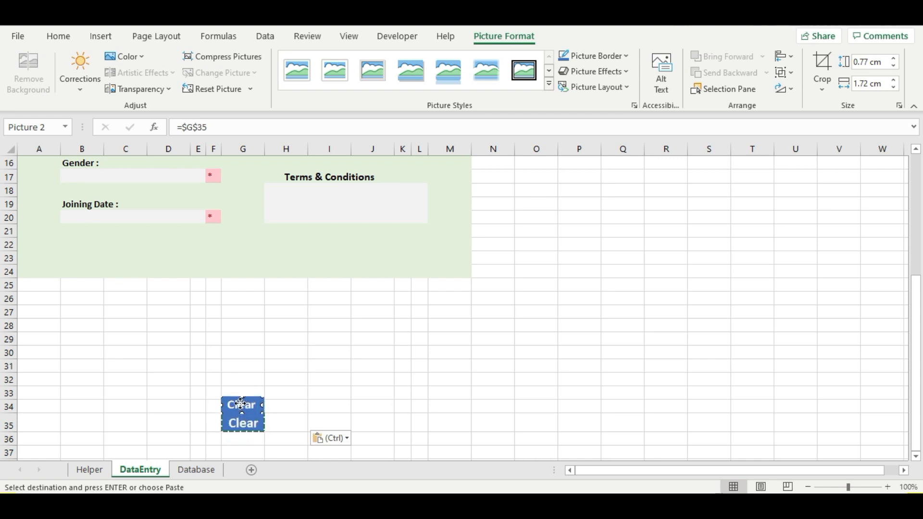
pyautogui.moveTo(241, 403); pyautogui.dragTo(311, 260)
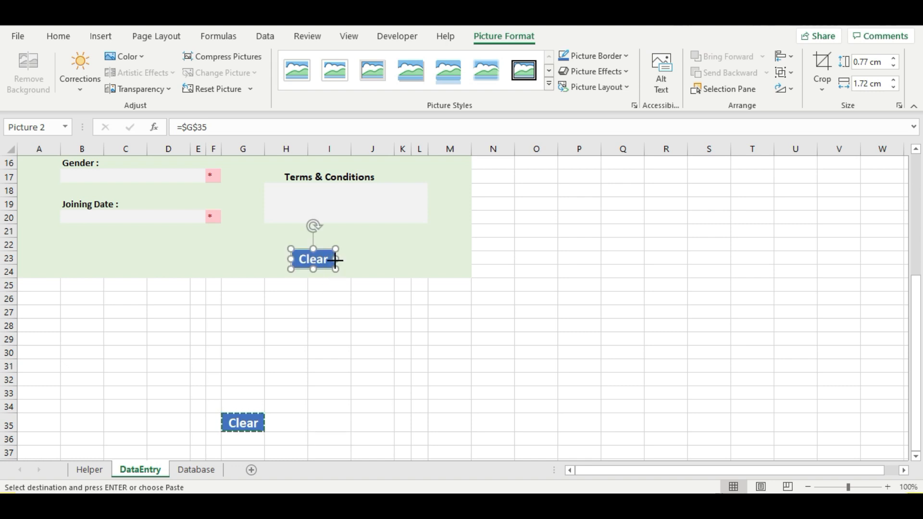
# - Widen the Clear picture to 2.57 cm and deselect it
pyautogui.moveTo(335, 260); pyautogui.dragTo(353, 260)
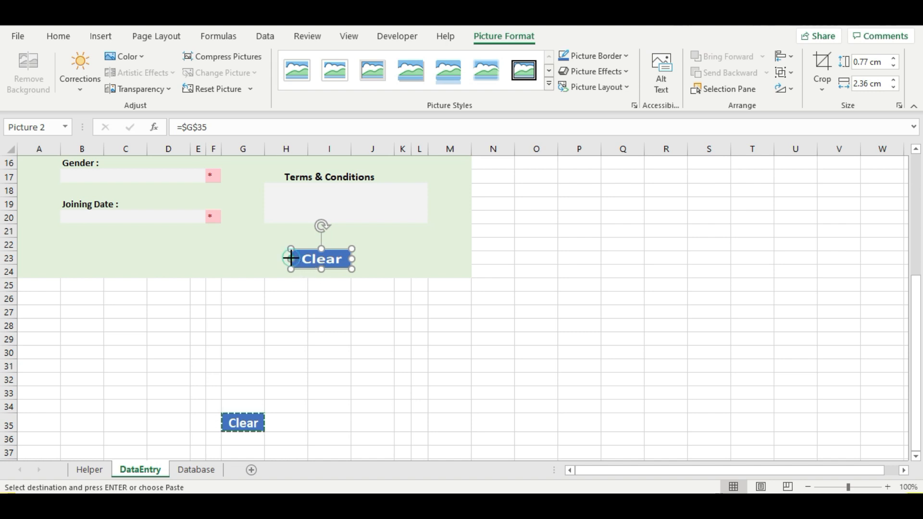
pyautogui.moveTo(291, 258); pyautogui.dragTo(285, 258)
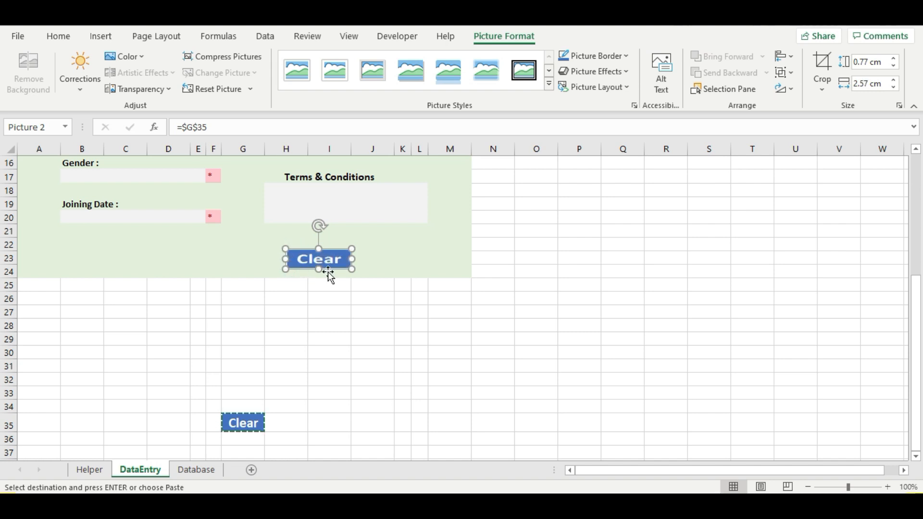
pyautogui.click(363, 266)
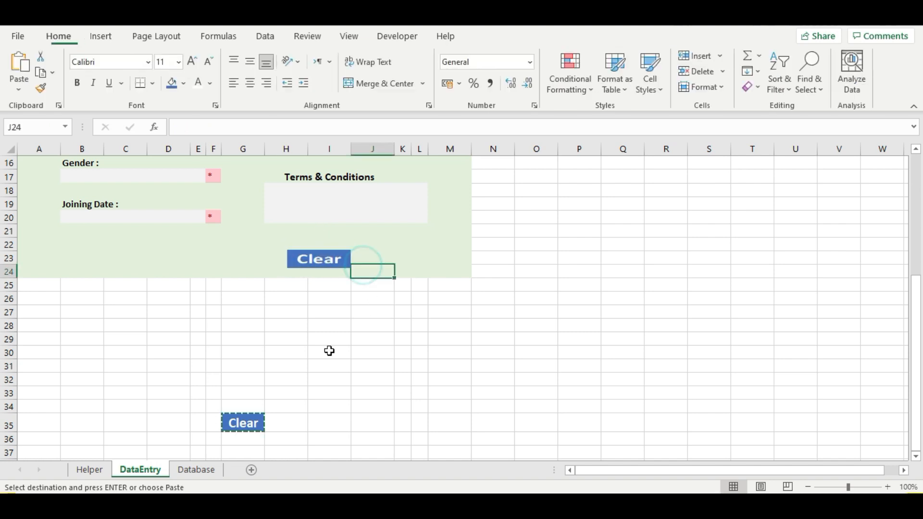
pyautogui.click(295, 427)
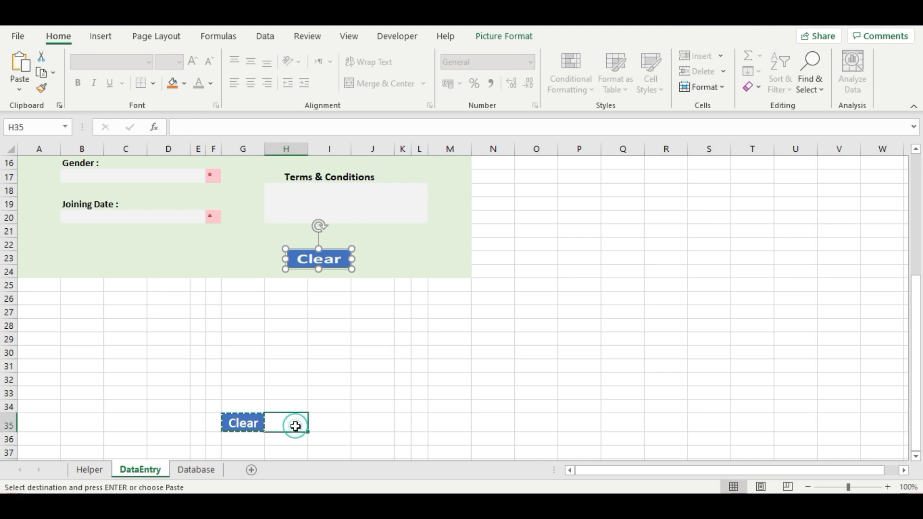
# - Enter 'Submit' in I35, centred vertically and horizontally and bold
pyautogui.click(321, 426)
pyautogui.write('Submit')
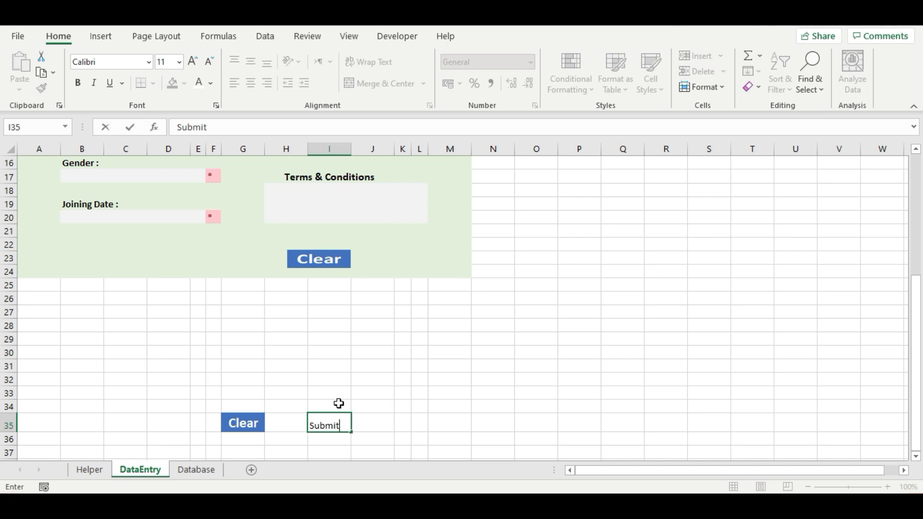
pyautogui.click(387, 419)
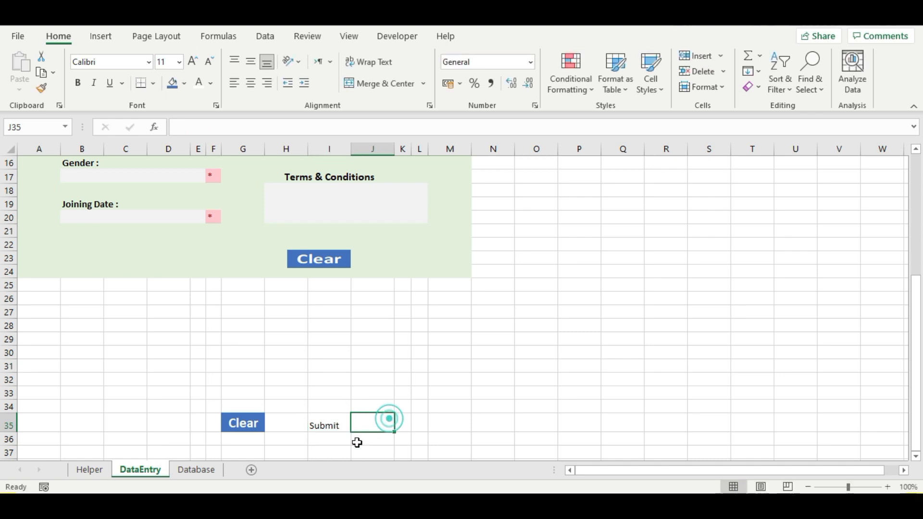
pyautogui.click(329, 426)
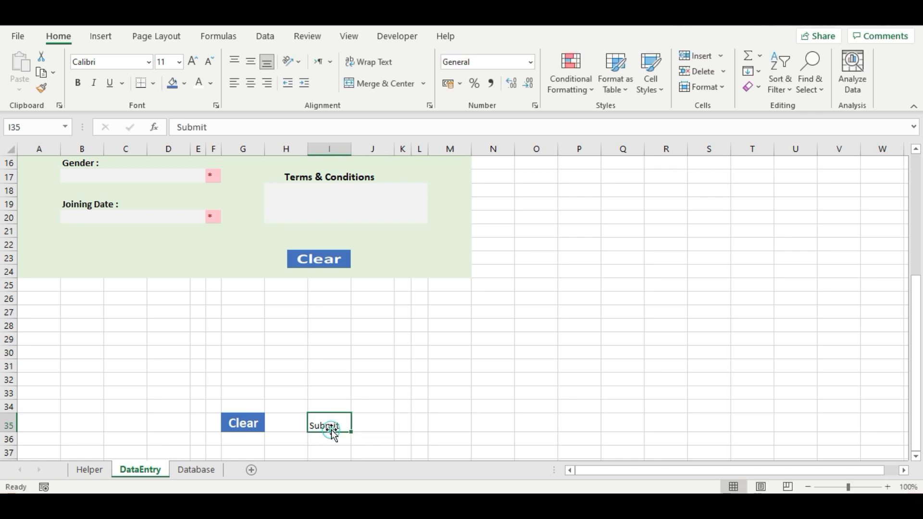
pyautogui.click(251, 62)
pyautogui.click(251, 83)
pyautogui.click(78, 82)
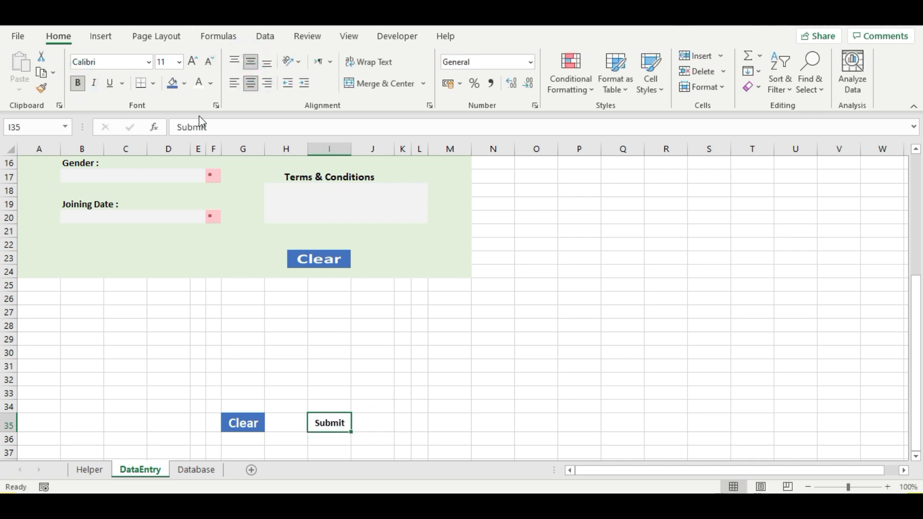
# - Give I35 a light green fill and light green text, then copy it
pyautogui.click(183, 84)
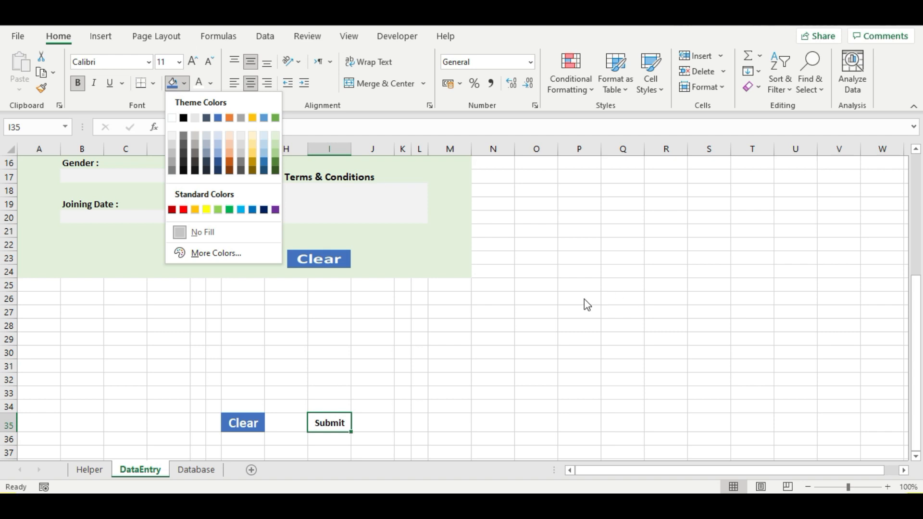
pyautogui.click(401, 346)
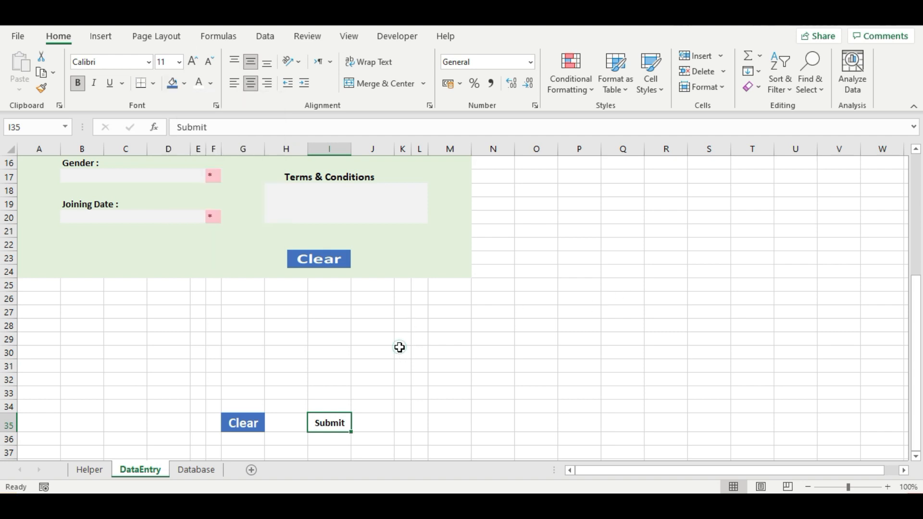
pyautogui.click(182, 88)
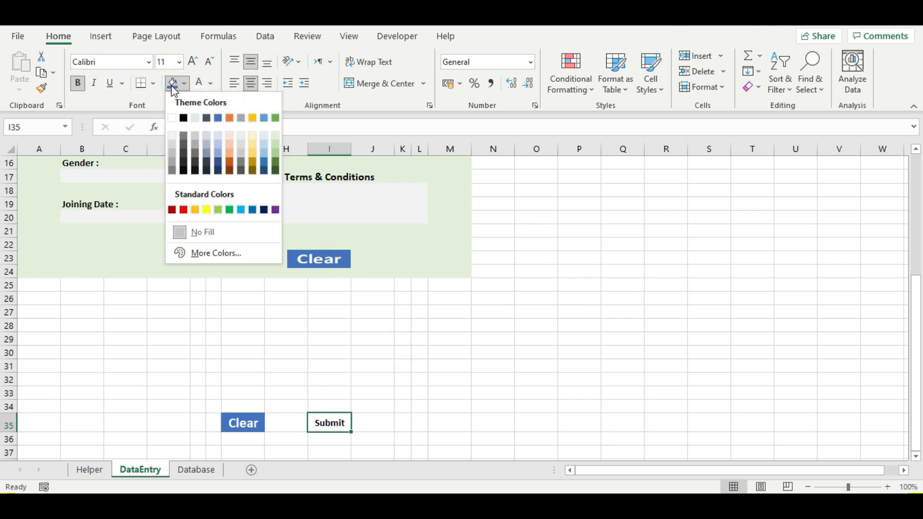
pyautogui.click(275, 136)
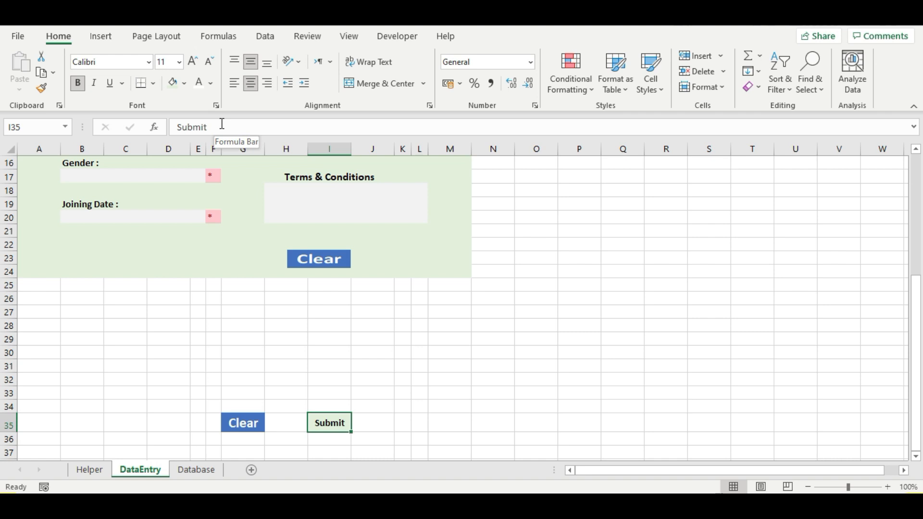
pyautogui.click(211, 84)
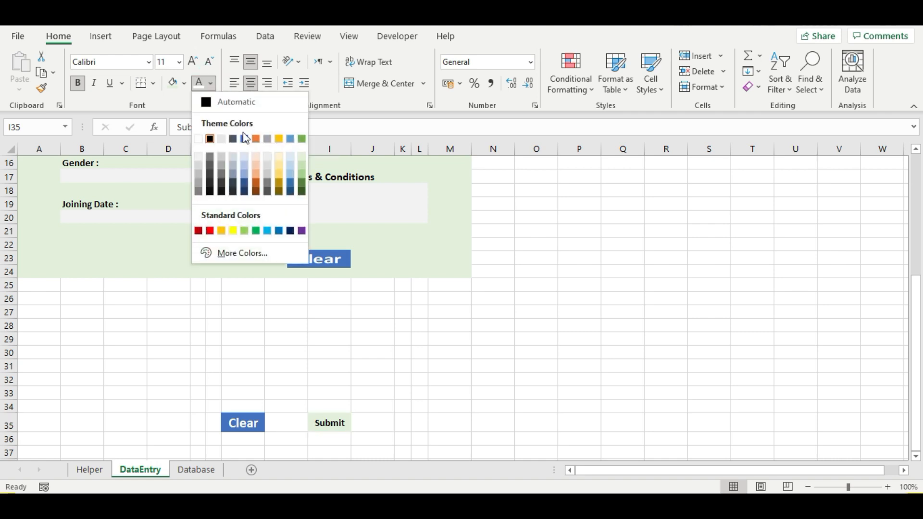
pyautogui.click(301, 156)
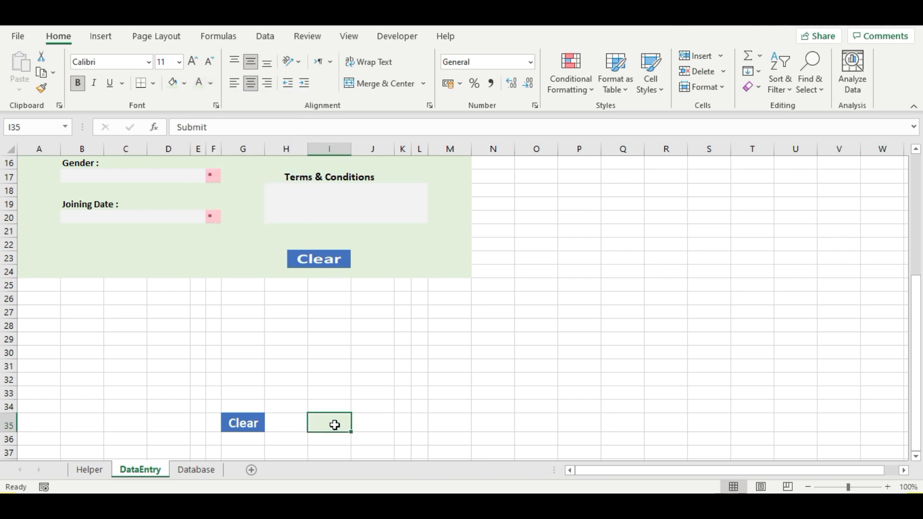
pyautogui.hotkey('ctrl', 'c')
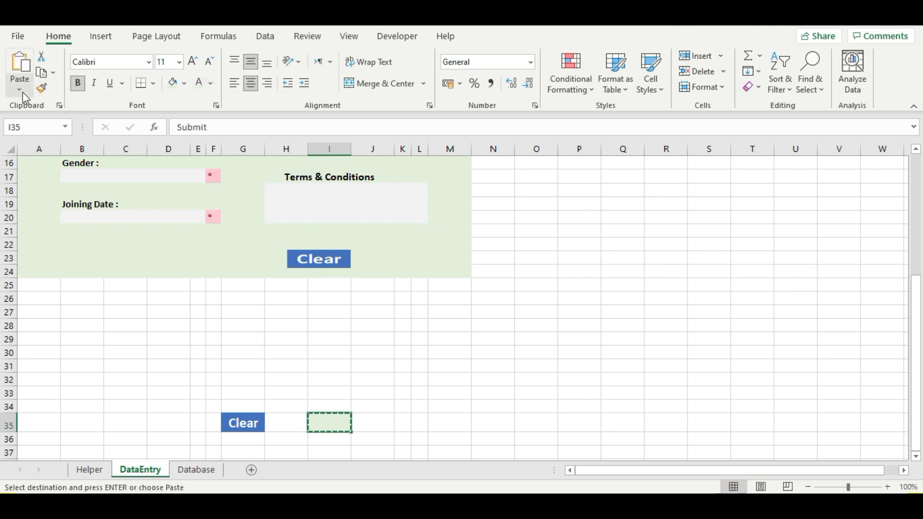
# - Paste I35 as a 0.69 × 2.49 cm linked picture beside the Clear button and end copy mode
pyautogui.click(19, 89)
pyautogui.click(78, 232)
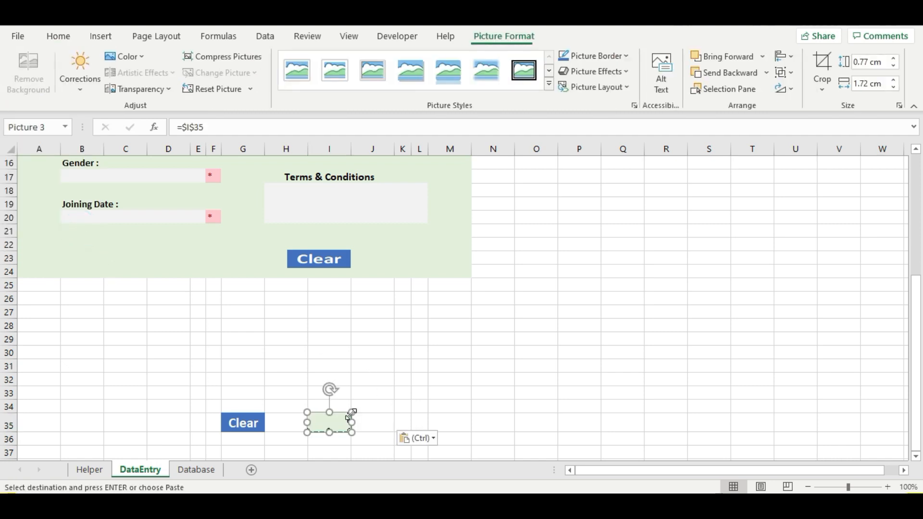
pyautogui.moveTo(330, 424); pyautogui.dragTo(389, 268)
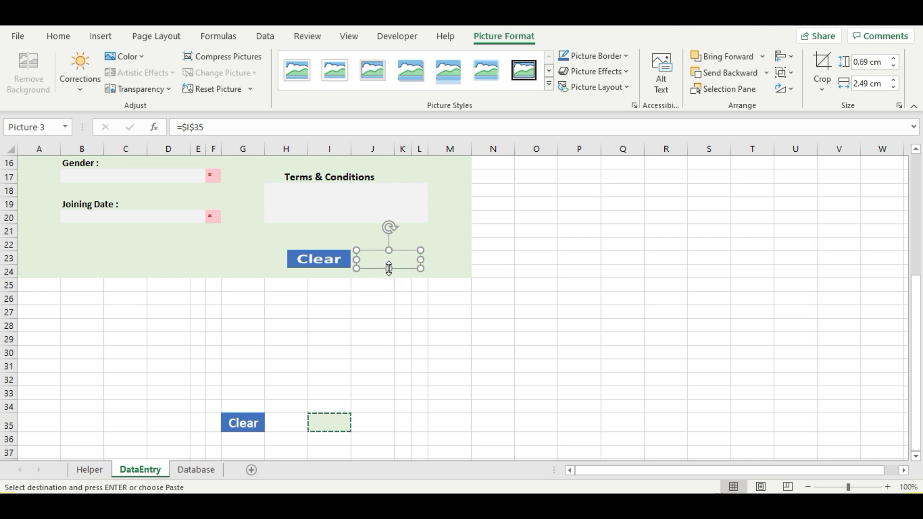
pyautogui.click(262, 270)
pyautogui.click(380, 256)
pyautogui.click(243, 258)
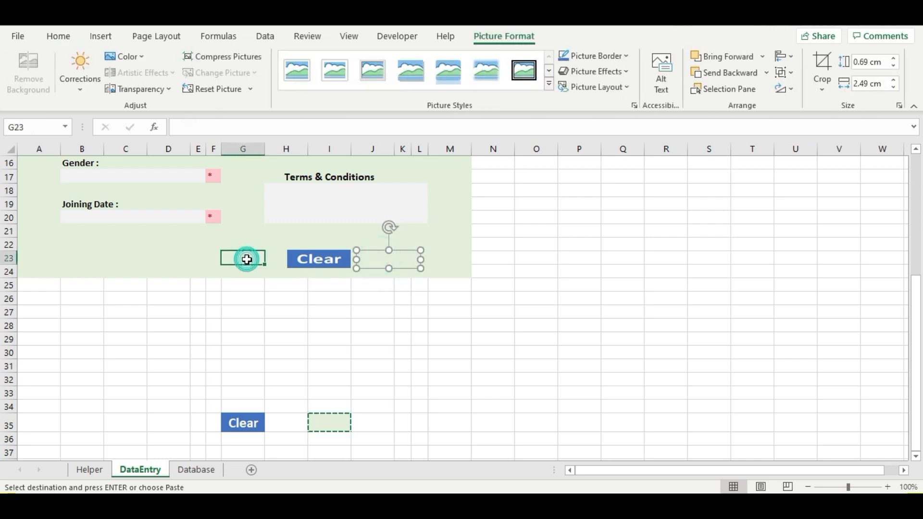
pyautogui.click(394, 259)
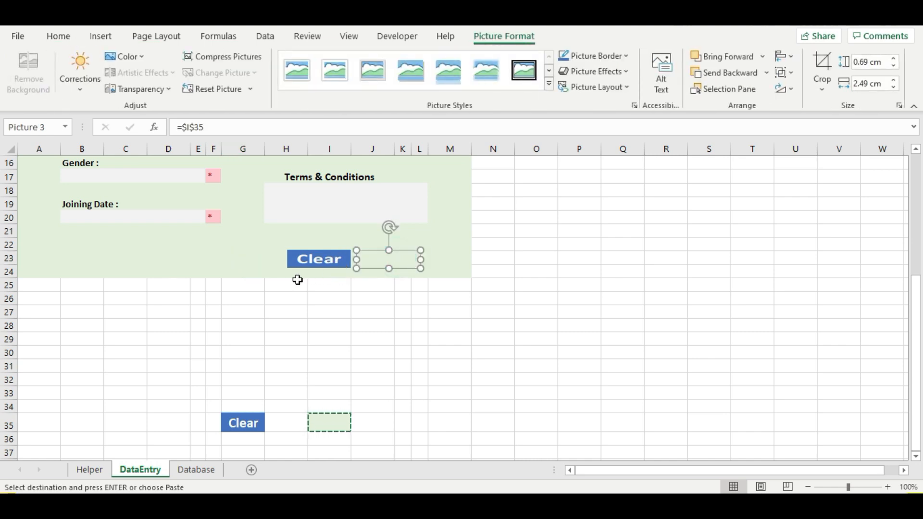
pyautogui.press('Escape')
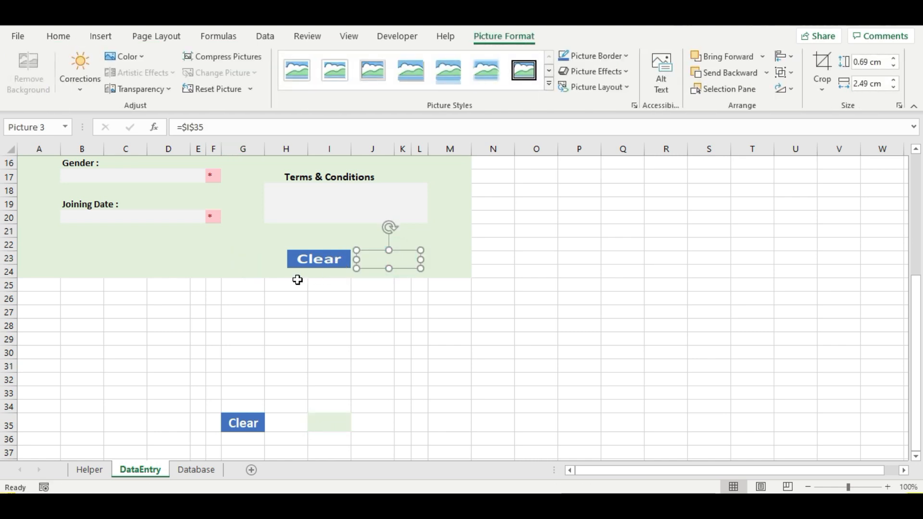
# - Apply Merge & Center to C2:I2 below the DATA ENTRY FORM title
pyautogui.scroll(5, 290, 360)
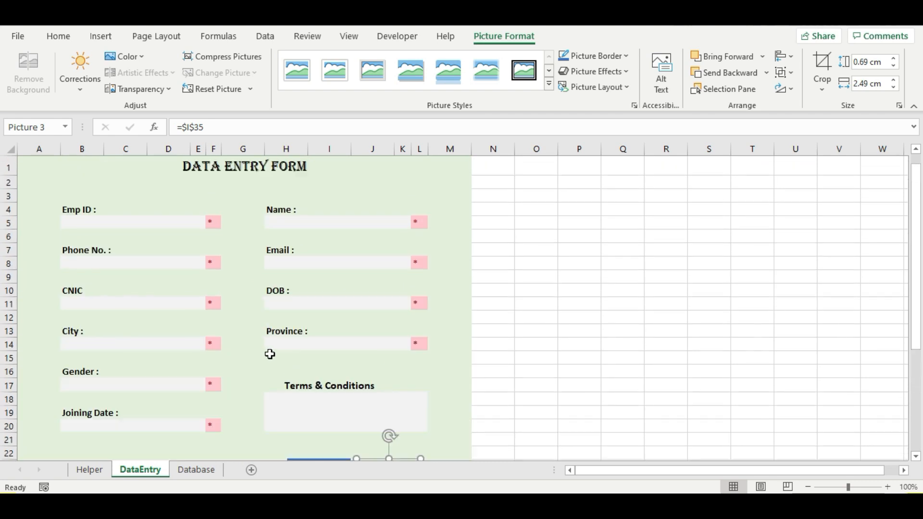
pyautogui.click(172, 183)
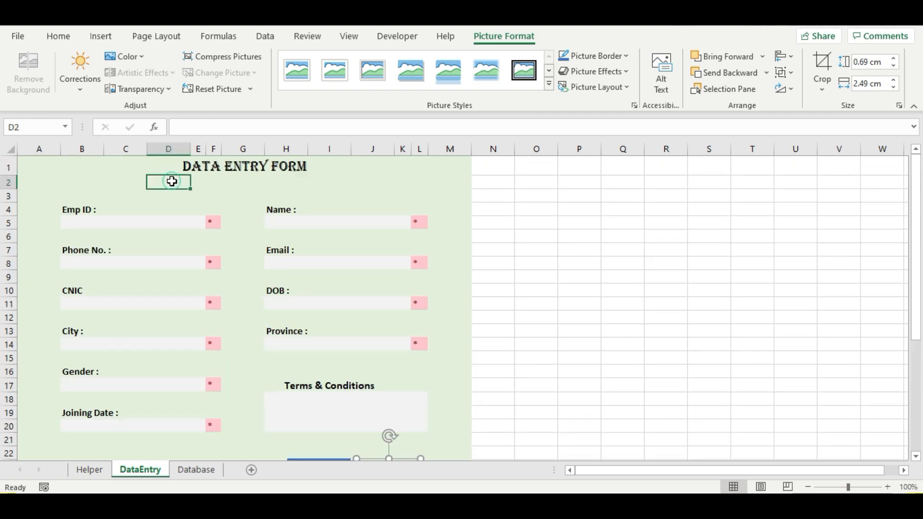
pyautogui.moveTo(124, 181); pyautogui.dragTo(339, 183)
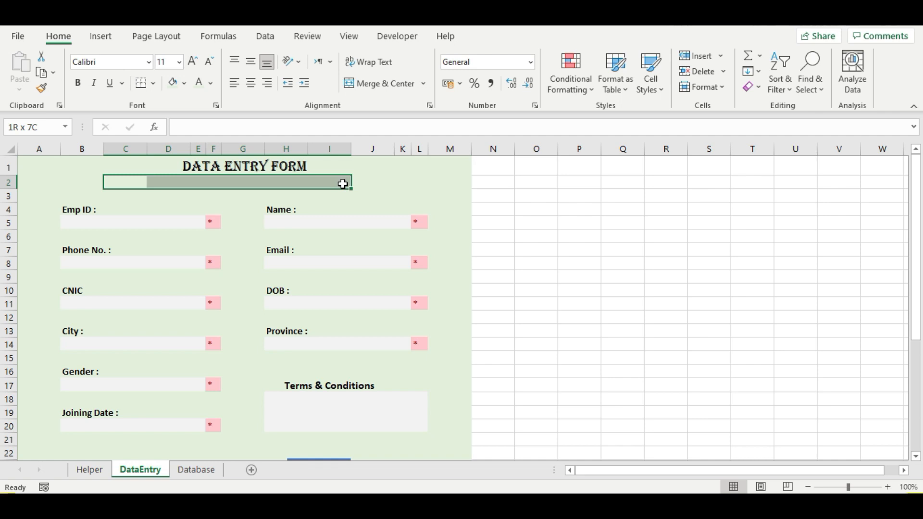
pyautogui.moveTo(342, 184); pyautogui.dragTo(337, 192)
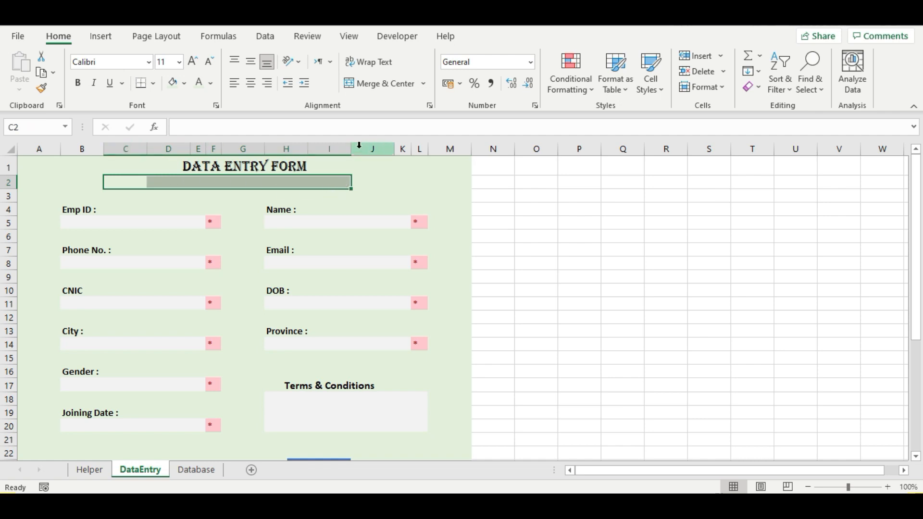
pyautogui.click(365, 84)
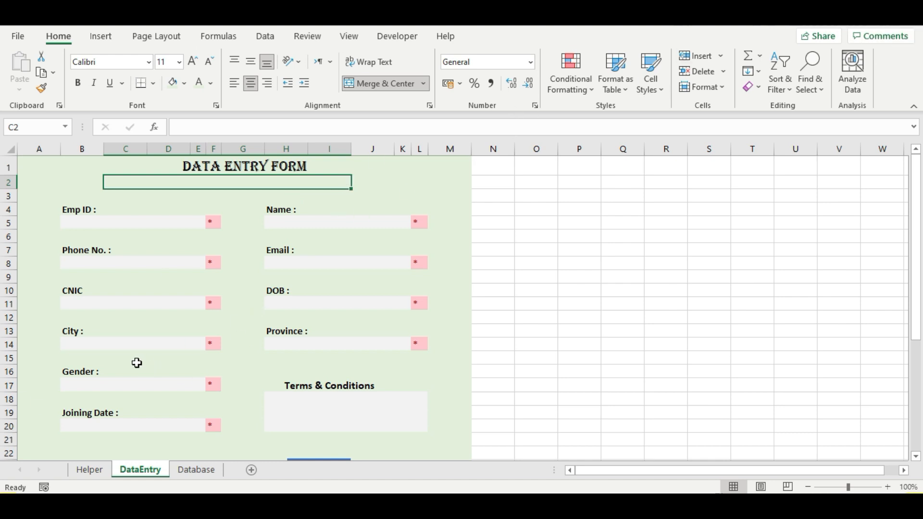
# - Give City cell B14 a list validation sourced from =Cities and test its dropdown
pyautogui.click(129, 346)
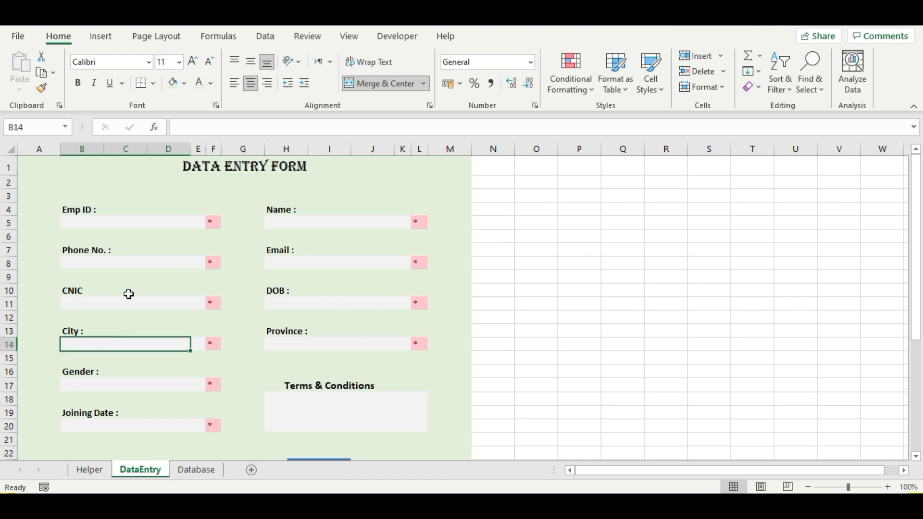
pyautogui.click(270, 40)
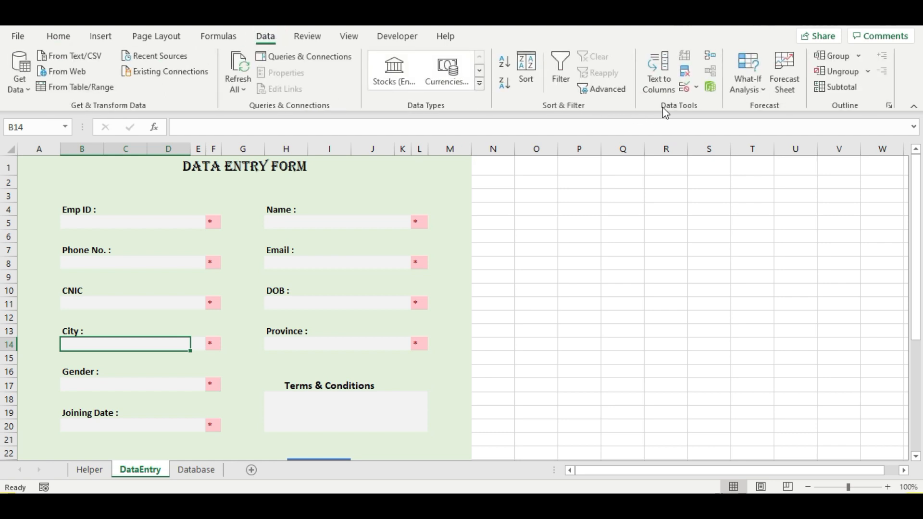
pyautogui.click(686, 89)
pyautogui.click(590, 155)
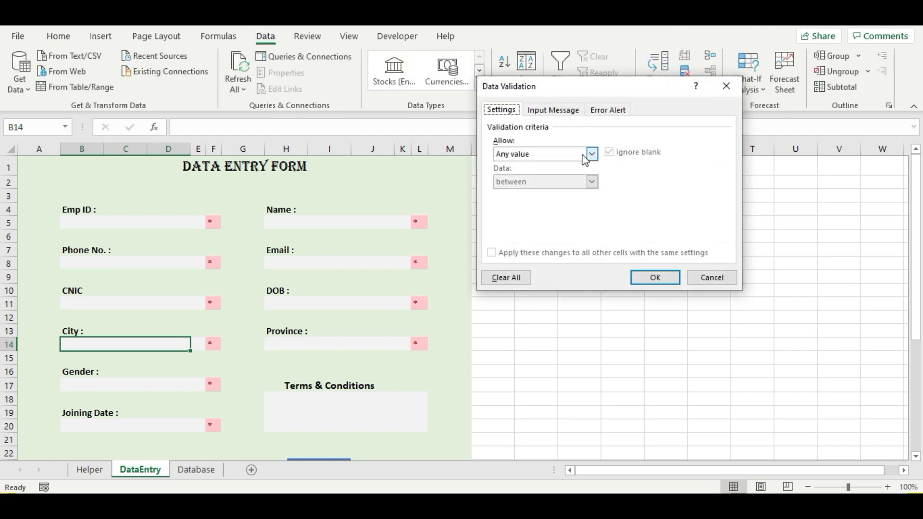
pyautogui.click(532, 192)
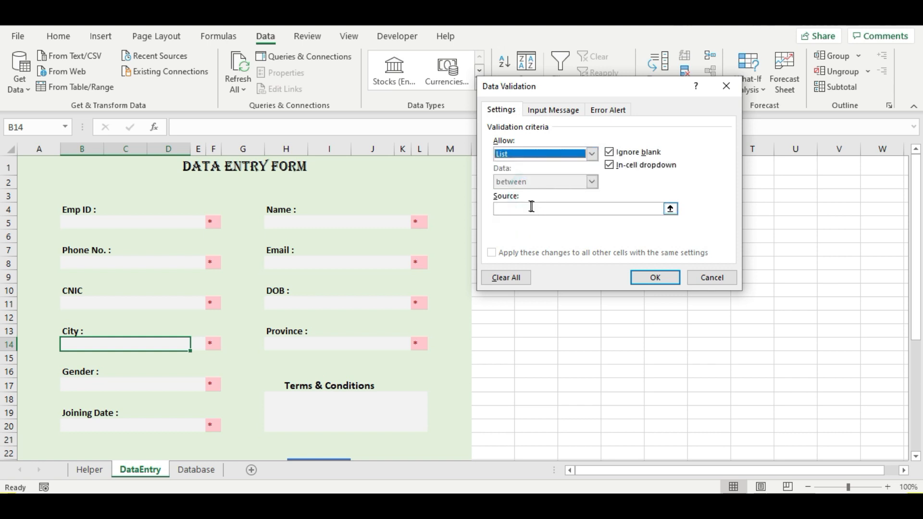
pyautogui.click(531, 207)
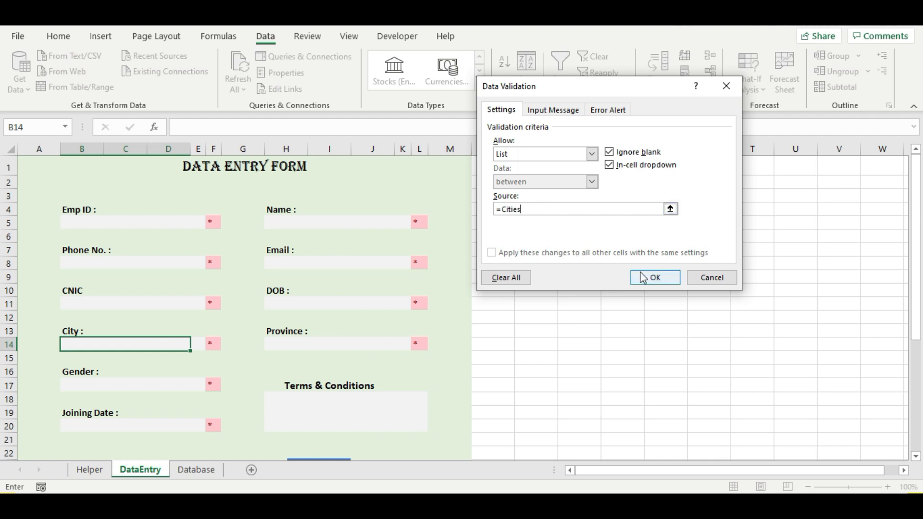
pyautogui.click(655, 277)
pyautogui.click(196, 344)
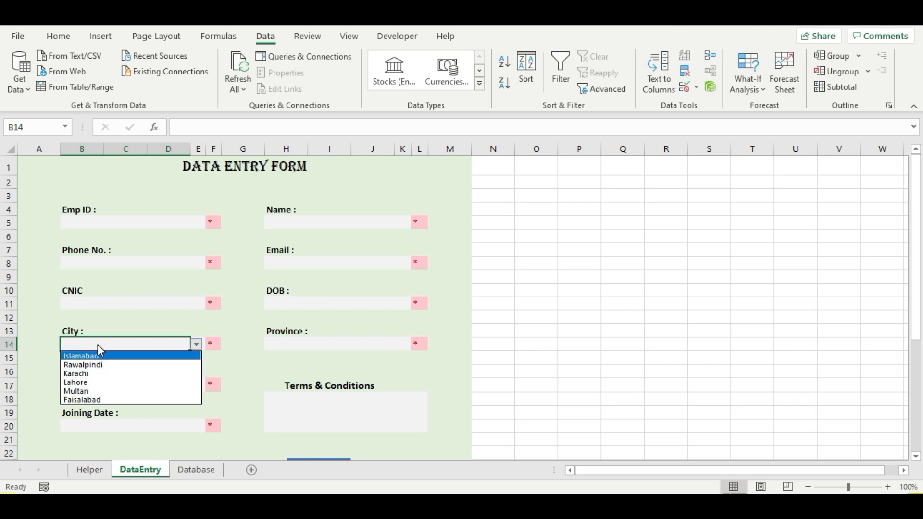
pyautogui.click(314, 345)
# - Give Province cell H14 a list validation sourced from the Provinces list and test its dropdown
pyautogui.click(314, 344)
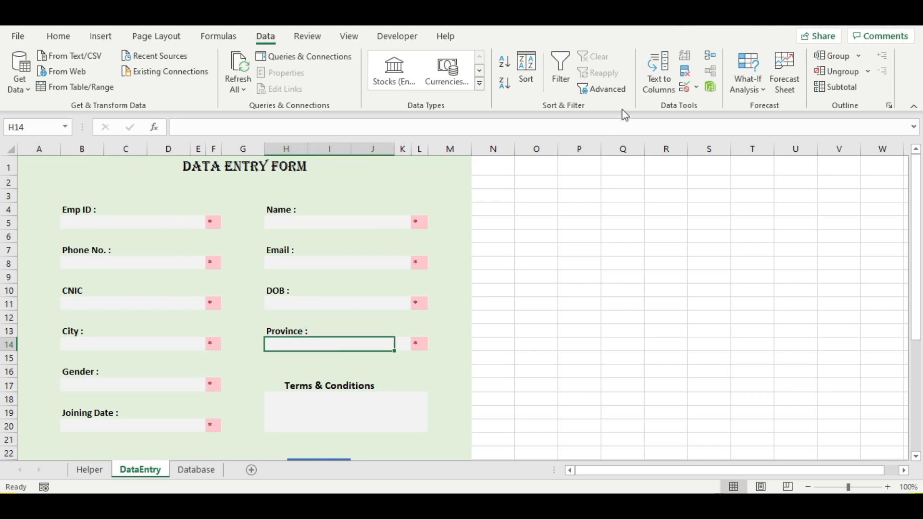
pyautogui.click(684, 88)
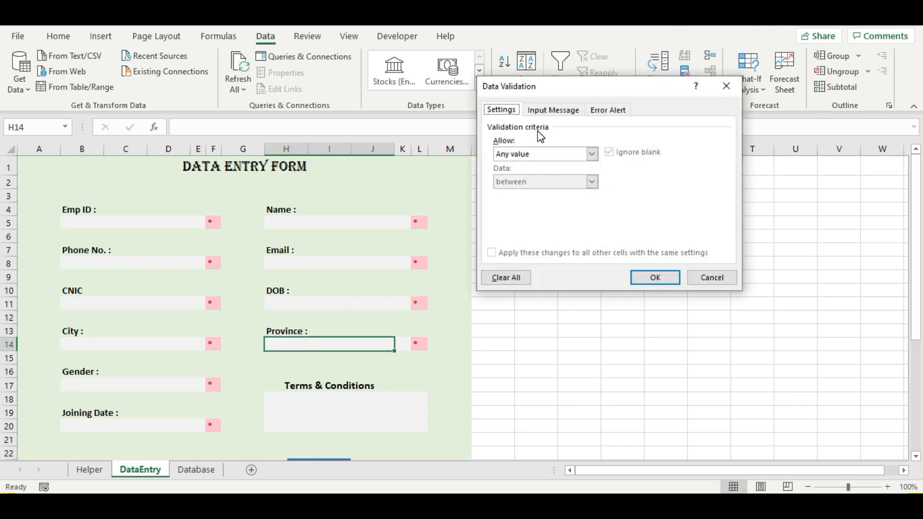
pyautogui.click(546, 154)
pyautogui.click(522, 197)
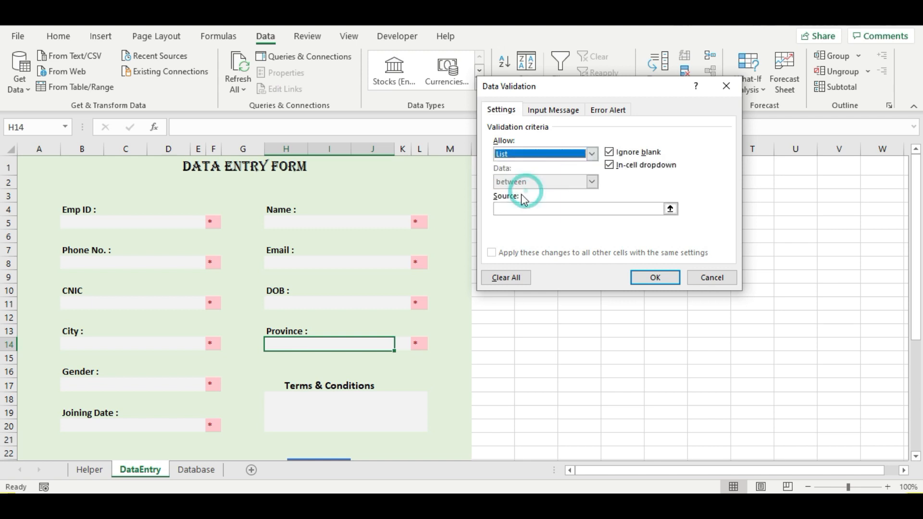
pyautogui.click(524, 208)
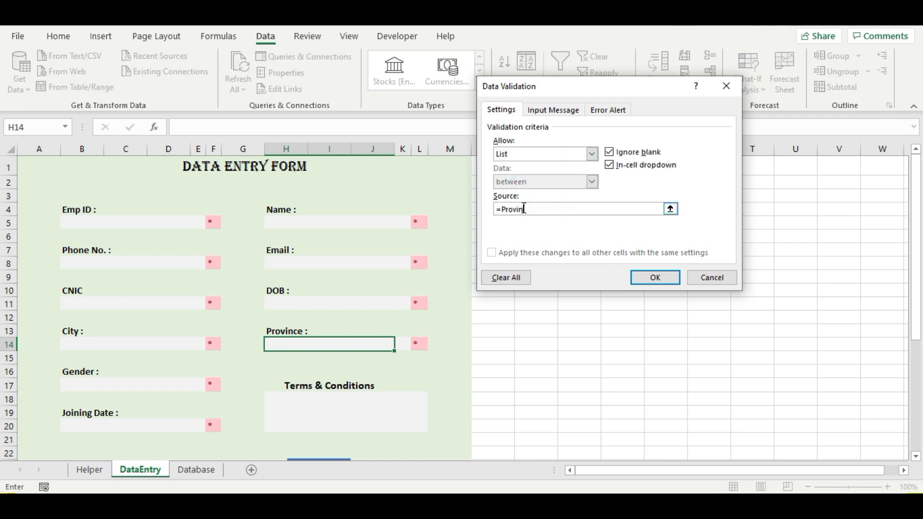
pyautogui.press('Return')
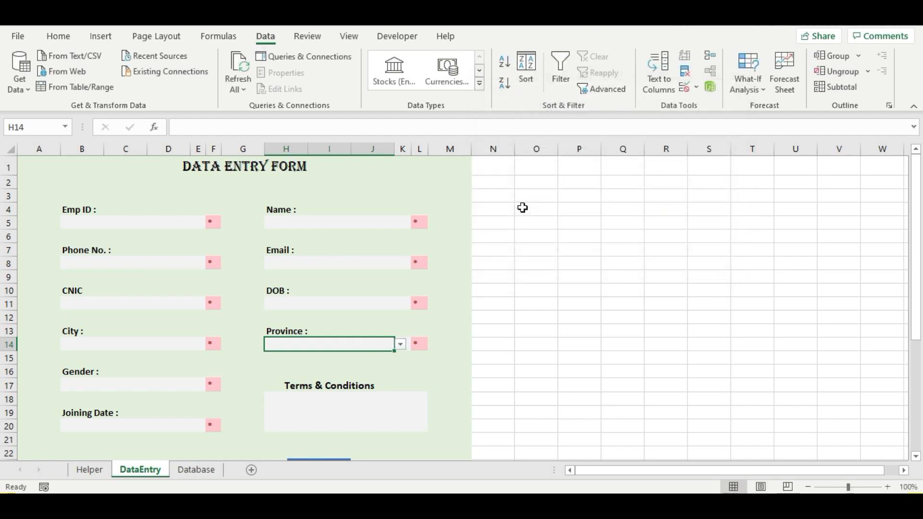
pyautogui.click(401, 345)
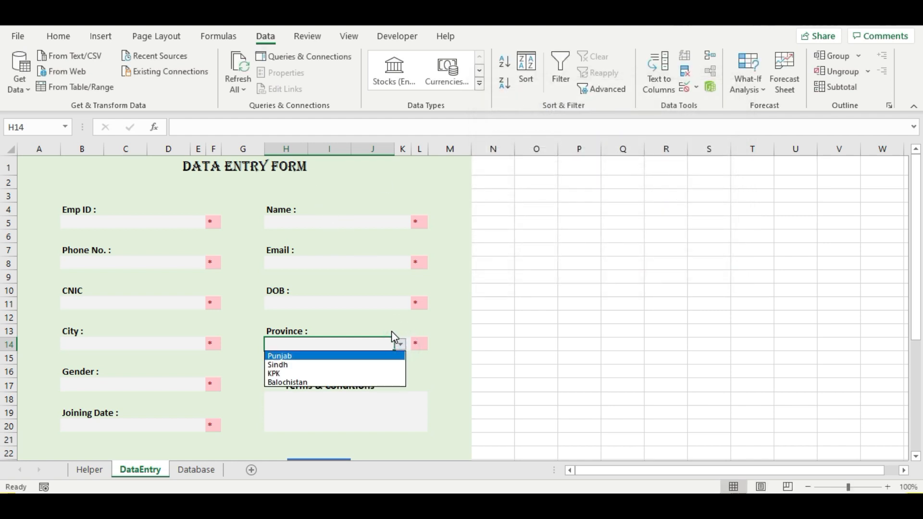
pyautogui.click(441, 374)
pyautogui.scroll(-1, 433, 370)
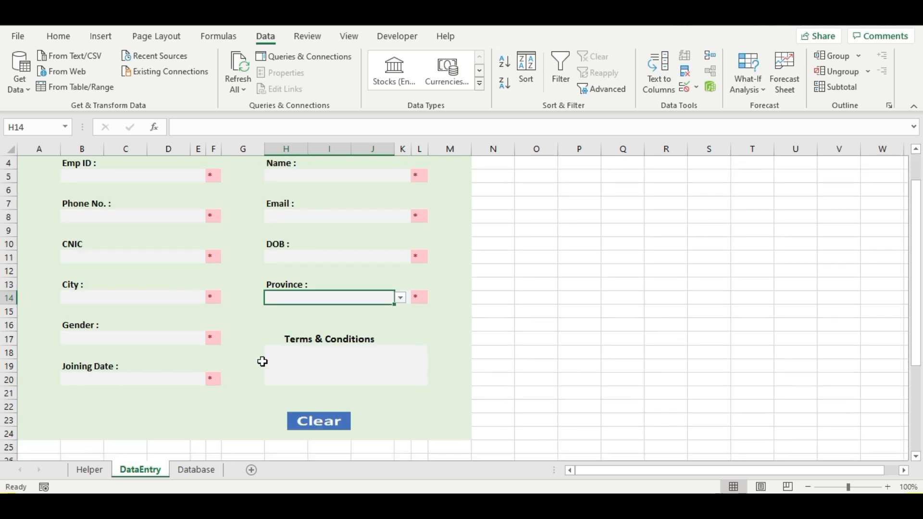
# - Show the Developer tab and confirm in Customize the Ribbon that Developer is ticked, without changes
pyautogui.click(89, 337)
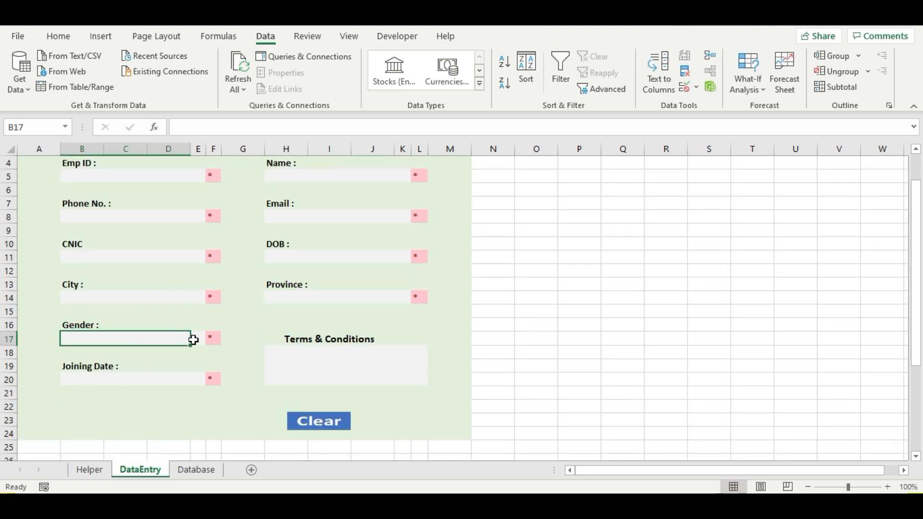
pyautogui.click(88, 337)
pyautogui.click(386, 39)
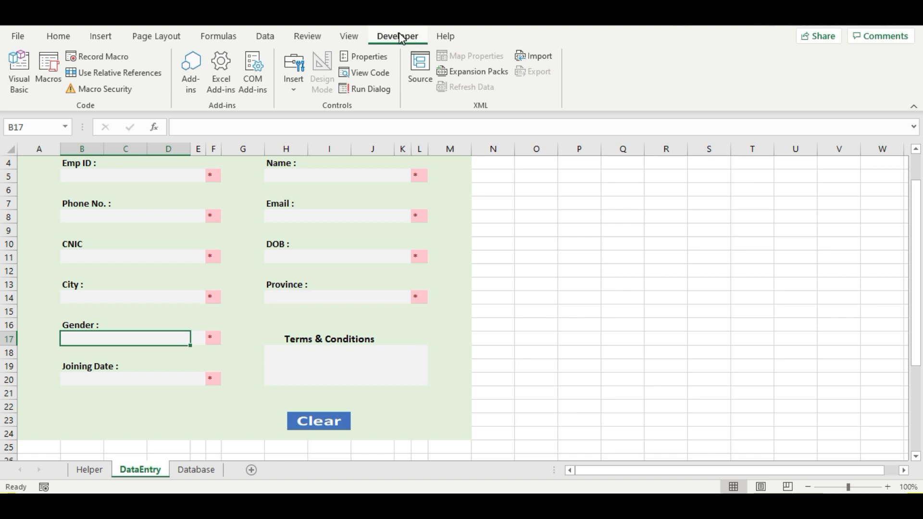
pyautogui.rightClick(520, 104)
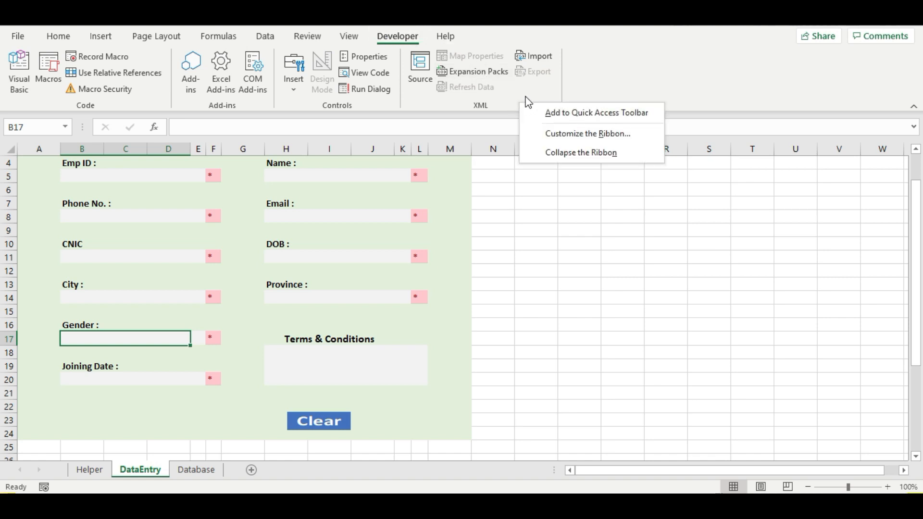
pyautogui.click(583, 134)
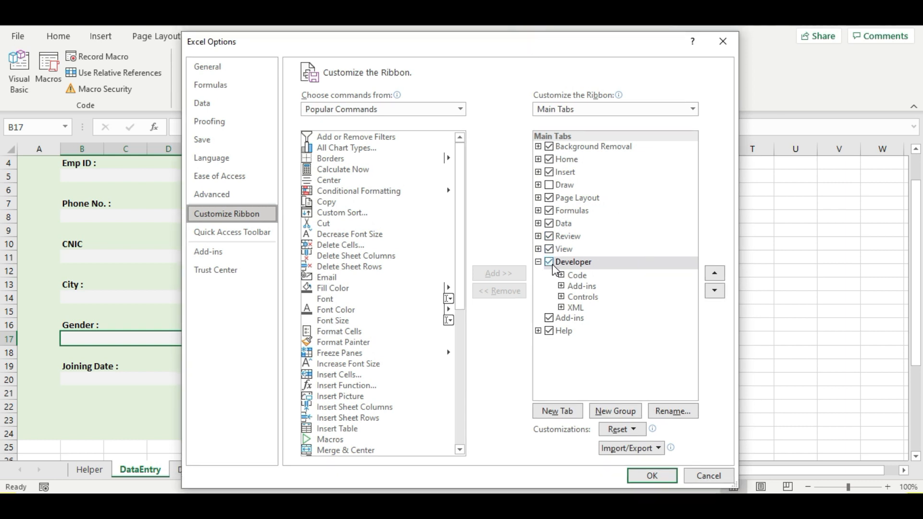
pyautogui.click(549, 263)
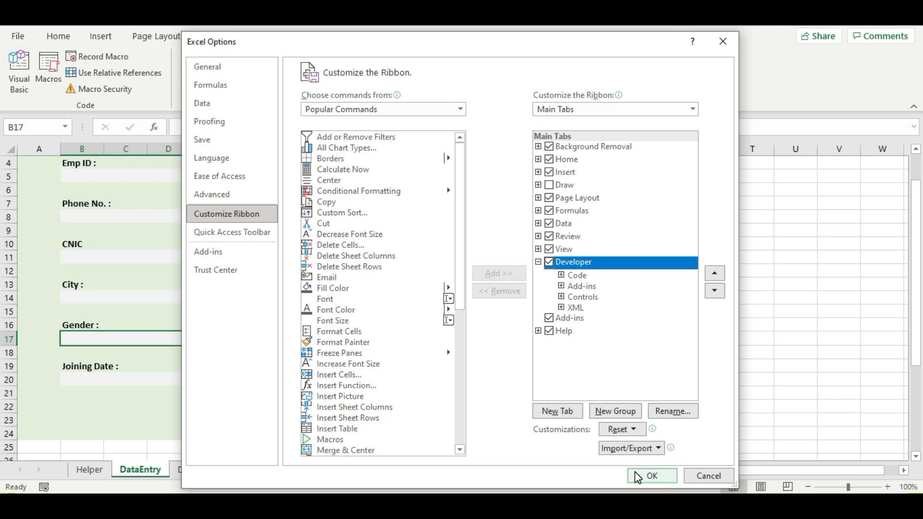
pyautogui.click(708, 476)
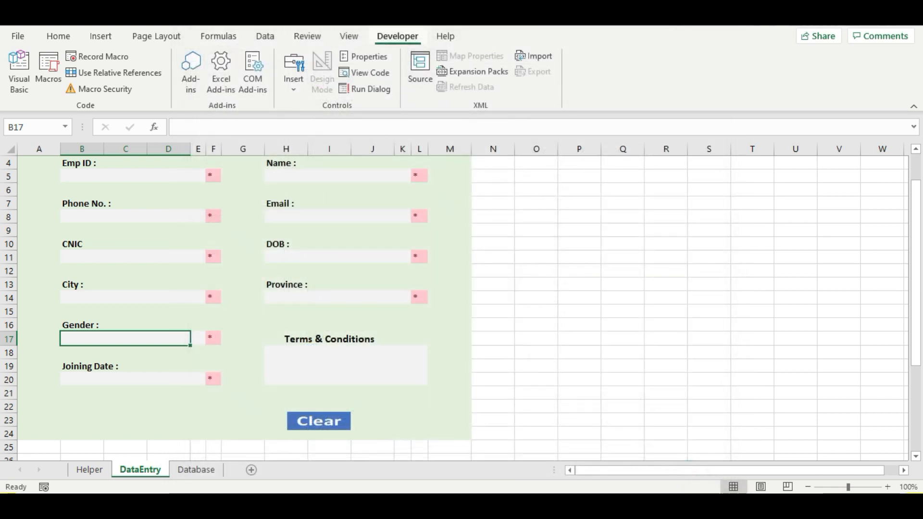
# - Draw an option button over Gender cell B17 and delete its default caption
pyautogui.click(295, 83)
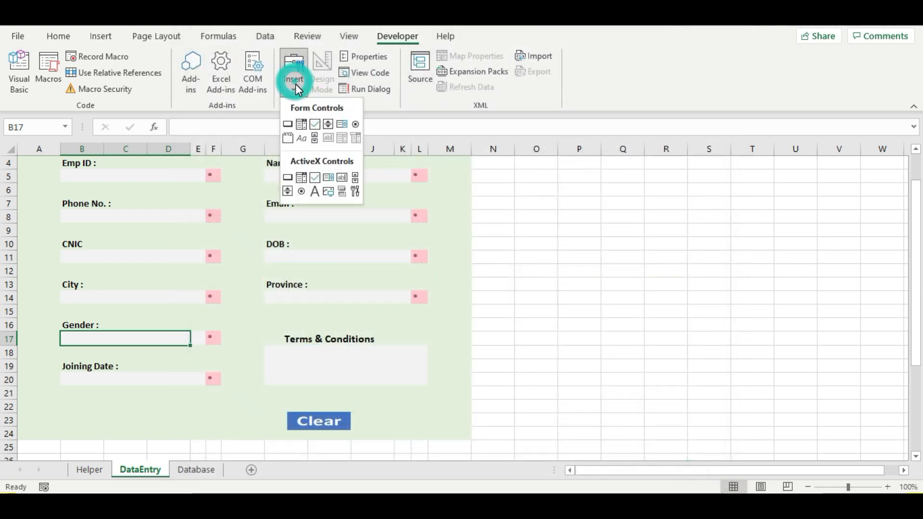
pyautogui.click(357, 124)
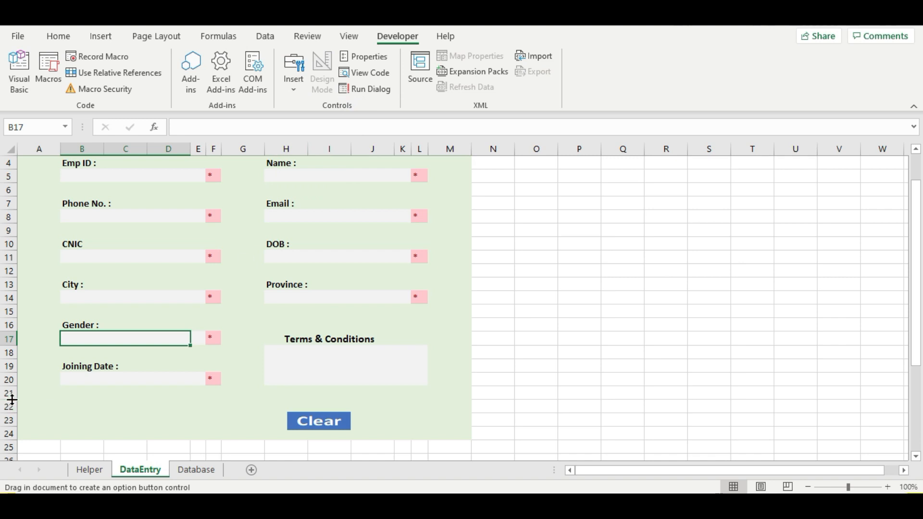
pyautogui.moveTo(51, 326); pyautogui.dragTo(137, 337)
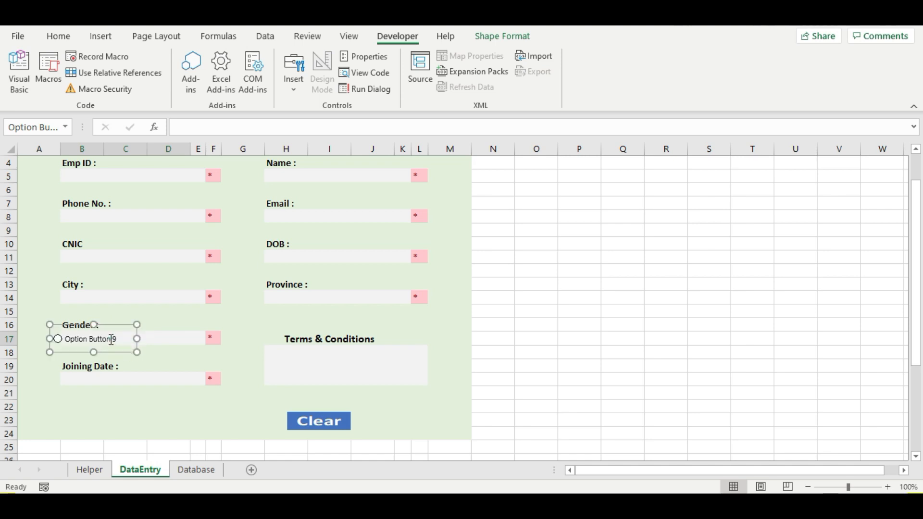
pyautogui.click(111, 340)
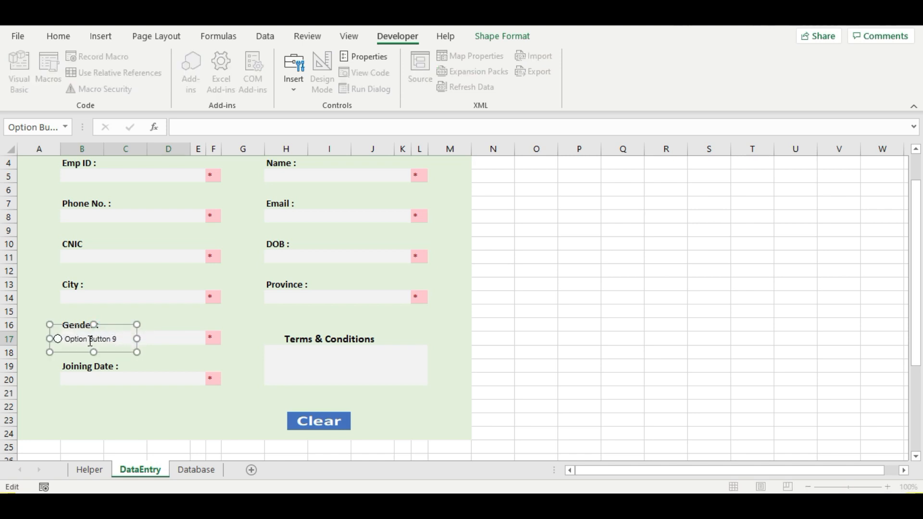
pyautogui.press('Home')
pyautogui.press('Delete')
pyautogui.press('Delete')
pyautogui.press('Delete')
pyautogui.press('Delete')
pyautogui.press('Delete')
pyautogui.press('Delete')
pyautogui.press('Delete')
pyautogui.press('Delete')
pyautogui.press('Delete')
pyautogui.press('Delete')
pyautogui.press('Delete')
pyautogui.press('Delete')
pyautogui.press('Delete')
pyautogui.press('Delete')
pyautogui.press('Delete')
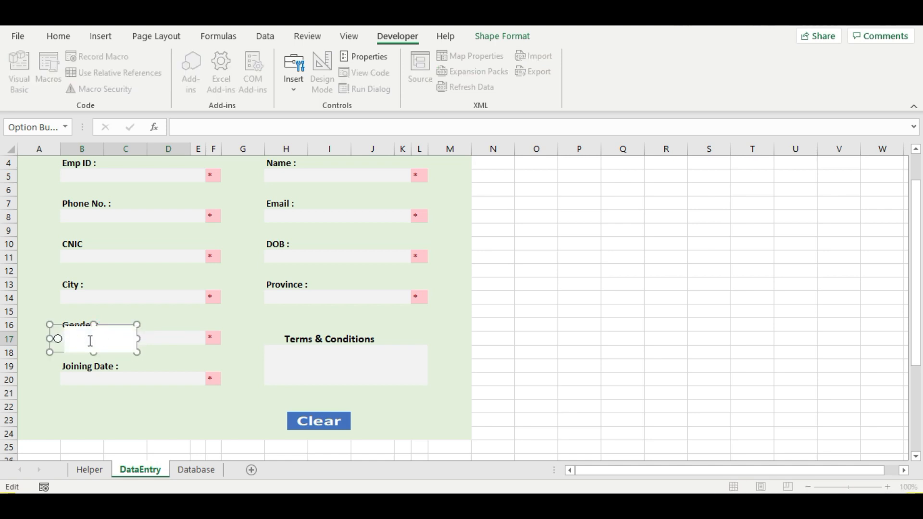
pyautogui.click(152, 345)
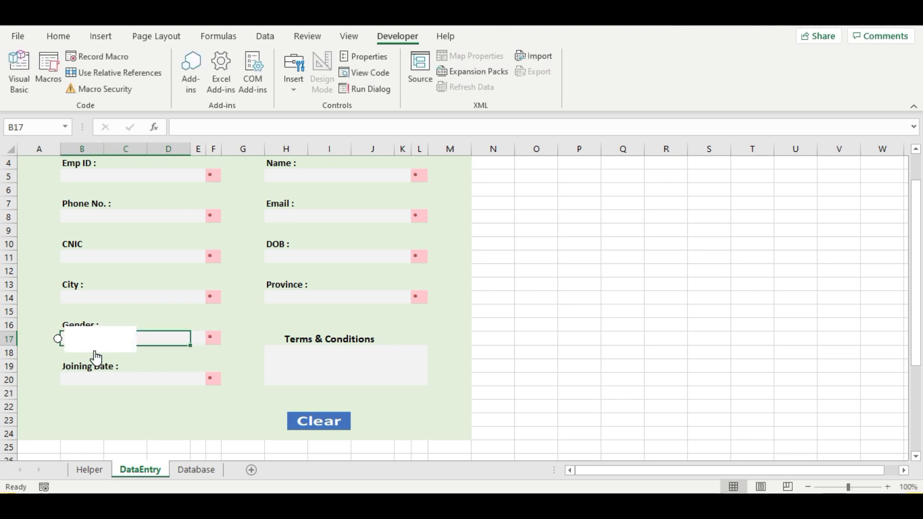
# - Make the option button narrower and start editing Gender cell B17
pyautogui.click(62, 341)
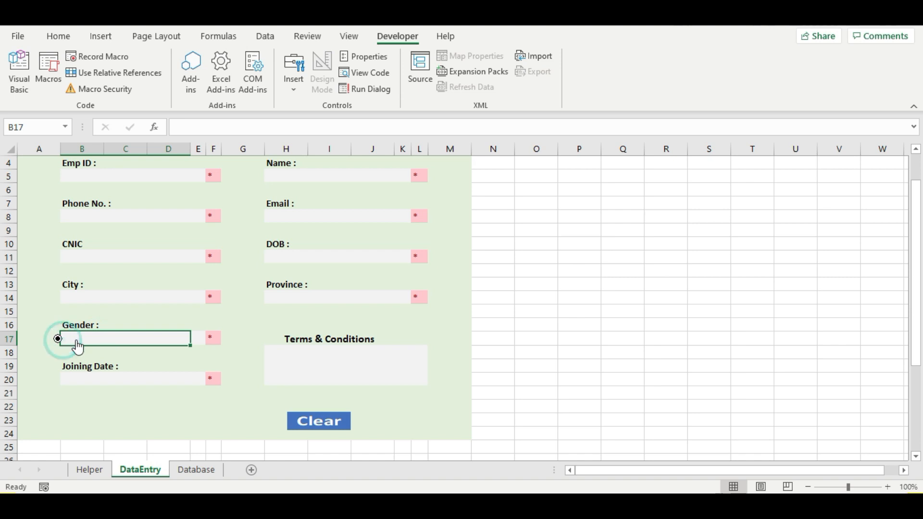
pyautogui.click(78, 339)
pyautogui.keyDown('ctrl'); pyautogui.click(60, 340); pyautogui.keyUp('ctrl')
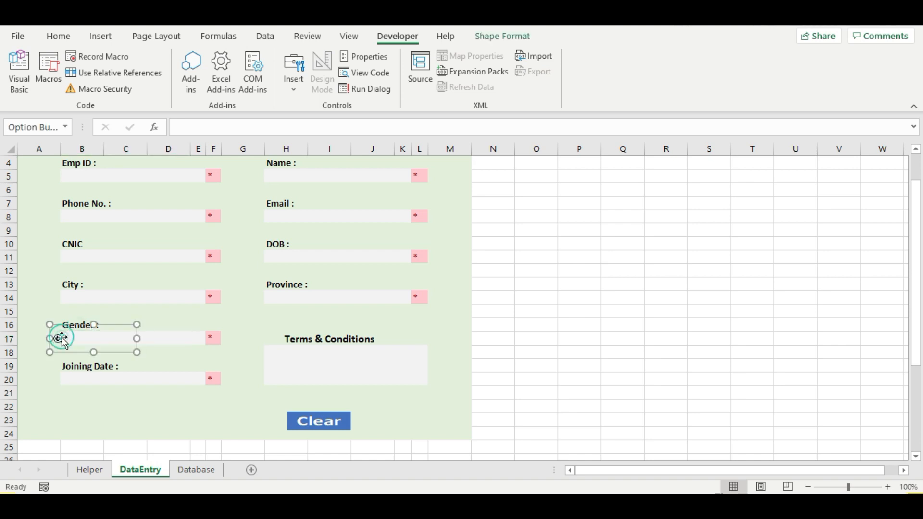
pyautogui.moveTo(137, 339); pyautogui.dragTo(109, 339)
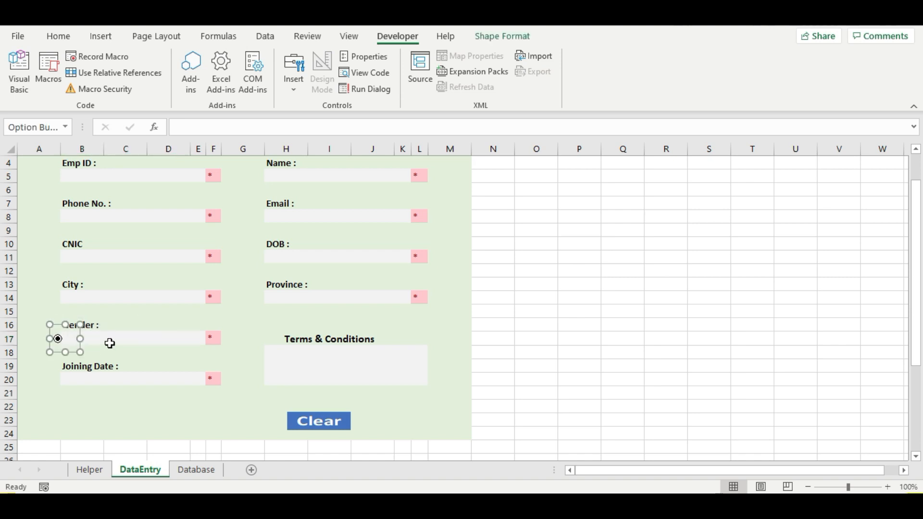
pyautogui.click(107, 340)
pyautogui.doubleClick(106, 339)
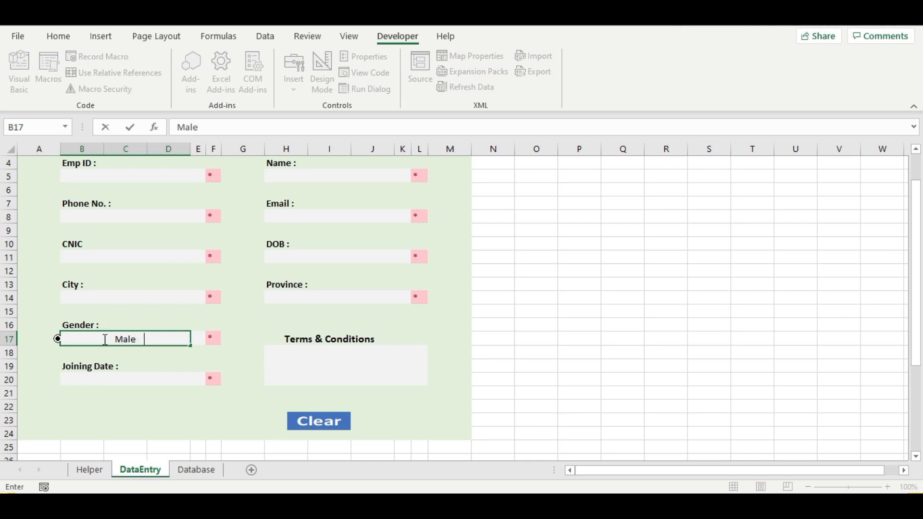
# - Make B17 read 'Male Female' and move the option button just before Male
pyautogui.write('Female')
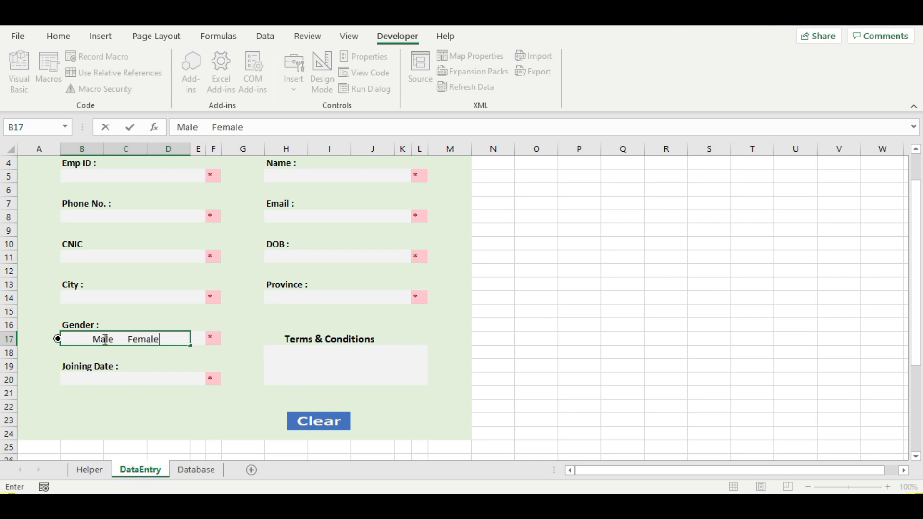
pyautogui.click(121, 339)
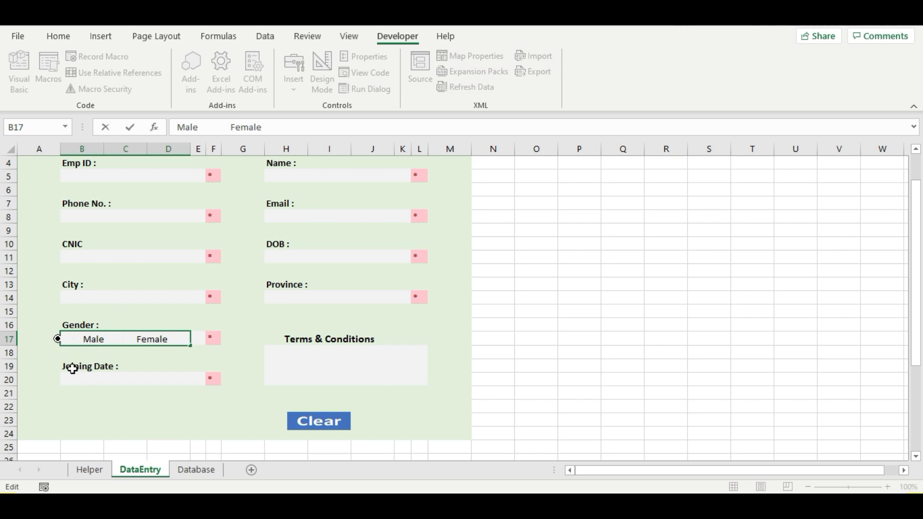
pyautogui.keyDown('ctrl'); pyautogui.click(57, 339); pyautogui.keyUp('ctrl')
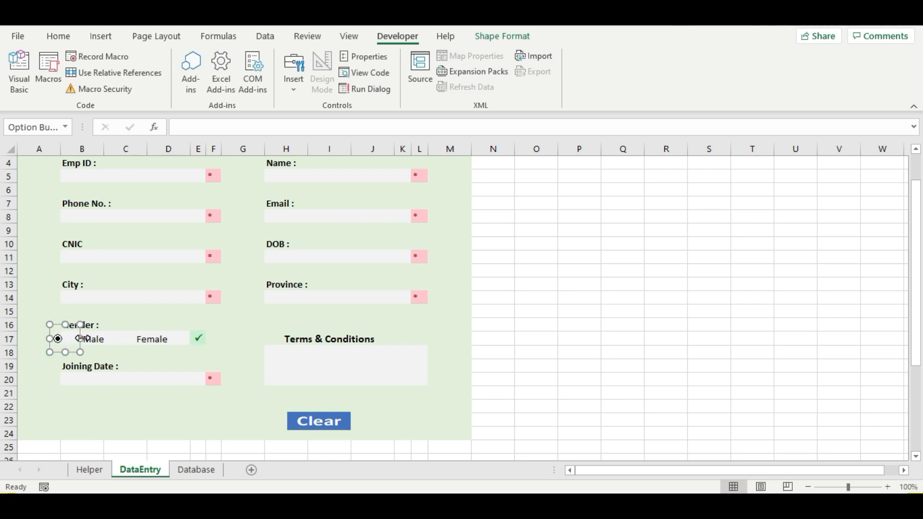
pyautogui.moveTo(59, 335); pyautogui.dragTo(71, 336)
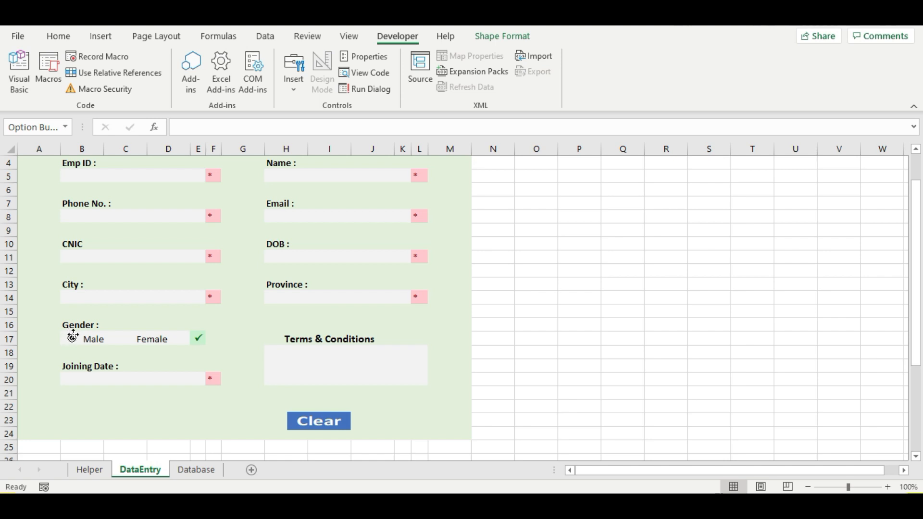
pyautogui.moveTo(72, 335); pyautogui.dragTo(72, 335)
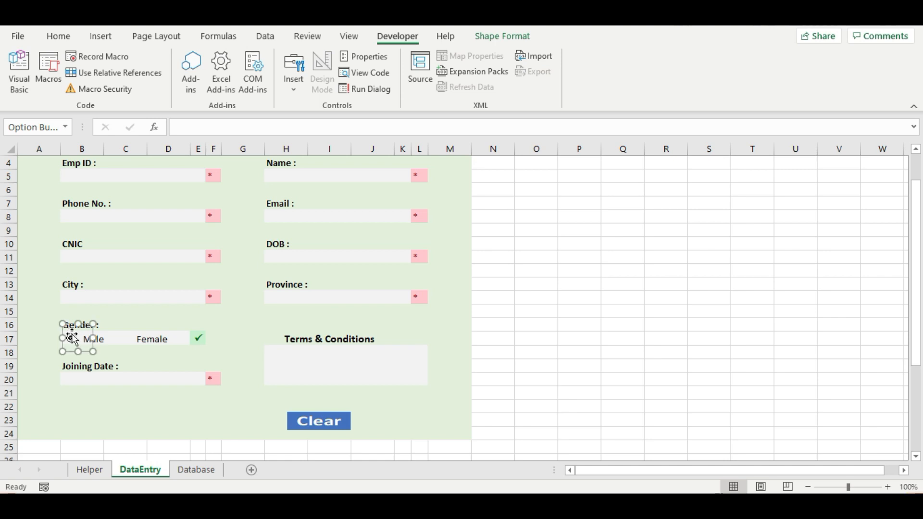
pyautogui.click(107, 343)
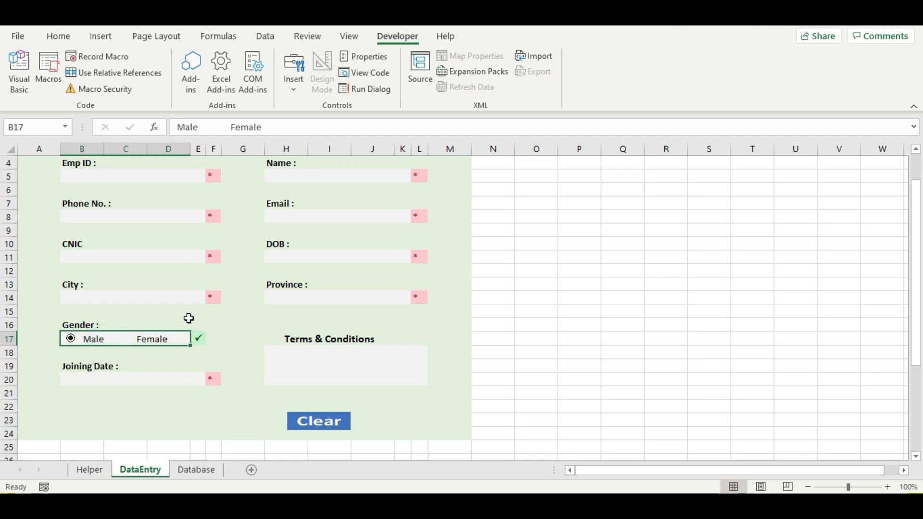
# - Make the Gender text bold at size 12 and trim the extra spaces between Male and Female
pyautogui.click(58, 36)
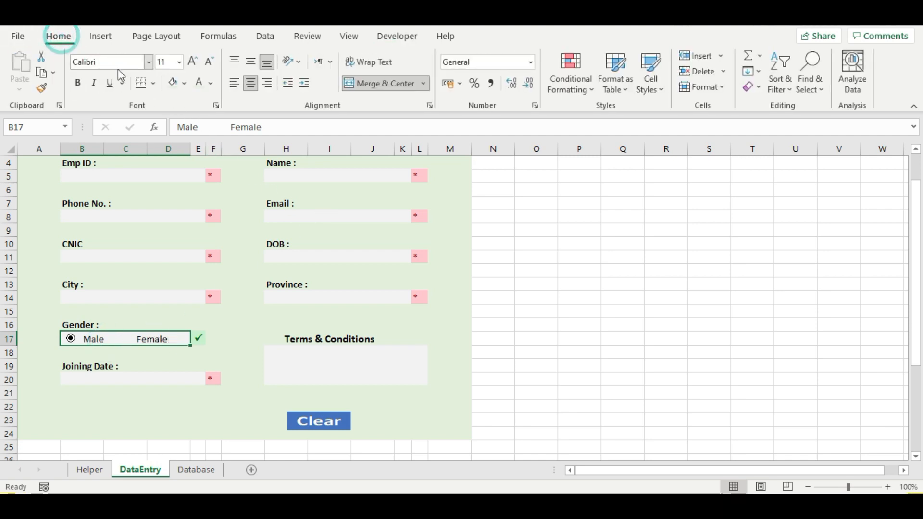
pyautogui.click(82, 83)
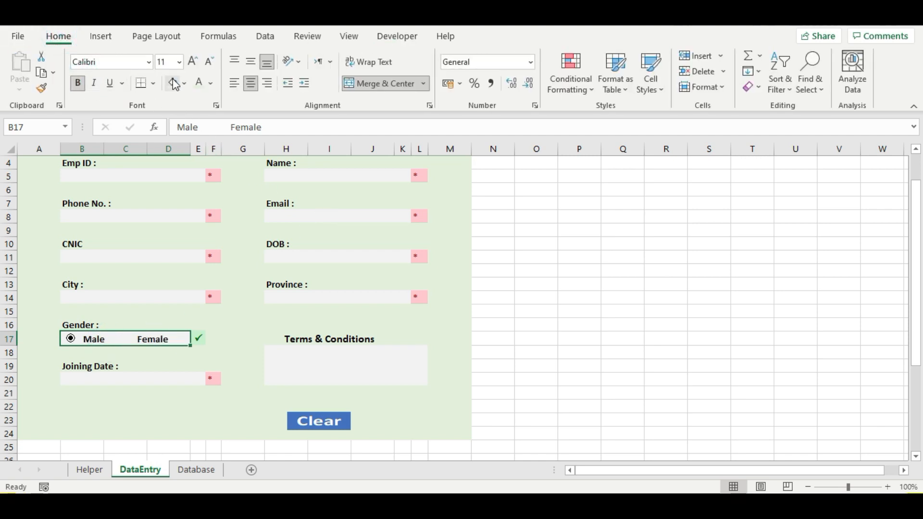
pyautogui.click(179, 62)
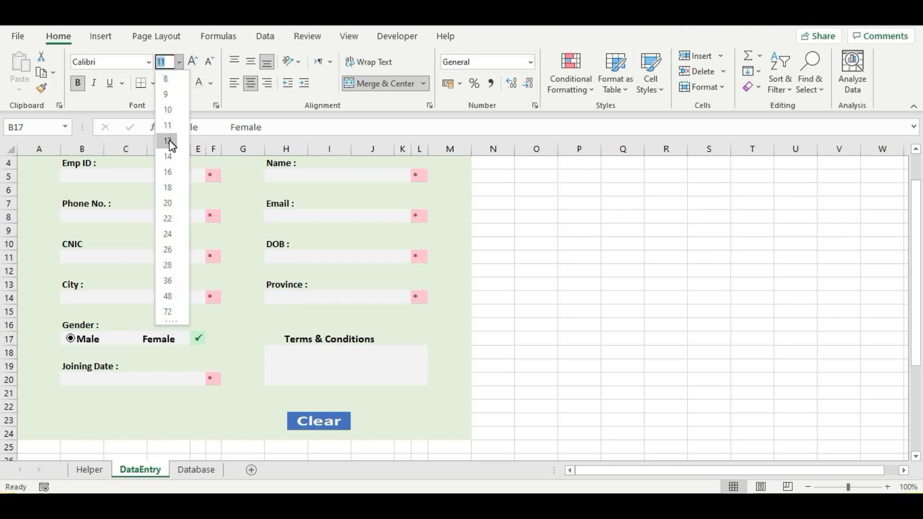
pyautogui.click(167, 141)
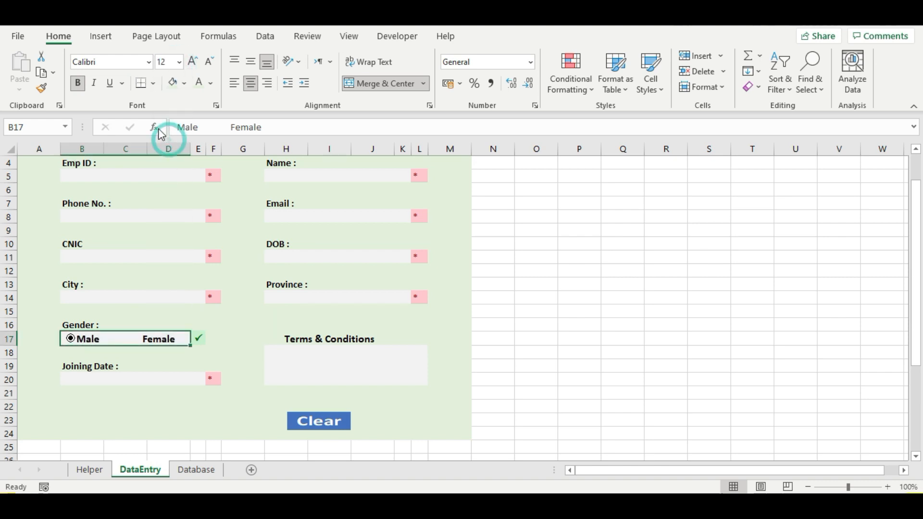
pyautogui.click(118, 341)
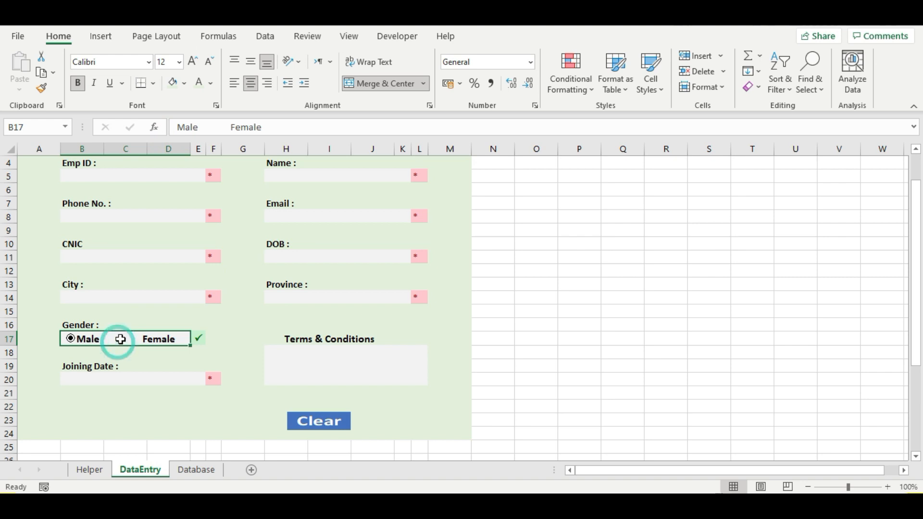
pyautogui.doubleClick(122, 338)
pyautogui.press('BackSpace')
pyautogui.press('BackSpace')
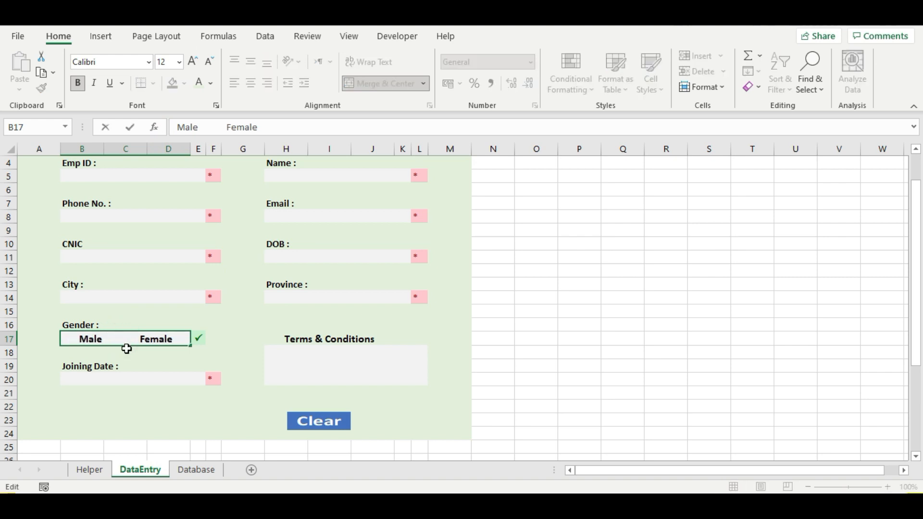
pyautogui.press('Return')
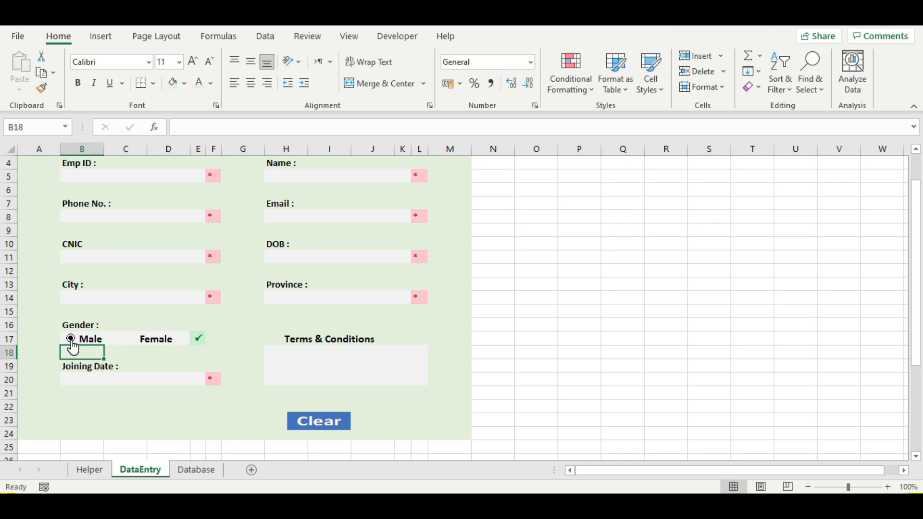
# - Resize and reposition the Male option button so it fits beside the word Male
pyautogui.keyDown('ctrl'); pyautogui.click(72, 347); pyautogui.keyUp('ctrl')
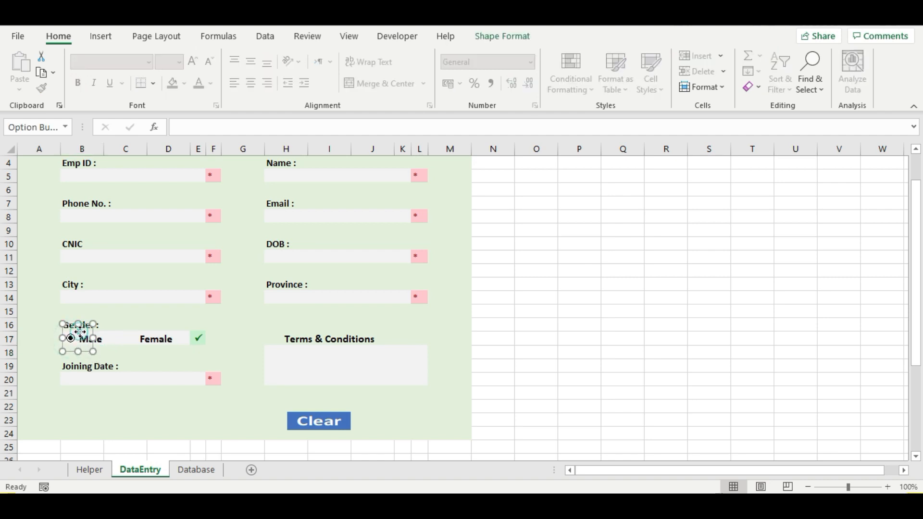
pyautogui.moveTo(80, 332); pyautogui.dragTo(79, 334)
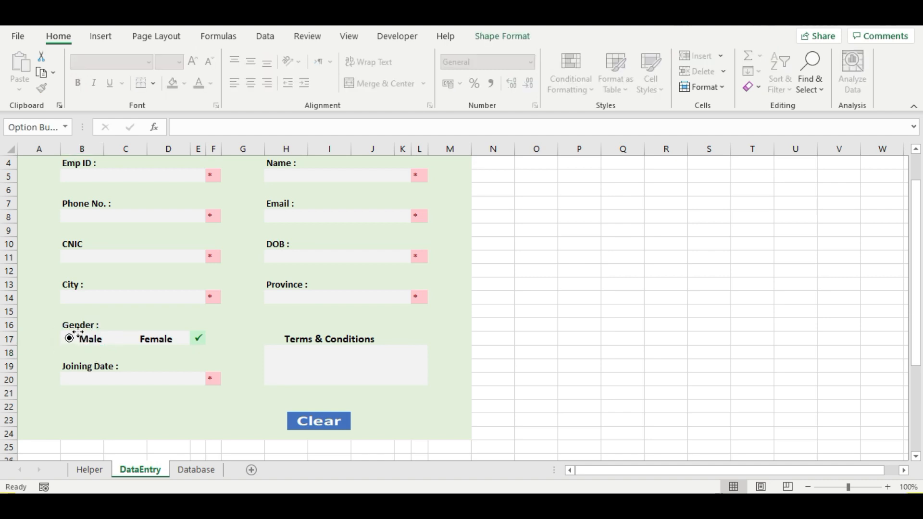
pyautogui.keyDown('ctrl'); pyautogui.click(80, 332); pyautogui.keyUp('ctrl')
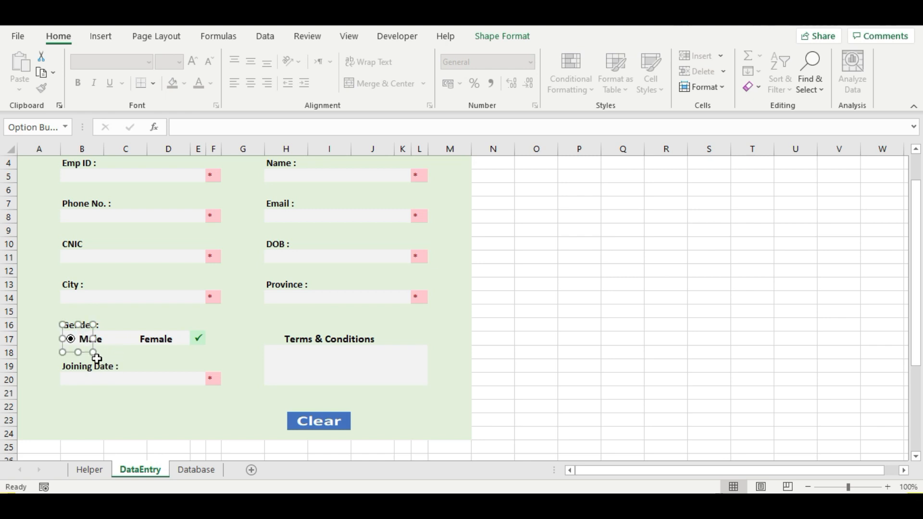
pyautogui.moveTo(79, 353); pyautogui.dragTo(78, 344)
pyautogui.moveTo(78, 328); pyautogui.dragTo(78, 329)
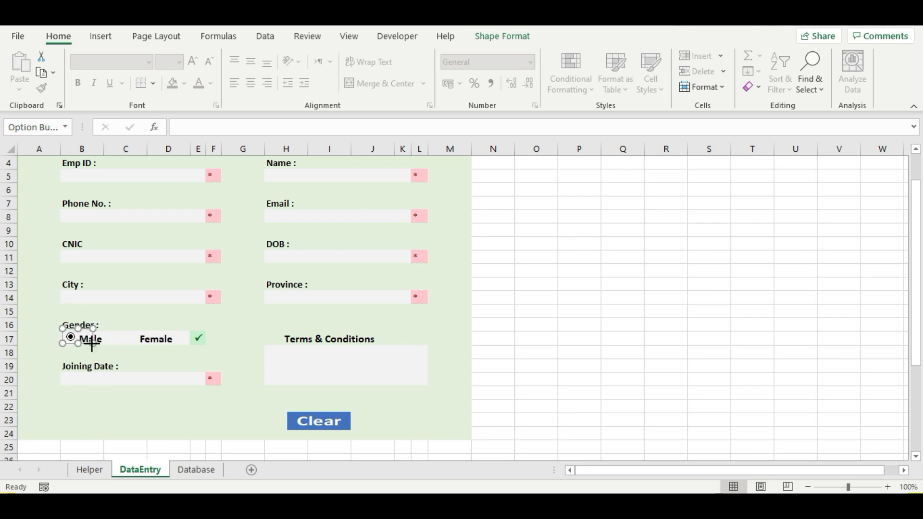
pyautogui.moveTo(92, 343); pyautogui.dragTo(99, 350)
pyautogui.click(98, 339)
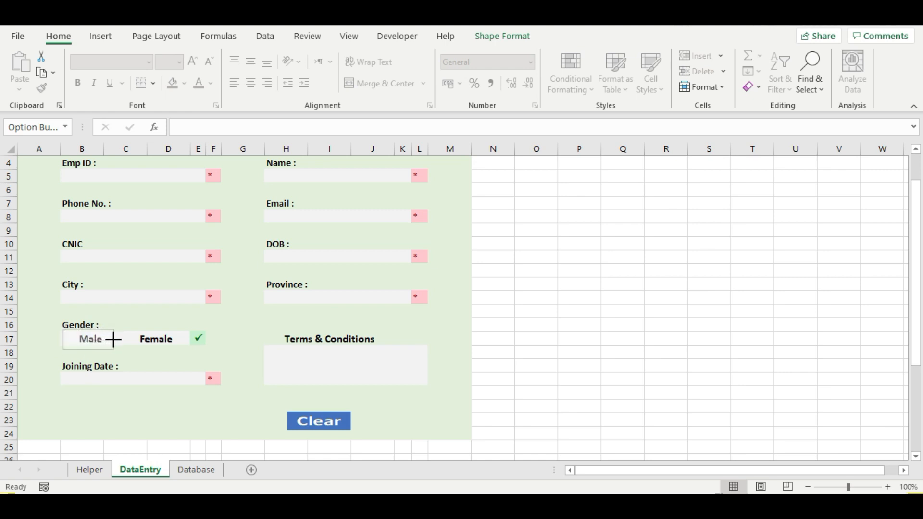
pyautogui.click(114, 341)
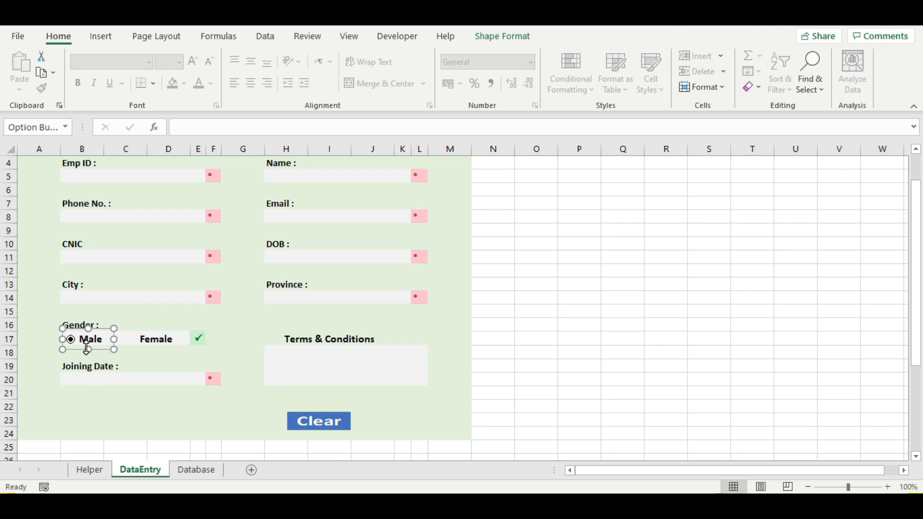
pyautogui.moveTo(88, 349); pyautogui.dragTo(88, 347)
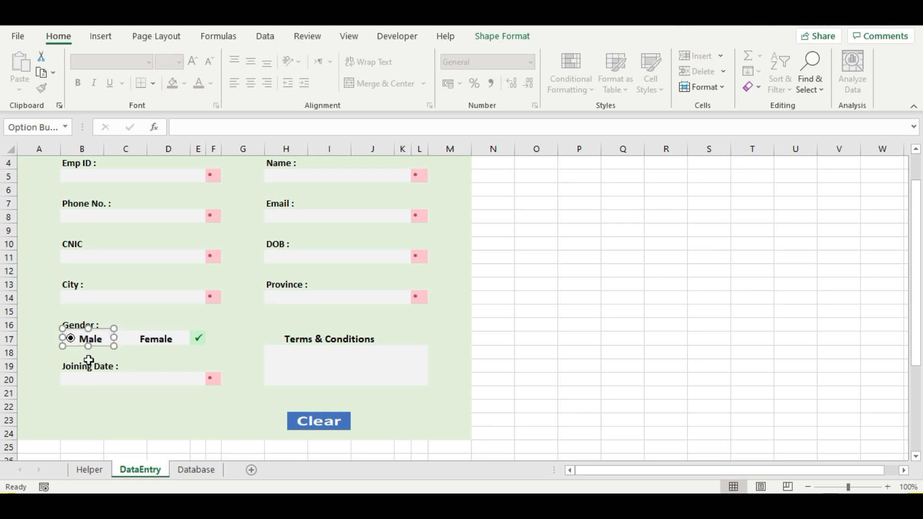
pyautogui.click(90, 328)
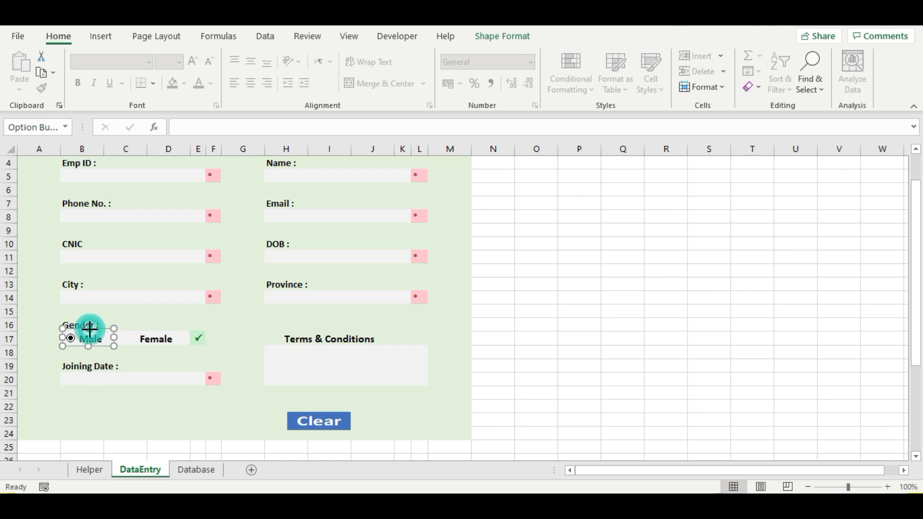
pyautogui.moveTo(90, 332); pyautogui.dragTo(90, 333)
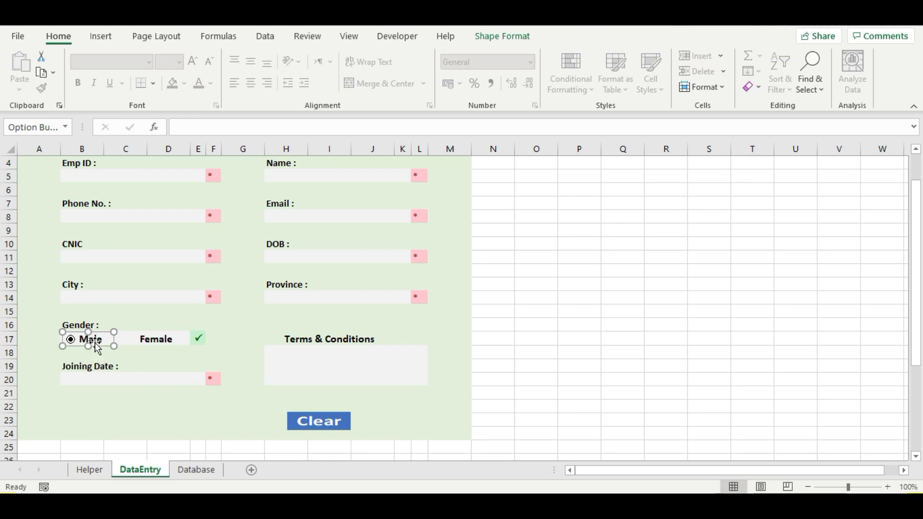
# - Copy the option button over Female, test switching between the two, and leave Male chosen
pyautogui.moveTo(94, 343); pyautogui.dragTo(157, 339)
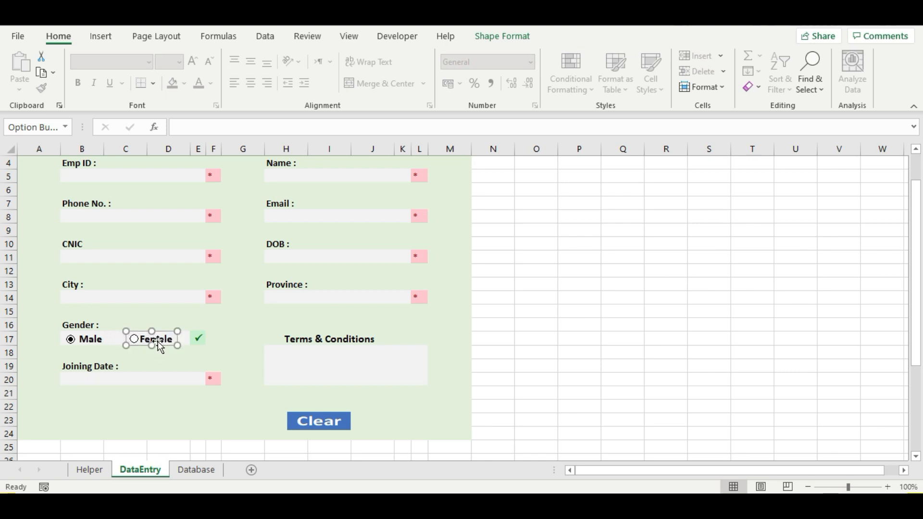
pyautogui.moveTo(161, 346); pyautogui.dragTo(156, 344)
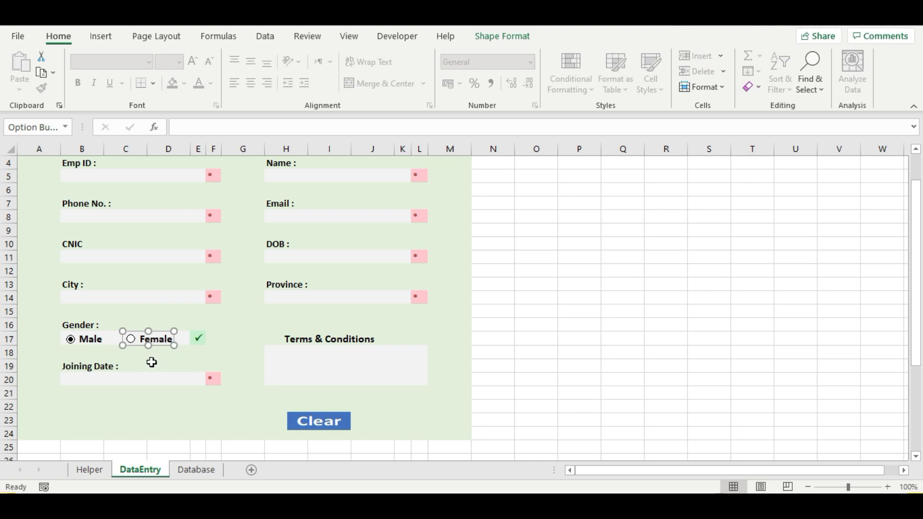
pyautogui.click(151, 362)
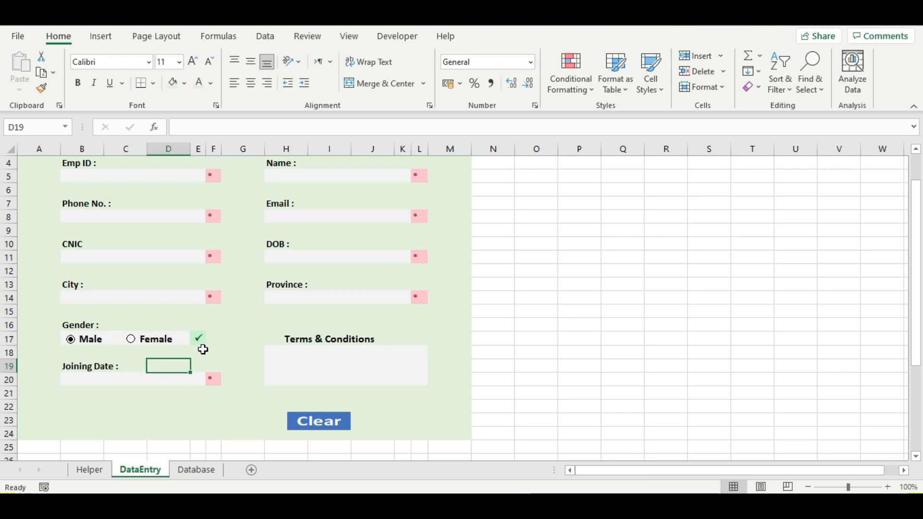
pyautogui.click(158, 339)
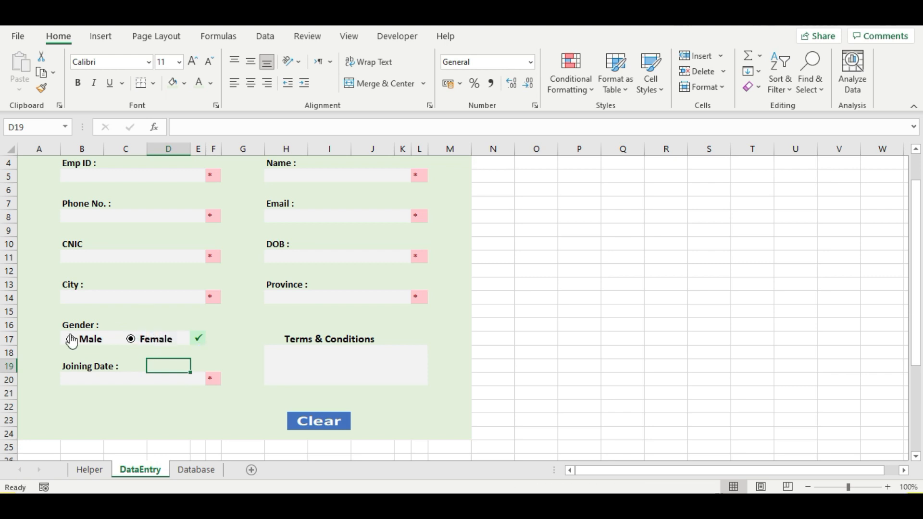
pyautogui.click(95, 340)
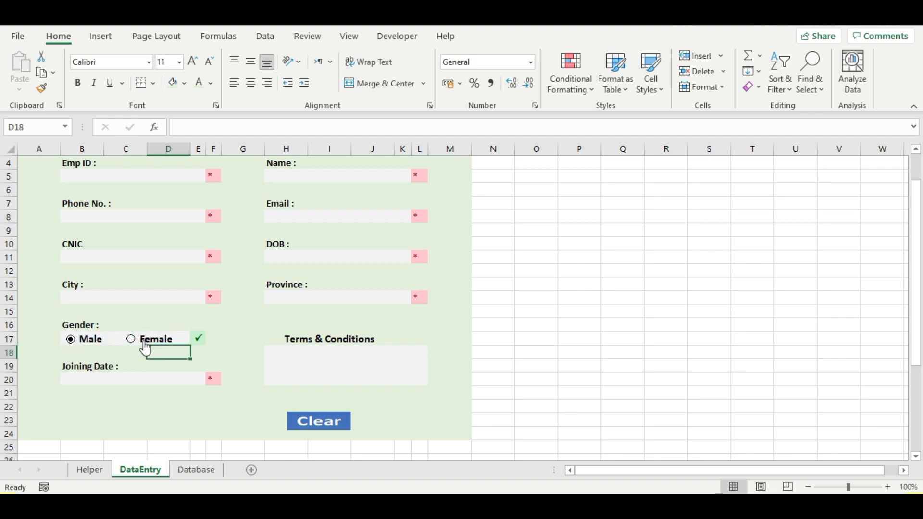
pyautogui.click(144, 341)
pyautogui.click(86, 341)
pyautogui.click(150, 342)
pyautogui.click(79, 339)
pyautogui.click(214, 339)
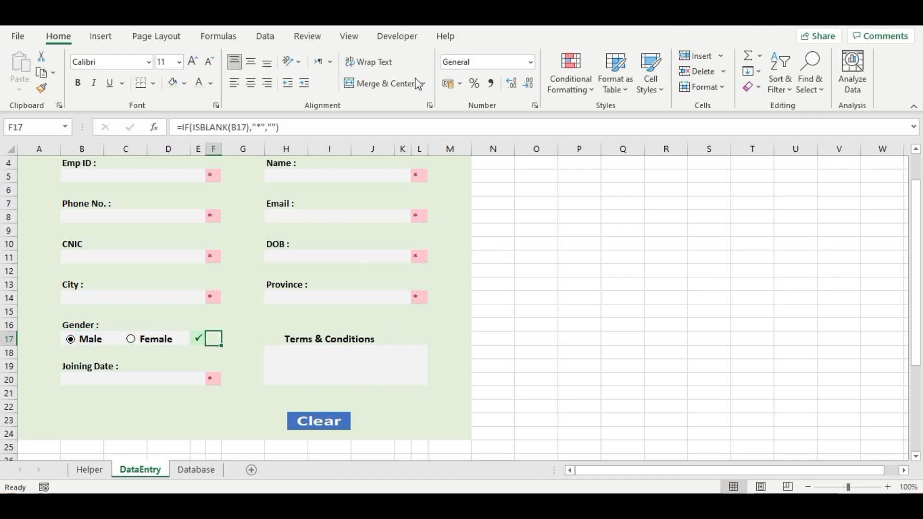
pyautogui.click(399, 37)
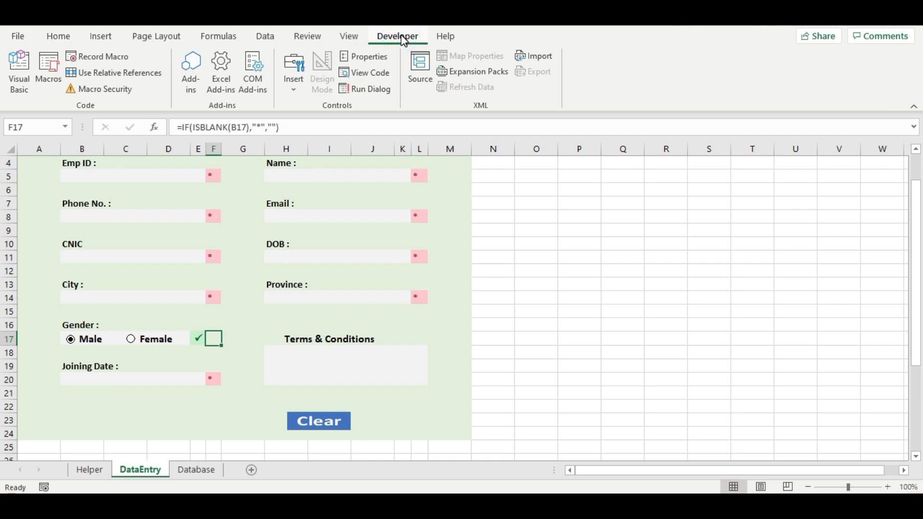
# - Insert a check box beside the Terms & Conditions label and test ticking it
pyautogui.click(295, 86)
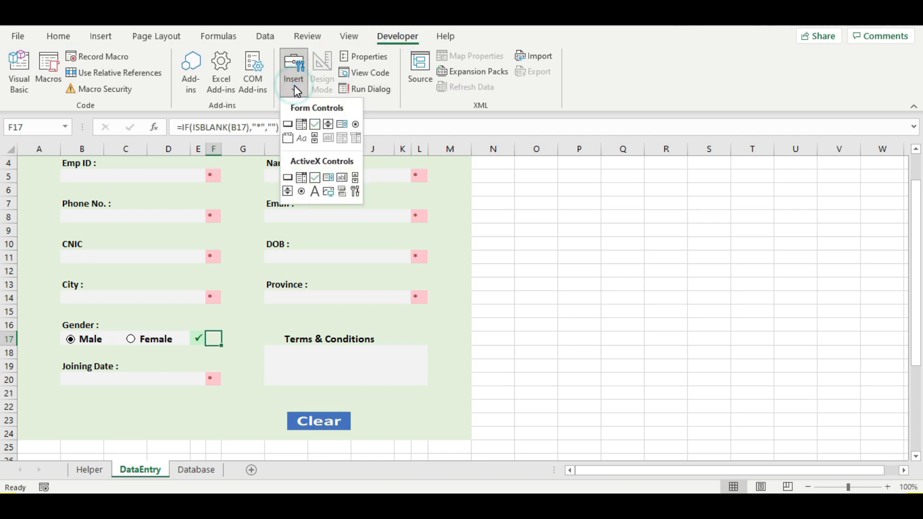
pyautogui.click(316, 126)
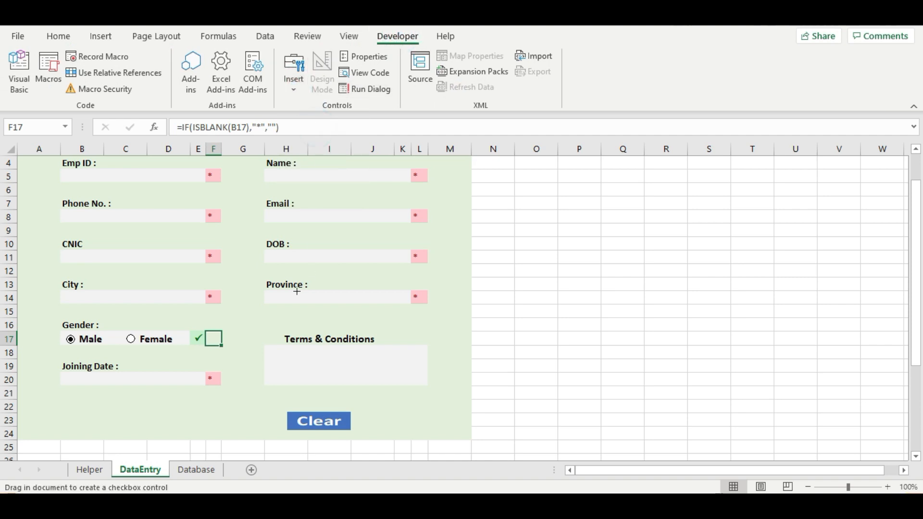
pyautogui.moveTo(264, 329)
pyautogui.mouseDown()
pyautogui.moveTo(312, 353)
pyautogui.moveTo(410, 337)
pyautogui.moveTo(402, 325)
pyautogui.mouseUp()
pyautogui.click(406, 331)
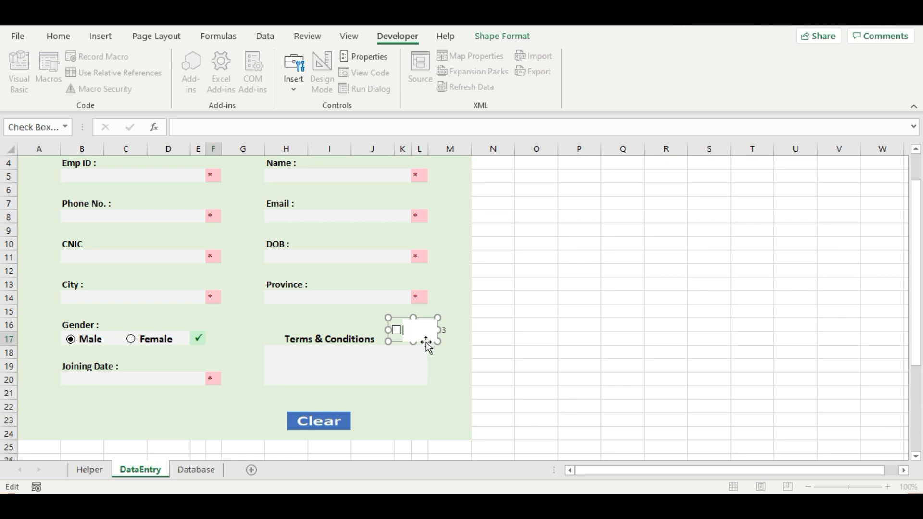
pyautogui.click(399, 322)
pyautogui.click(413, 326)
pyautogui.click(402, 320)
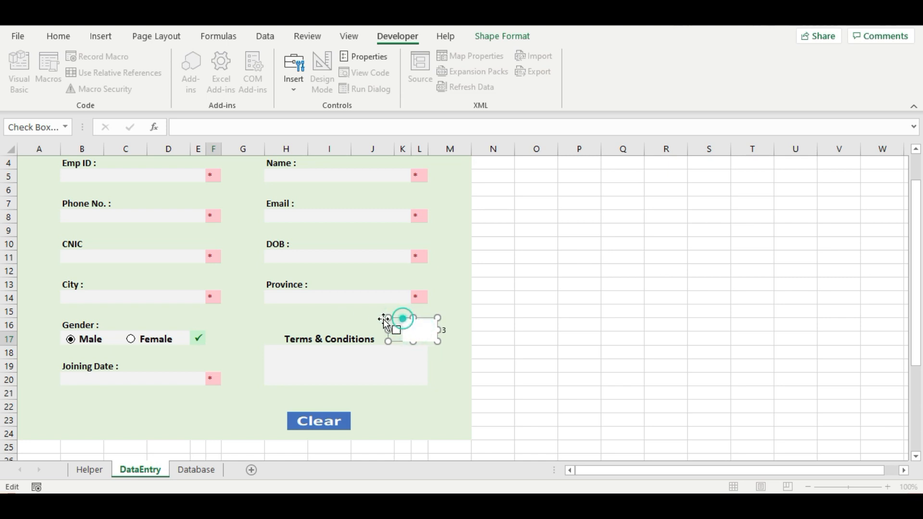
pyautogui.click(390, 326)
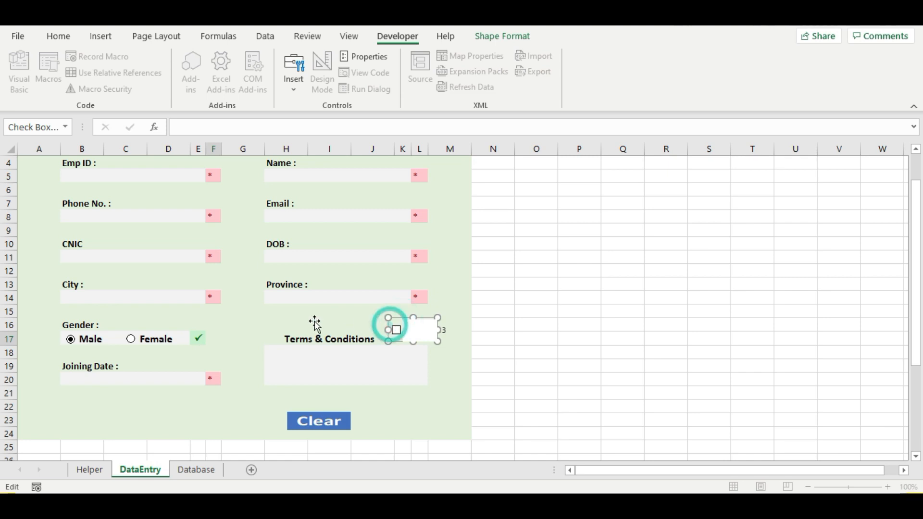
pyautogui.click(408, 355)
pyautogui.click(402, 332)
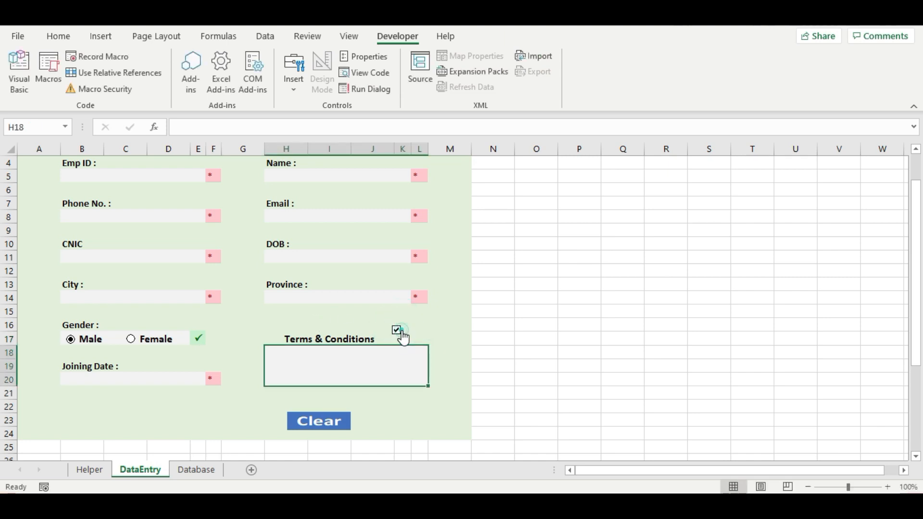
# - Move the check box left of the Terms & Conditions label and stretch it across the label
pyautogui.keyDown('ctrl'); pyautogui.click(398, 331); pyautogui.keyUp('ctrl')
pyautogui.moveTo(397, 331); pyautogui.dragTo(293, 346)
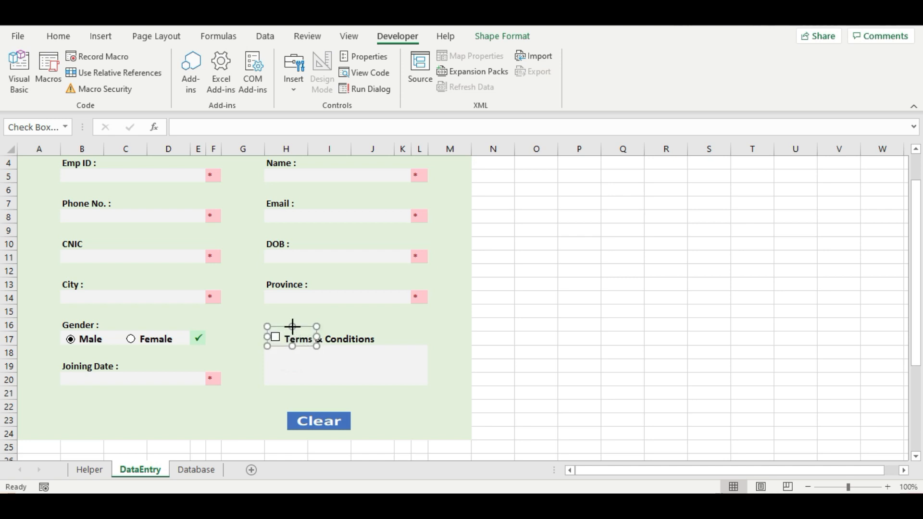
pyautogui.moveTo(292, 327); pyautogui.dragTo(293, 333)
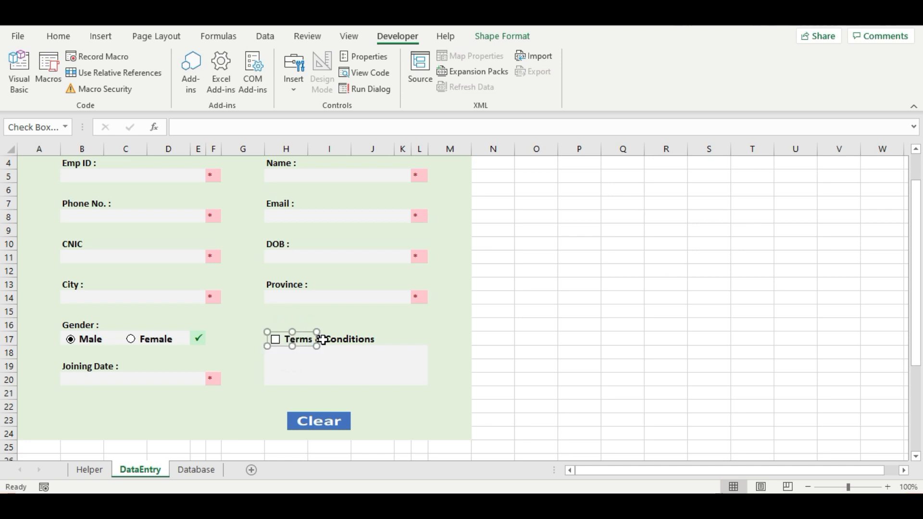
pyautogui.click(318, 347)
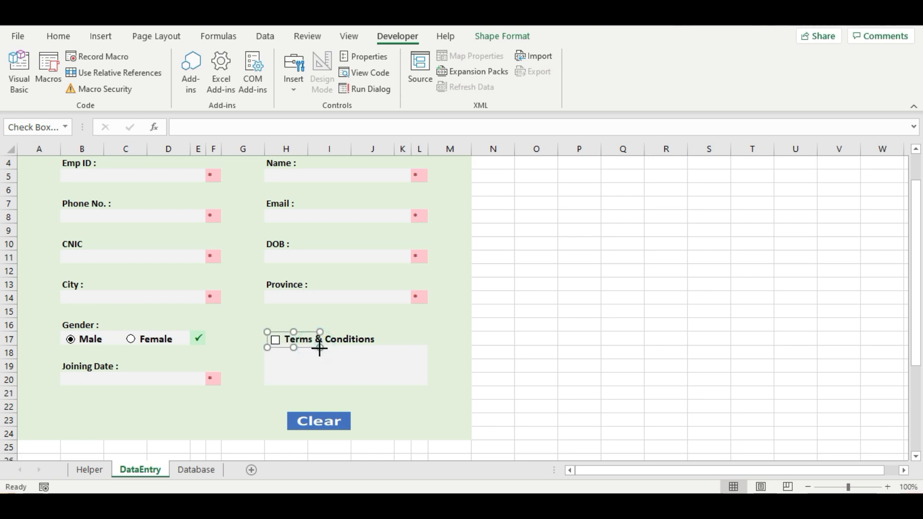
pyautogui.moveTo(320, 349); pyautogui.dragTo(381, 343)
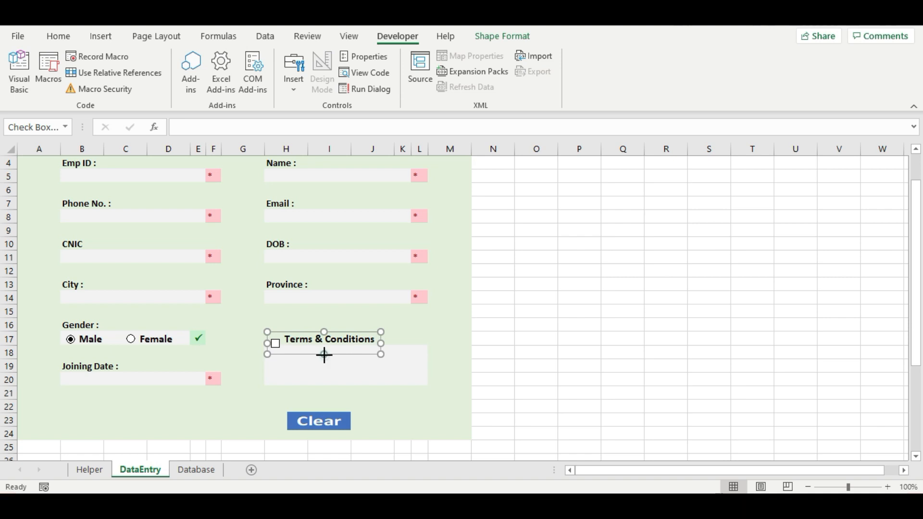
pyautogui.click(323, 352)
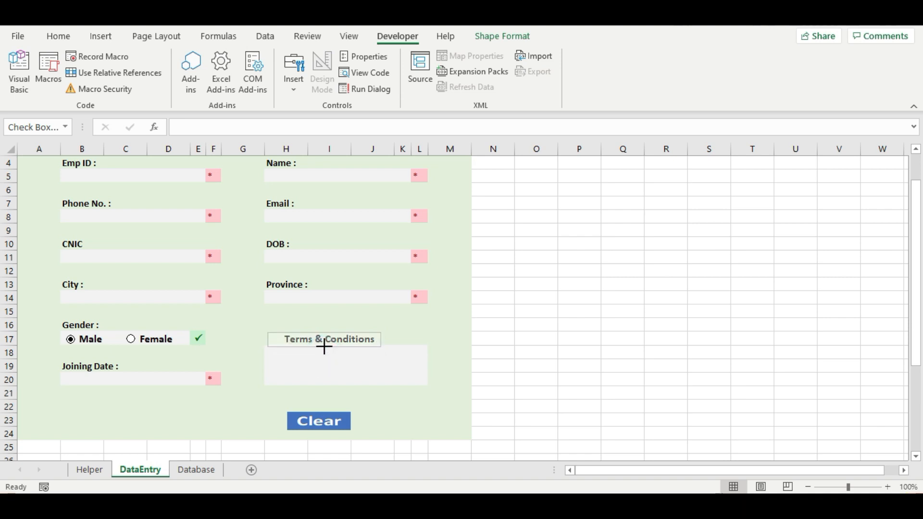
pyautogui.keyDown('ctrl'); pyautogui.click(325, 346); pyautogui.keyUp('ctrl')
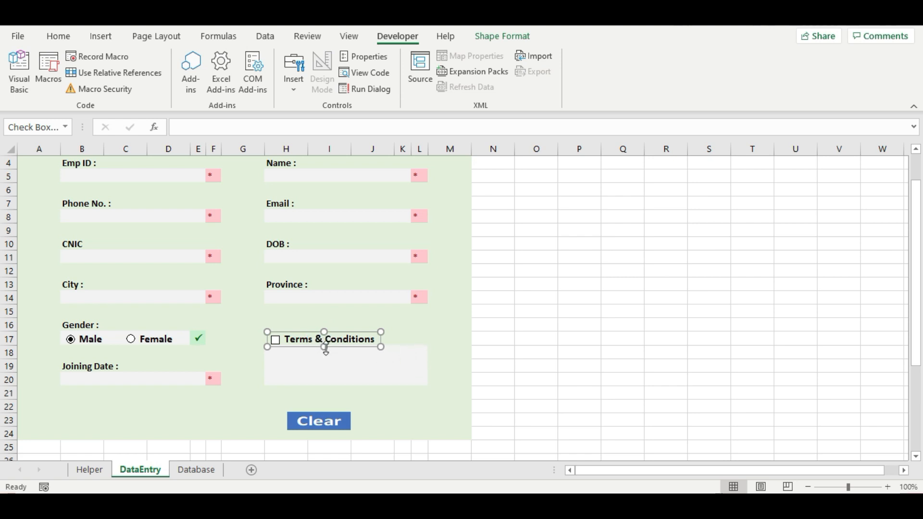
pyautogui.moveTo(326, 349); pyautogui.dragTo(324, 346)
pyautogui.click(398, 345)
pyautogui.click(445, 337)
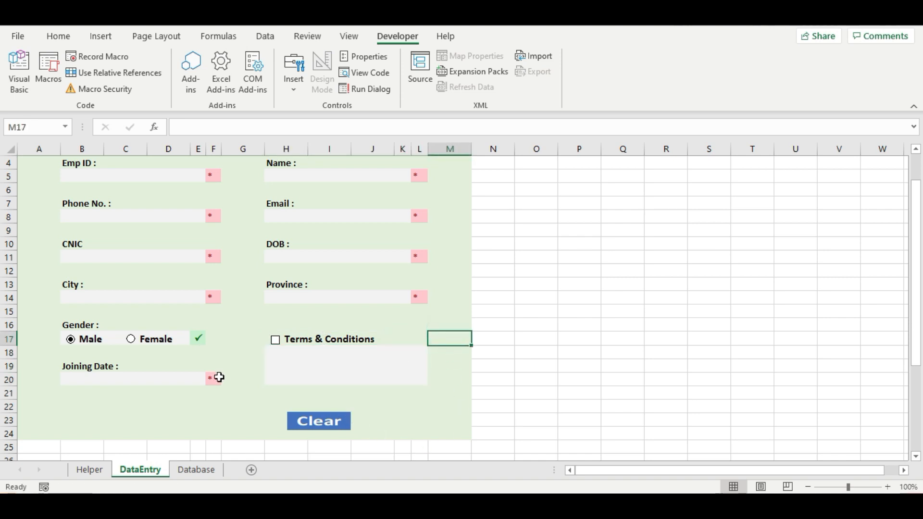
# - Test the check box, leave it unticked, and apply Middle Align to label cell H17
pyautogui.click(295, 339)
pyautogui.click(296, 339)
pyautogui.keyDown('ctrl'); pyautogui.click(360, 340); pyautogui.keyUp('ctrl')
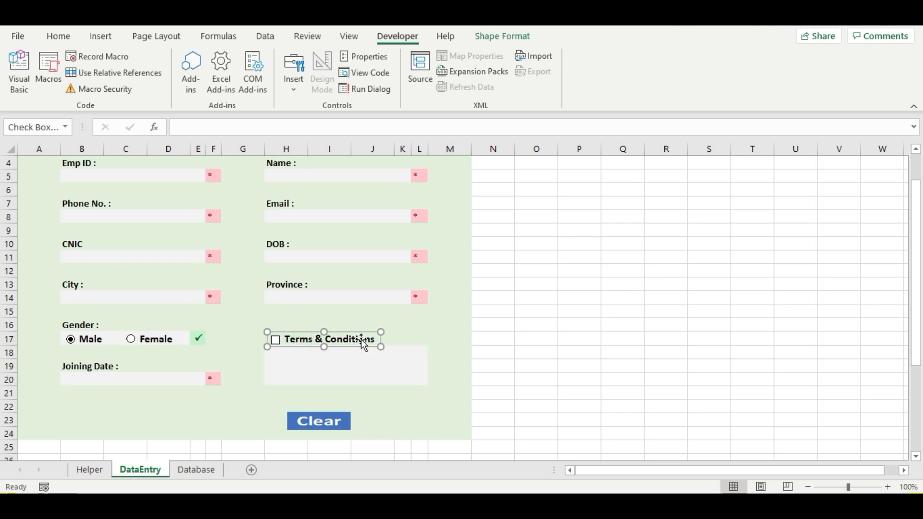
pyautogui.click(54, 35)
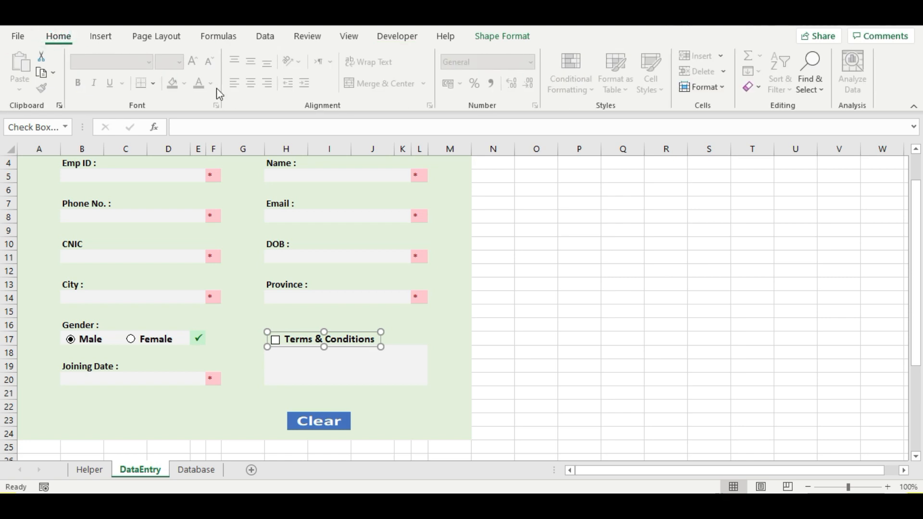
pyautogui.click(432, 352)
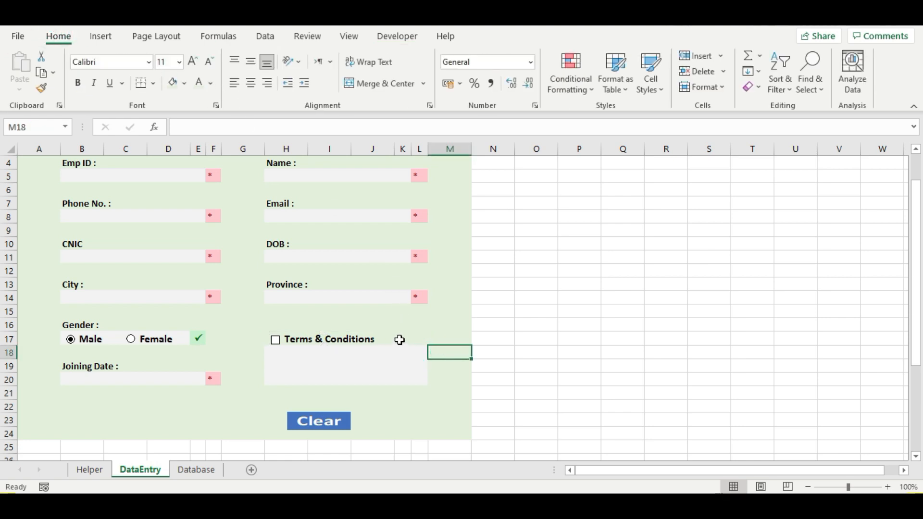
pyautogui.click(401, 339)
pyautogui.doubleClick(385, 339)
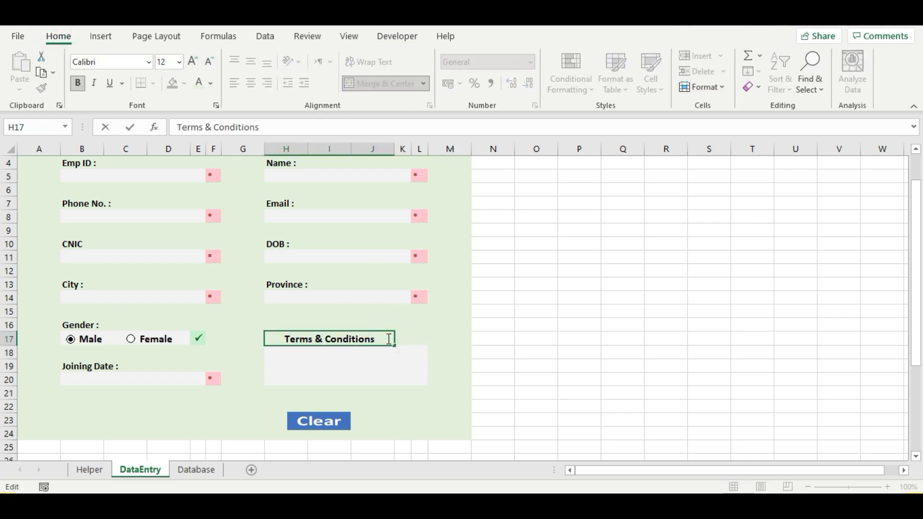
pyautogui.click(391, 363)
pyautogui.click(384, 338)
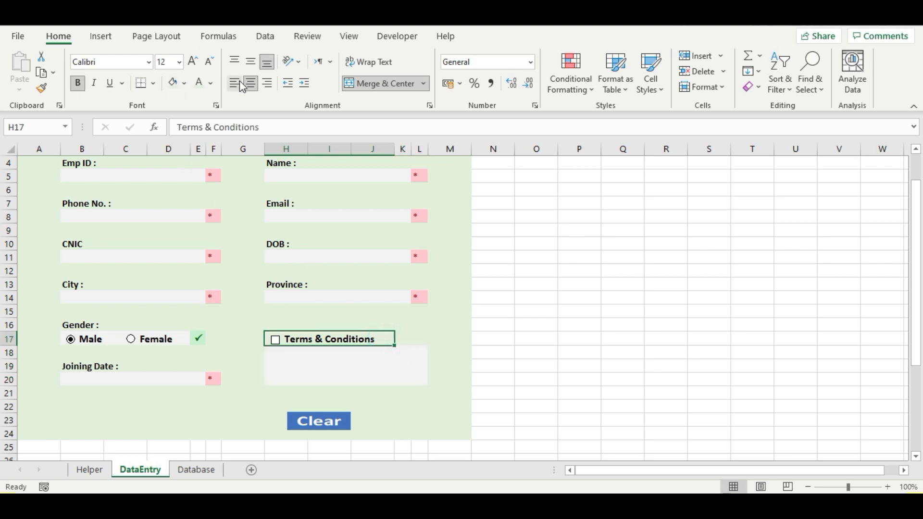
pyautogui.click(251, 62)
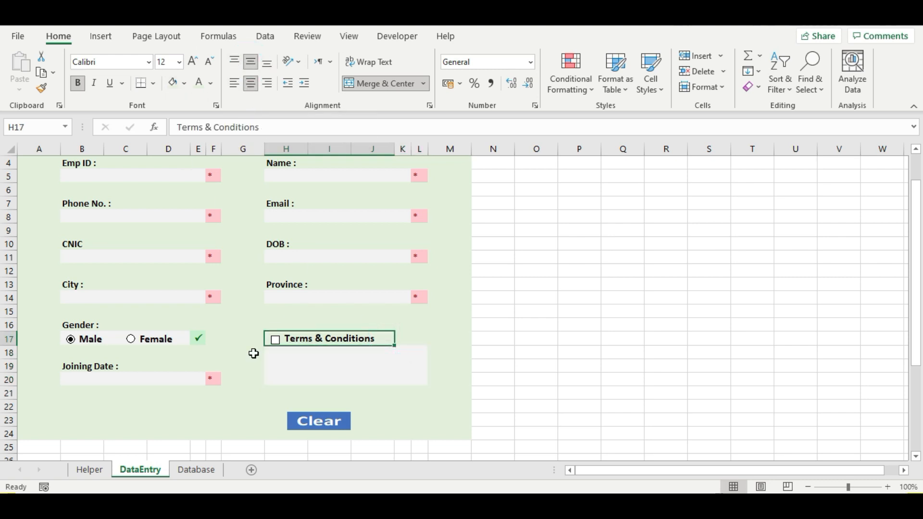
pyautogui.click(323, 356)
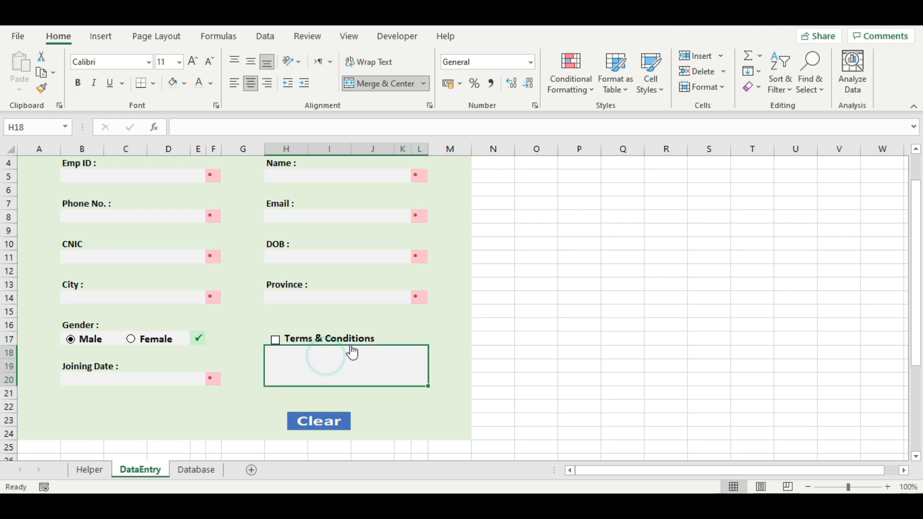
# - Check the check box alignment against the label, then select Emp ID cell B5
pyautogui.keyDown('ctrl'); pyautogui.click(279, 339); pyautogui.keyUp('ctrl')
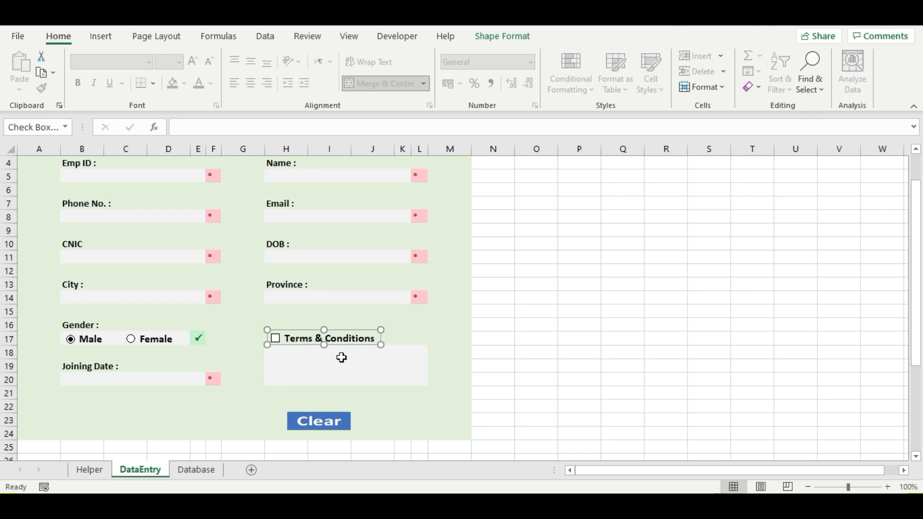
pyautogui.click(405, 339)
pyautogui.click(337, 364)
pyautogui.scroll(1, 283, 359)
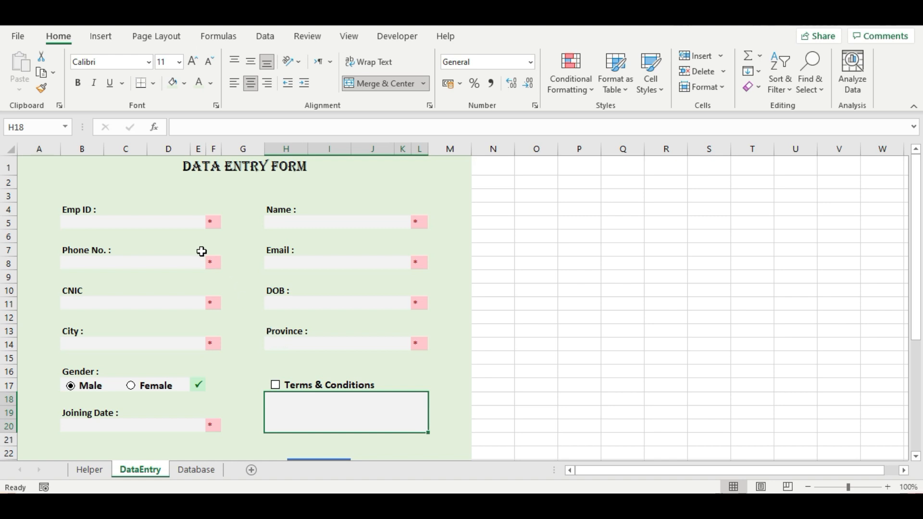
pyautogui.click(147, 220)
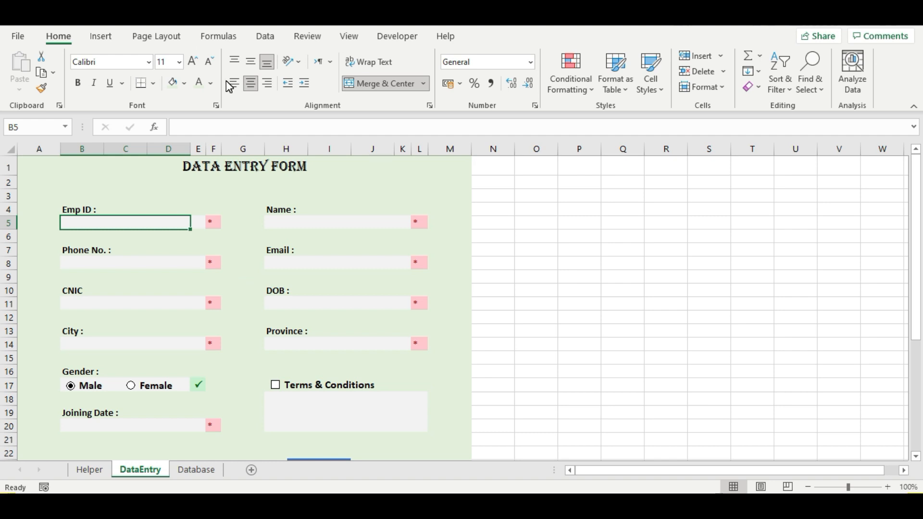
# - Give B5 a Custom validation and begin the formula =and(isnumber(B5),len(B5)=4)
pyautogui.click(266, 37)
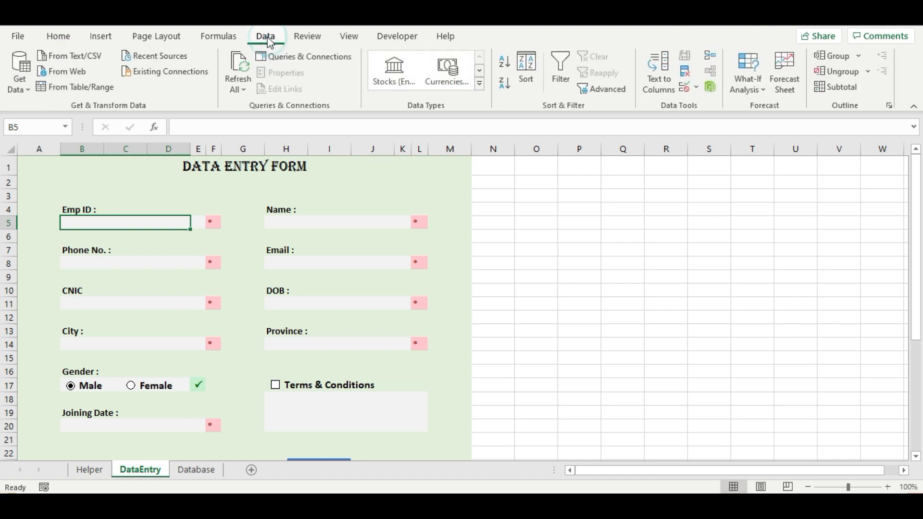
pyautogui.click(683, 89)
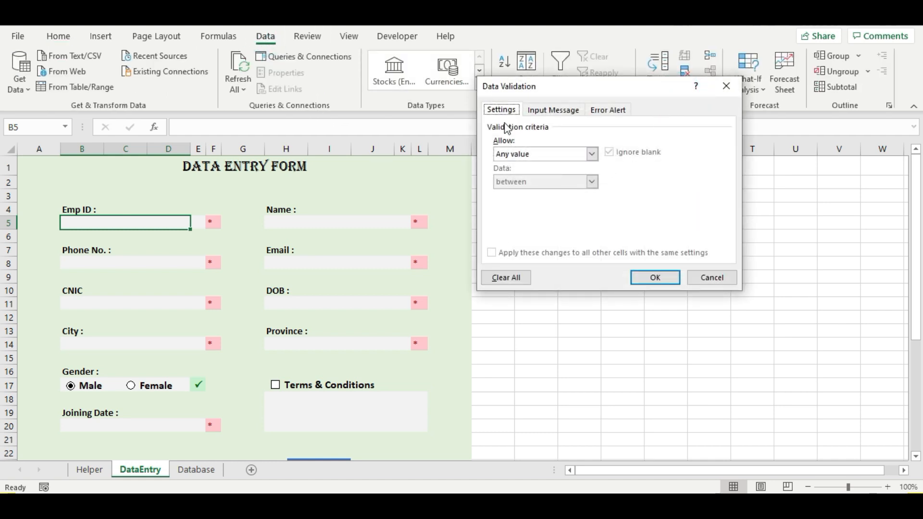
pyautogui.click(572, 155)
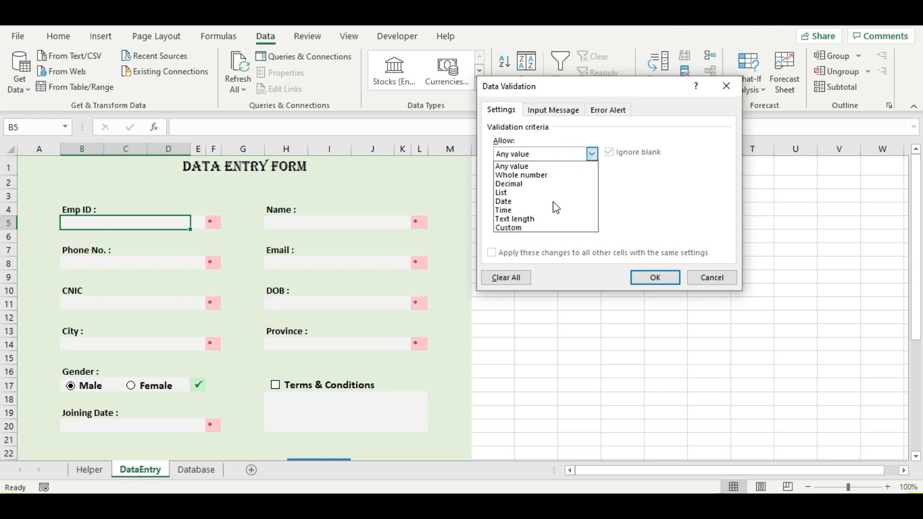
pyautogui.click(532, 228)
pyautogui.click(532, 208)
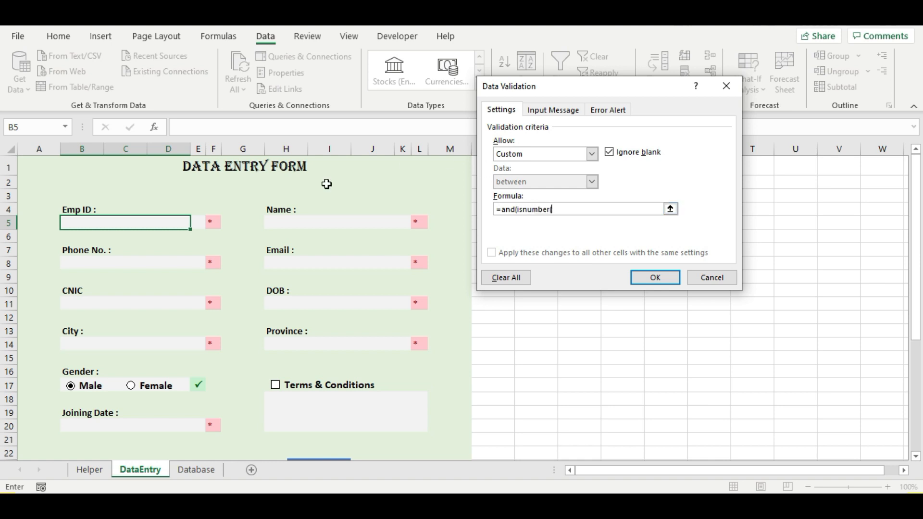
pyautogui.click(145, 226)
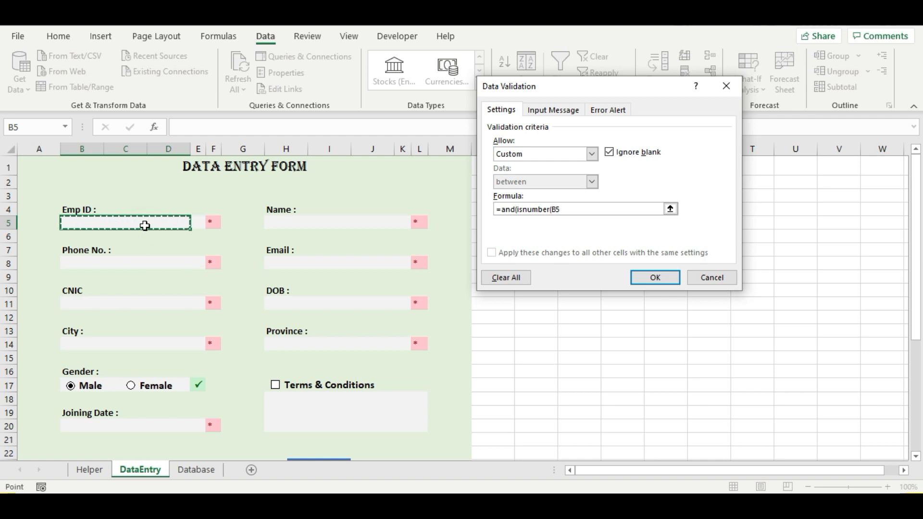
pyautogui.write('),len(')
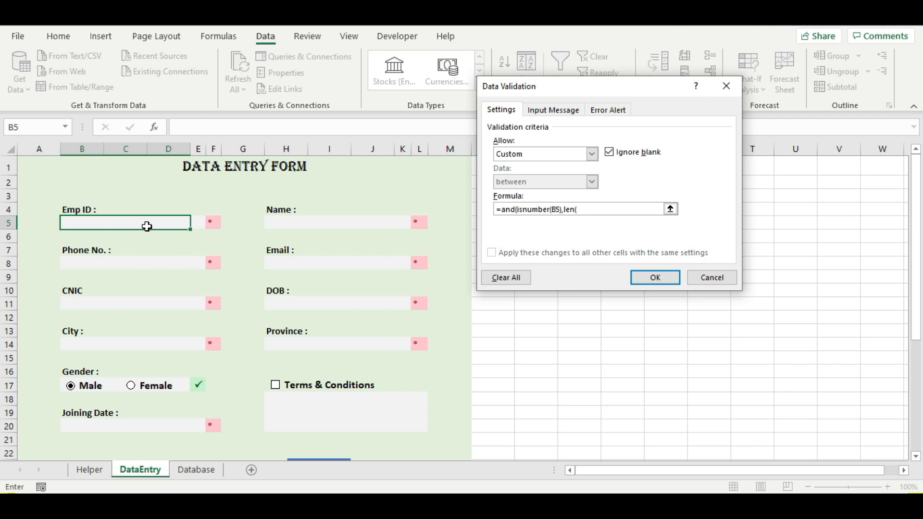
pyautogui.write('B5)=4)')
# - Add the error alert 'Wrong Input' with message 'Emp Id should be of 4 digits' and apply the rule
pyautogui.click(608, 111)
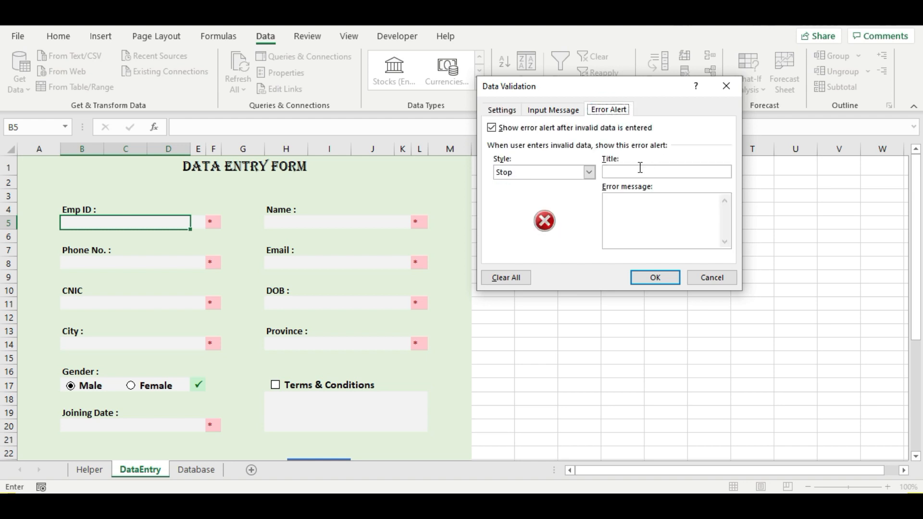
pyautogui.click(612, 172)
pyautogui.write('Wrong I')
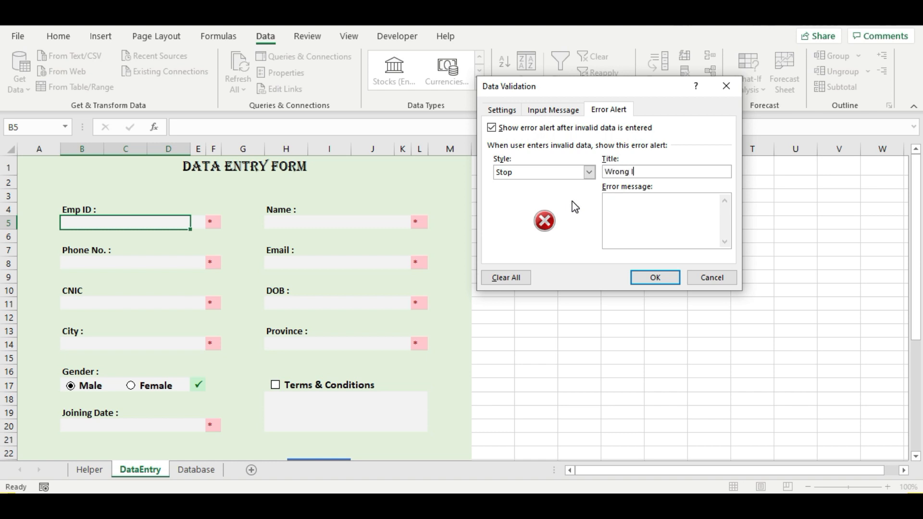
pyautogui.write('nput')
pyautogui.press('Tab')
pyautogui.write('Emp Id should be of')
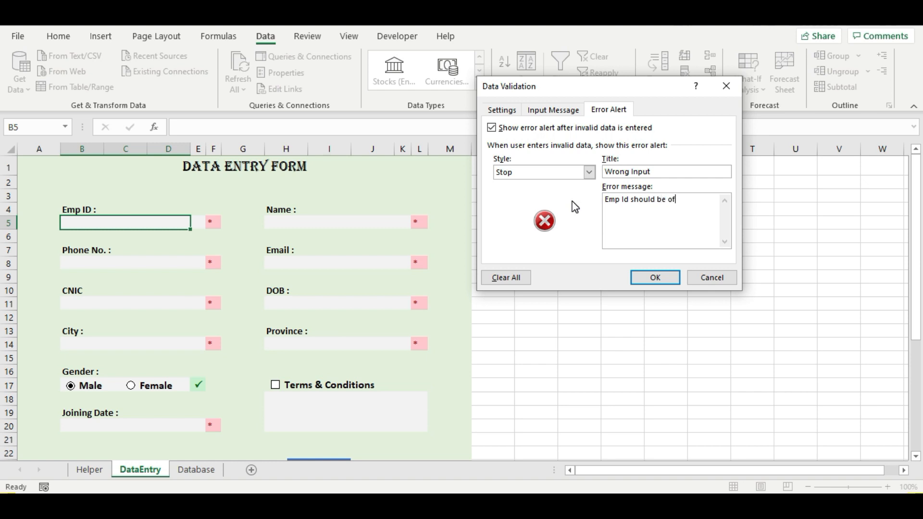
pyautogui.write(' 4 difi')
pyautogui.press('BackSpace')
pyautogui.press('BackSpace')
pyautogui.write('gits')
pyautogui.click(642, 274)
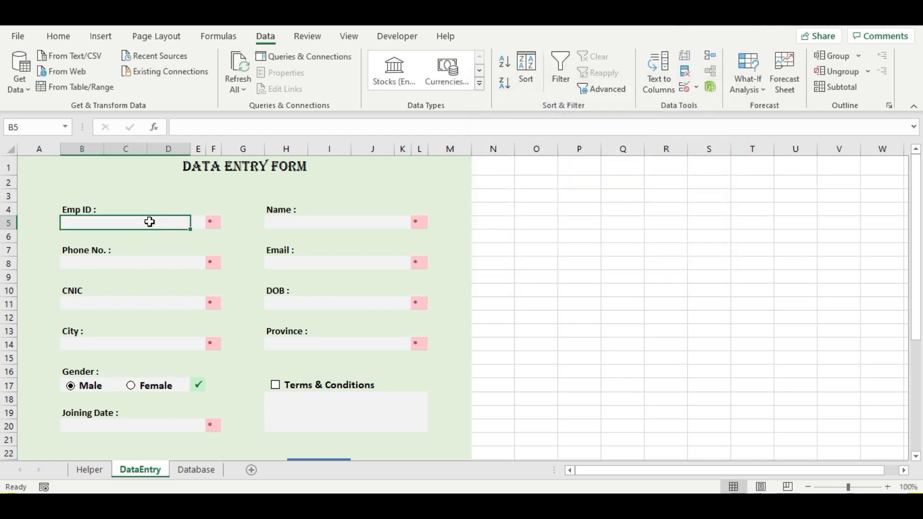
# - Test B5 with invalid entries 'jhkjh' and 123, dismissing each Wrong Input error
pyautogui.write('jhkjh')
pyautogui.press('Return')
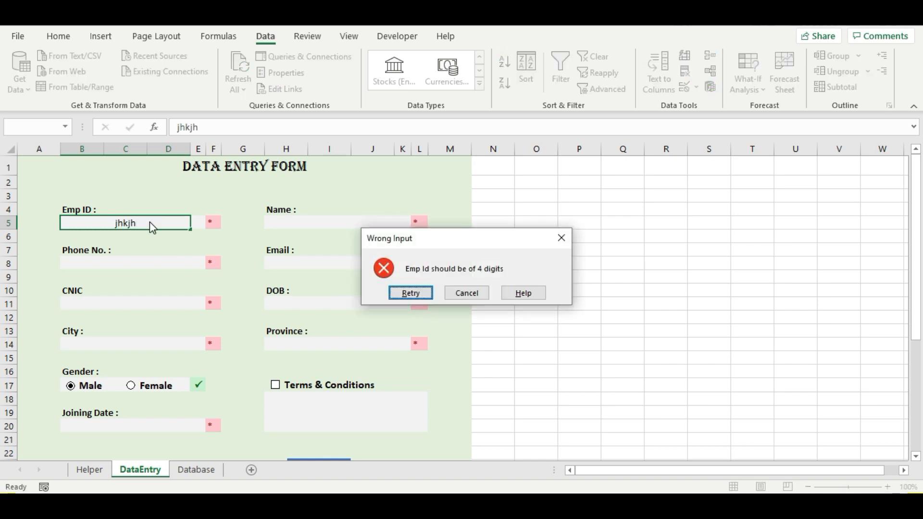
pyautogui.click(466, 294)
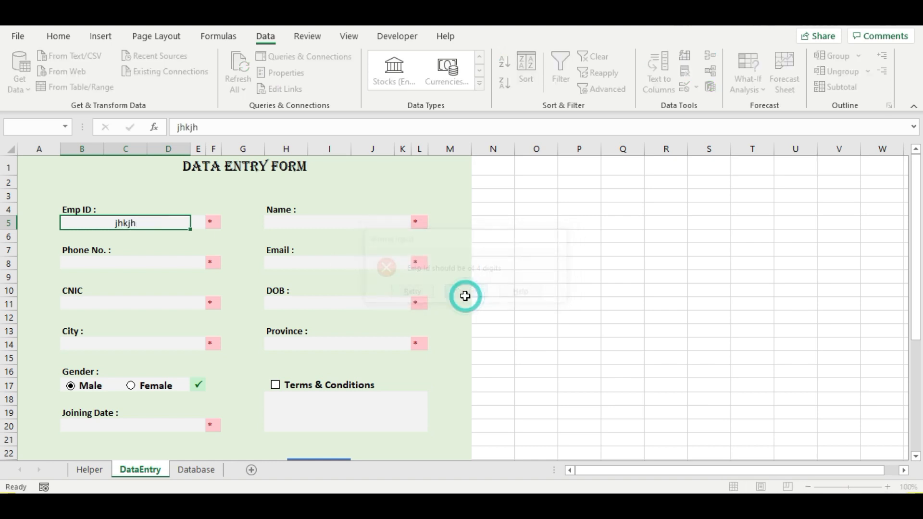
pyautogui.click(154, 224)
pyautogui.write('12')
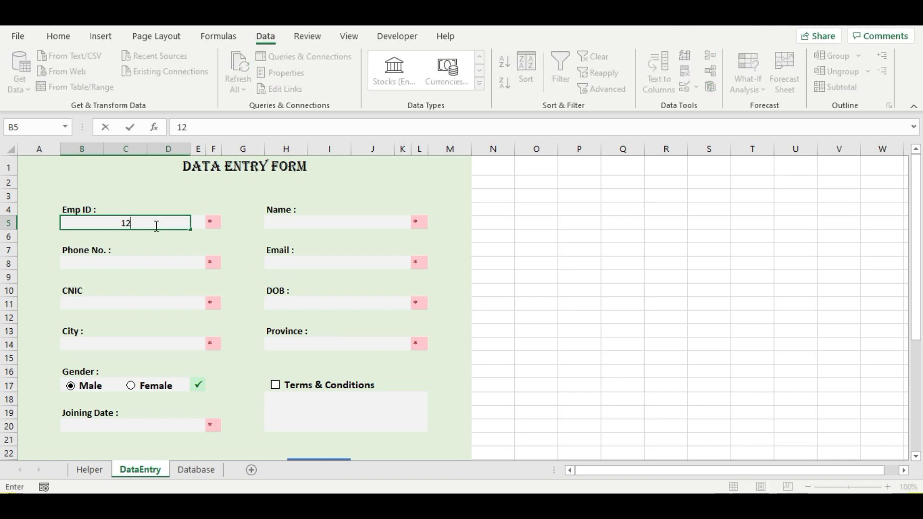
pyautogui.write('3')
pyautogui.press('Return')
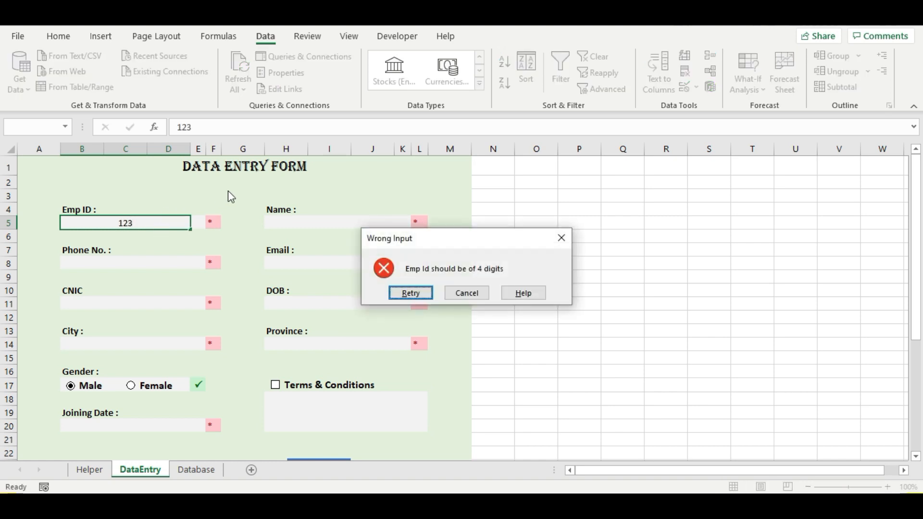
pyautogui.click(455, 294)
# - Enter 1234 as the Emp ID and check that it is accepted with a green tick
pyautogui.click(140, 223)
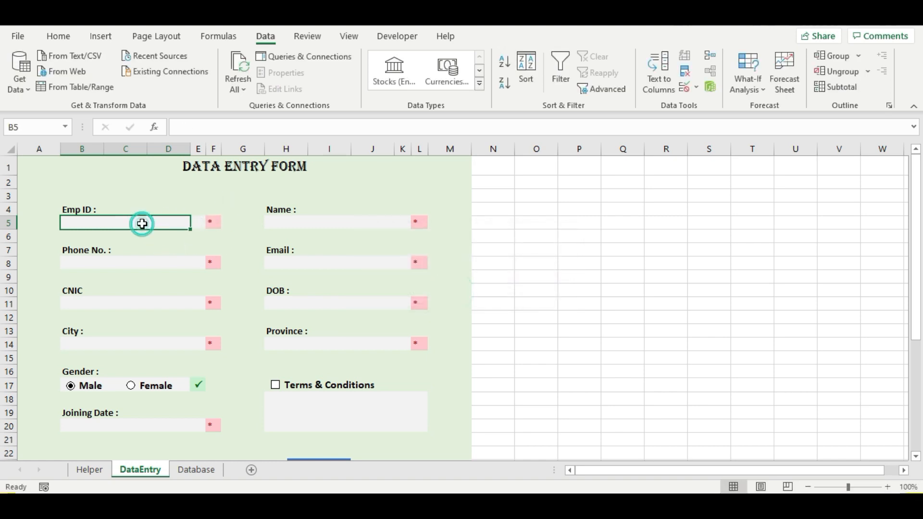
pyautogui.write('4')
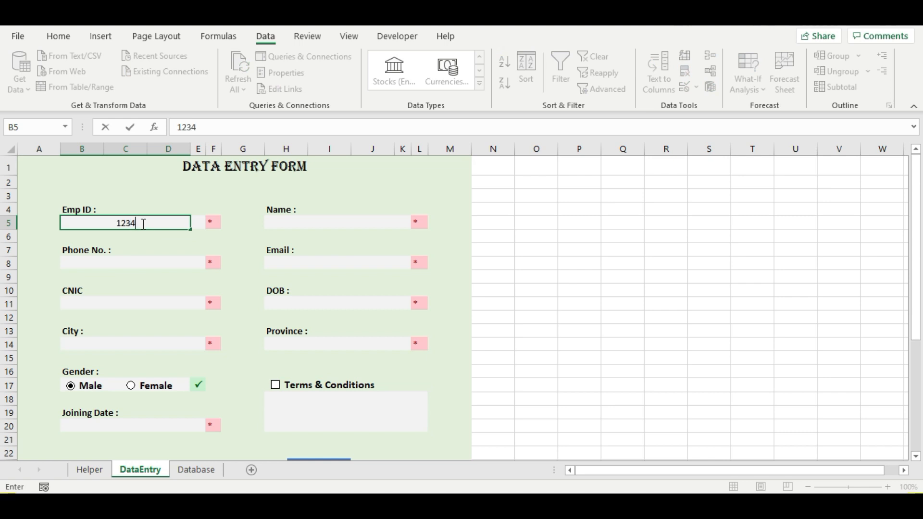
pyautogui.press('Return')
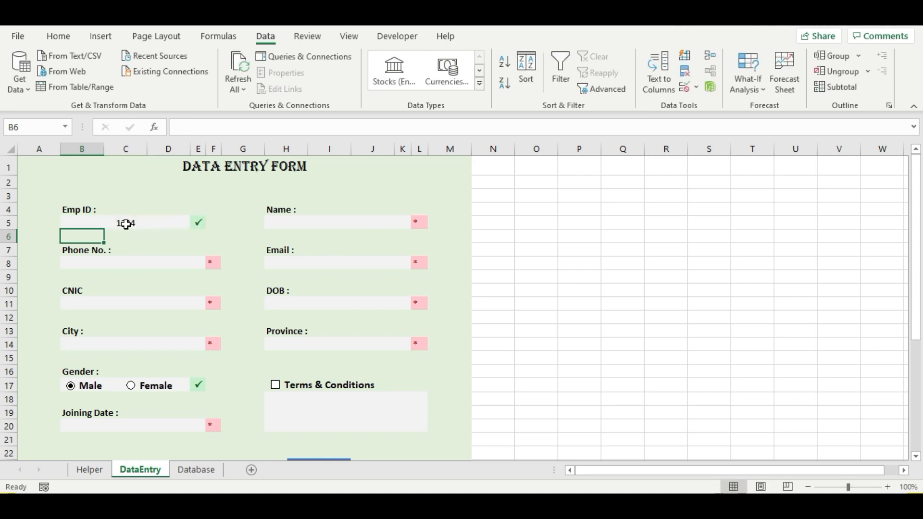
pyautogui.click(126, 223)
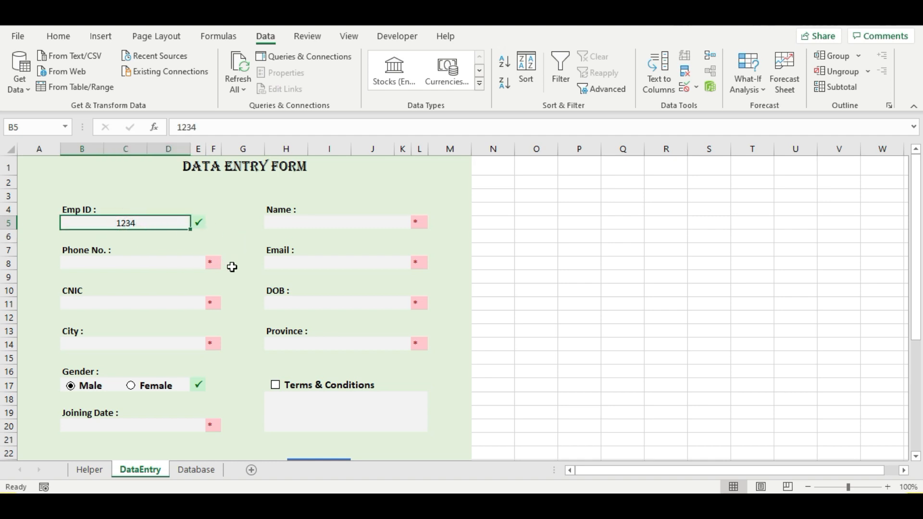
pyautogui.click(201, 223)
pyautogui.click(294, 225)
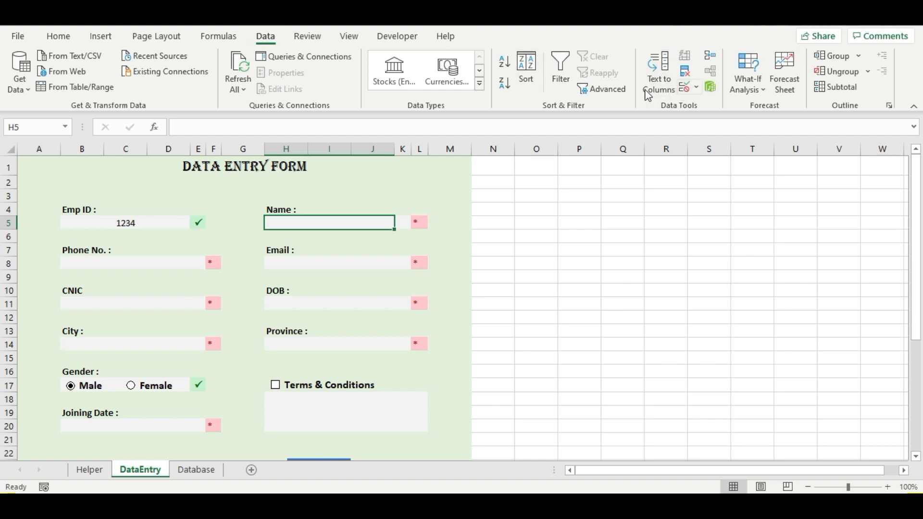
# - Give the Name cell H5 a Custom validation rule with the formula =istext(H5)
pyautogui.click(688, 90)
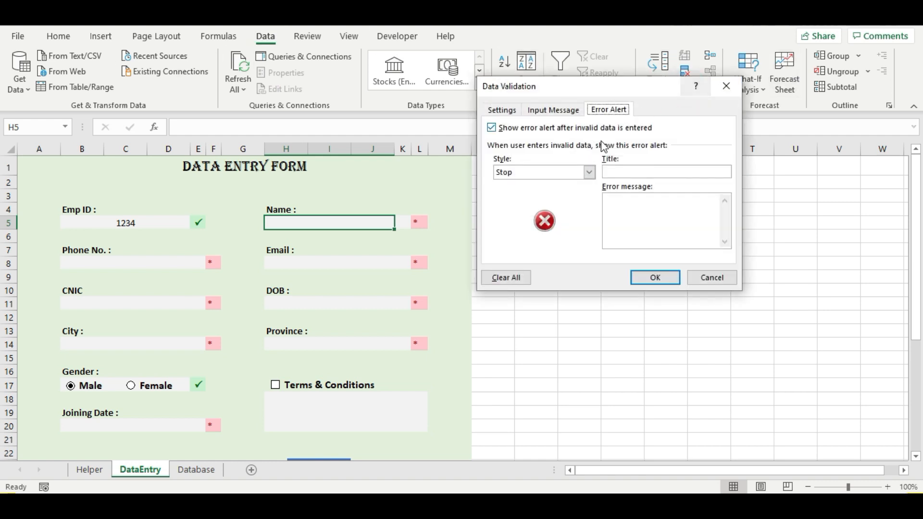
pyautogui.click(501, 109)
pyautogui.click(557, 154)
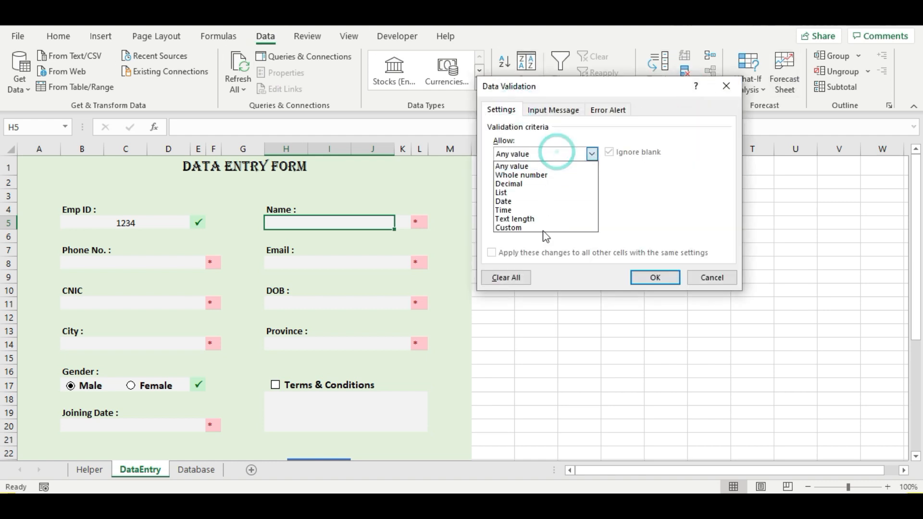
pyautogui.click(527, 227)
pyautogui.click(518, 207)
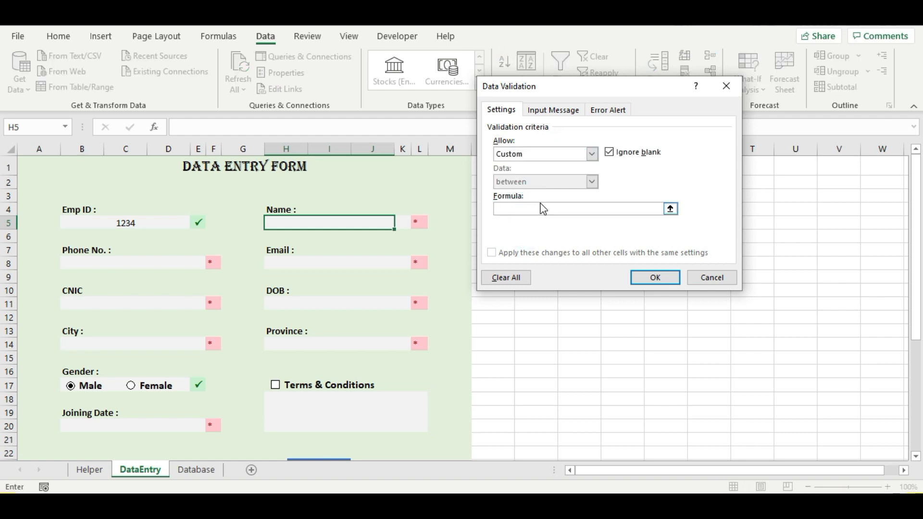
pyautogui.write('=istext(')
pyautogui.click(317, 222)
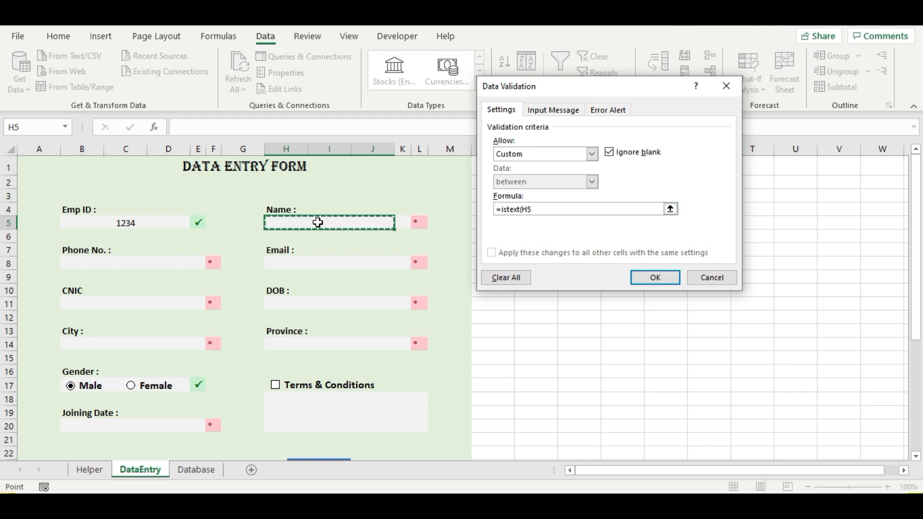
pyautogui.write(')')
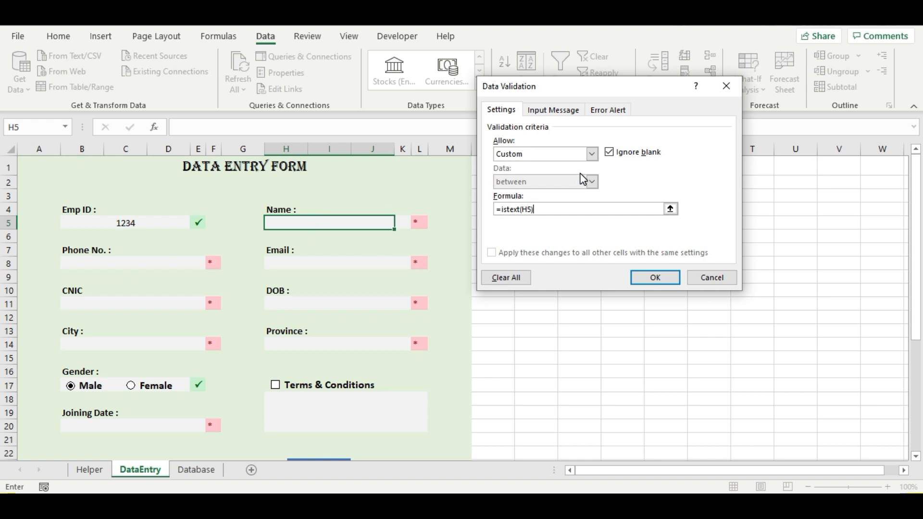
# - Add a 'Wrong Input' error alert with the message 'Only Text allowed' and apply the rule
pyautogui.click(610, 111)
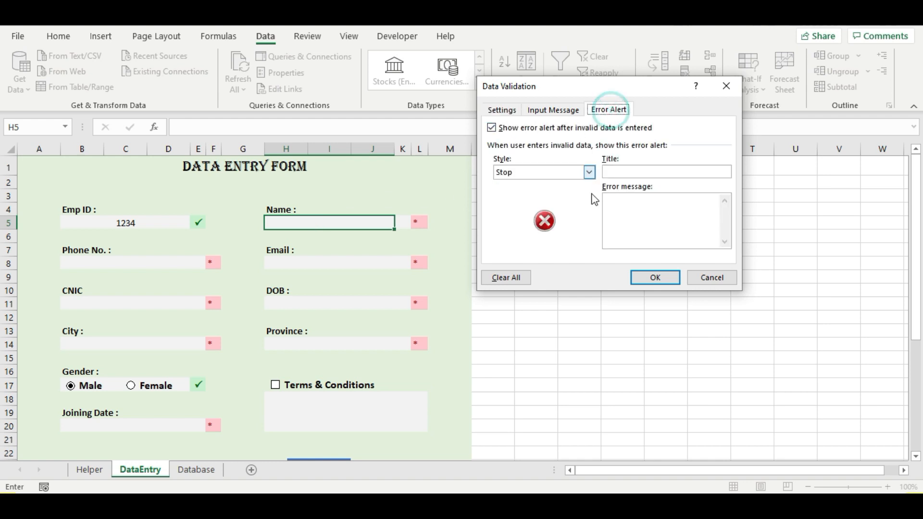
pyautogui.click(618, 172)
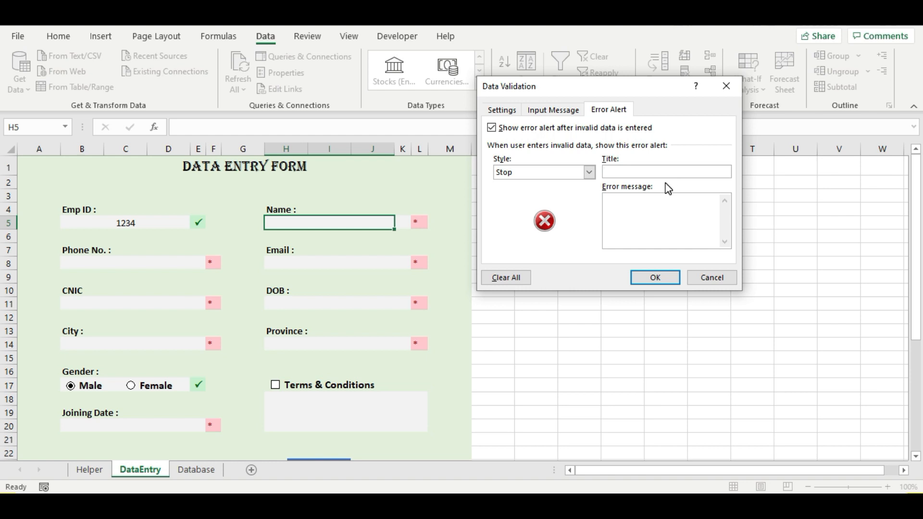
pyautogui.write('Wrong In')
pyautogui.write('put')
pyautogui.write('Only ')
pyautogui.write('Tex')
pyautogui.write('t allowed')
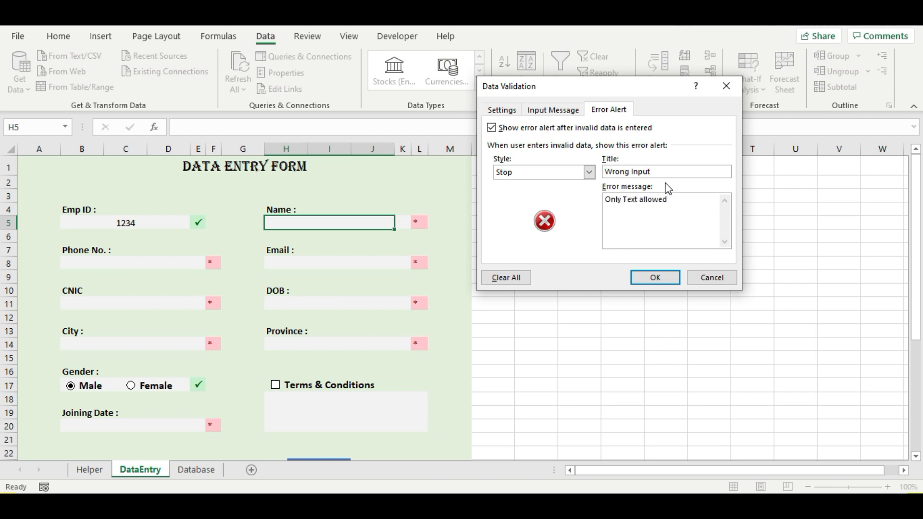
pyautogui.click(671, 279)
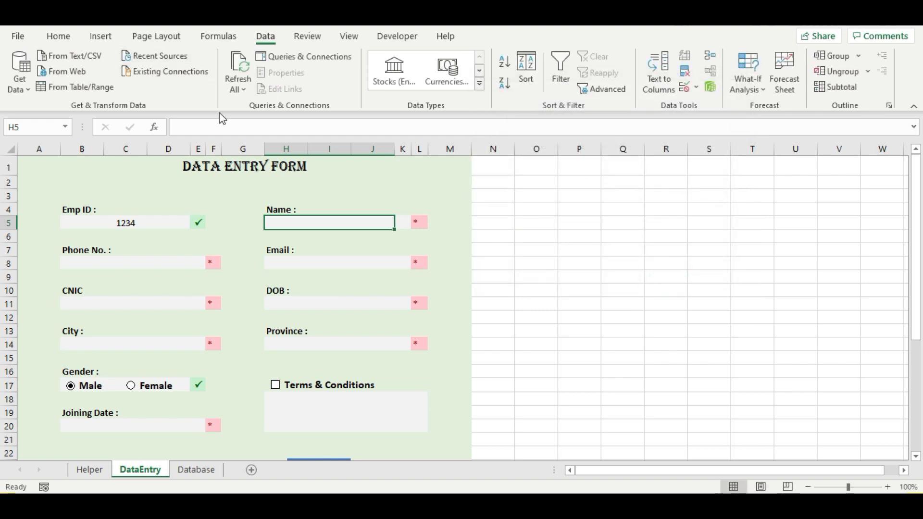
# - Enter 126 in H5 to confirm it is rejected, then dismiss the Wrong Input alert
pyautogui.click(428, 240)
pyautogui.click(333, 224)
pyautogui.write('126')
pyautogui.press('Return')
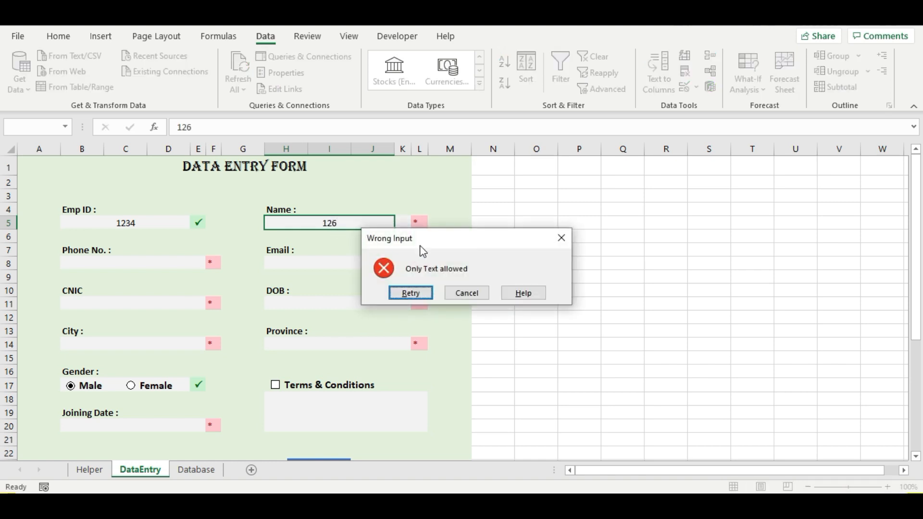
pyautogui.click(467, 293)
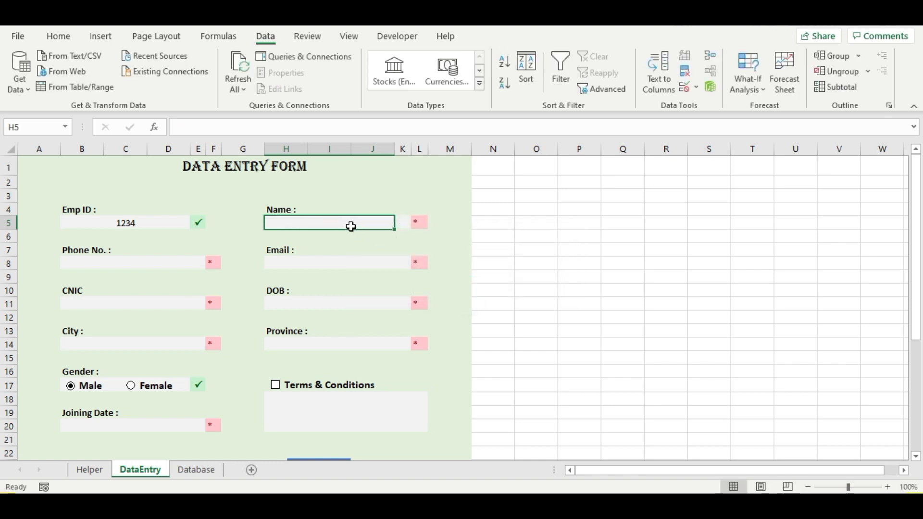
# - Enter a text name in H5 so it is accepted and shows a green tick
pyautogui.click(332, 249)
pyautogui.click(331, 225)
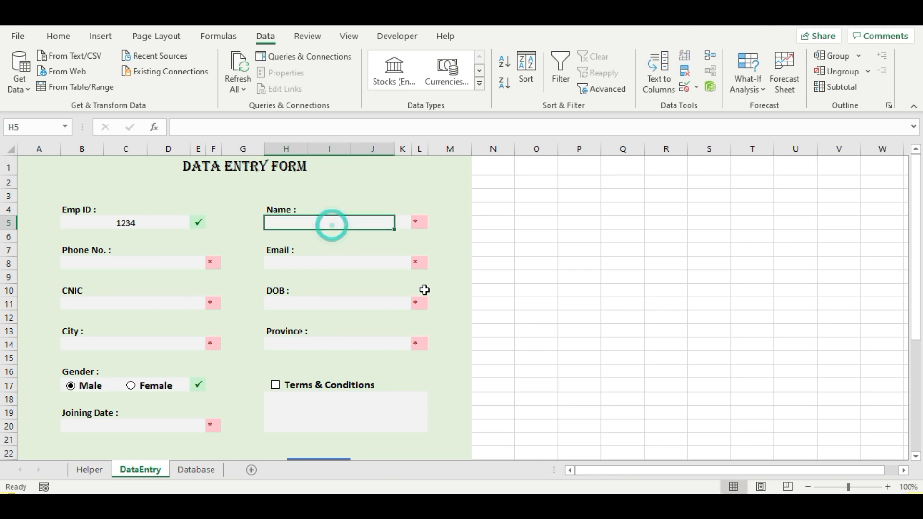
pyautogui.write('John')
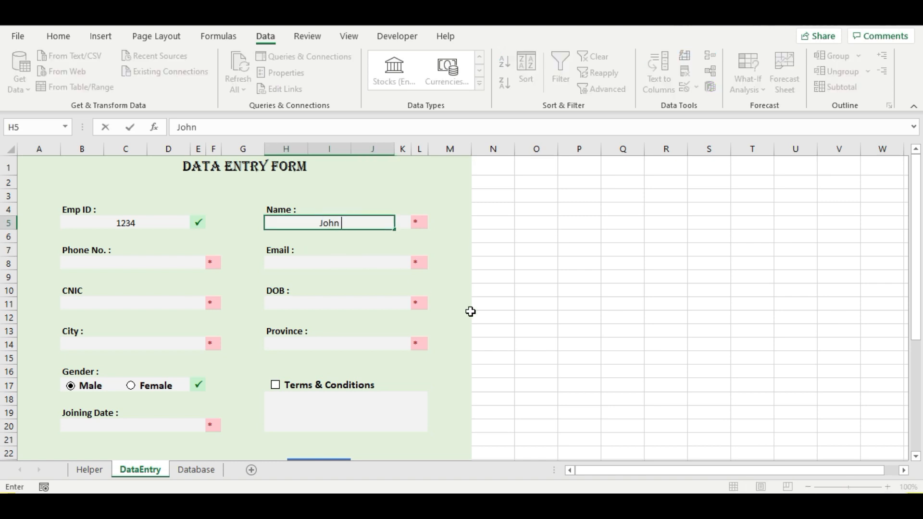
pyautogui.press('Return')
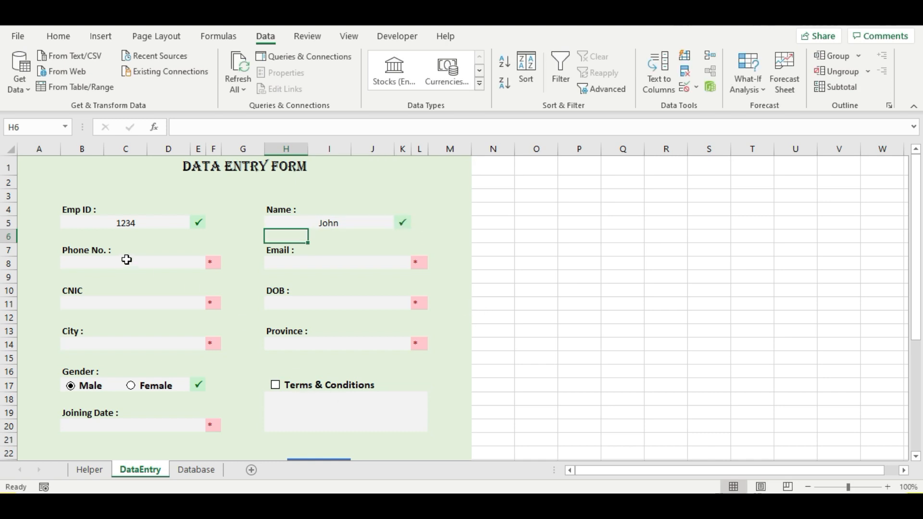
pyautogui.click(126, 263)
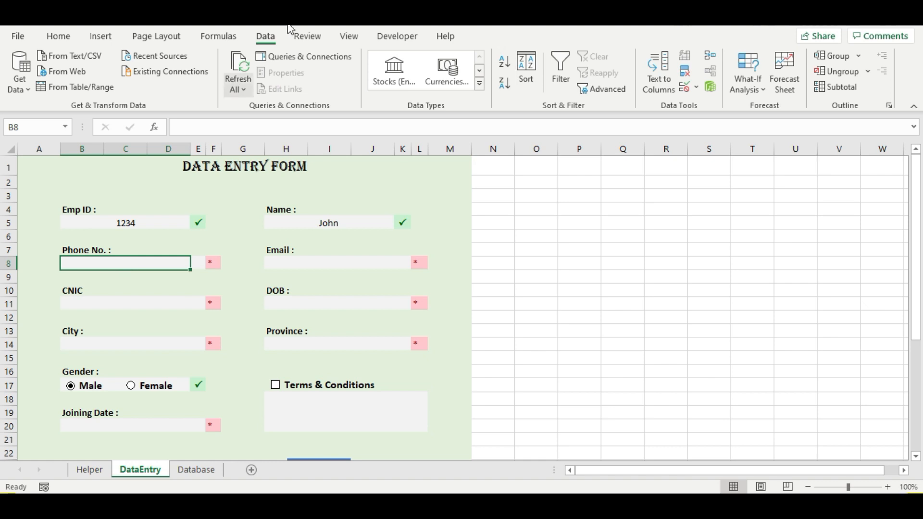
# - Give the Phone No. cell B8 the Custom formula =and(isnumber(B8),len(B8)=10)
pyautogui.click(686, 92)
pyautogui.click(502, 109)
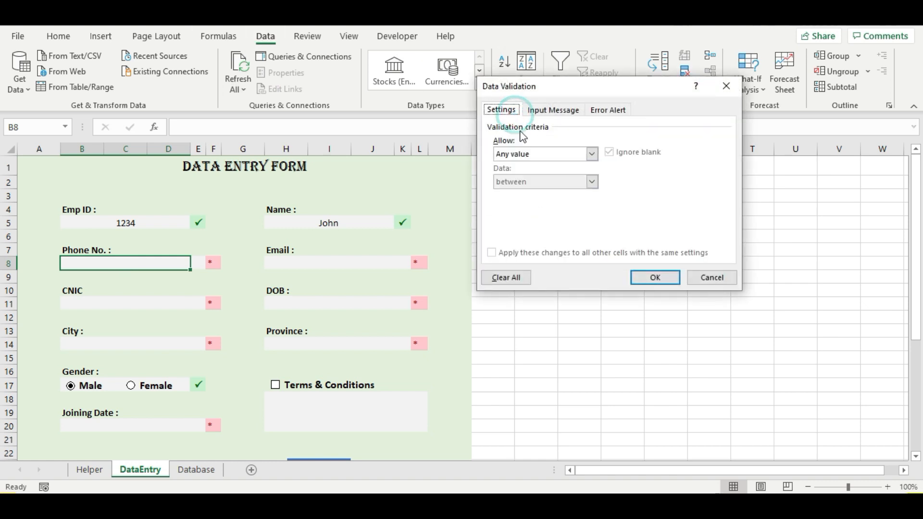
pyautogui.click(541, 153)
pyautogui.click(518, 227)
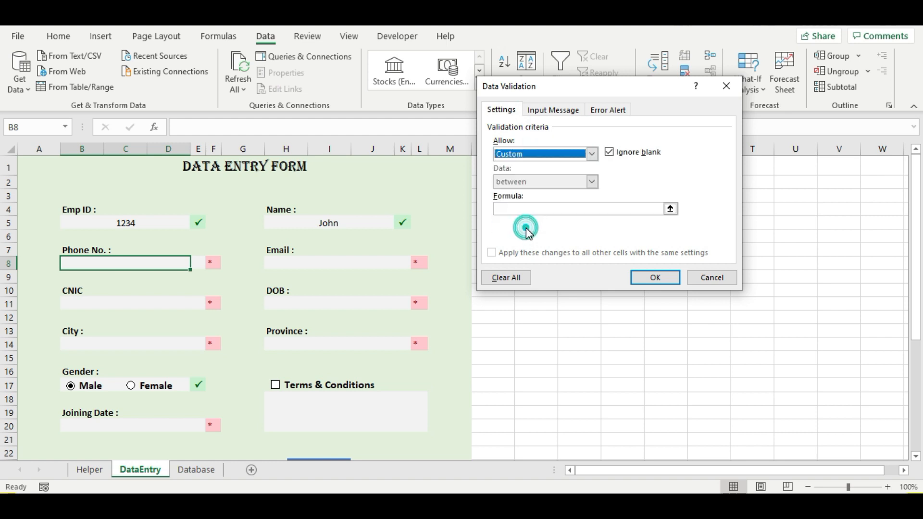
pyautogui.click(519, 208)
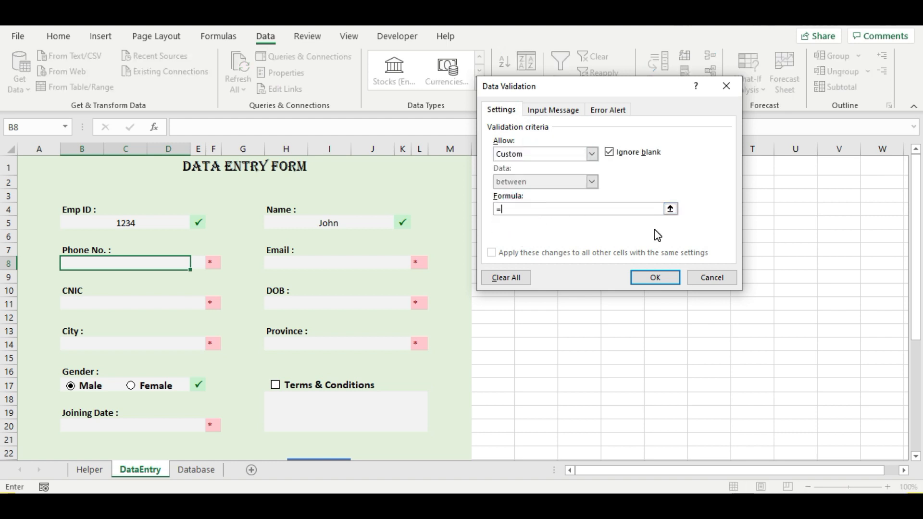
pyautogui.write('=and(isnumber(')
pyautogui.click(108, 260)
pyautogui.write(')')
pyautogui.write(',len(')
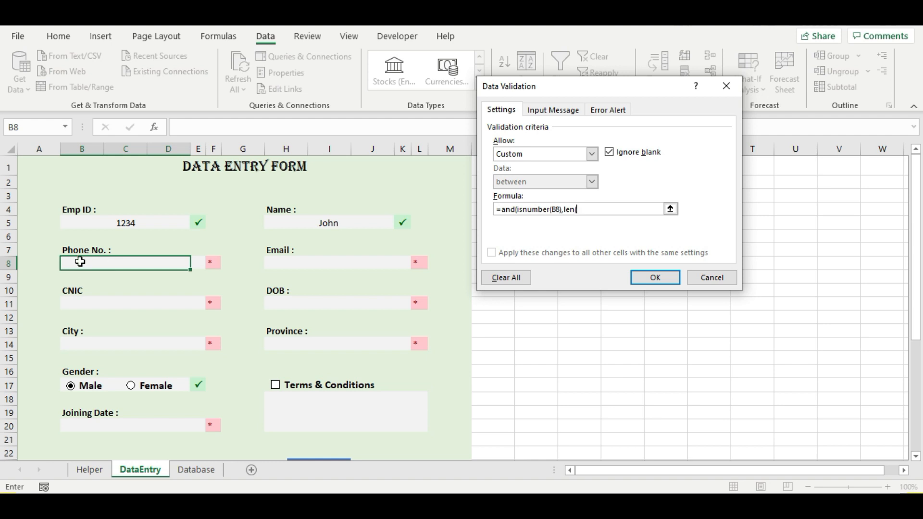
pyautogui.click(84, 264)
pyautogui.write(')=10')
pyautogui.click(645, 279)
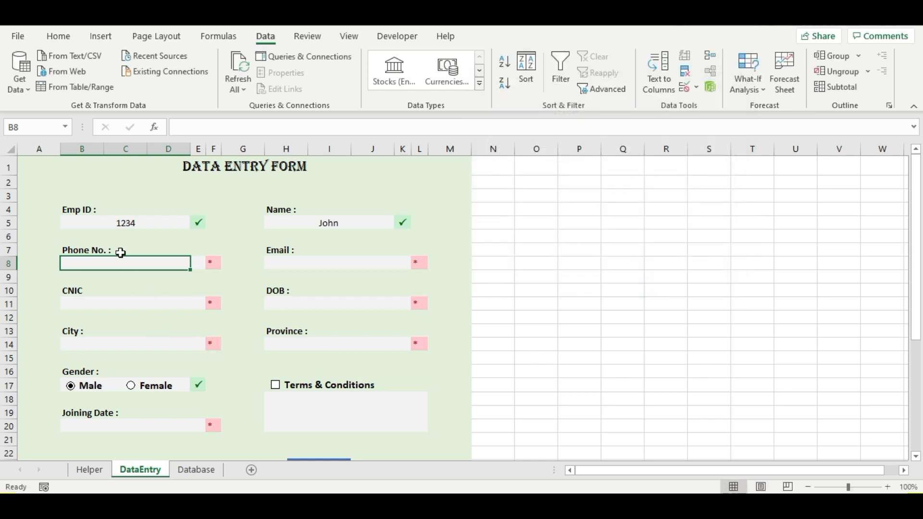
# - Enter a 10-digit test phone number in B8 so it passes validation
pyautogui.click(157, 288)
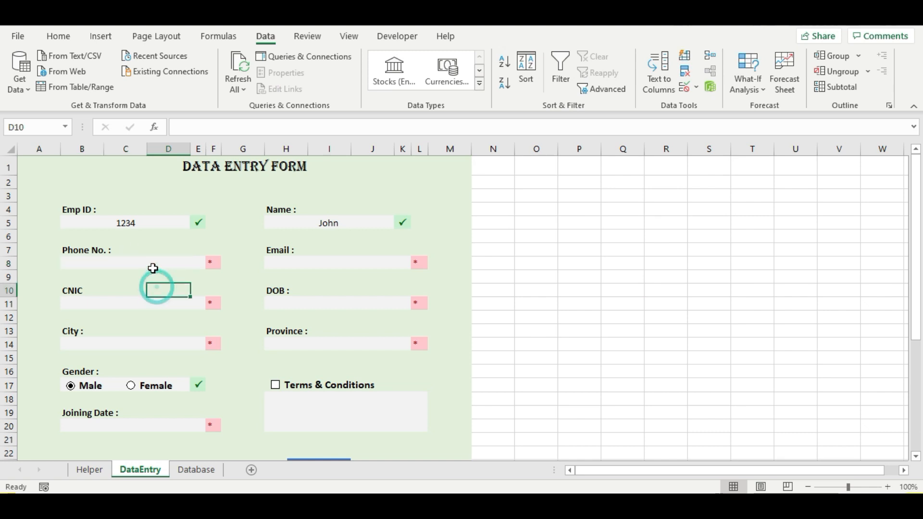
pyautogui.click(153, 268)
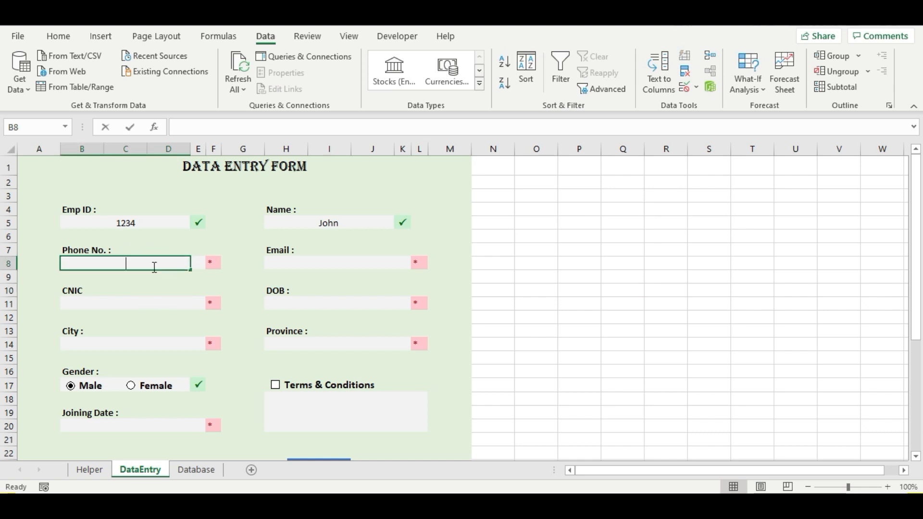
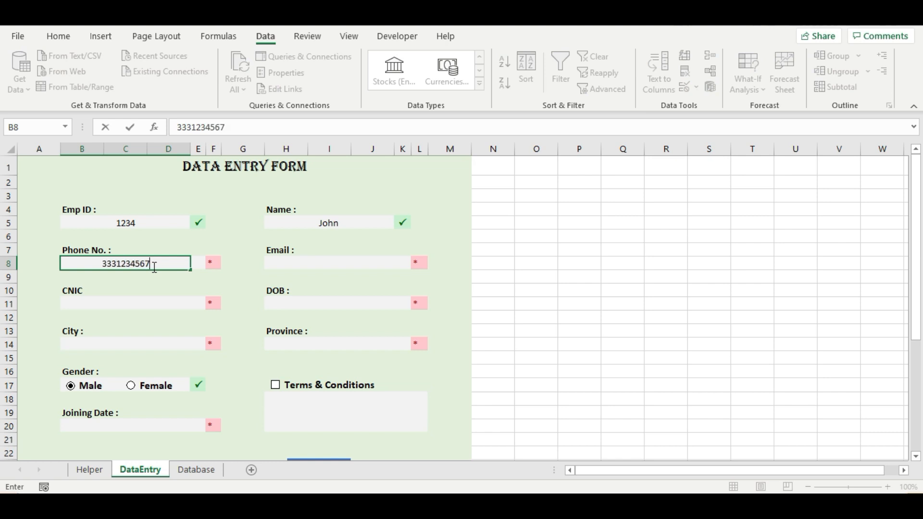
pyautogui.press('Return')
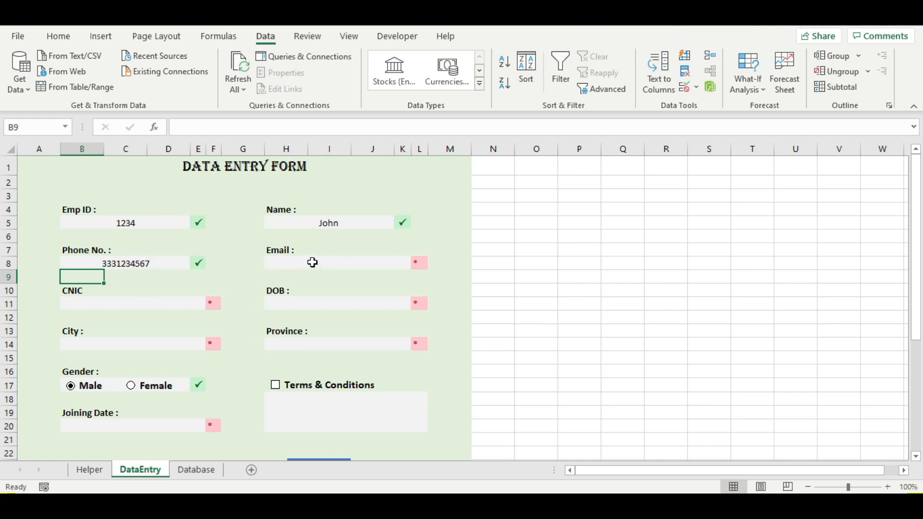
pyautogui.click(312, 262)
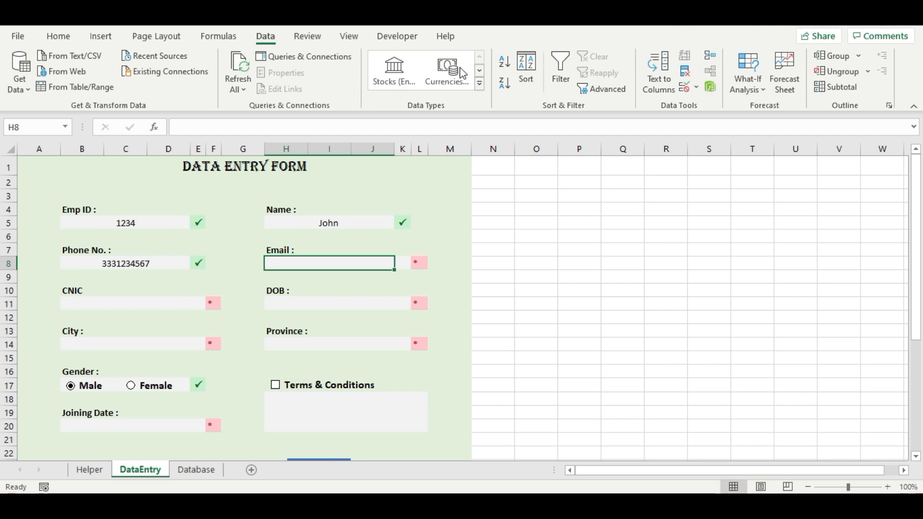
# - Open the Email cell H8's validation rule and clear its existing Custom formula
pyautogui.click(265, 37)
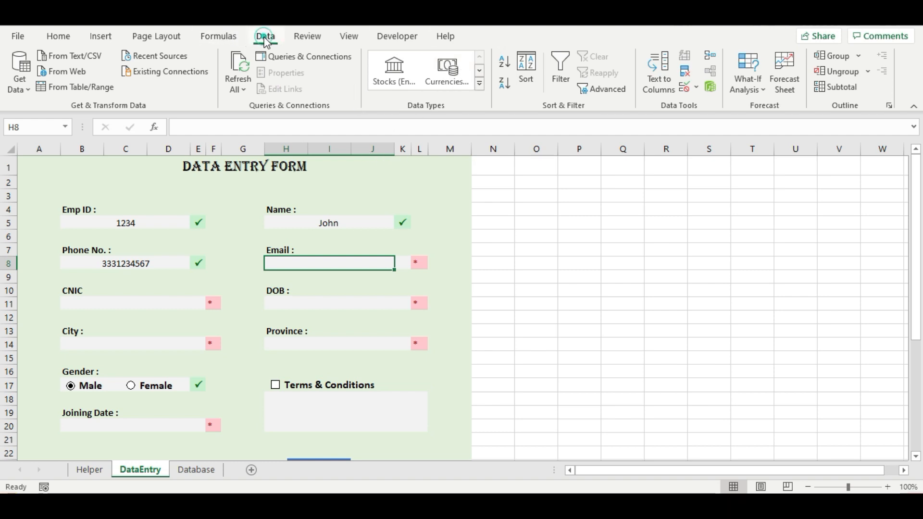
pyautogui.click(684, 88)
pyautogui.tripleClick(625, 209)
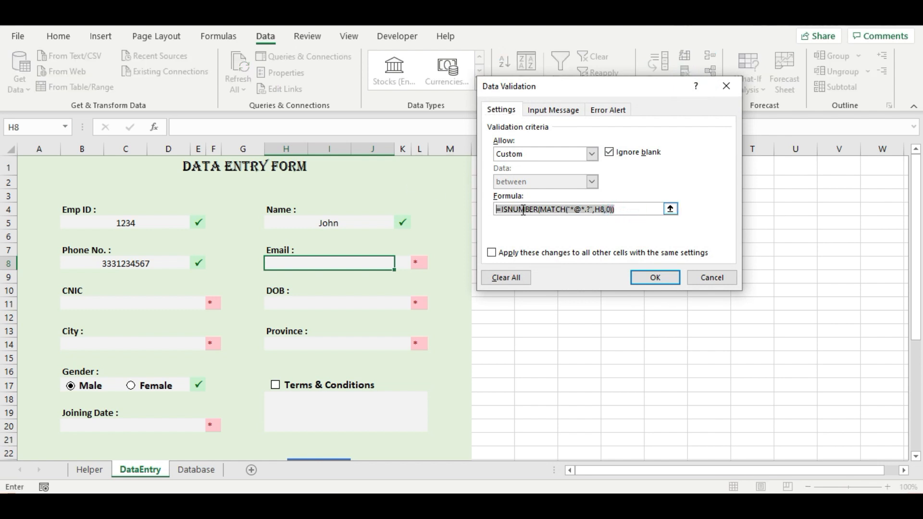
pyautogui.press('BackSpace')
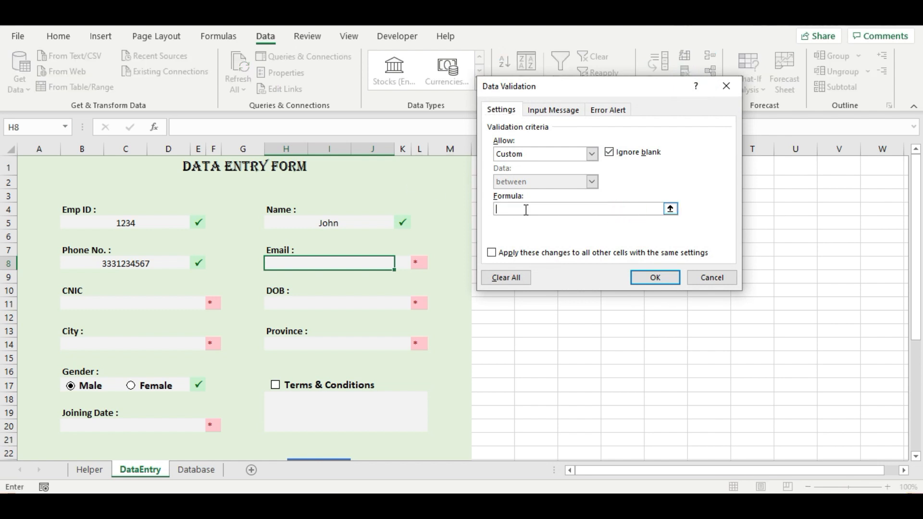
pyautogui.click(546, 154)
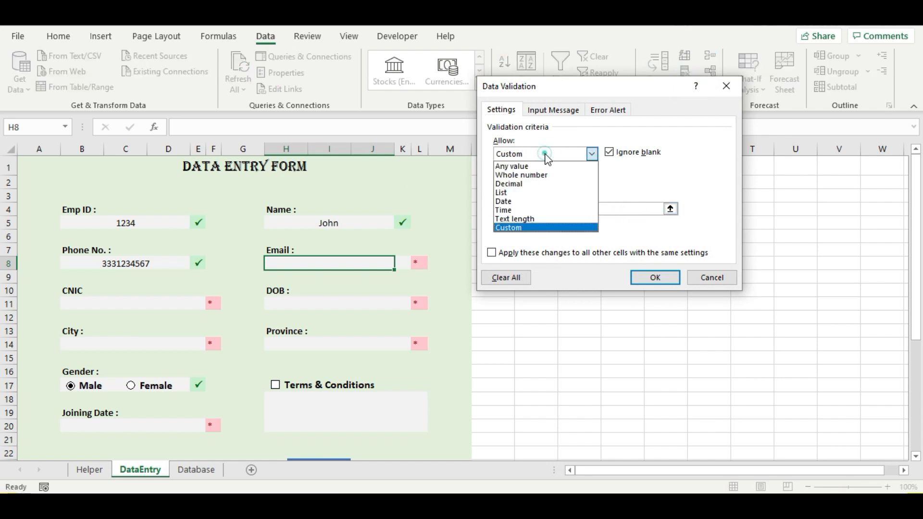
pyautogui.click(528, 222)
# - Enter the formula =isnumber(match("*@*.?*",H8,0)) and apply the rule
pyautogui.click(524, 211)
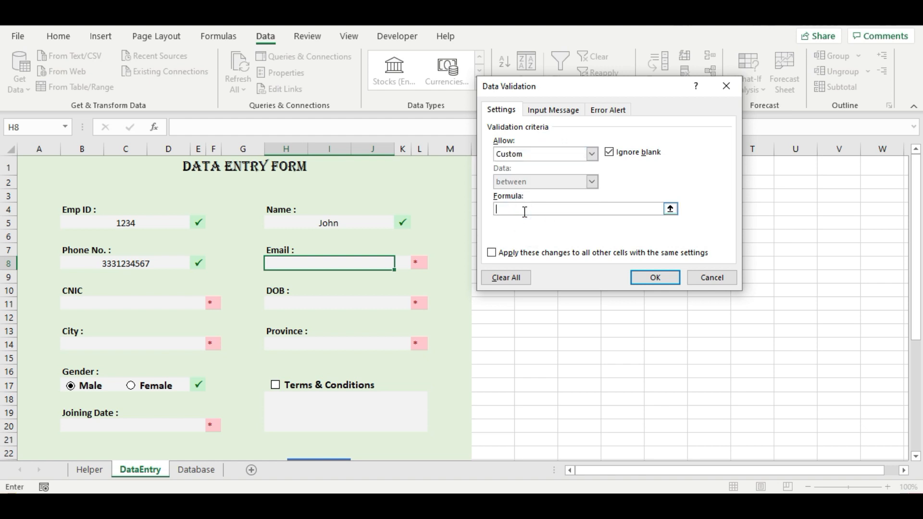
pyautogui.write('=is')
pyautogui.write('nu')
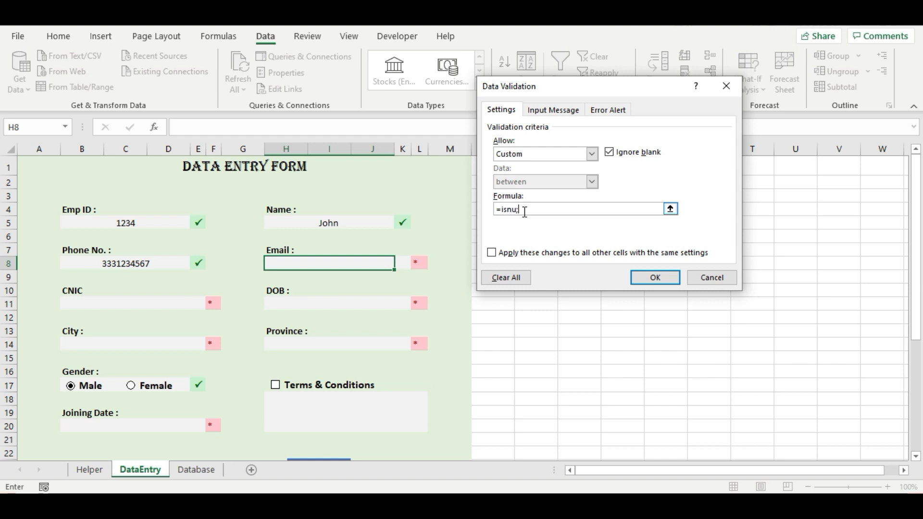
pyautogui.write('mber(match')
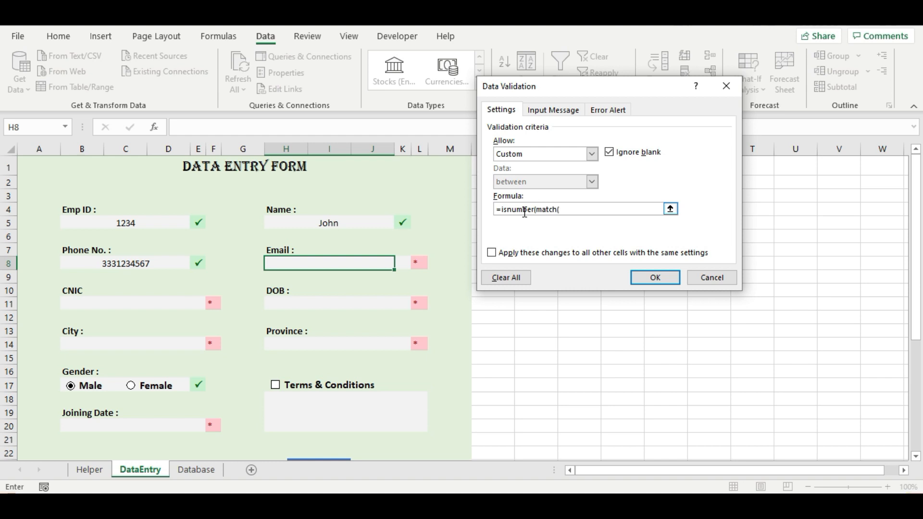
pyautogui.write('("')
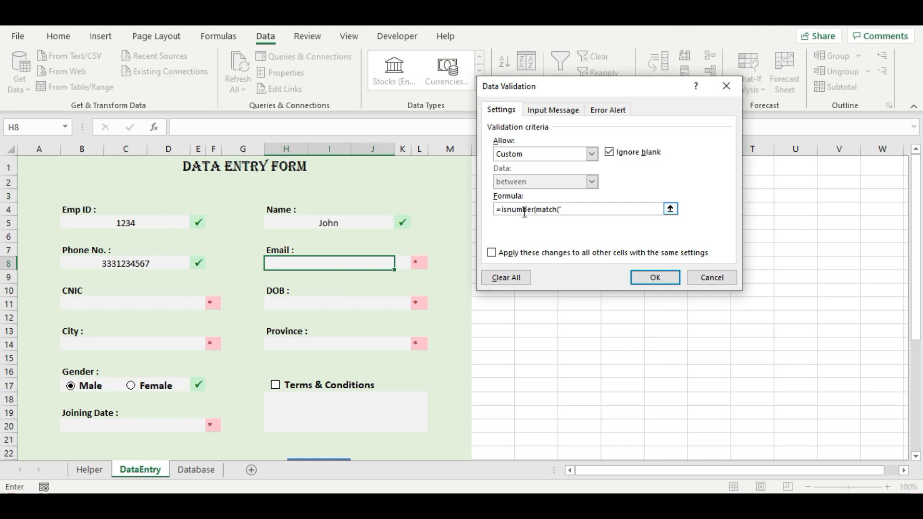
pyautogui.write('*@*.?')
pyautogui.write(',')
pyautogui.click(359, 266)
pyautogui.write(',0))')
pyautogui.click(655, 278)
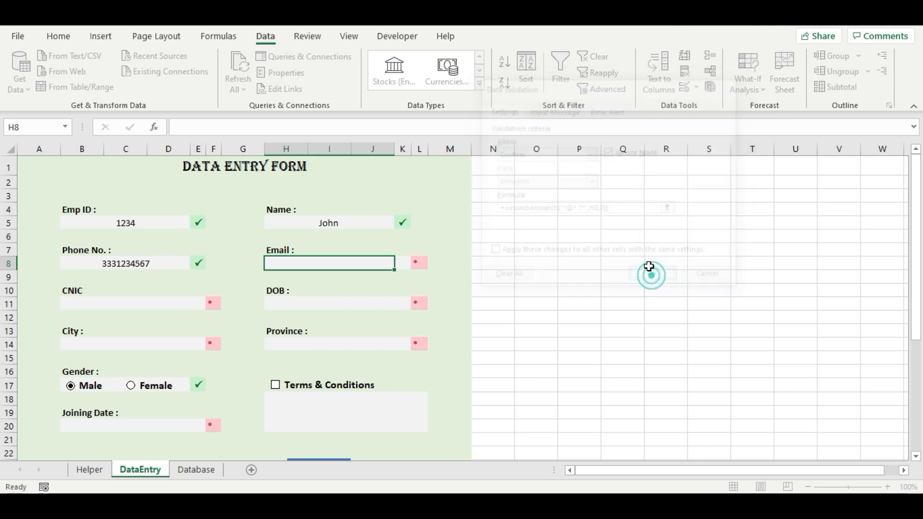
# - Enter the invalid value 'kml' in H8 and dismiss the validation error
pyautogui.click(304, 304)
pyautogui.click(298, 264)
pyautogui.write('kml')
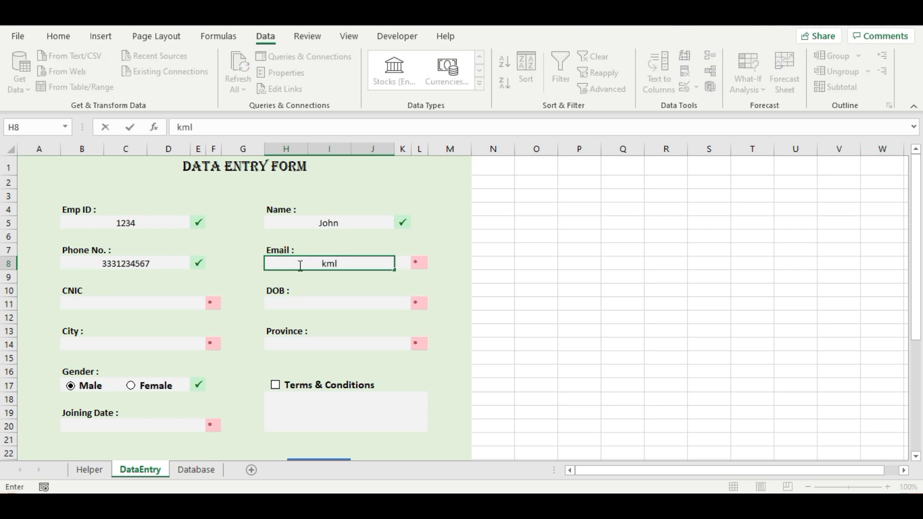
pyautogui.press('Return')
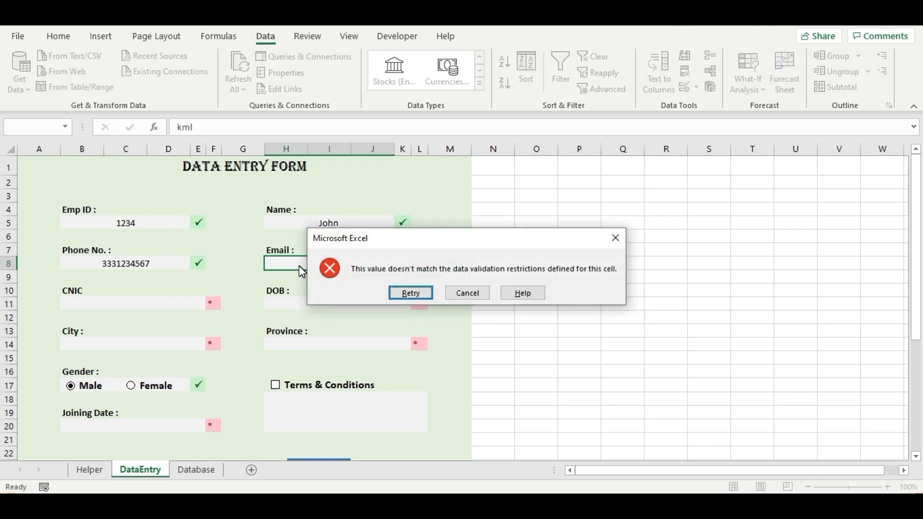
pyautogui.press('Escape')
# - Enter a valid sample e-mail address in H8 so it is accepted
pyautogui.write('as')
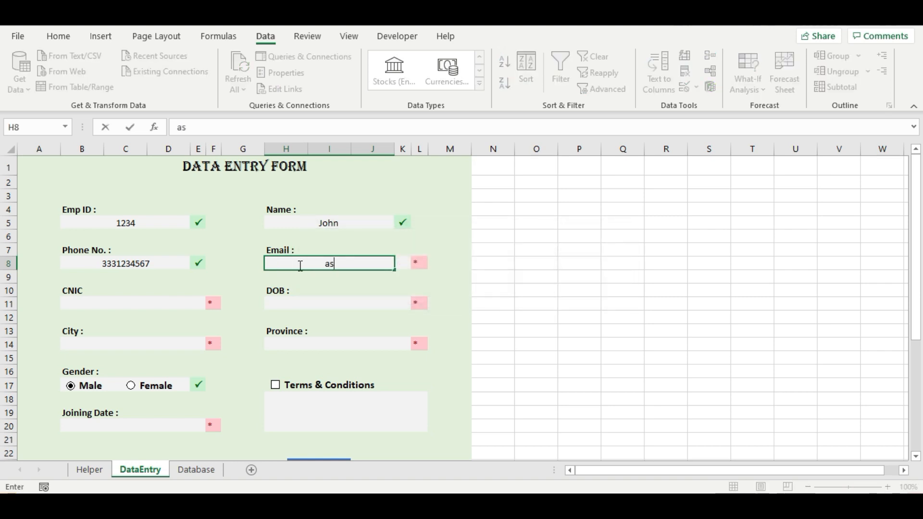
pyautogui.write('d@asd')
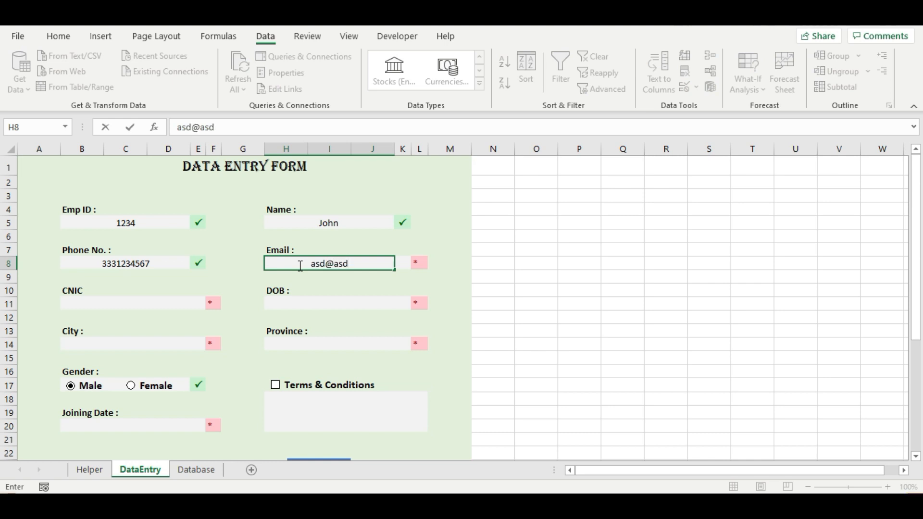
pyautogui.write('.com')
pyautogui.press('Return')
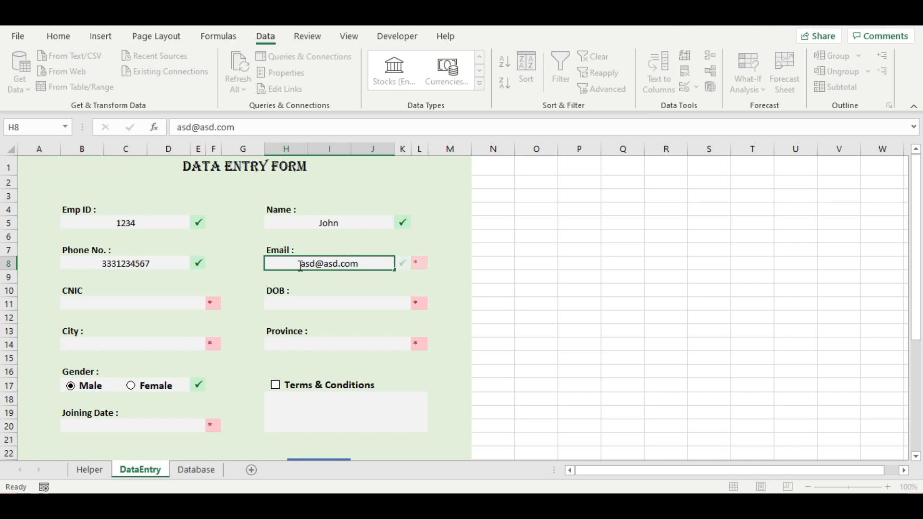
pyautogui.click(123, 309)
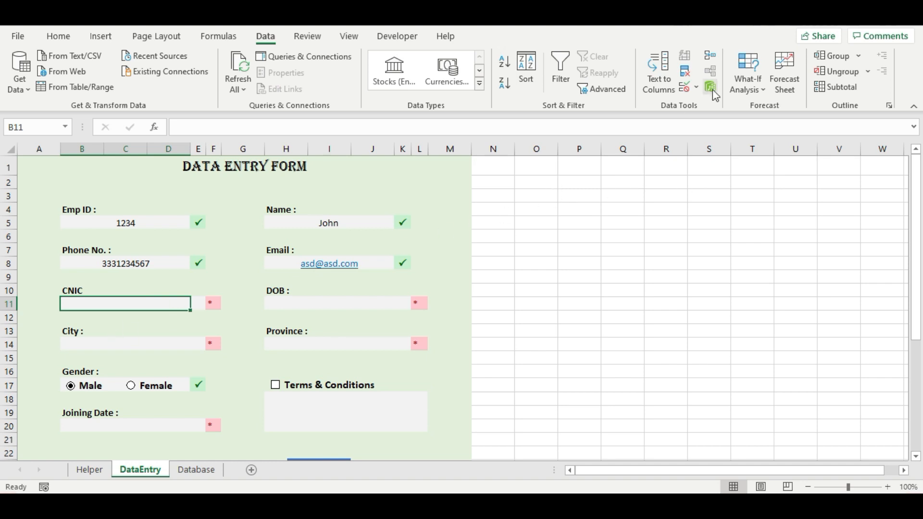
# - Set the CNIC cell B11's validation type to Custom
pyautogui.click(685, 89)
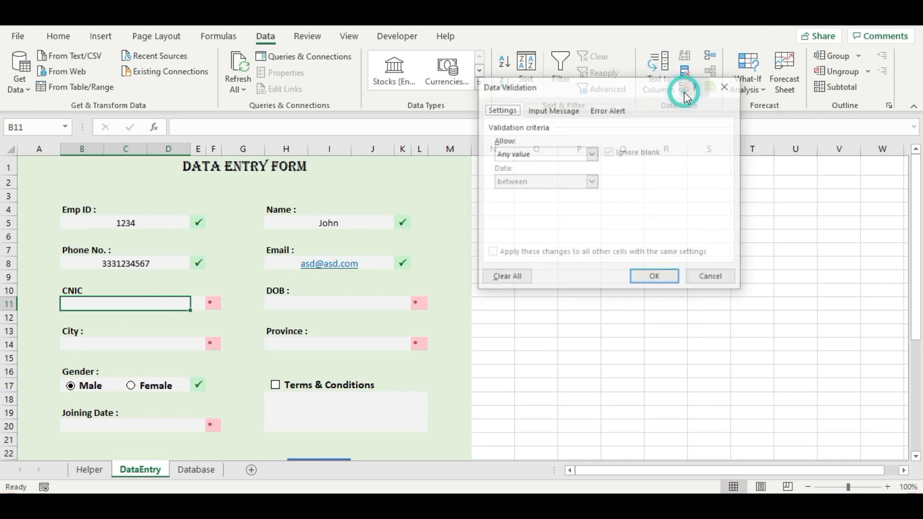
pyautogui.click(576, 154)
pyautogui.click(545, 225)
pyautogui.click(551, 210)
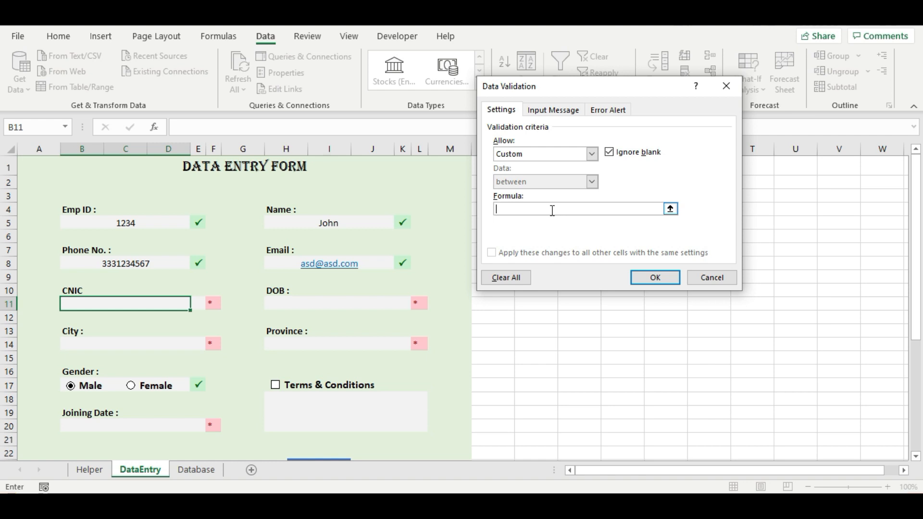
# - Enter =and(isnumber(B11),len(B11)=13) as the rule formula and apply it
pyautogui.write('=and(isnumber(')
pyautogui.click(150, 304)
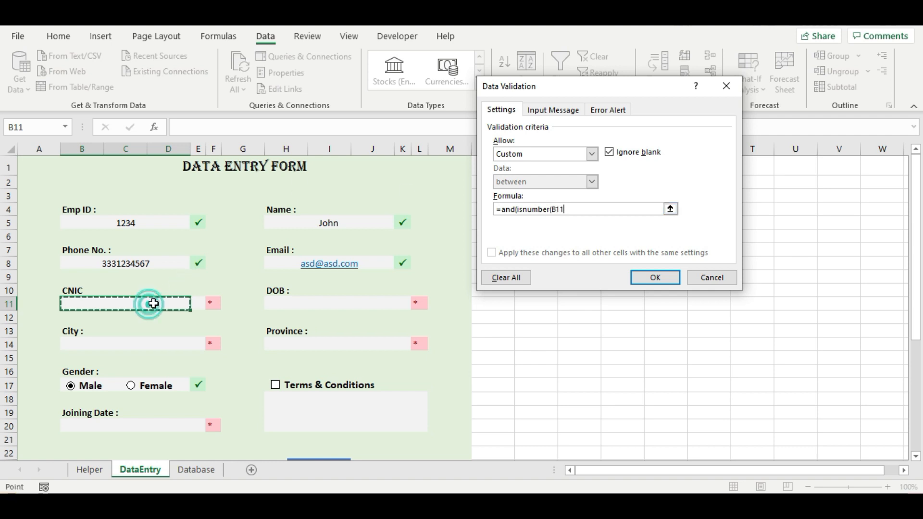
pyautogui.write(')')
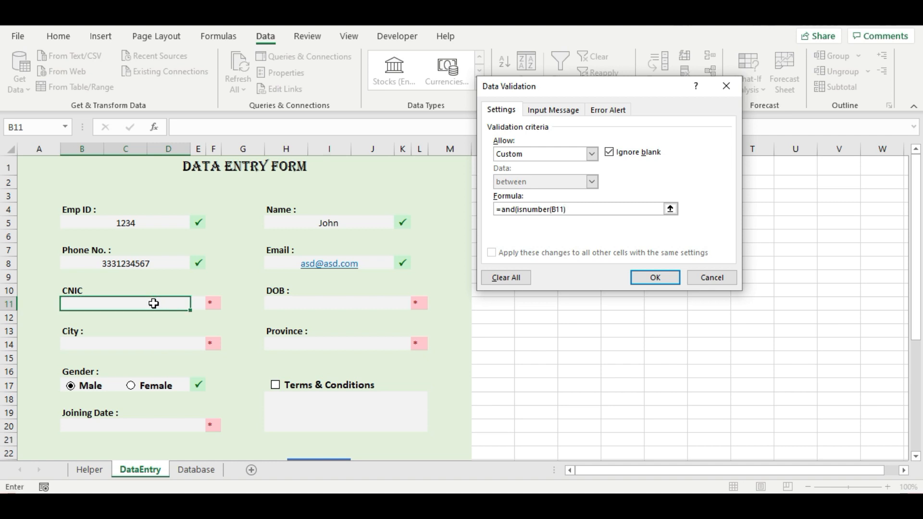
pyautogui.write(',len(')
pyautogui.click(154, 304)
pyautogui.write(')')
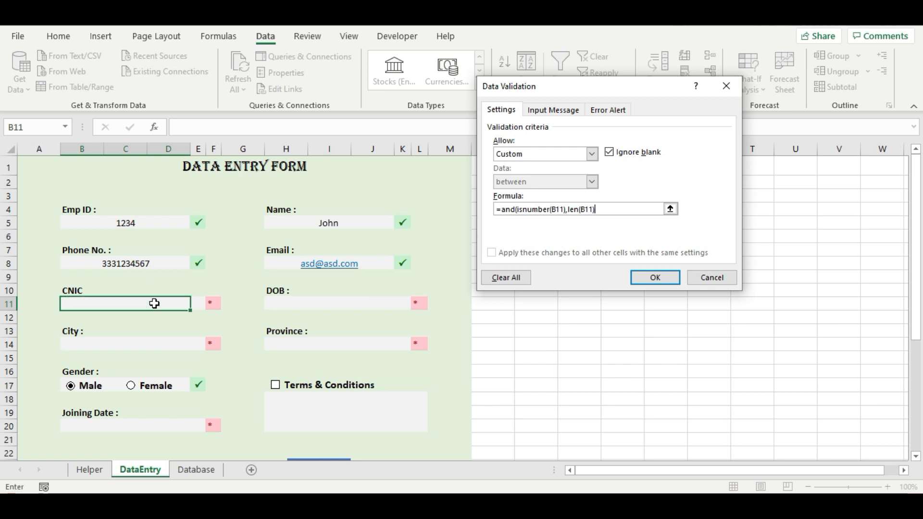
pyautogui.write('=13)')
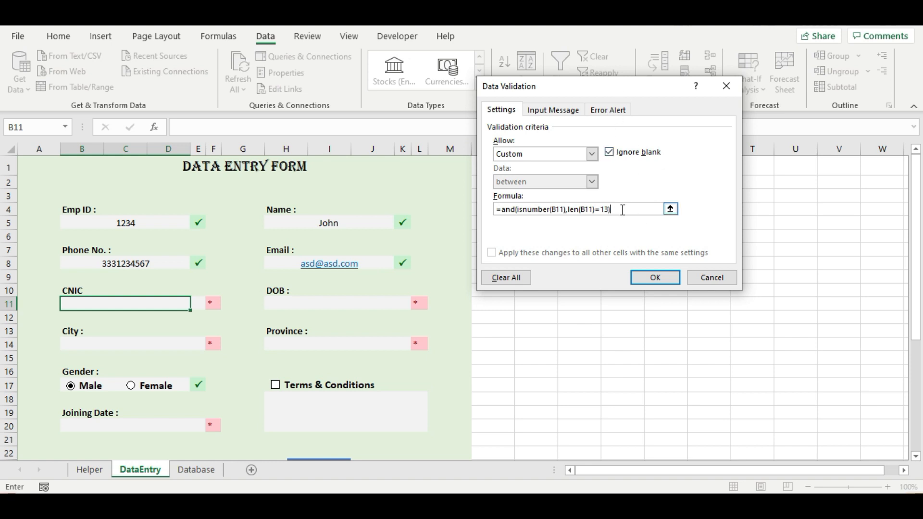
pyautogui.click(657, 284)
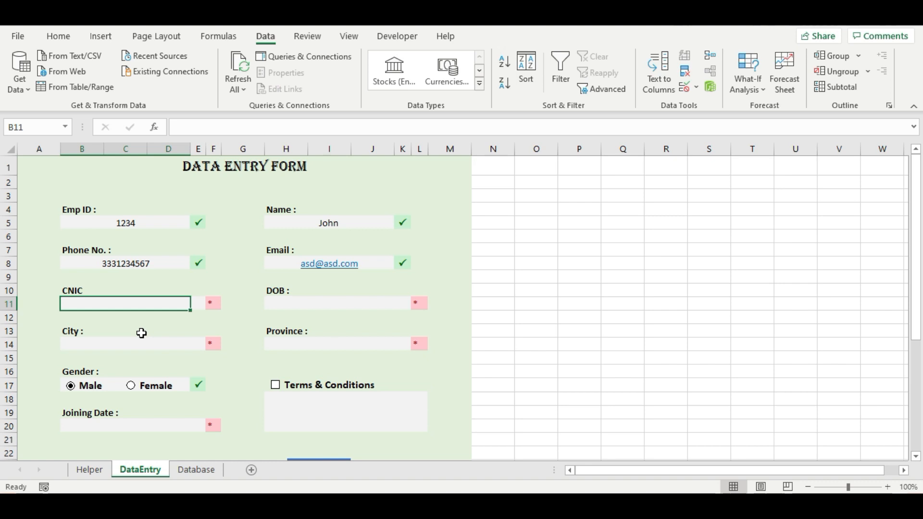
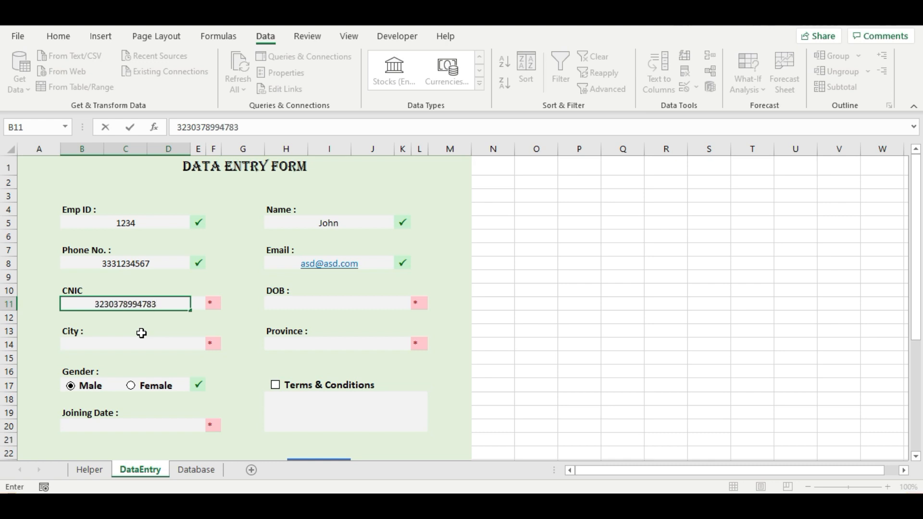
# - Enter a 13-digit test CNIC number in B11 so it passes validation
pyautogui.press('Tab')
pyautogui.click(131, 304)
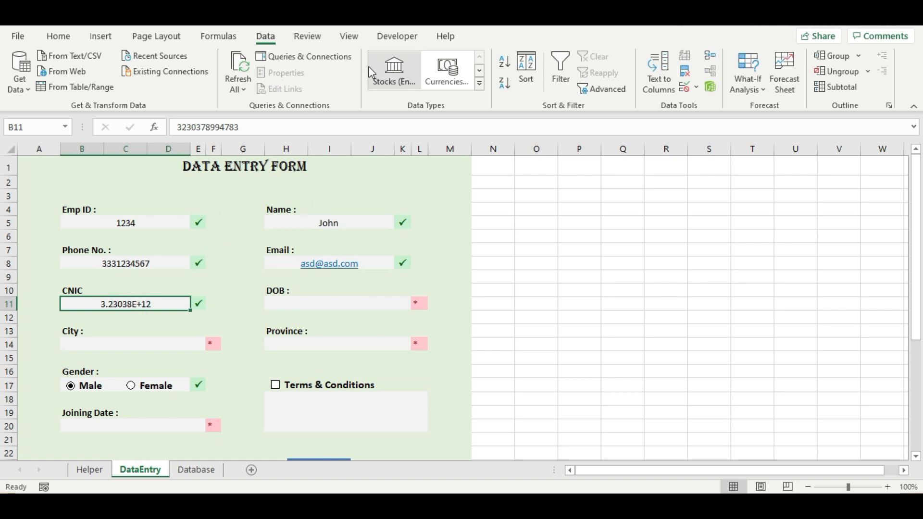
# - Format B11 as Number with 0 decimal places to show all 13 digits
pyautogui.rightClick(129, 304)
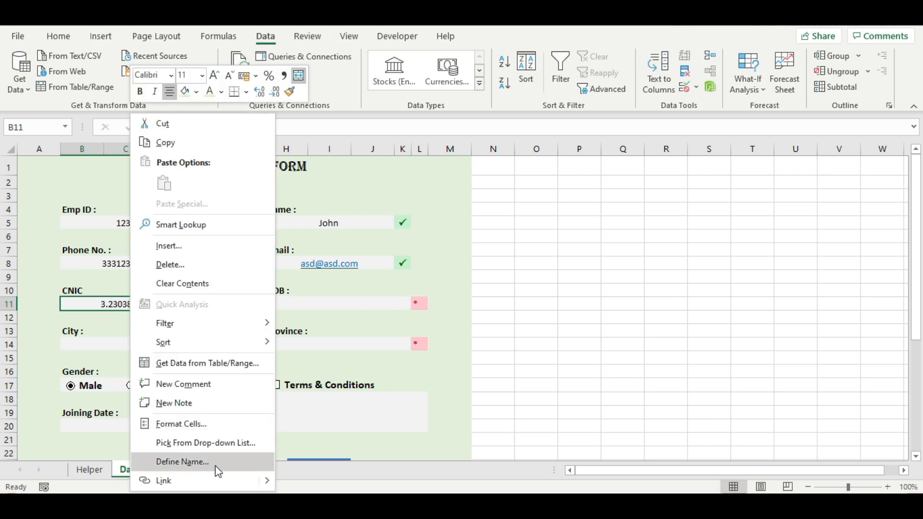
pyautogui.click(194, 423)
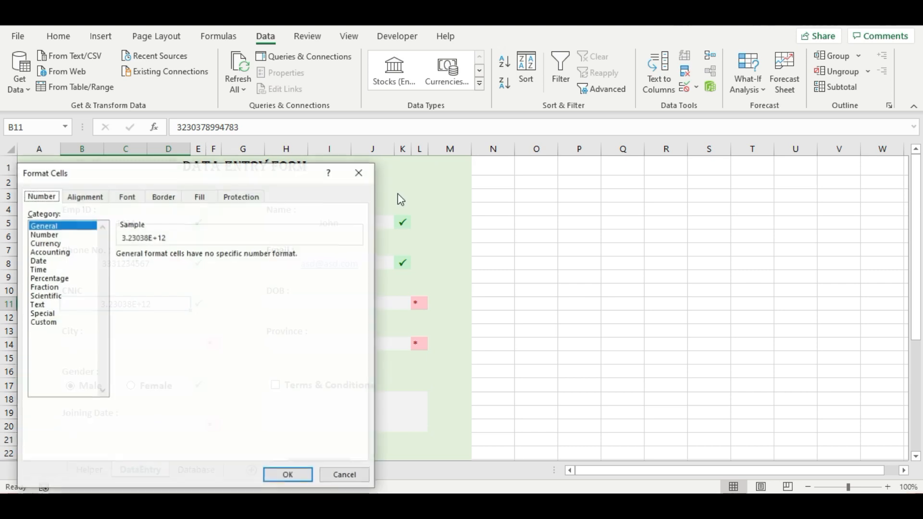
pyautogui.click(59, 235)
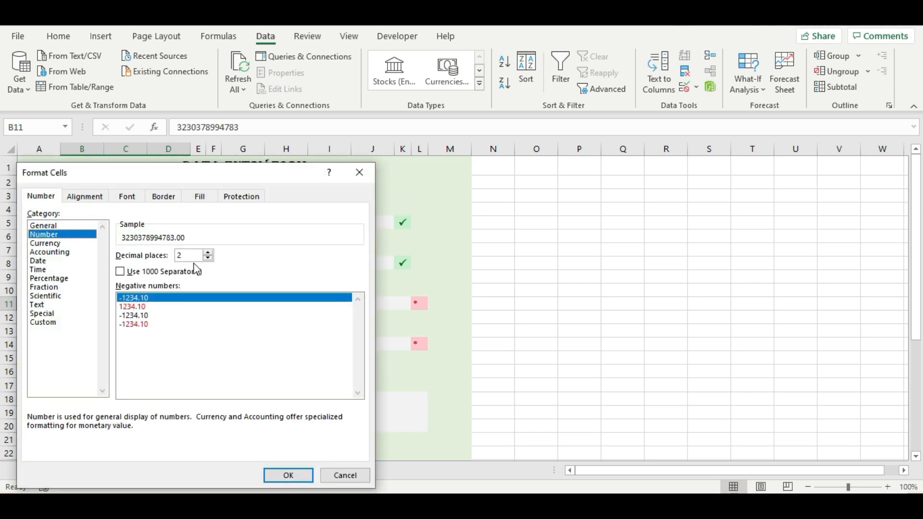
pyautogui.click(207, 258)
pyautogui.click(208, 258)
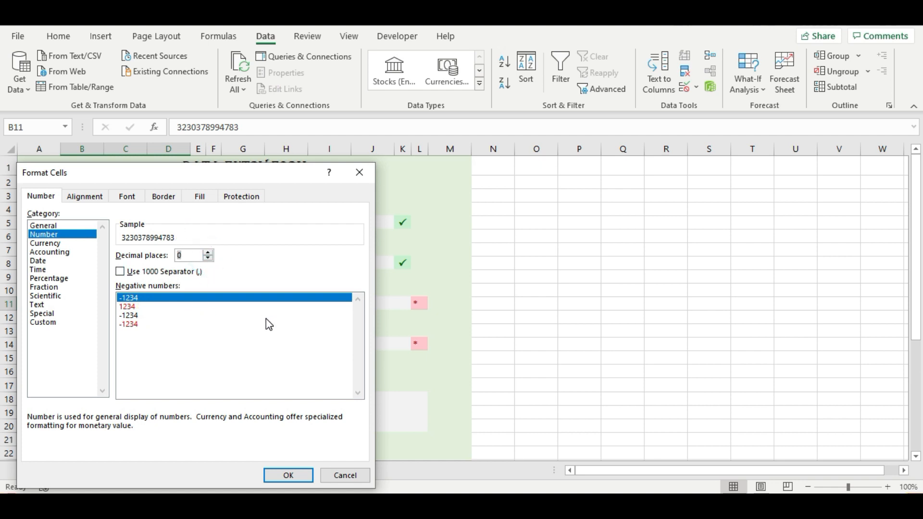
pyautogui.click(287, 476)
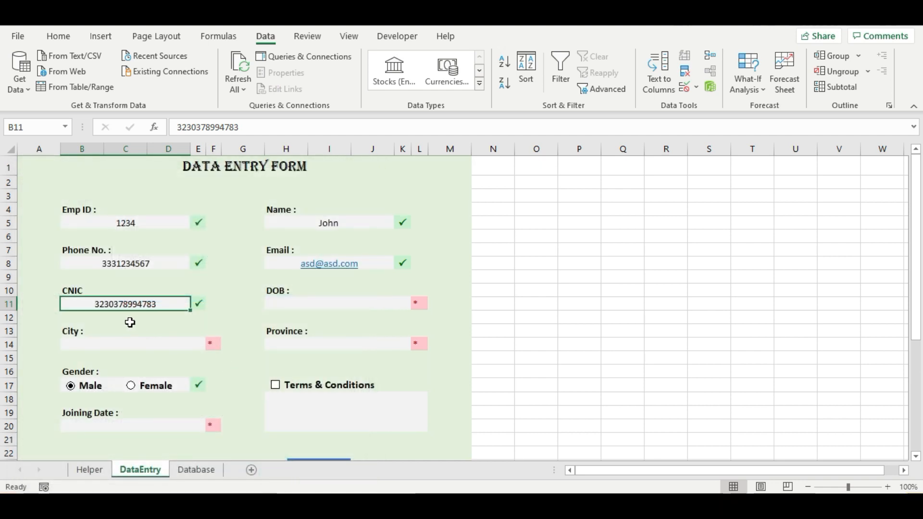
pyautogui.click(289, 307)
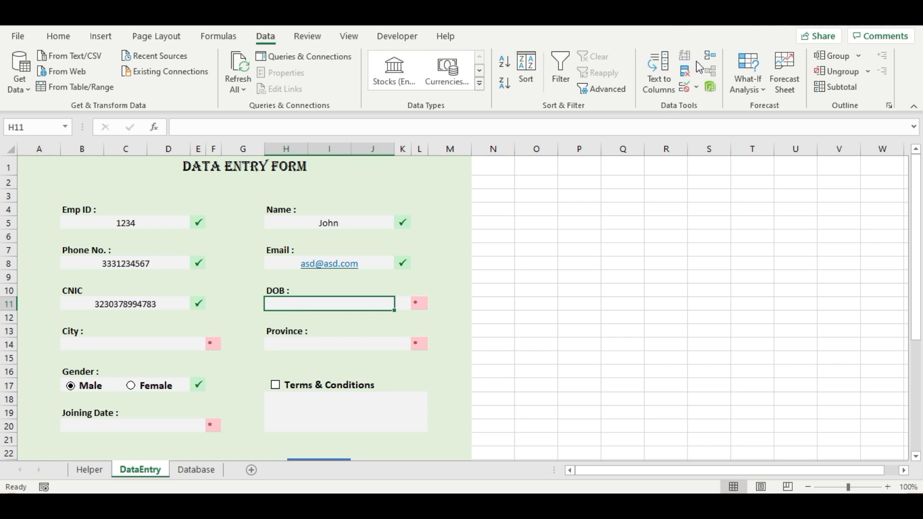
# - Set the DOB cell H11's validation to allow Dates with the 'between' condition
pyautogui.click(685, 88)
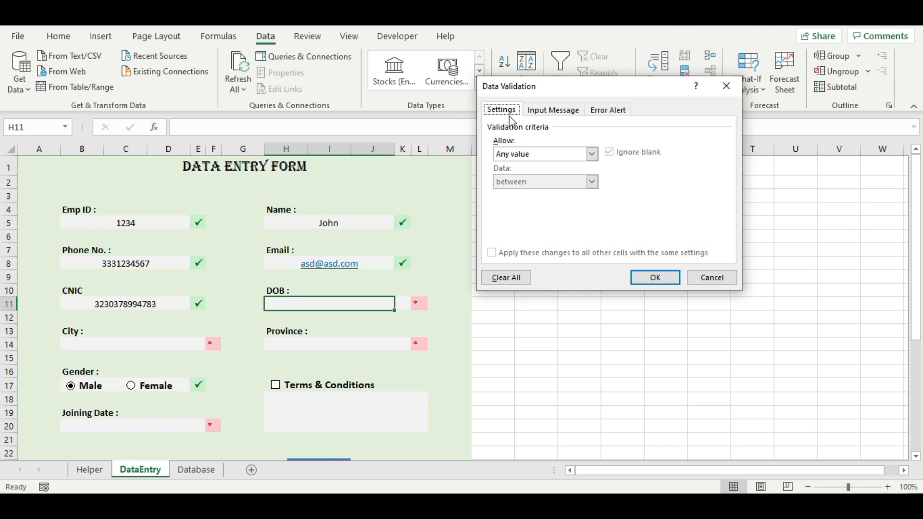
pyautogui.click(547, 155)
pyautogui.click(530, 201)
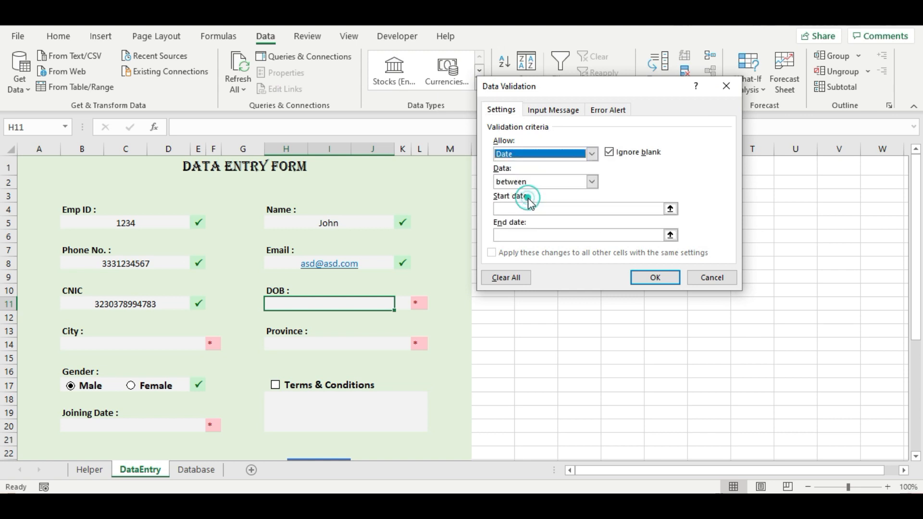
pyautogui.click(592, 182)
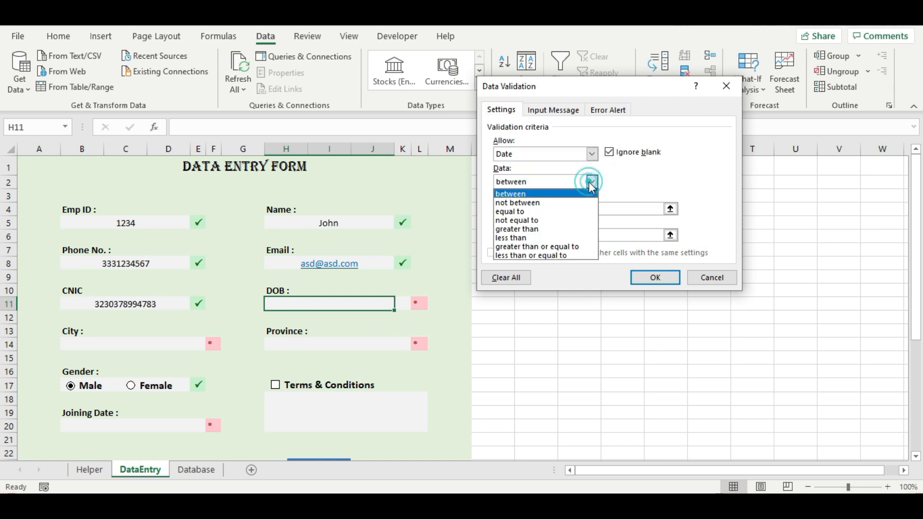
pyautogui.click(592, 183)
pyautogui.click(591, 183)
pyautogui.click(591, 183)
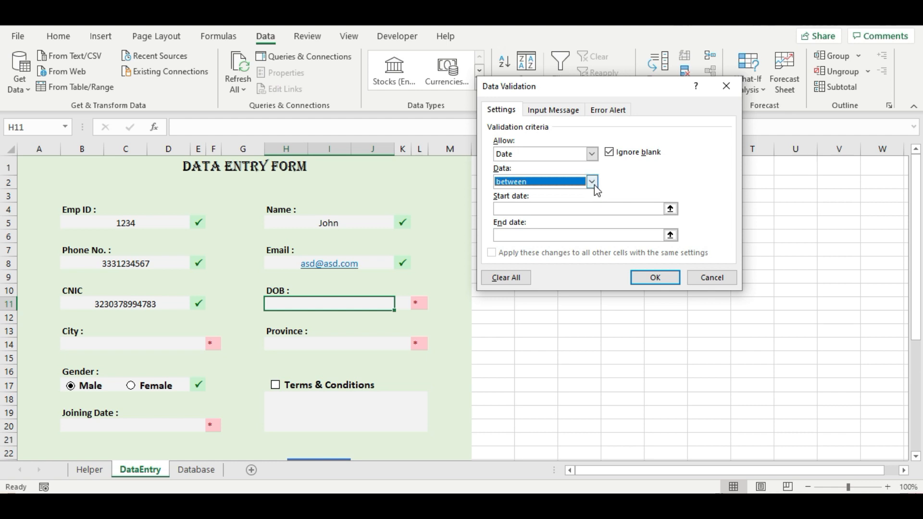
pyautogui.click(592, 183)
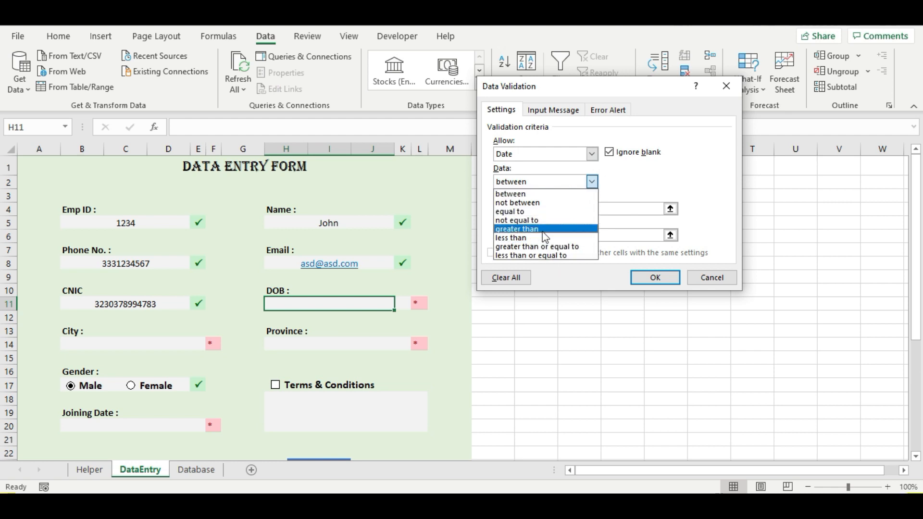
pyautogui.click(649, 190)
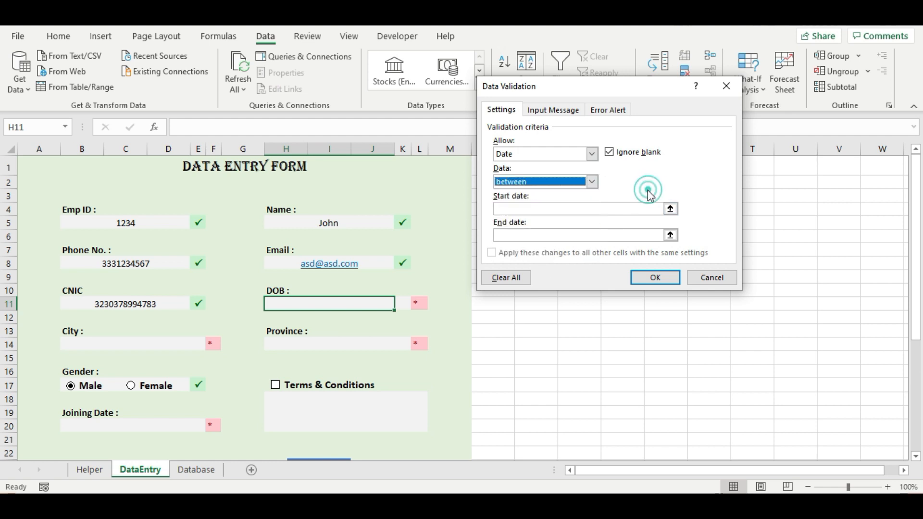
# - Limit the allowed dates to 1/1/2000 through 1/1/2021 and apply the rule
pyautogui.click(556, 210)
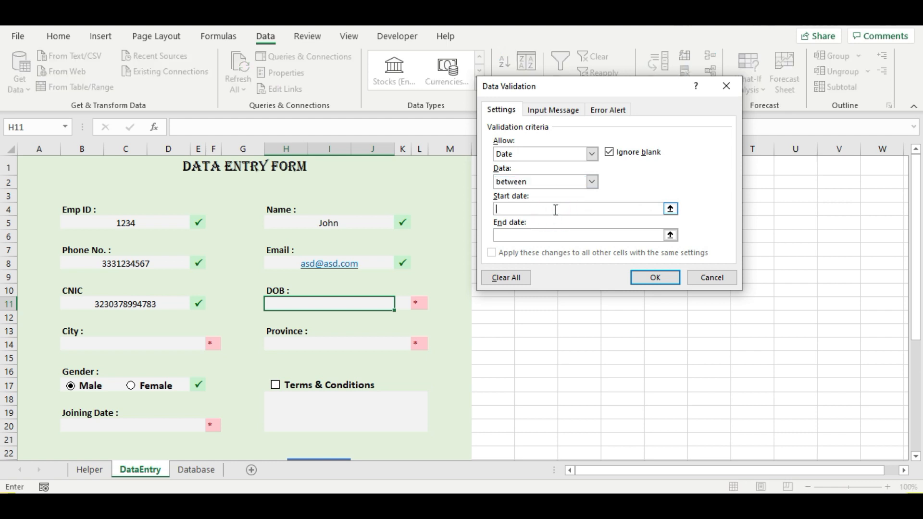
pyautogui.write('1/1/2')
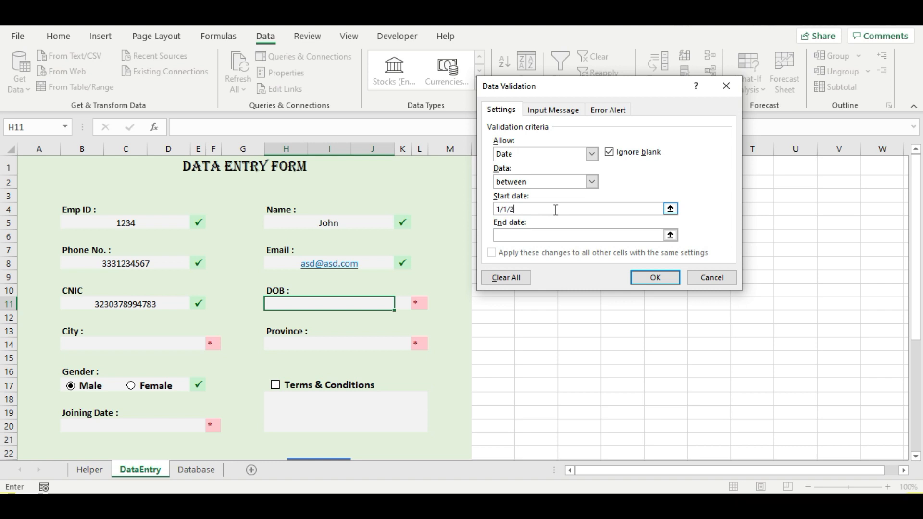
pyautogui.write('000')
pyautogui.click(541, 235)
pyautogui.write('1')
pyautogui.write('1')
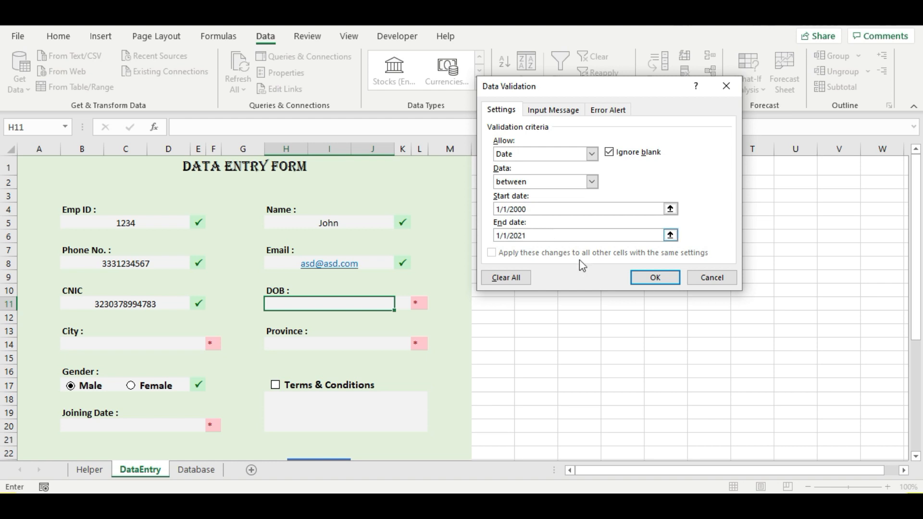
pyautogui.click(641, 279)
pyautogui.click(371, 346)
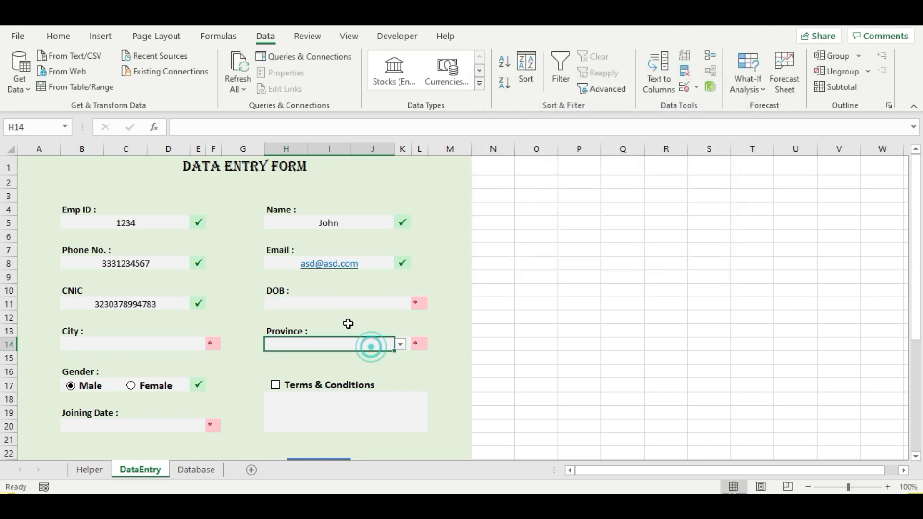
# - Enter DOB 01/01/2009 in H11 after the out-of-range 1/1/1999 is rejected by validation
pyautogui.click(334, 303)
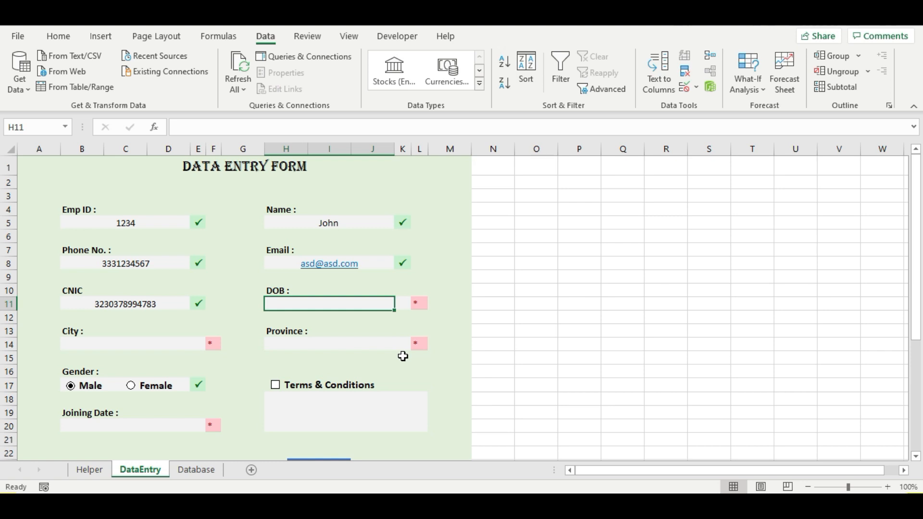
pyautogui.write('1')
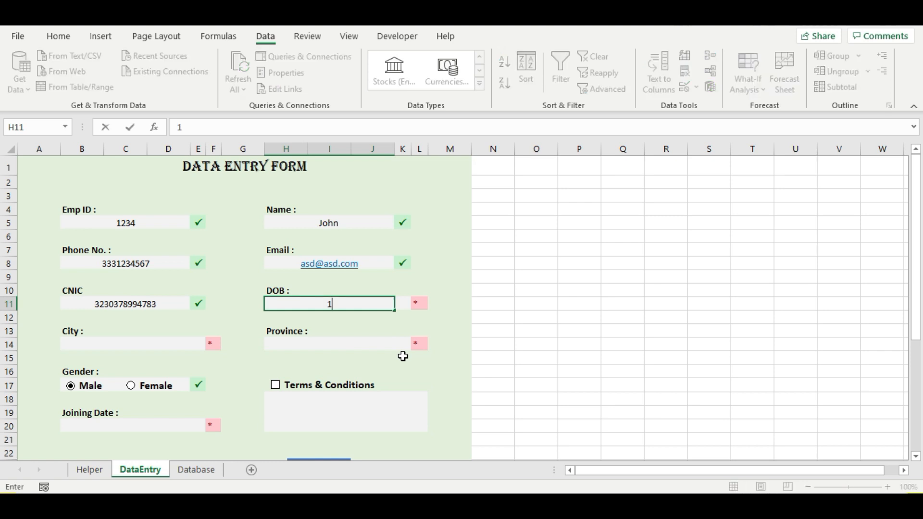
pyautogui.write('/1/1')
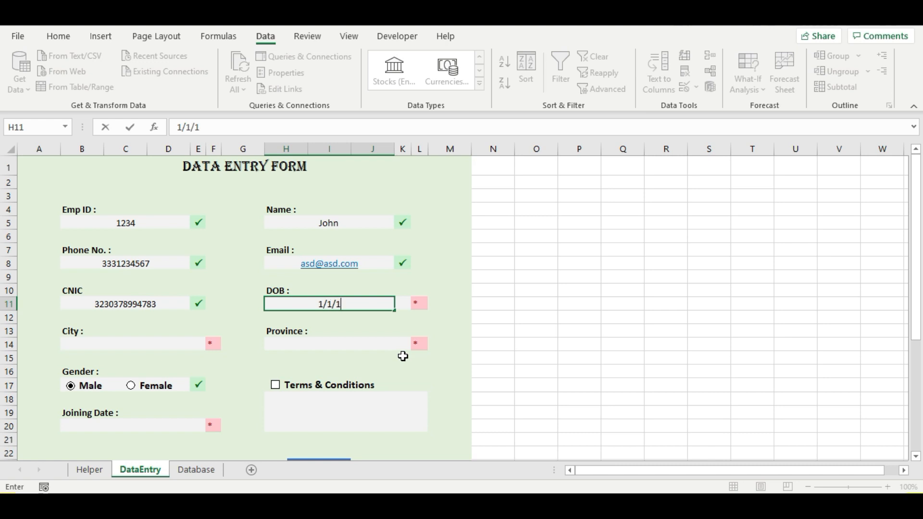
pyautogui.write('999')
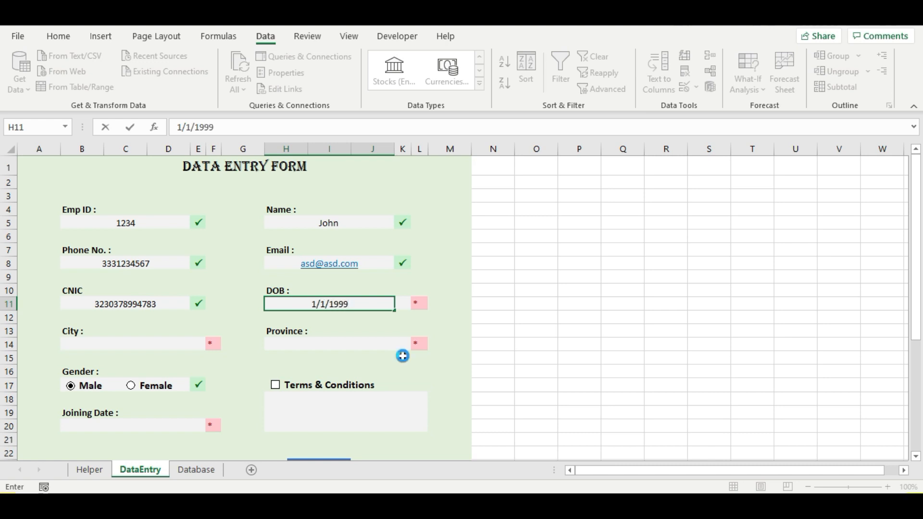
pyautogui.press('Return')
pyautogui.press('Tab')
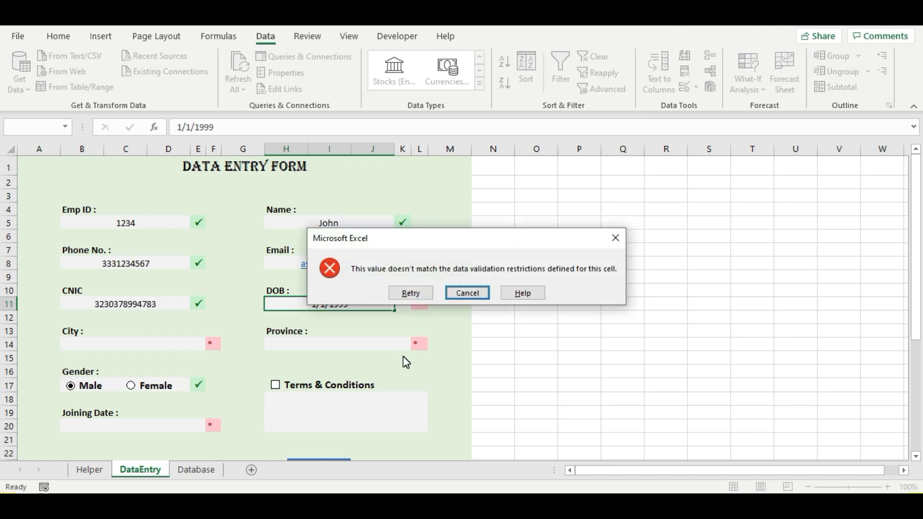
pyautogui.press('Return')
pyautogui.write('1')
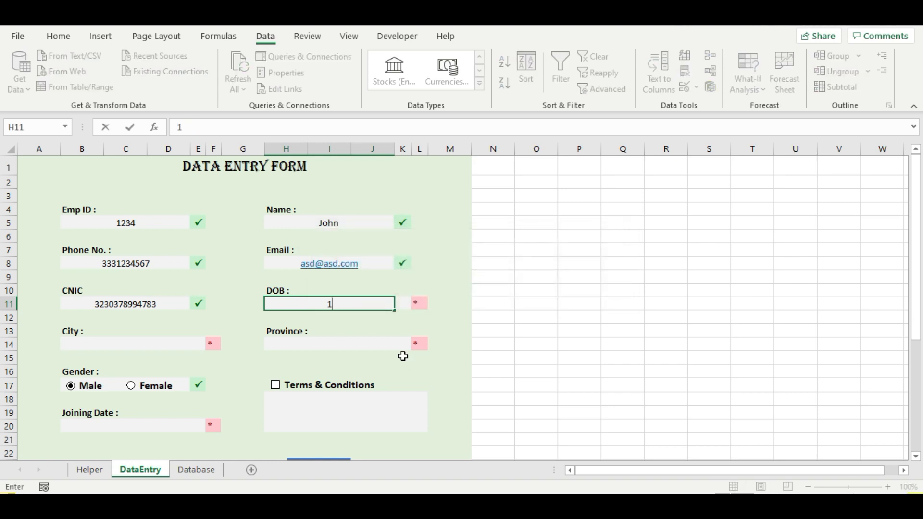
pyautogui.write('/1/2009')
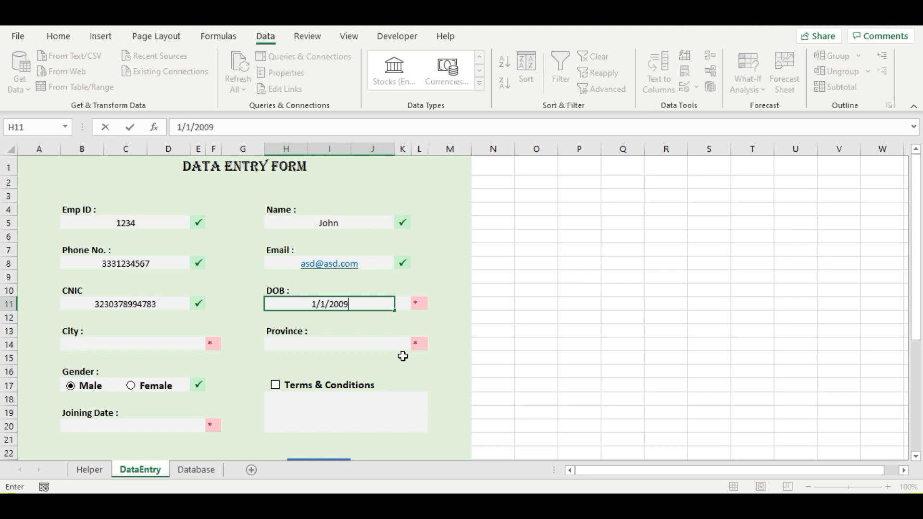
pyautogui.press('Return')
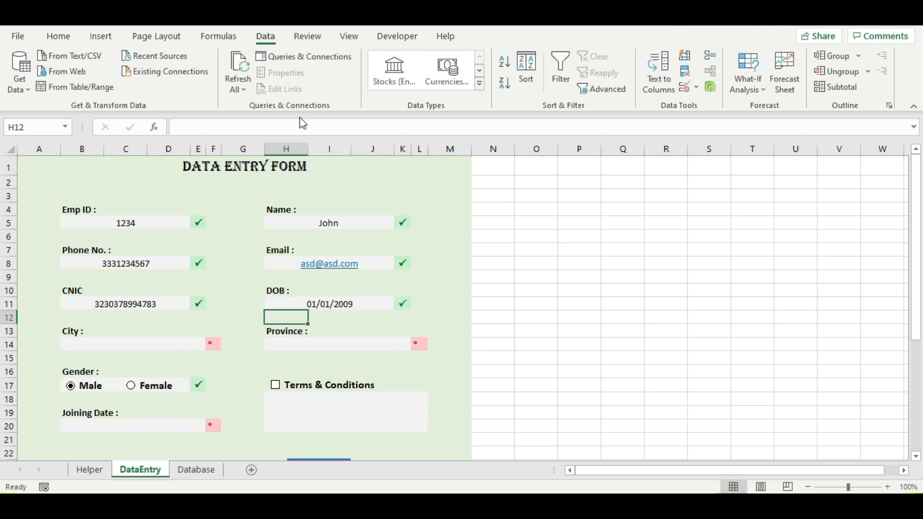
# - Choose Islamabad from the City dropdown in B14
pyautogui.click(186, 344)
pyautogui.click(196, 344)
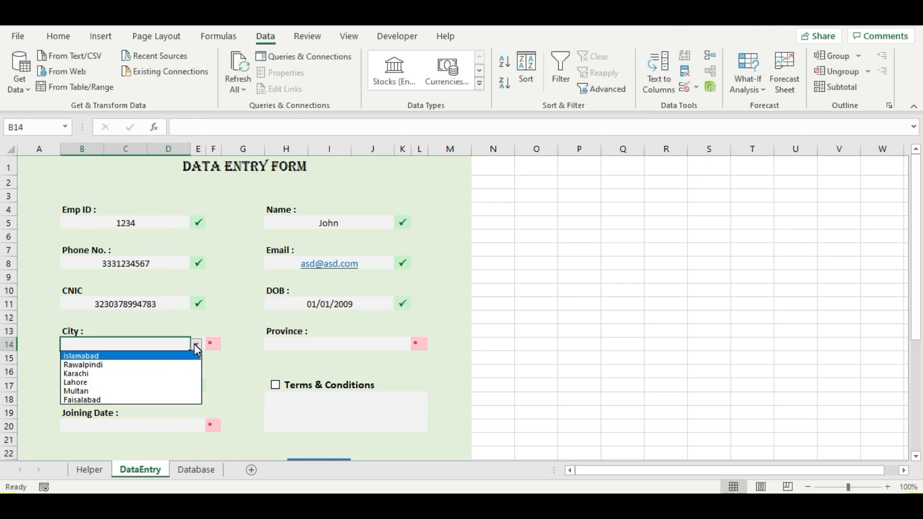
pyautogui.click(146, 359)
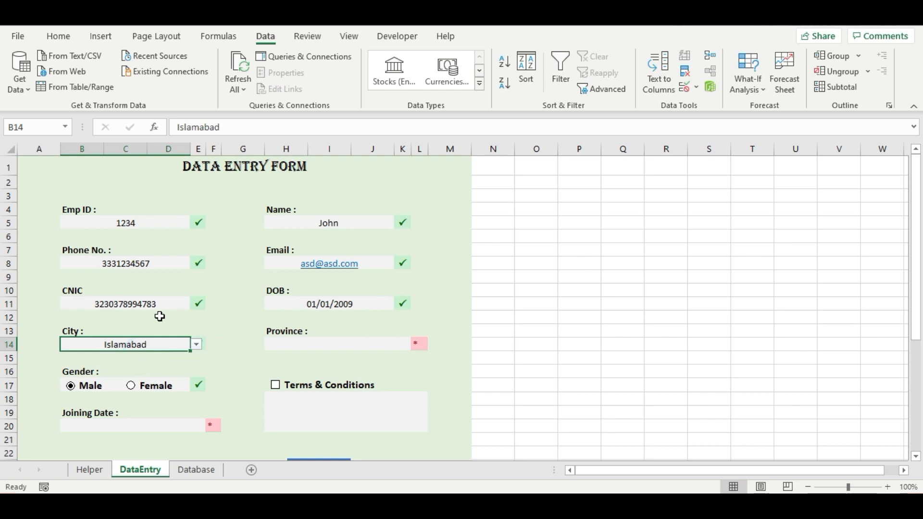
pyautogui.click(219, 346)
# - Choose Punjab from the Province dropdown in H14 so its tick appears
pyautogui.click(372, 348)
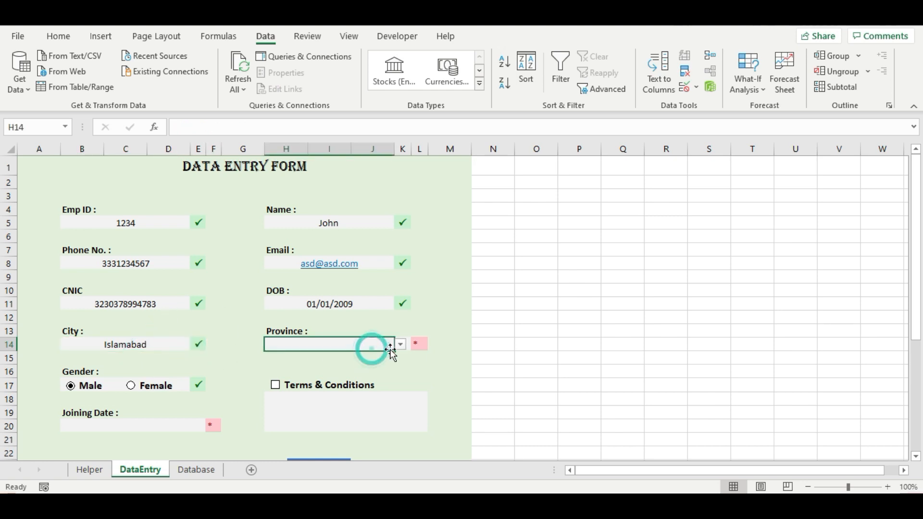
pyautogui.click(401, 346)
pyautogui.click(356, 356)
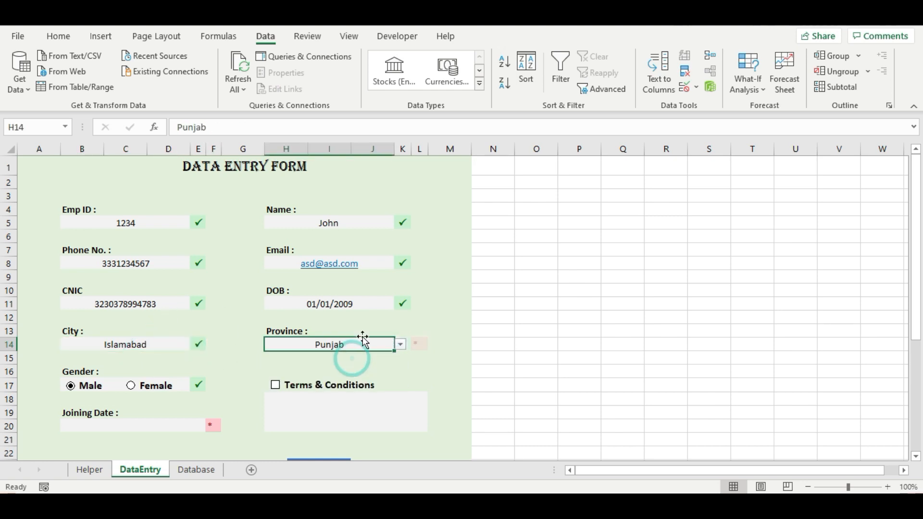
pyautogui.click(439, 360)
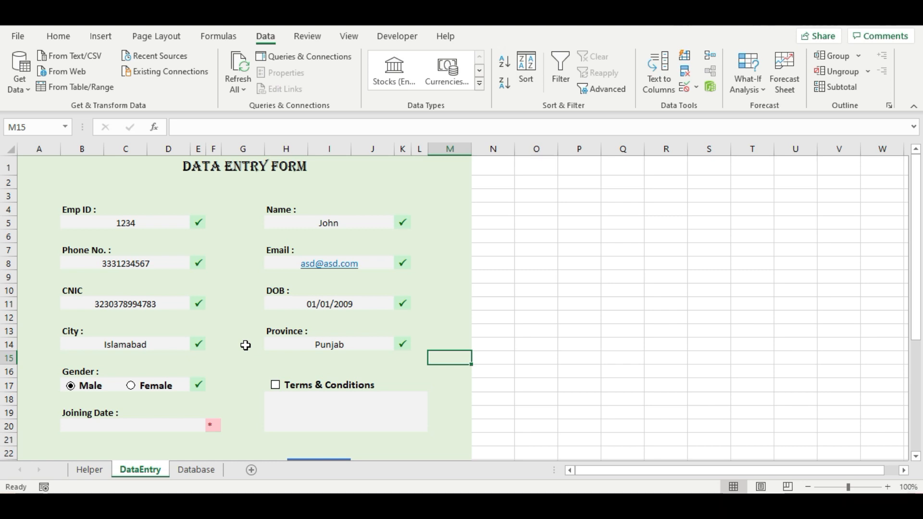
# - Enter 1/1/2020 as the Joining Date in B20 and check the cell
pyautogui.click(151, 427)
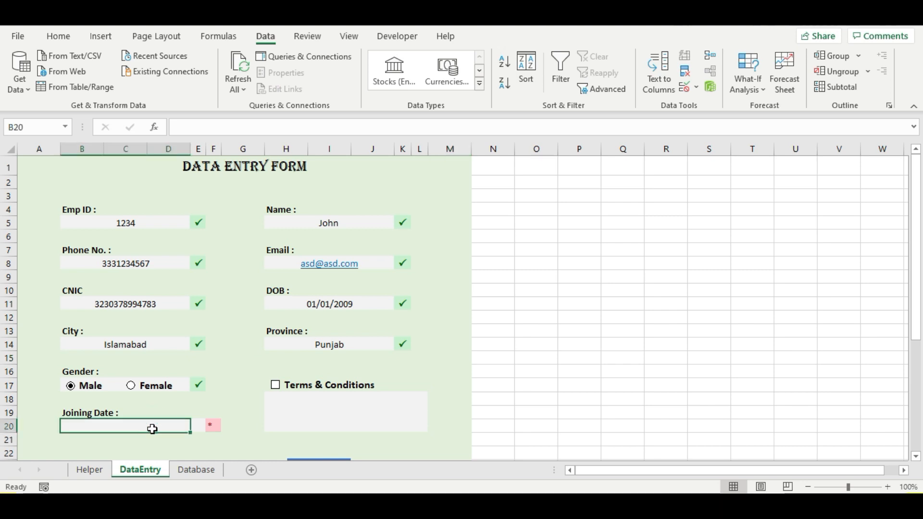
pyautogui.write('1')
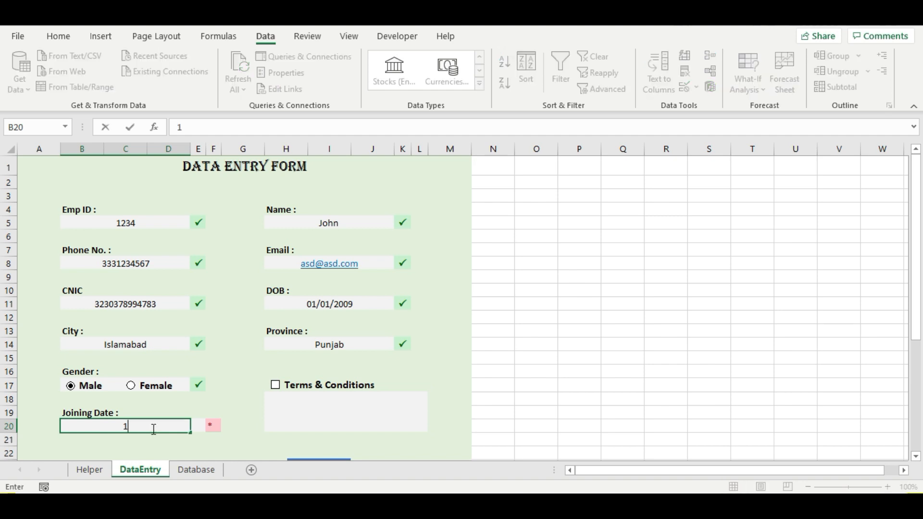
pyautogui.write('/1/2020')
pyautogui.press('Return')
pyautogui.click(156, 429)
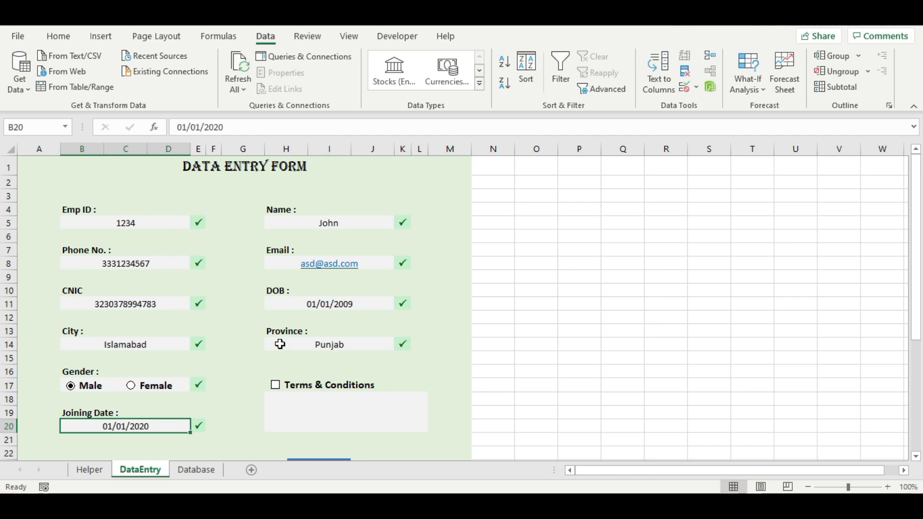
# - Toggle the Terms & Conditions checkbox a few times to test it
pyautogui.click(277, 390)
pyautogui.click(276, 388)
pyautogui.click(276, 388)
pyautogui.click(276, 387)
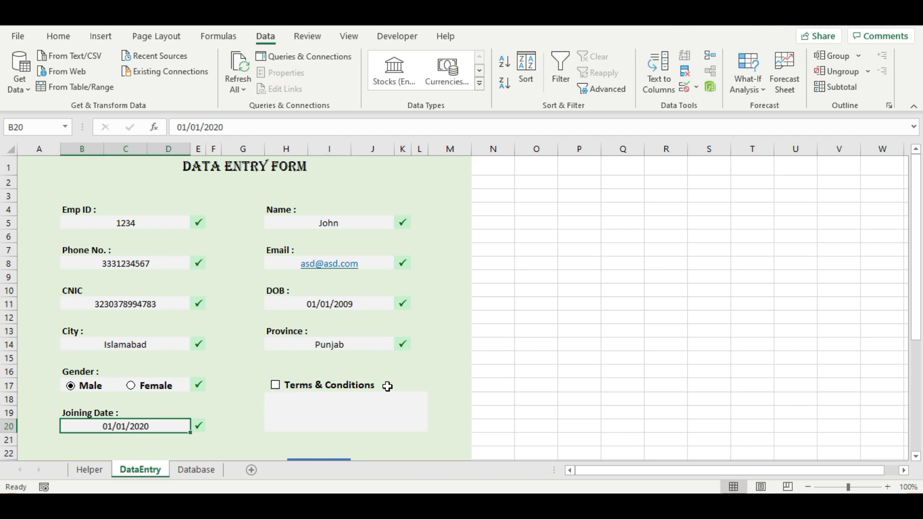
# - Link the Terms & Conditions checkbox to $U$17, then untick it so U17 shows FALSE
pyautogui.rightClick(275, 389)
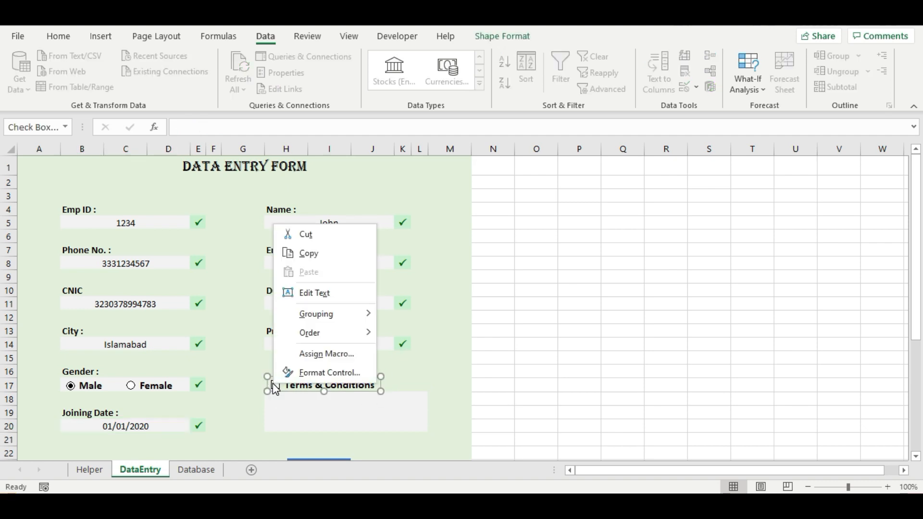
pyautogui.click(304, 373)
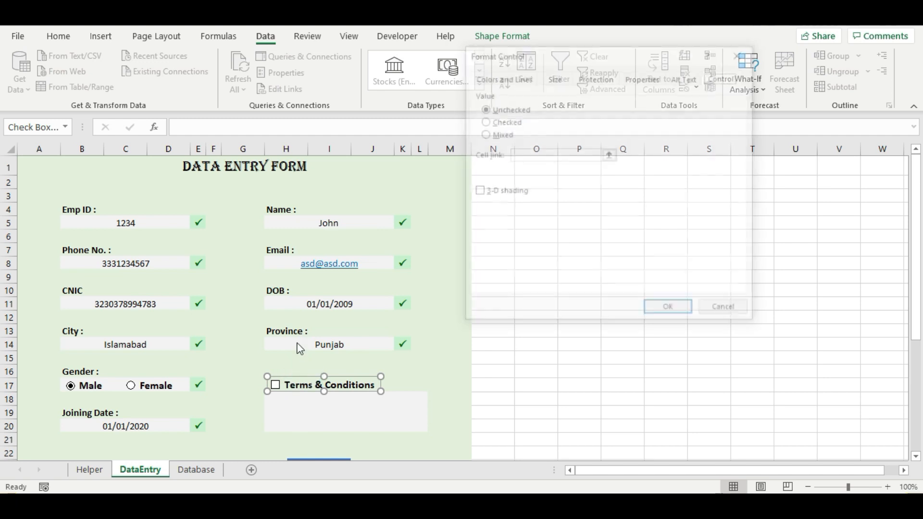
pyautogui.moveTo(599, 60); pyautogui.dragTo(499, 64)
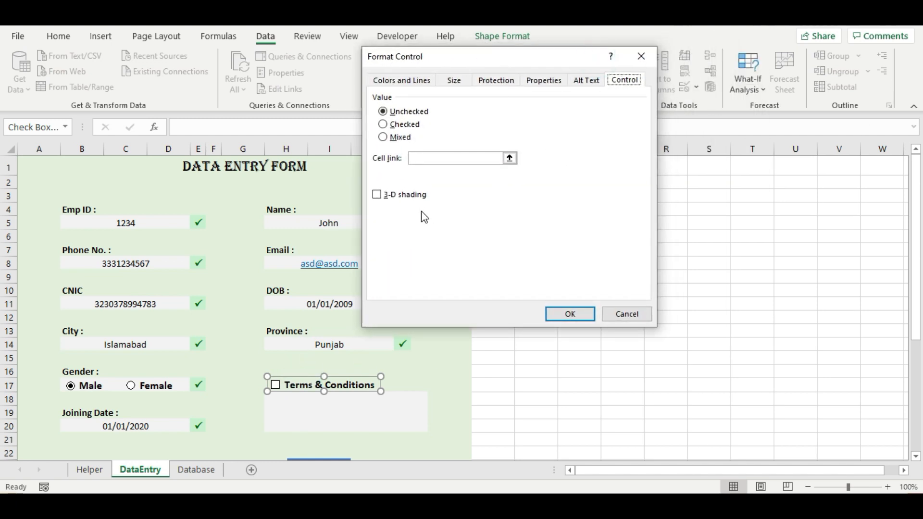
pyautogui.click(427, 160)
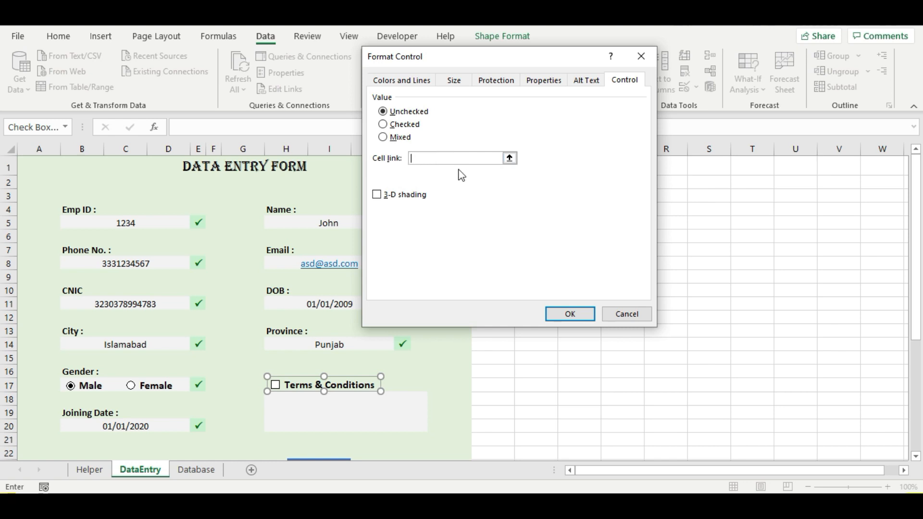
pyautogui.click(449, 157)
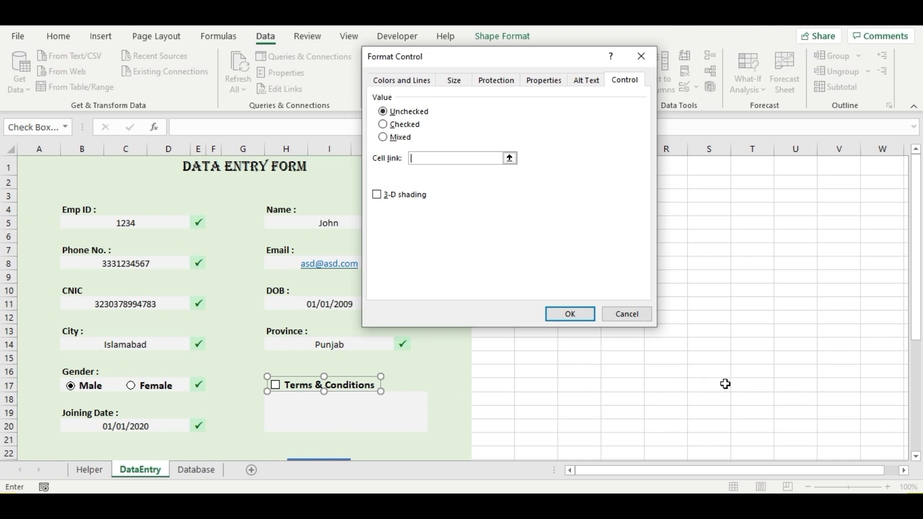
pyautogui.click(795, 385)
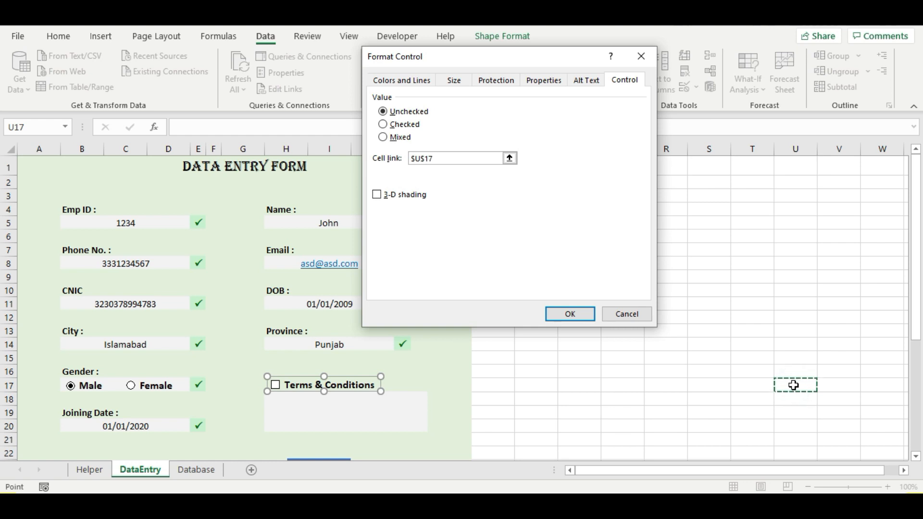
pyautogui.click(569, 314)
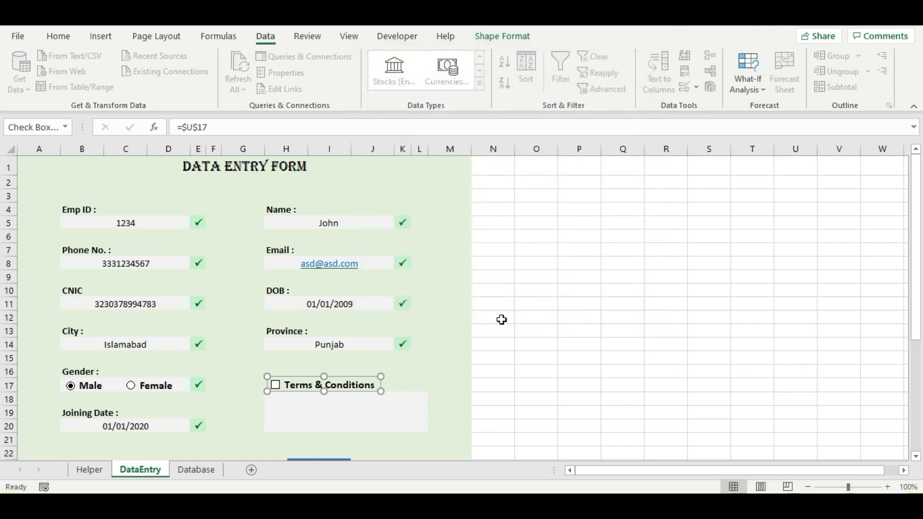
pyautogui.click(428, 400)
pyautogui.click(275, 385)
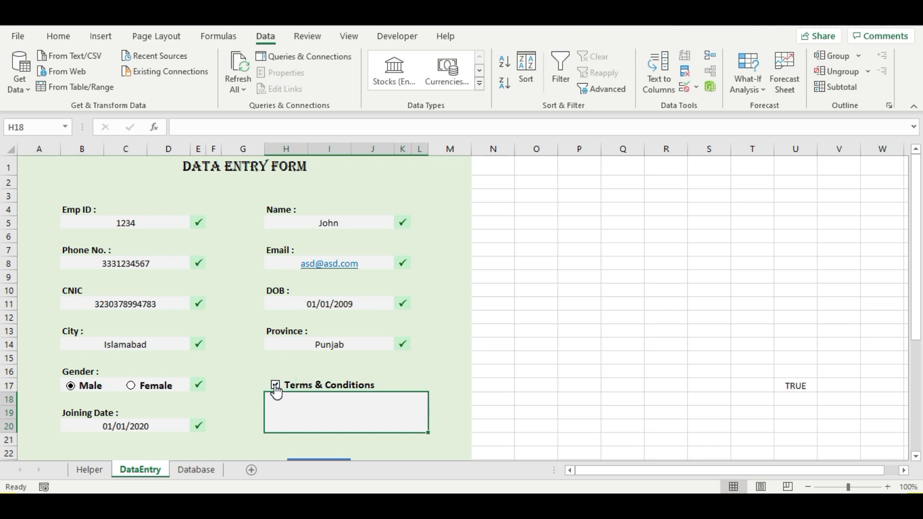
pyautogui.click(277, 386)
# - Link the Male/Female option buttons to $U$18 and choose Female, so U18 shows 2
pyautogui.rightClick(82, 390)
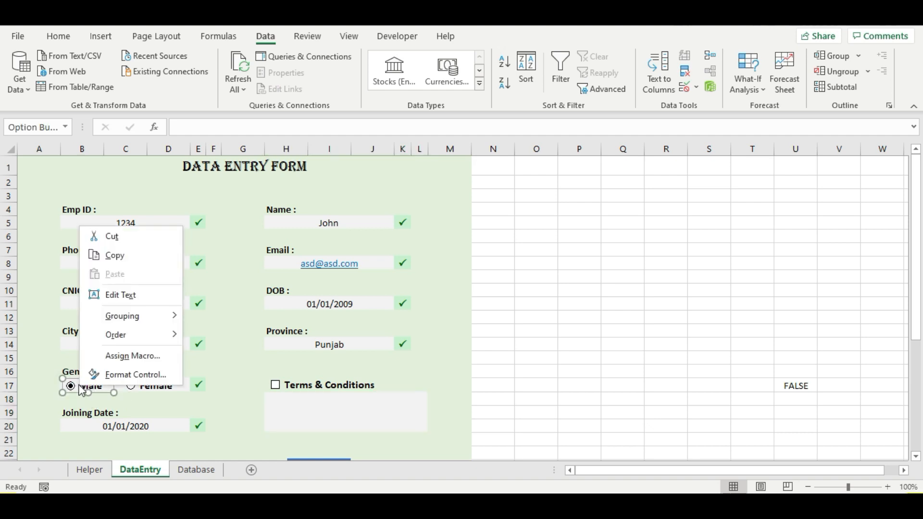
pyautogui.click(115, 374)
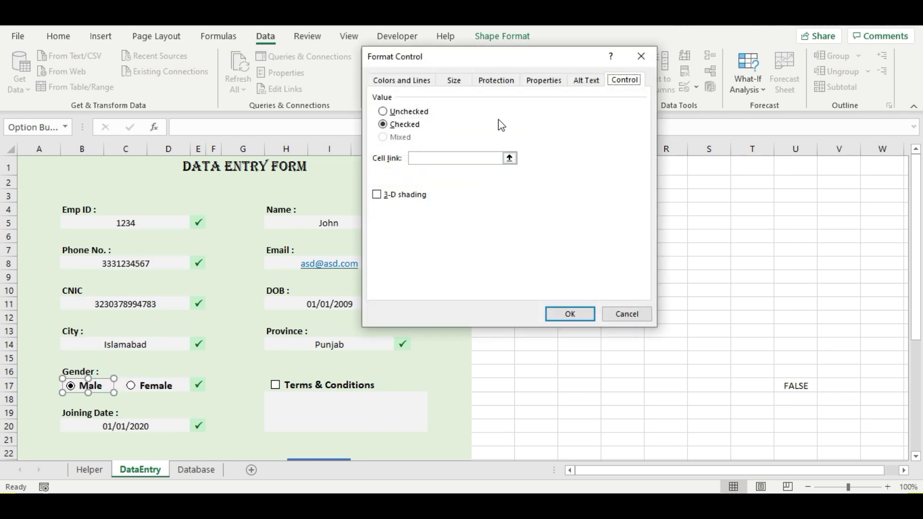
pyautogui.click(464, 155)
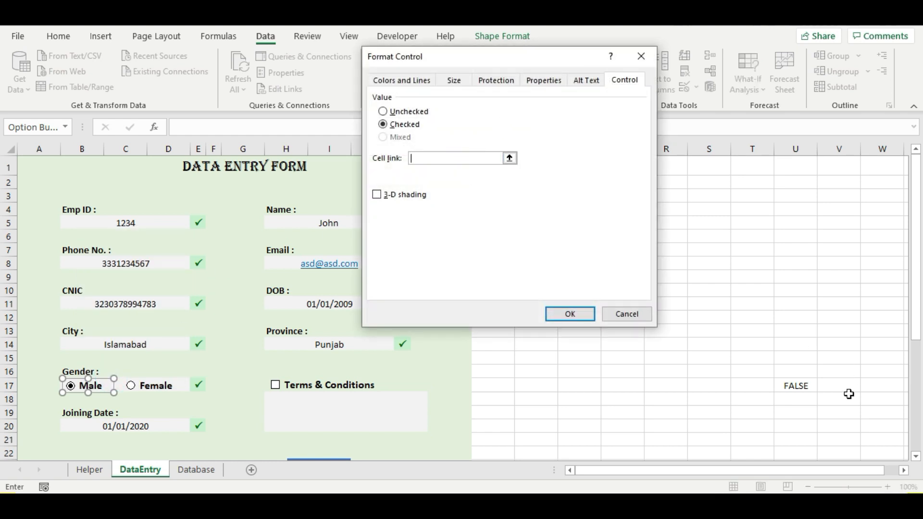
pyautogui.click(799, 398)
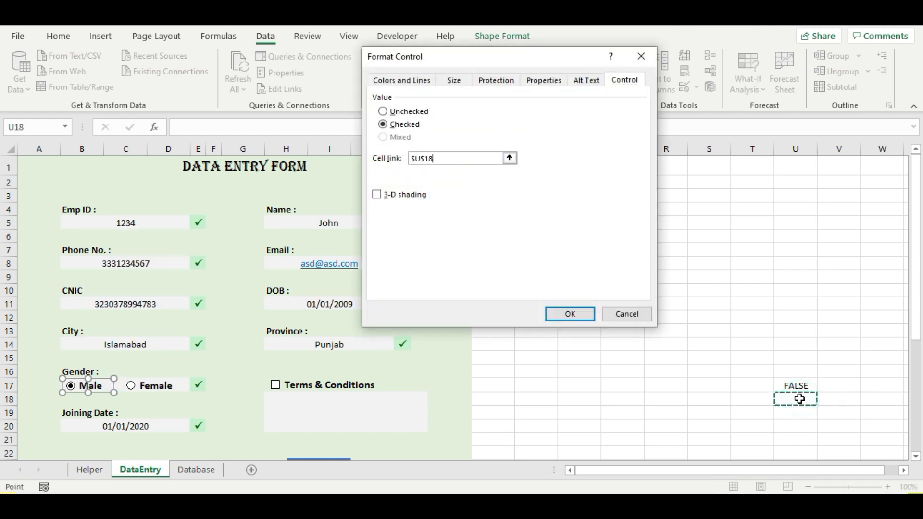
pyautogui.click(573, 315)
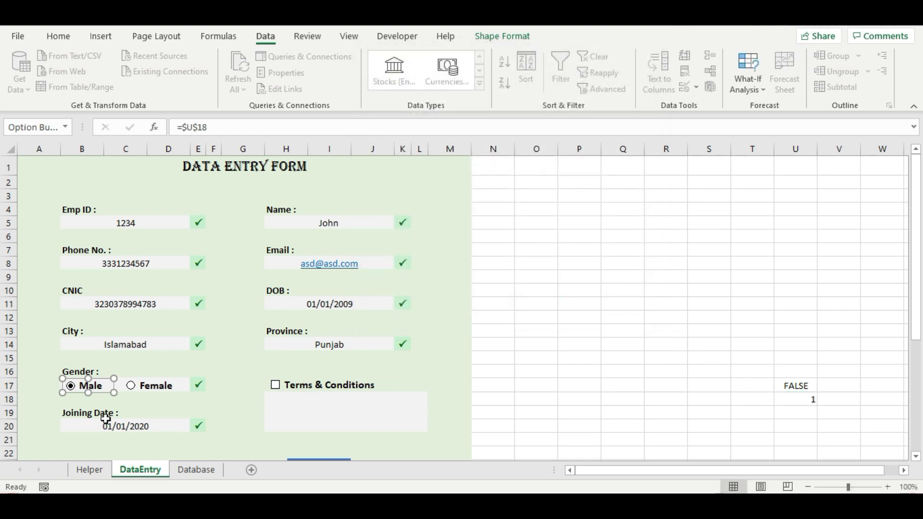
pyautogui.click(132, 388)
pyautogui.click(145, 396)
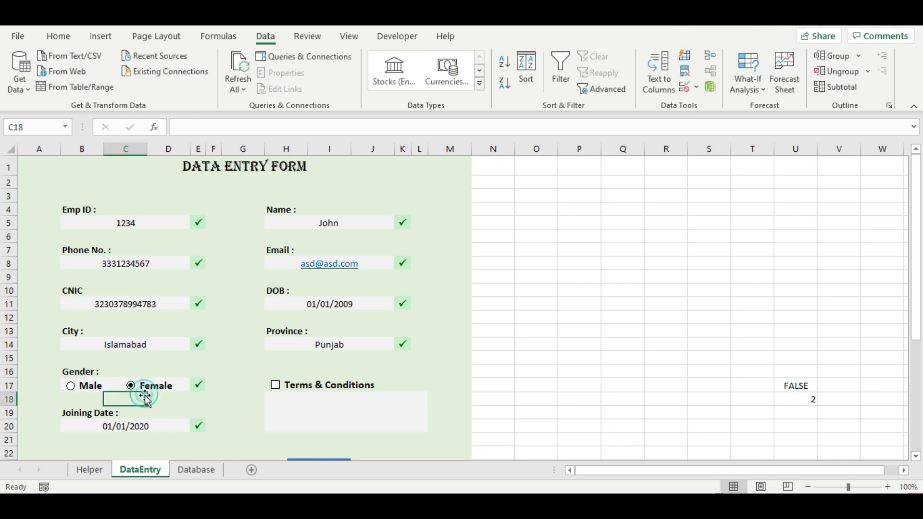
pyautogui.moveTo(145, 396); pyautogui.dragTo(198, 399)
pyautogui.click(334, 412)
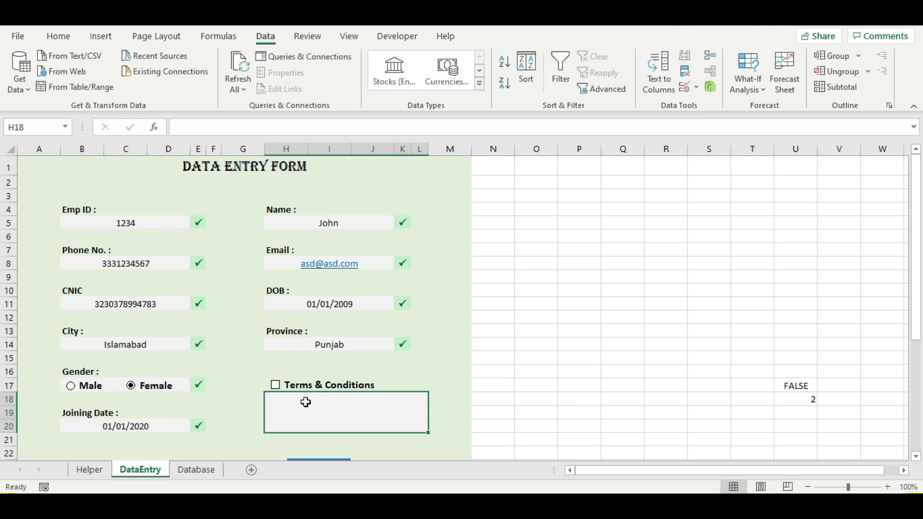
# - Copy 'Write Your Terms & Conditions Here' from the reference workbook into merged cell H18
pyautogui.hotkey('alt', 'Tab')
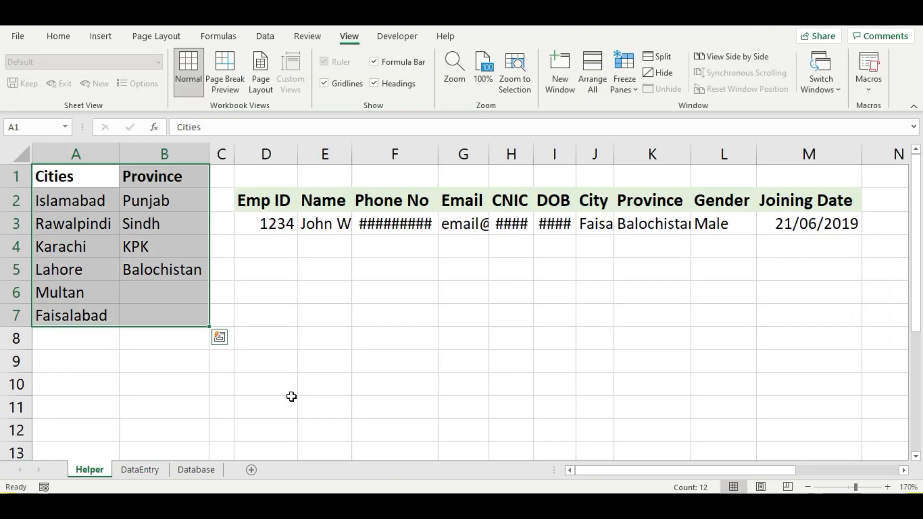
pyautogui.click(126, 471)
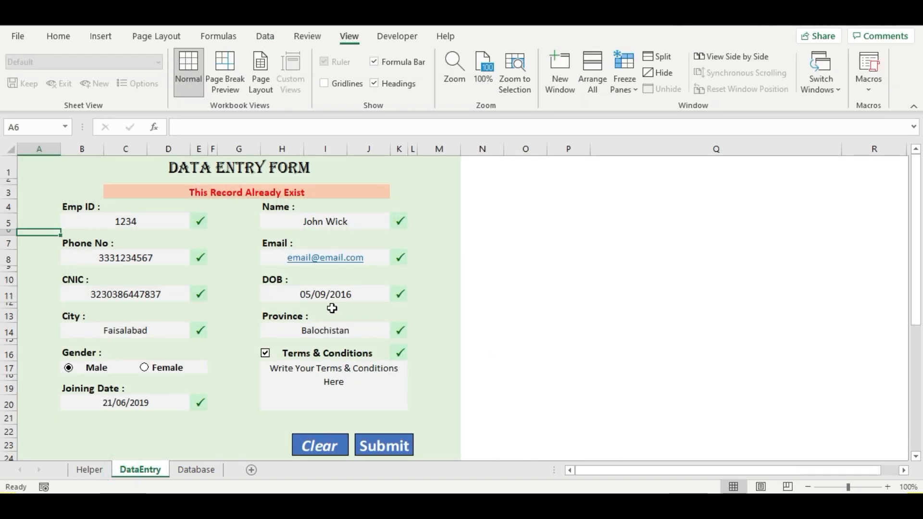
pyautogui.click(348, 384)
pyautogui.hotkey('ctrl', 'c')
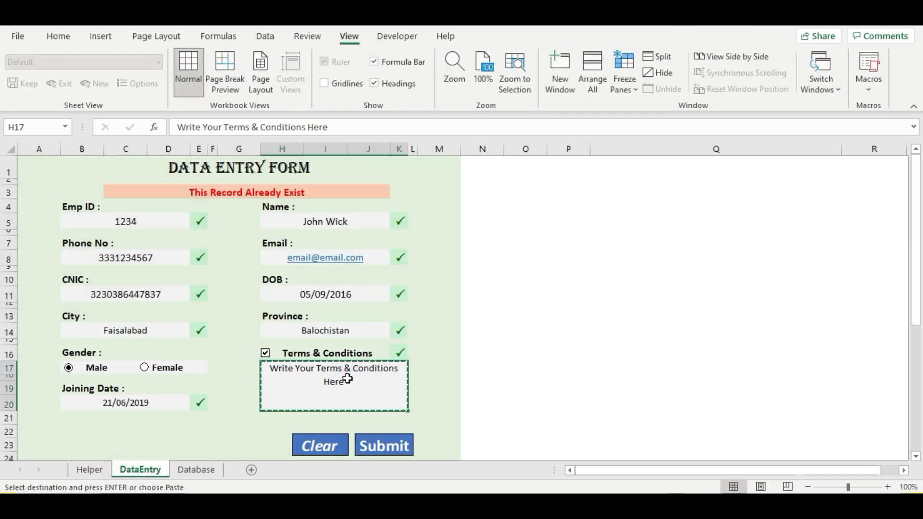
pyautogui.hotkey('alt', 'Tab')
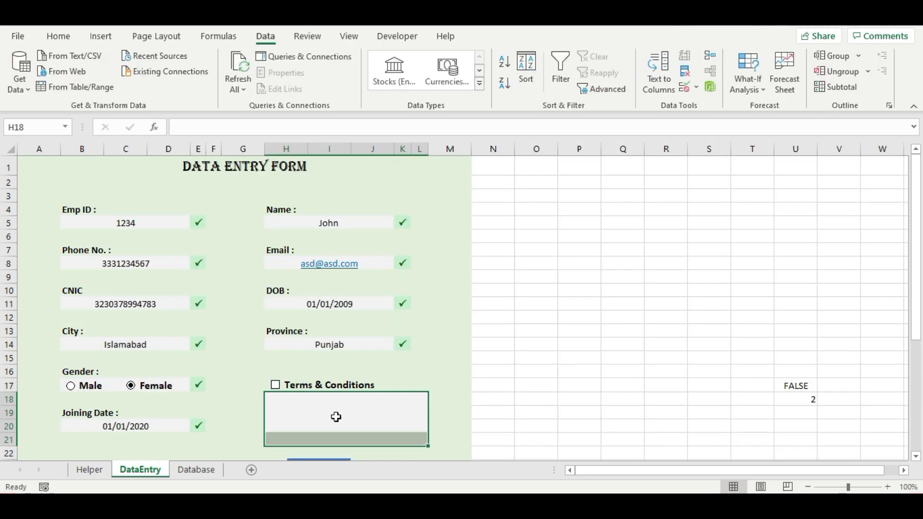
pyautogui.doubleClick(331, 410)
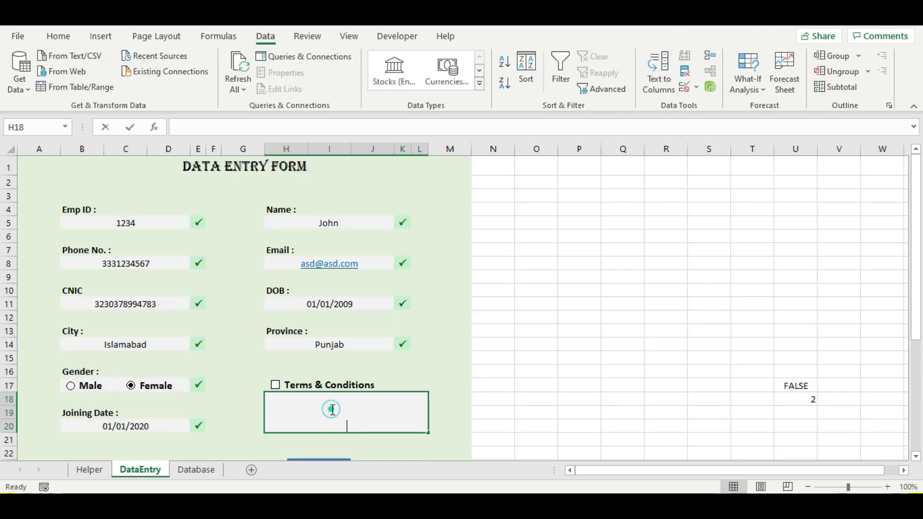
pyautogui.hotkey('ctrl', 'v')
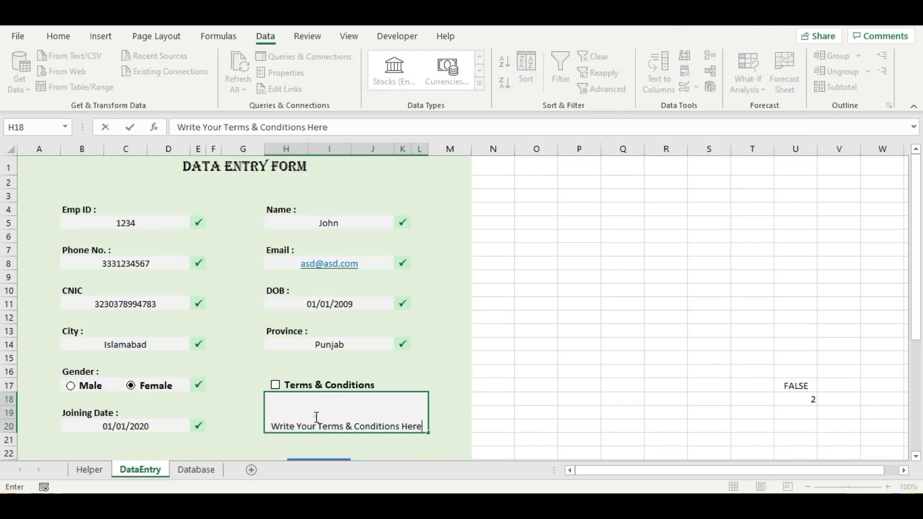
pyautogui.click(316, 418)
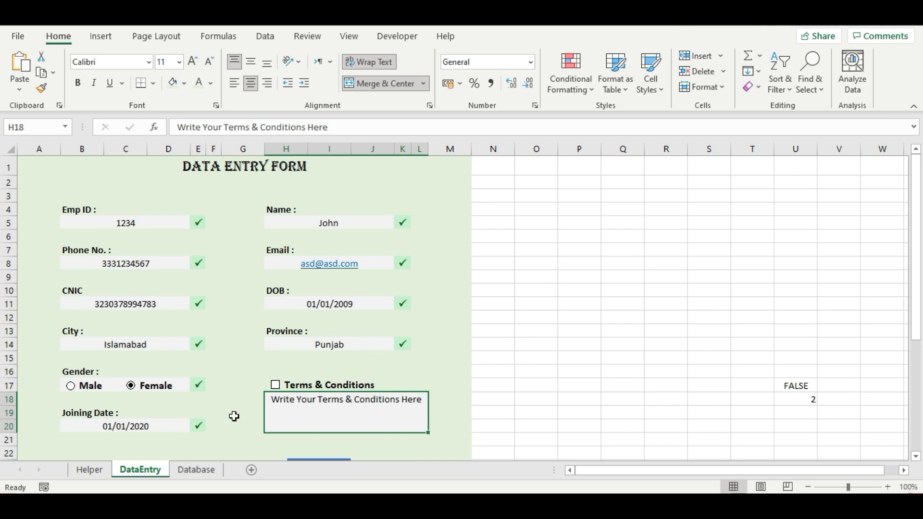
# - Check the Emp ID, Name and Phone No. label formatting, then show the Helper sheet
pyautogui.click(91, 470)
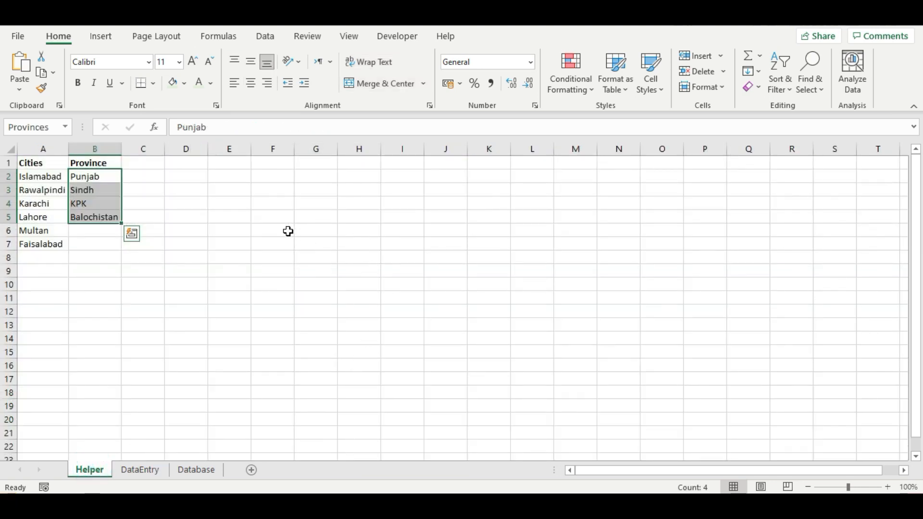
pyautogui.click(138, 469)
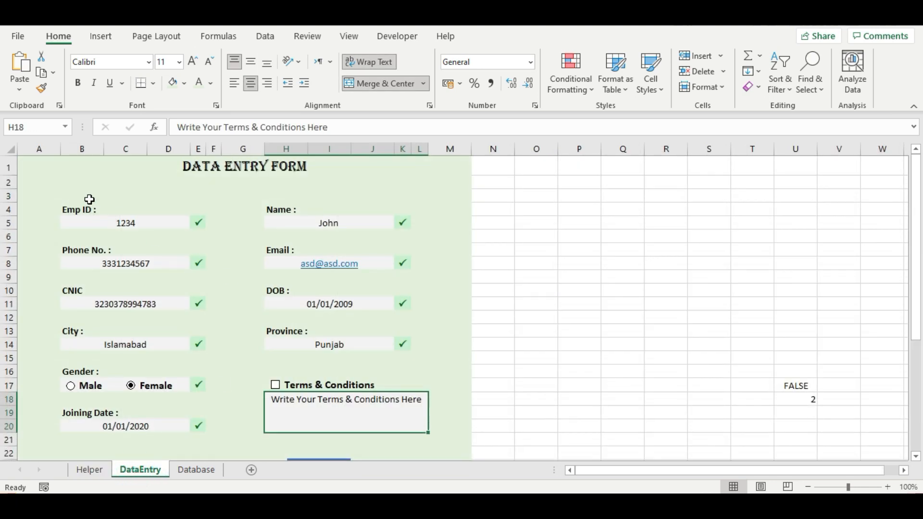
pyautogui.click(75, 210)
pyautogui.click(281, 212)
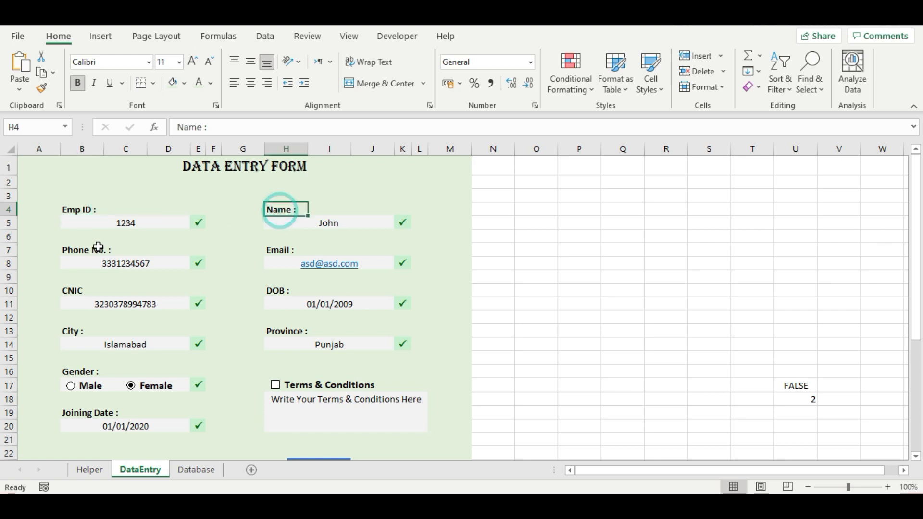
pyautogui.click(63, 251)
pyautogui.click(90, 469)
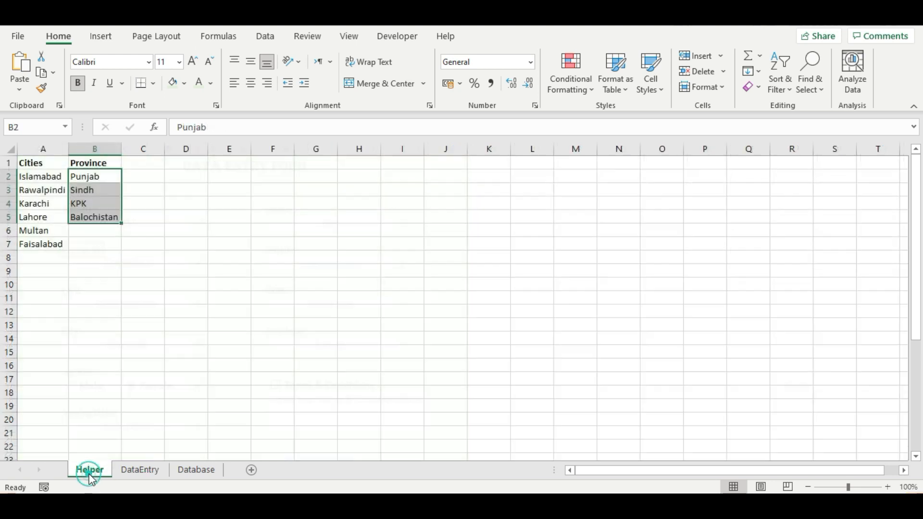
pyautogui.moveTo(183, 182); pyautogui.dragTo(478, 190)
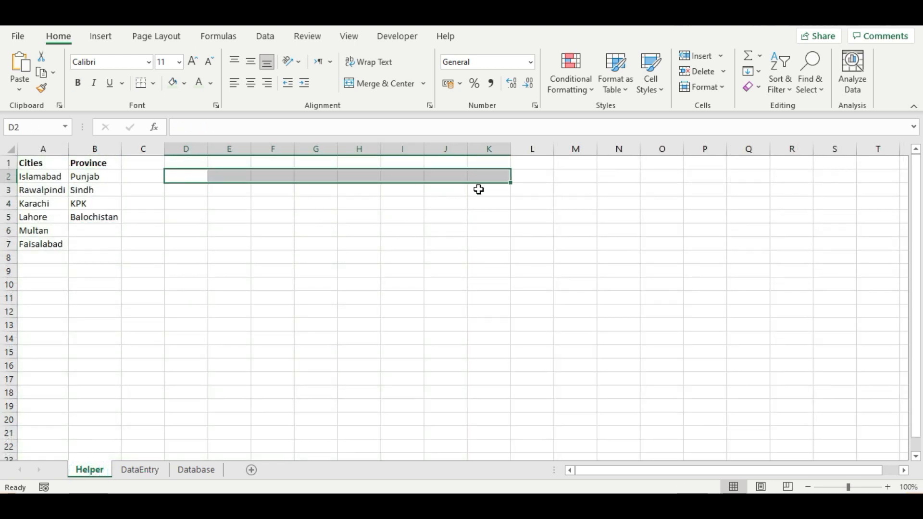
pyautogui.hotkey('alt', 'Tab')
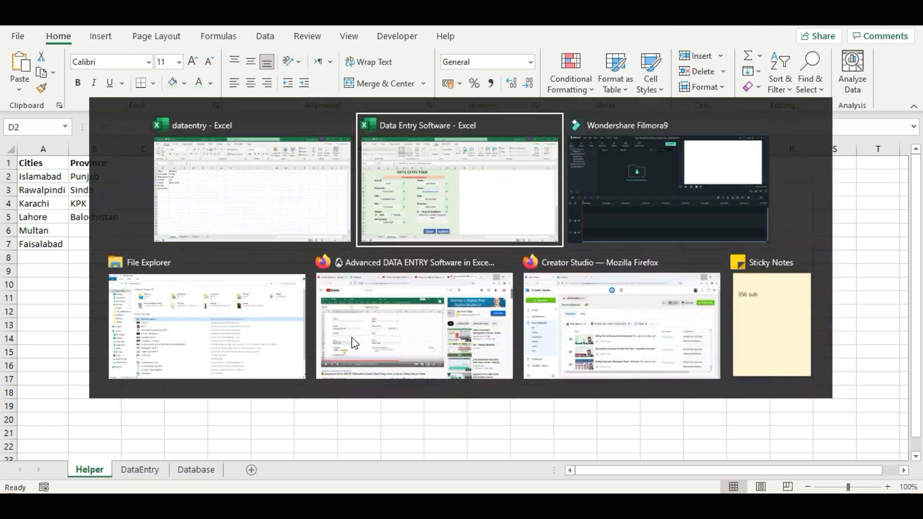
pyautogui.click(89, 469)
pyautogui.moveTo(270, 205); pyautogui.dragTo(793, 201)
pyautogui.hotkey('ctrl', 'c')
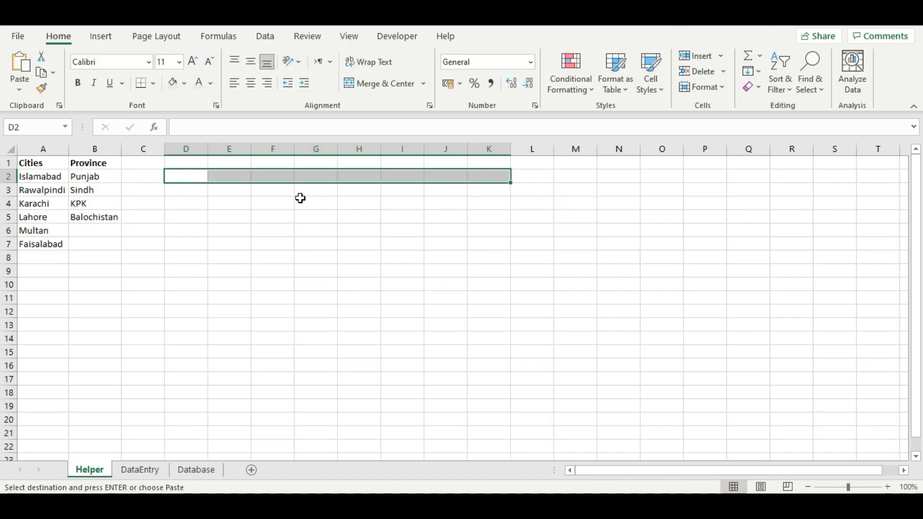
pyautogui.click(188, 175)
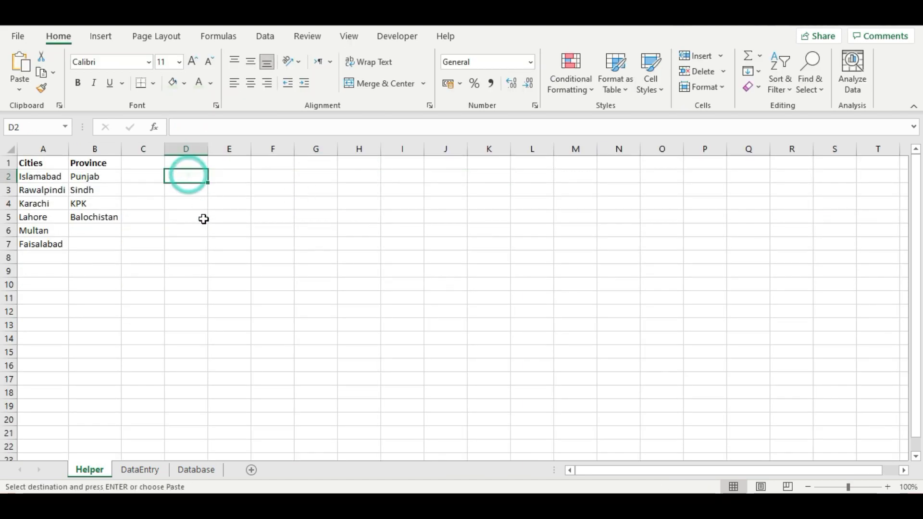
pyautogui.hotkey('ctrl', 'v')
pyautogui.click(332, 219)
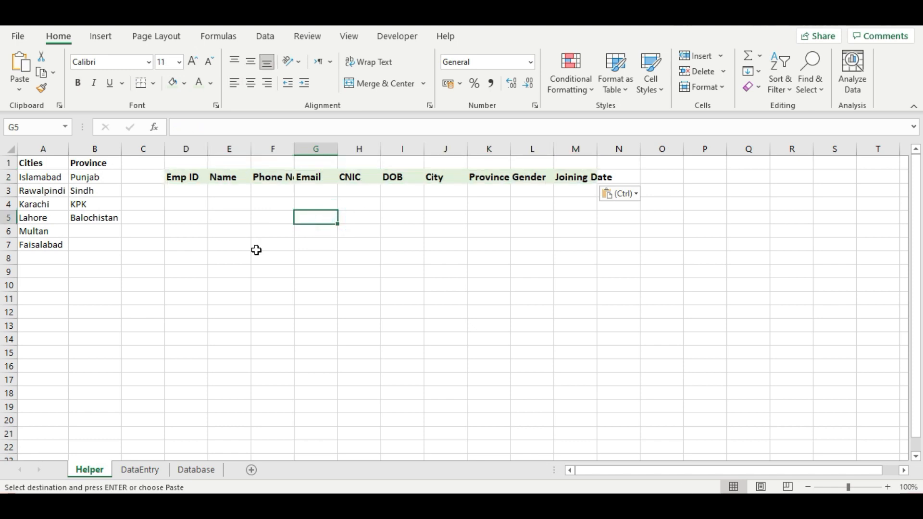
pyautogui.press('Escape')
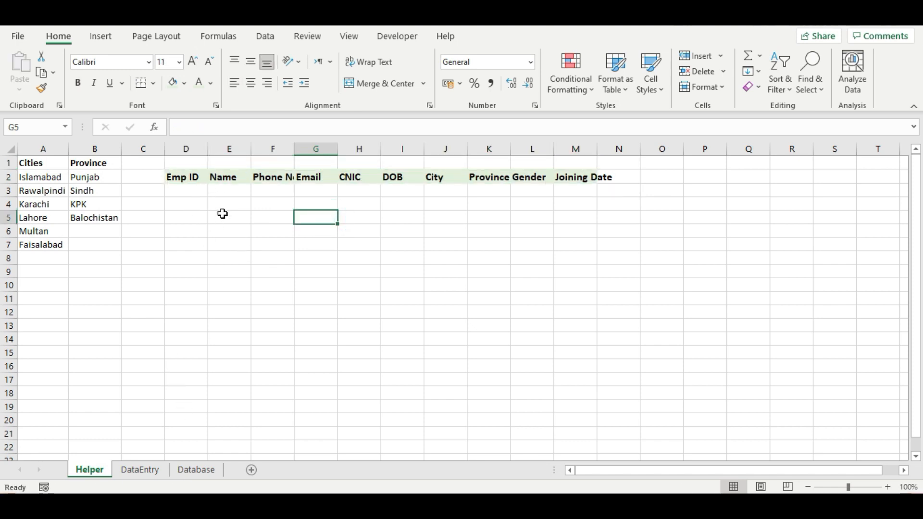
pyautogui.click(194, 191)
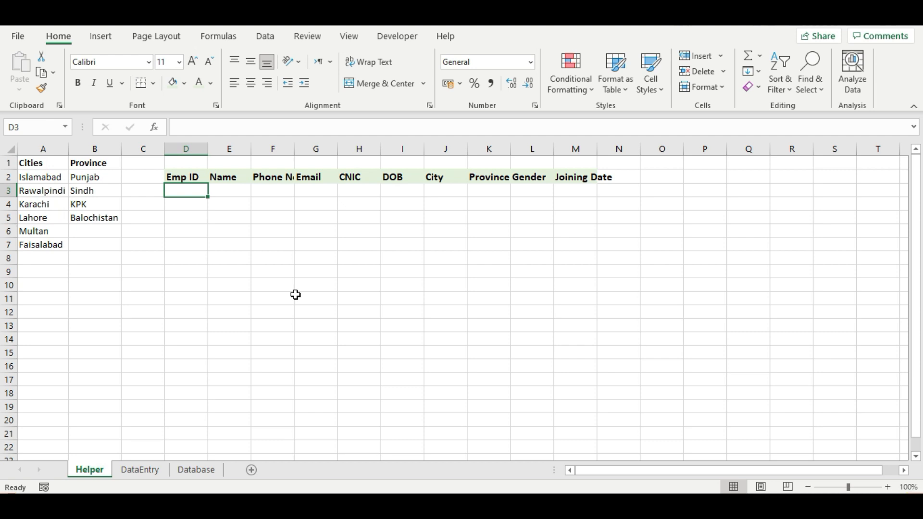
# - Link Helper D3 to the DataEntry Emp ID and E3 to the DataEntry Name
pyautogui.write('=')
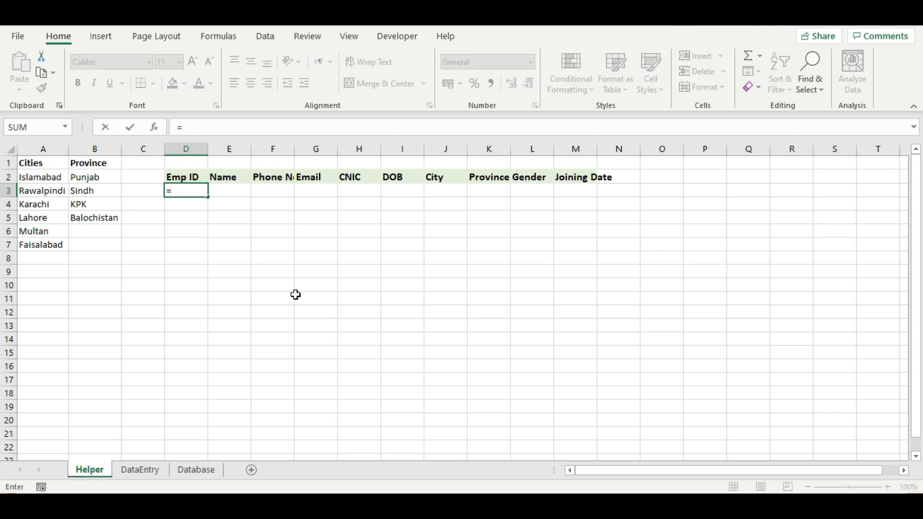
pyautogui.click(139, 471)
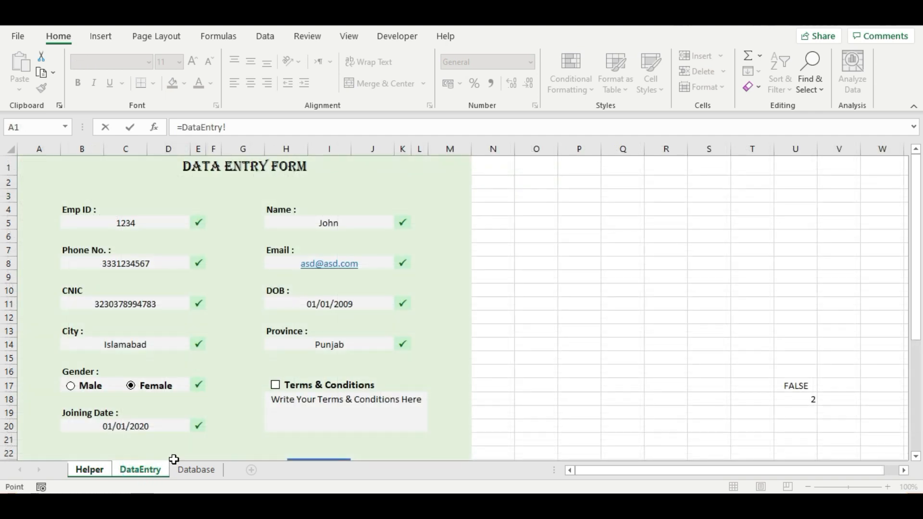
pyautogui.click(105, 224)
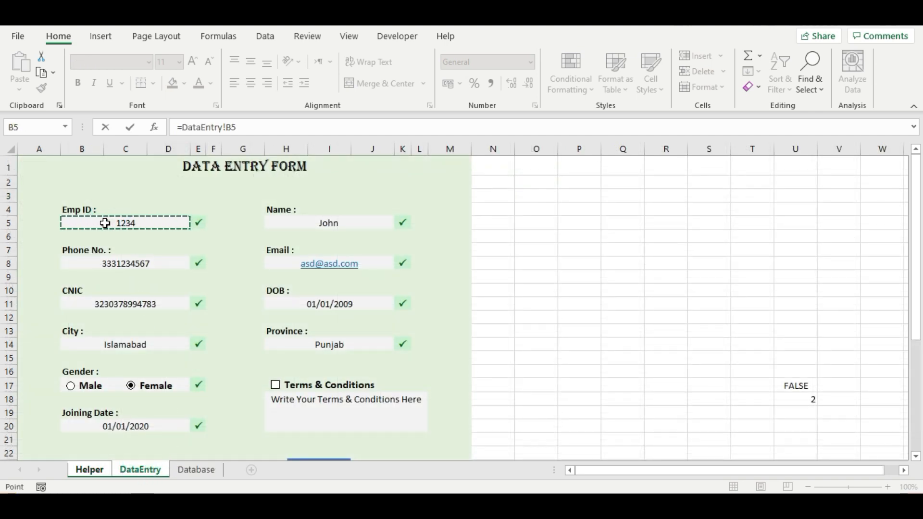
pyautogui.press('Return')
pyautogui.click(228, 191)
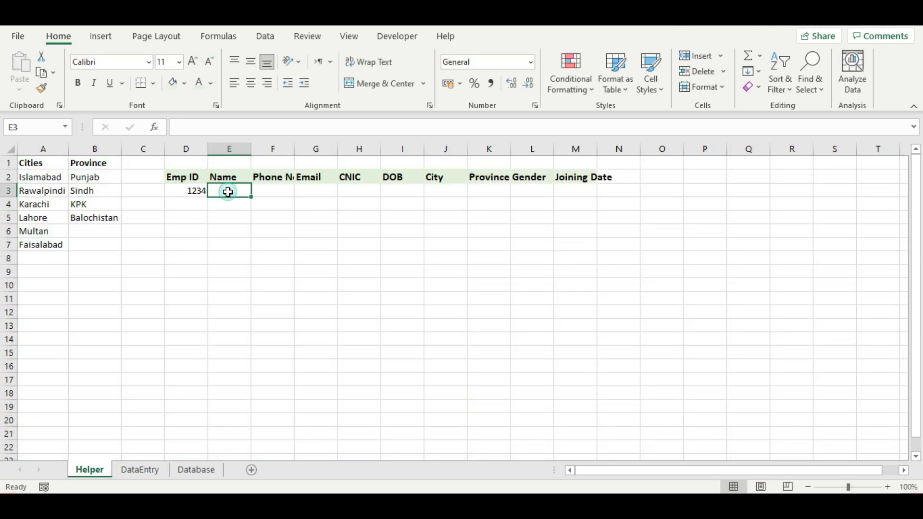
pyautogui.write('=')
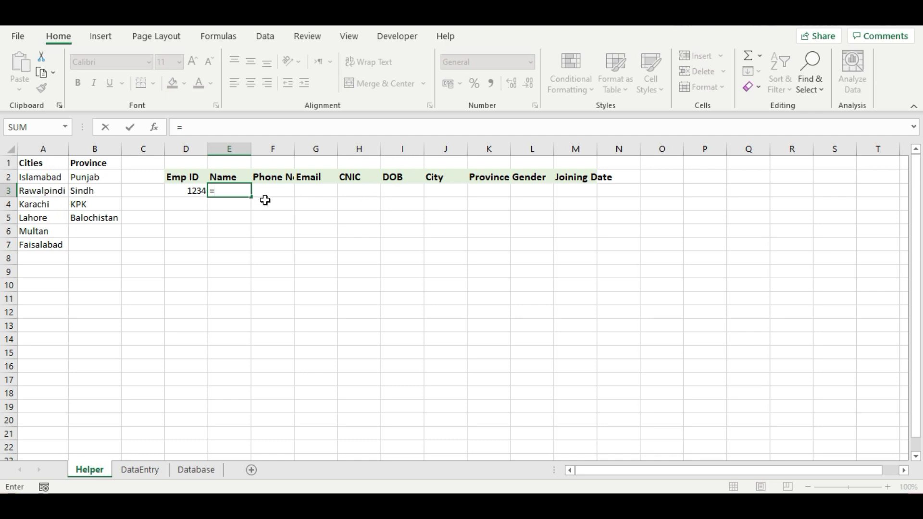
pyautogui.click(137, 471)
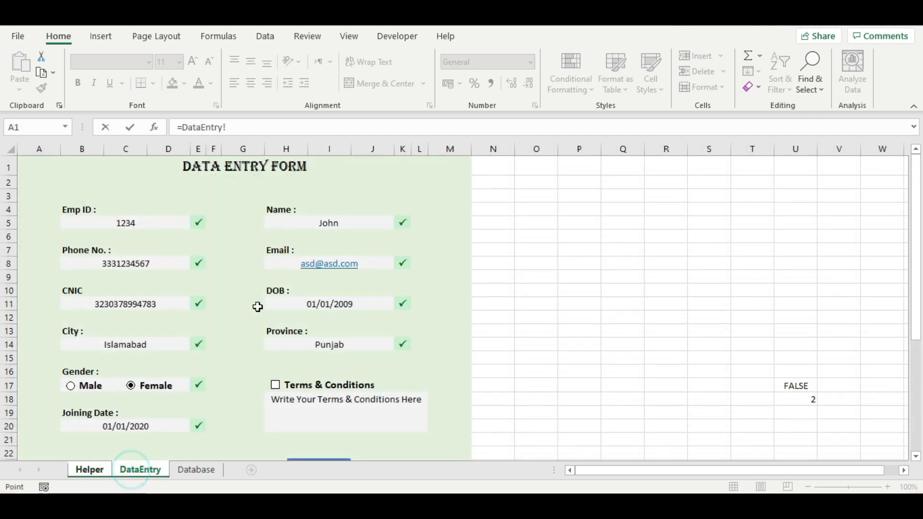
pyautogui.click(291, 225)
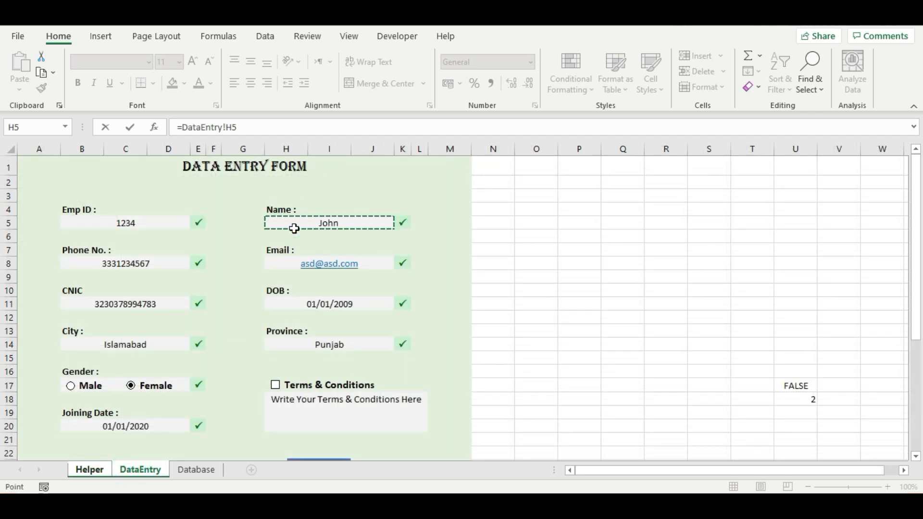
pyautogui.press('Return')
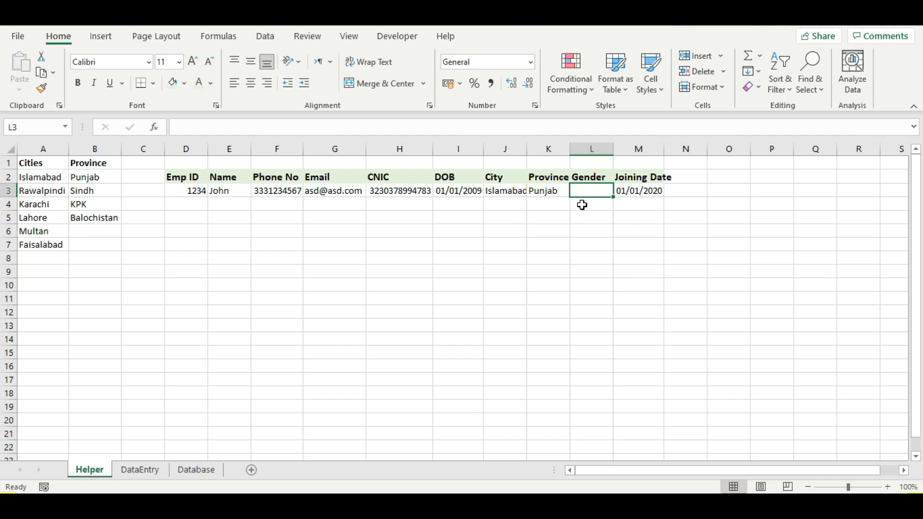
# - Enter =IF(DataEntry!U18=1,"Male","Female") in L3 for the Gender field
pyautogui.write('=if')
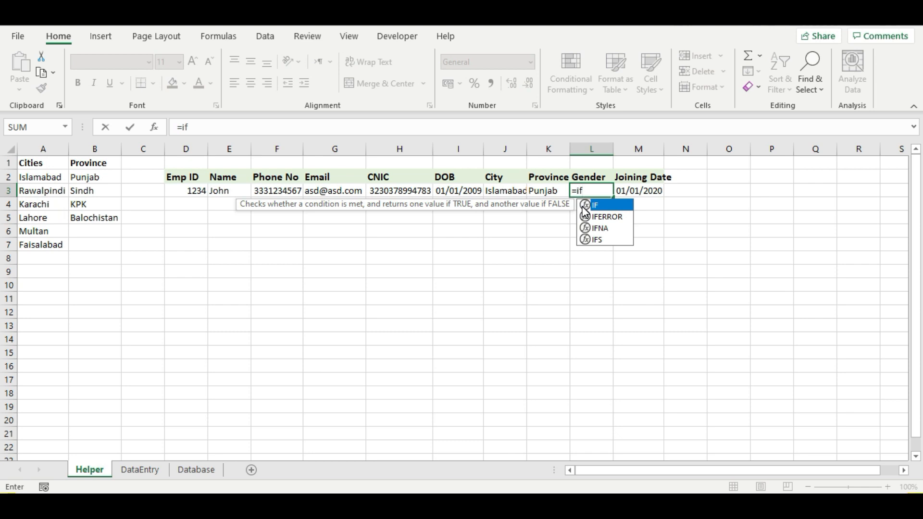
pyautogui.doubleClick(583, 207)
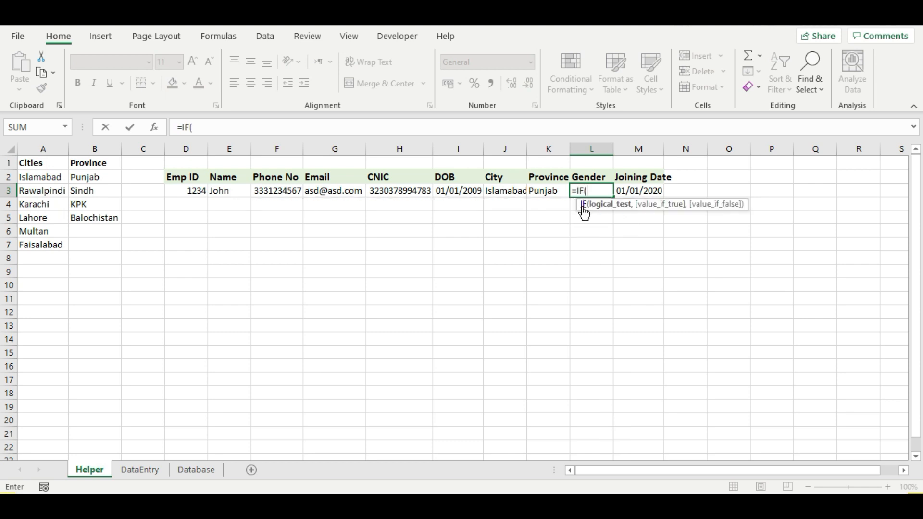
pyautogui.click(126, 471)
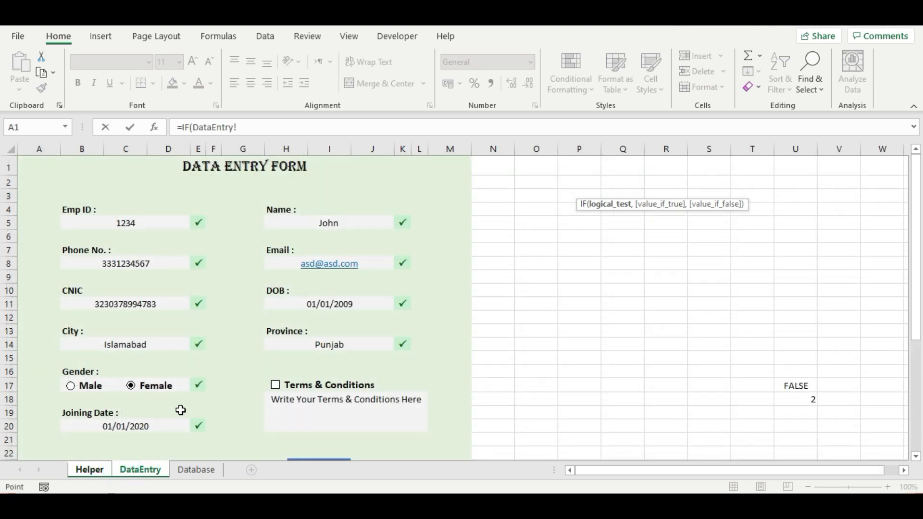
pyautogui.click(802, 400)
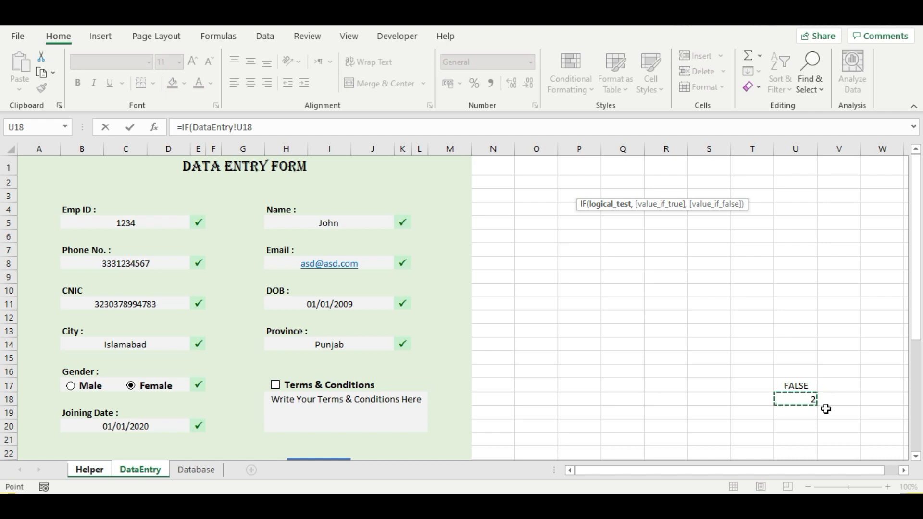
pyautogui.write('=')
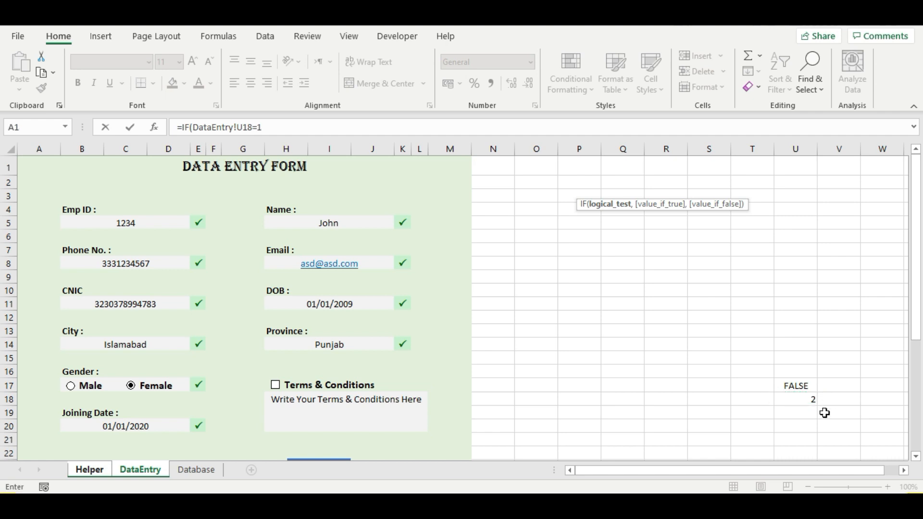
pyautogui.write('1,"Male')
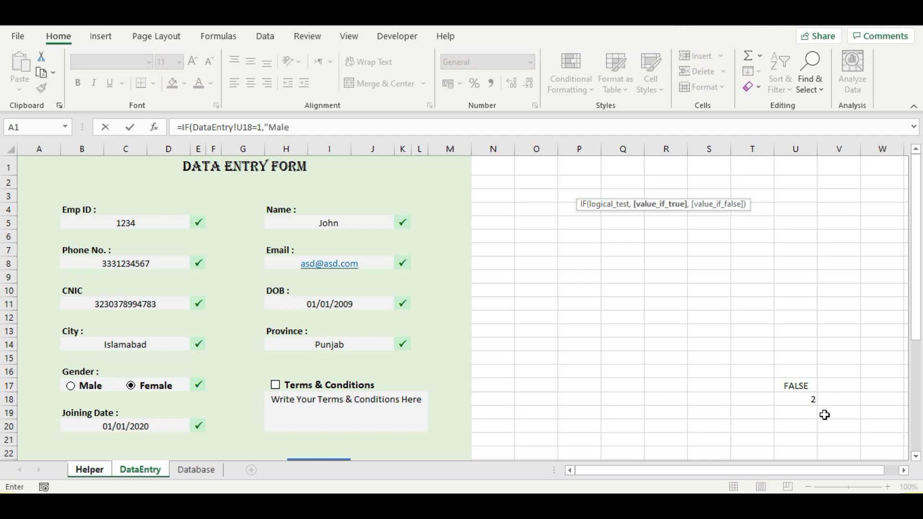
pyautogui.write(',"Fa')
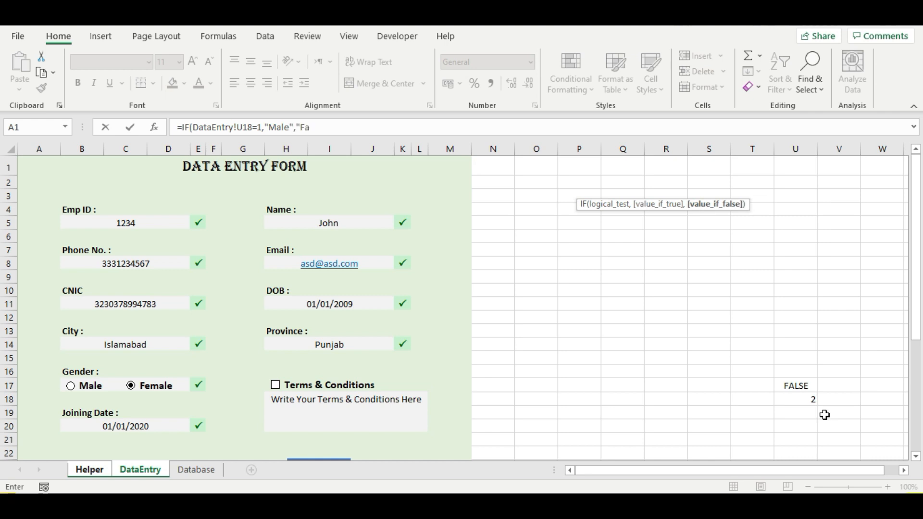
pyautogui.press('BackSpace')
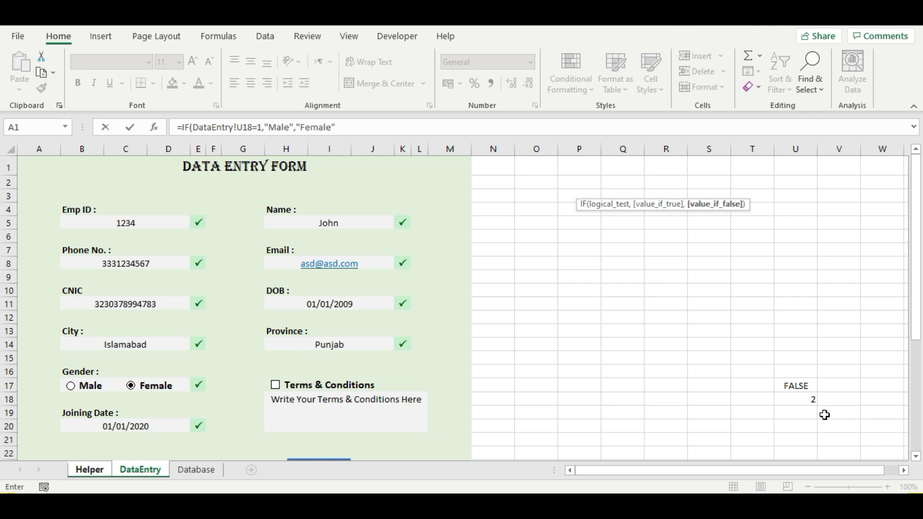
pyautogui.write('emale")')
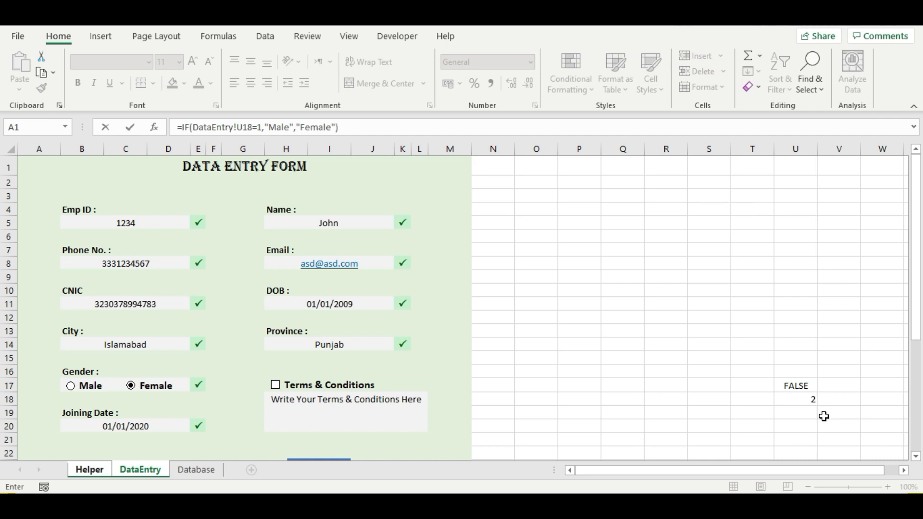
pyautogui.press('Return')
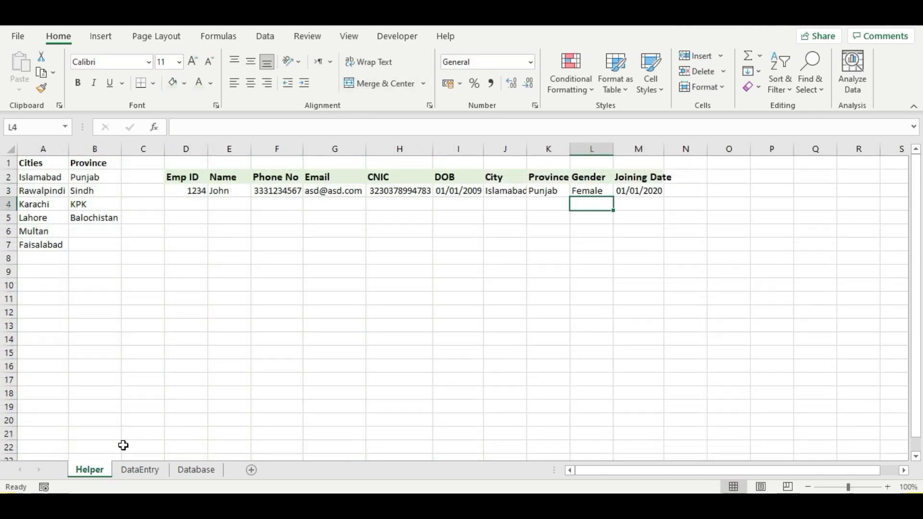
# - Check the Gender formula in Helper L3, then go back to the DataEntry form
pyautogui.click(142, 469)
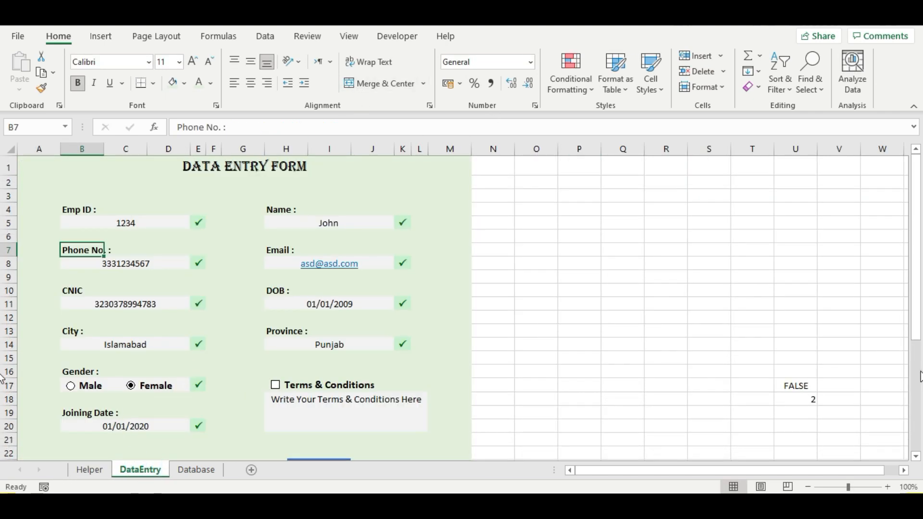
pyautogui.click(91, 470)
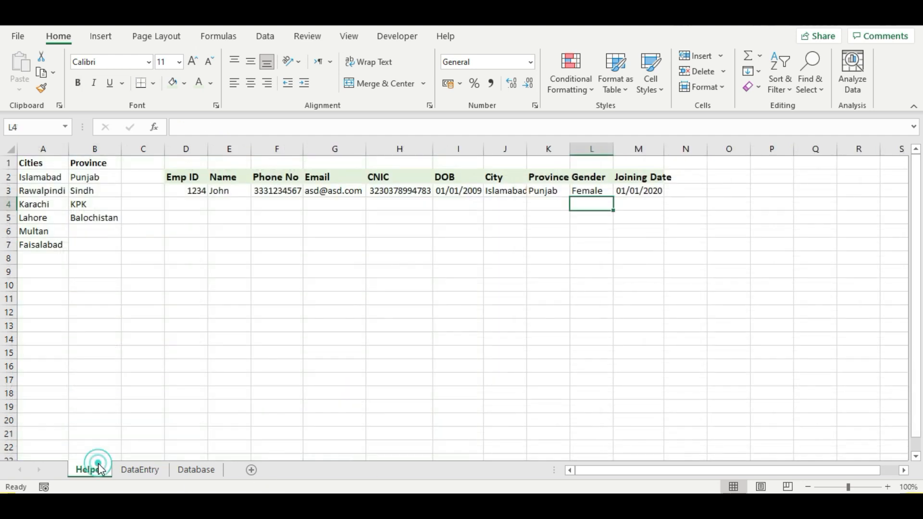
pyautogui.click(594, 193)
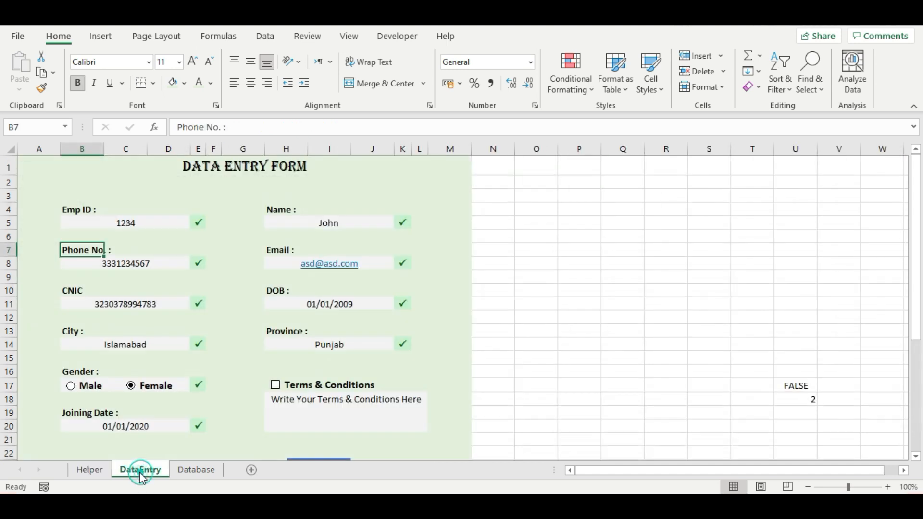
pyautogui.click(140, 470)
# - Select the Submit cell I35 and start a new conditional formatting rule
pyautogui.scroll(-5, 476, 403)
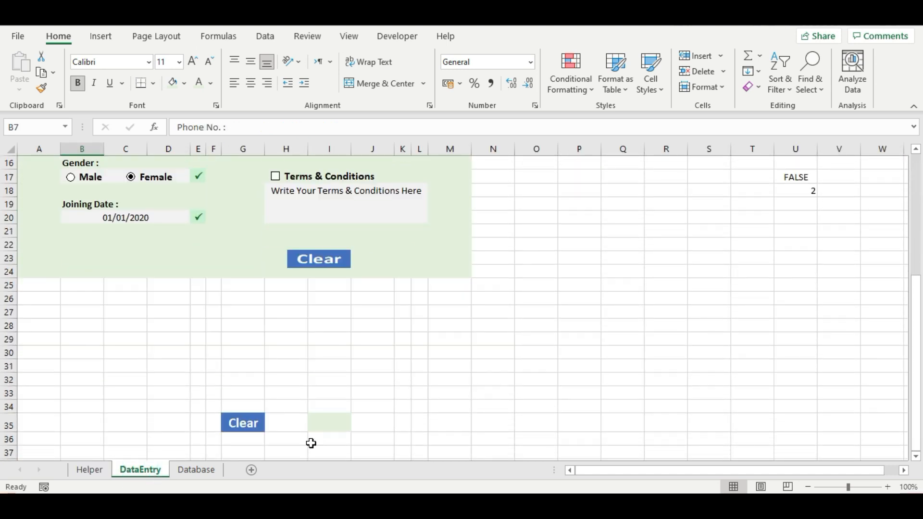
pyautogui.click(322, 428)
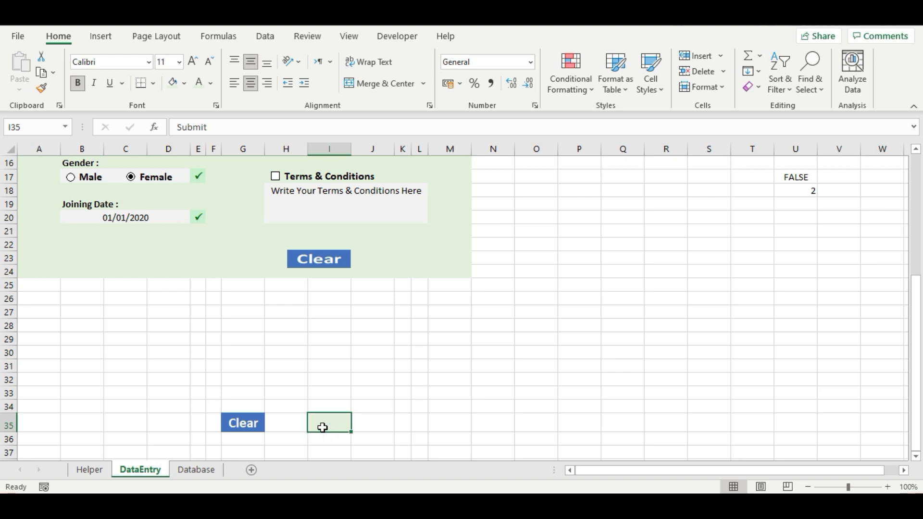
pyautogui.click(376, 265)
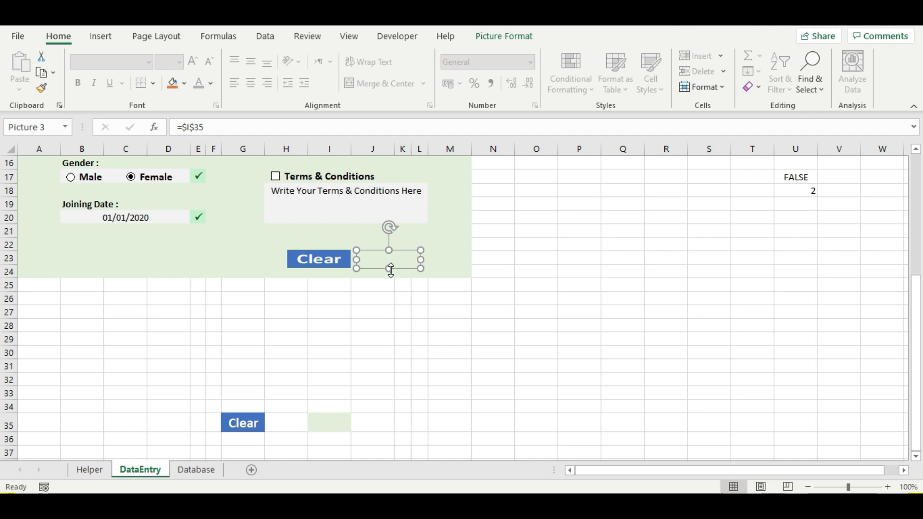
pyautogui.click(330, 425)
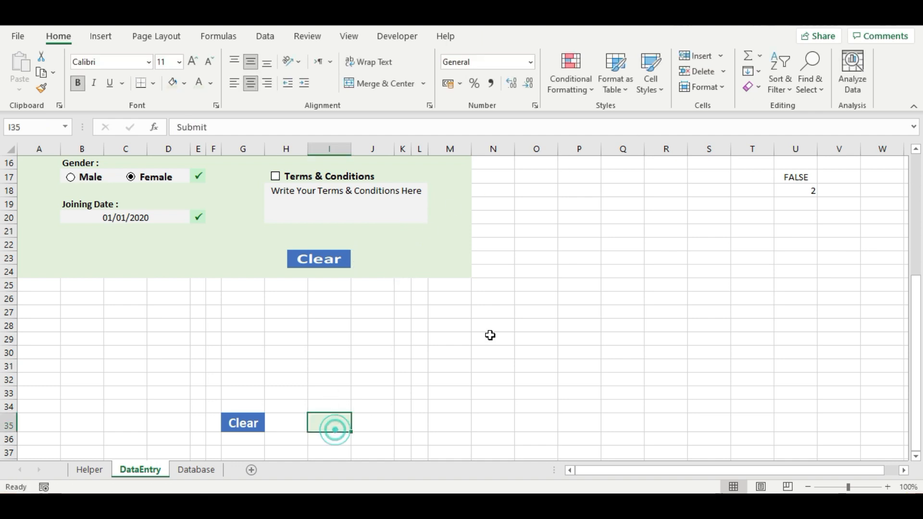
pyautogui.click(571, 87)
pyautogui.click(592, 275)
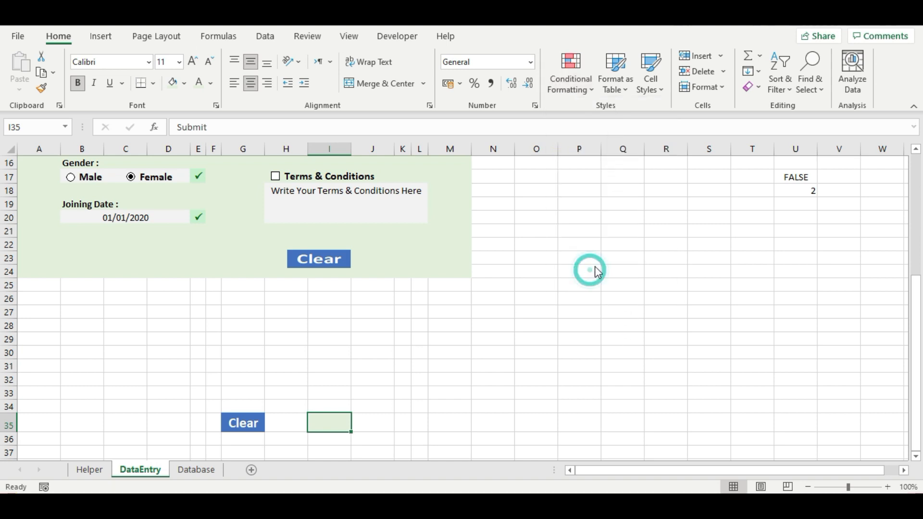
# - Make a formula rule =and($U$17=True,countblank(Helper!$D$3:$M$3)=0), picking D3:M3 on Helper
pyautogui.click(425, 181)
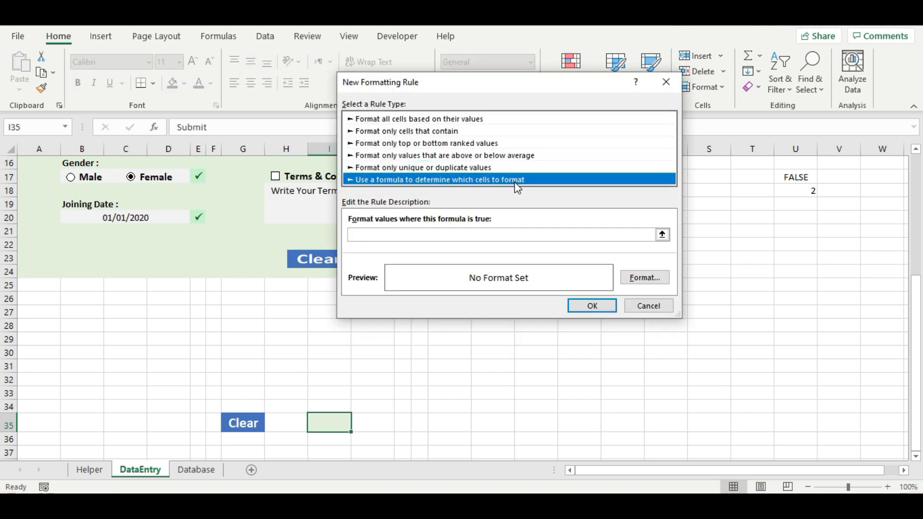
pyautogui.click(404, 235)
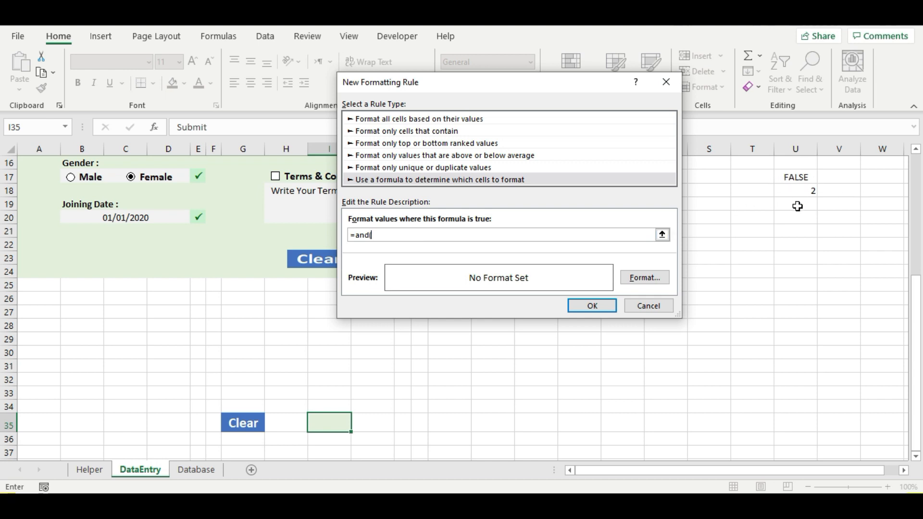
pyautogui.click(802, 178)
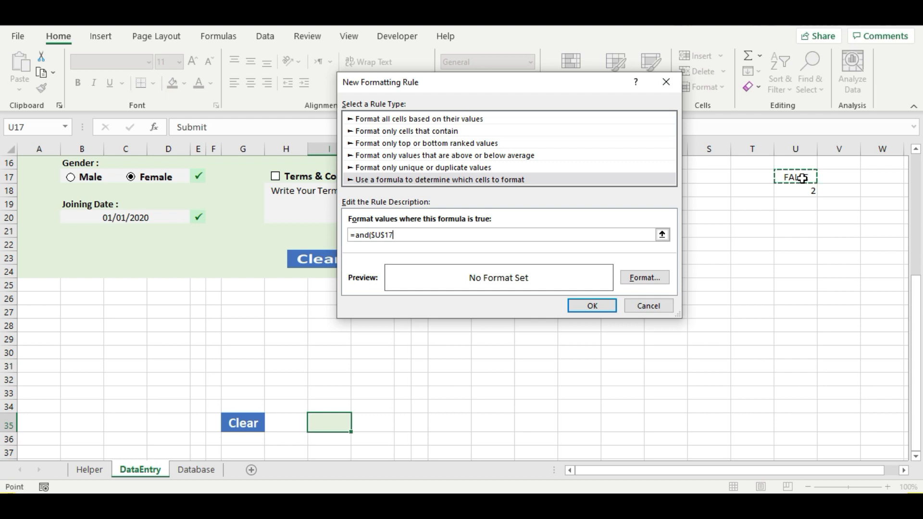
pyautogui.write('=True,countblank(')
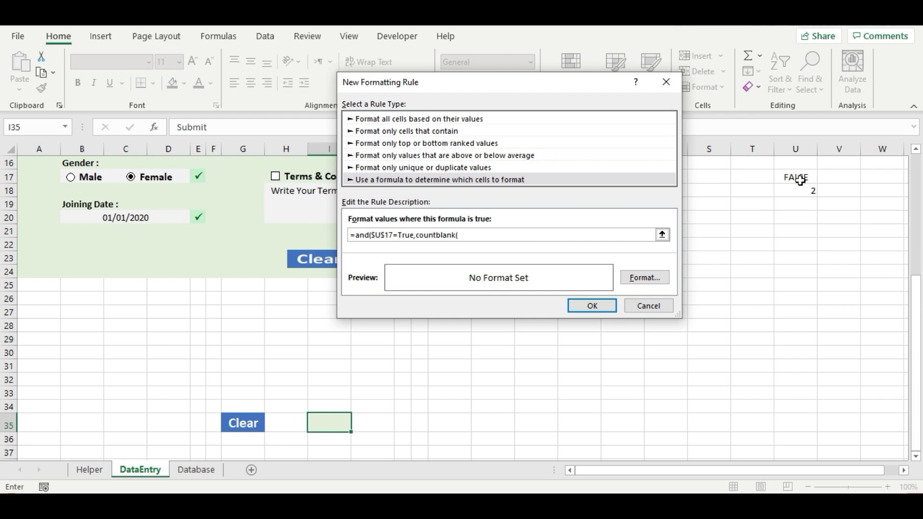
pyautogui.click(92, 469)
pyautogui.moveTo(416, 82); pyautogui.dragTo(331, 208)
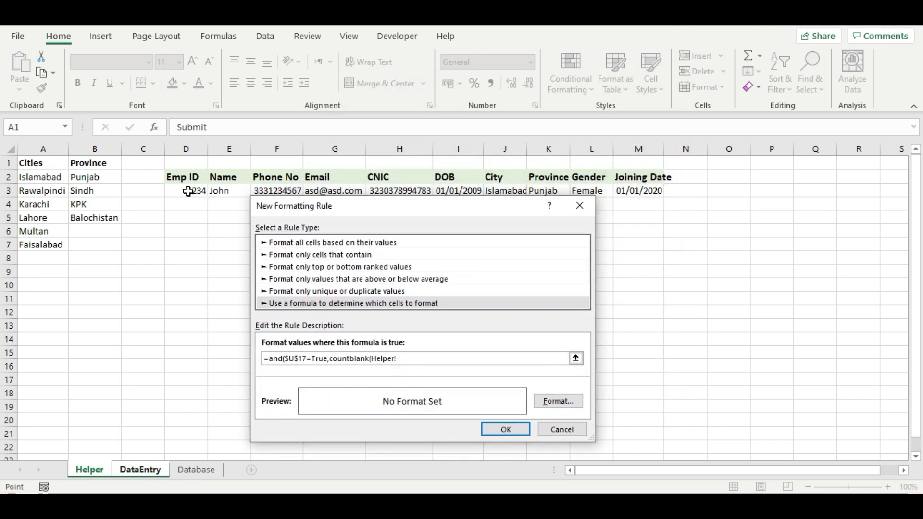
pyautogui.moveTo(188, 192); pyautogui.dragTo(635, 186)
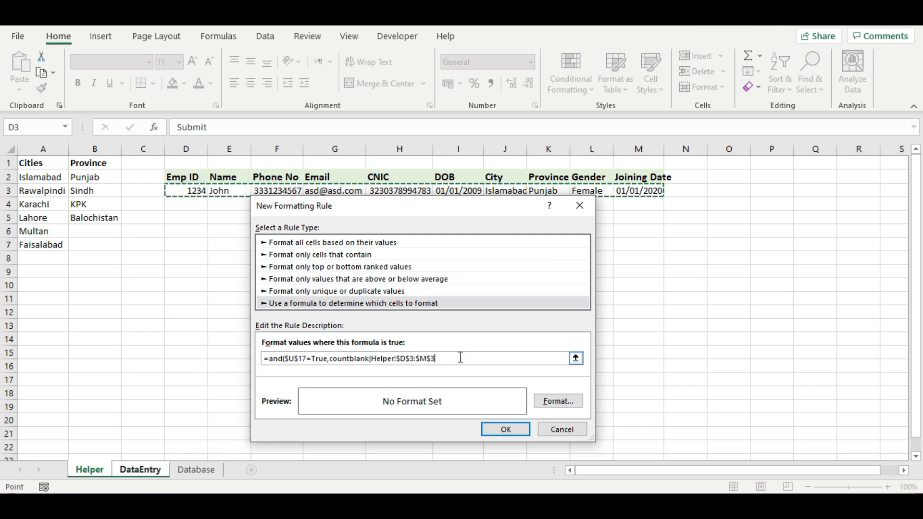
pyautogui.write(')=0')
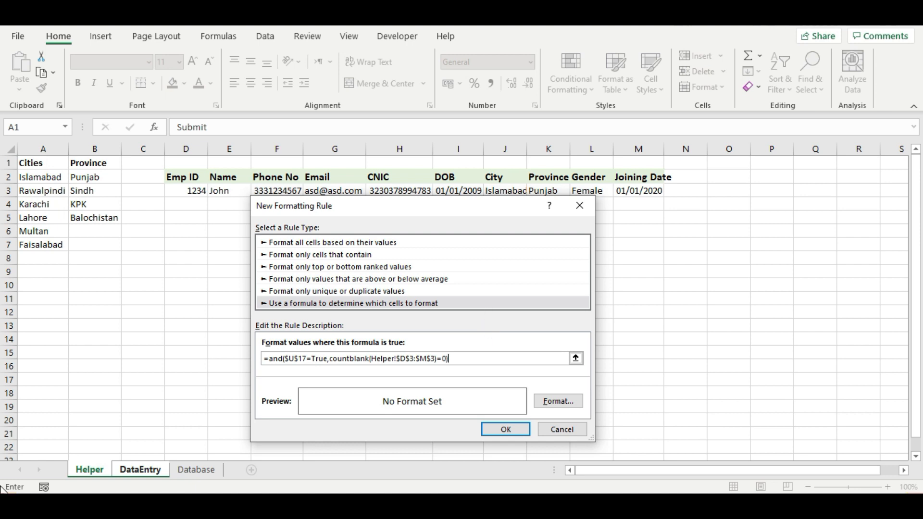
pyautogui.write('+')
pyautogui.click(142, 470)
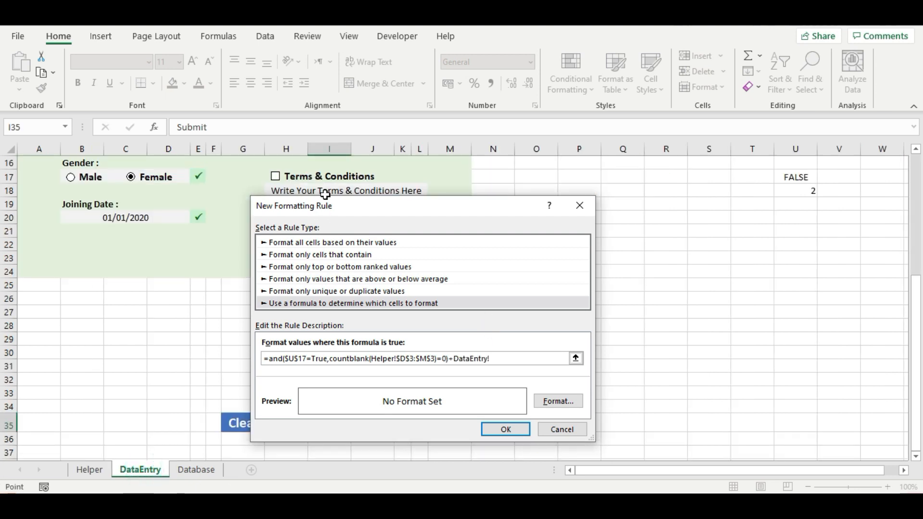
pyautogui.moveTo(344, 212); pyautogui.dragTo(532, 187)
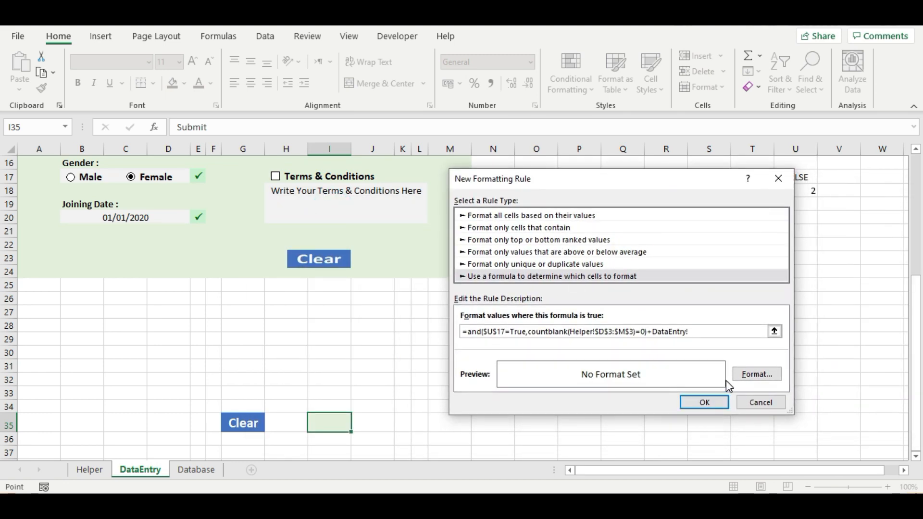
# - Format the rule with a blue fill and bold white text without strikethrough, and save it
pyautogui.click(756, 375)
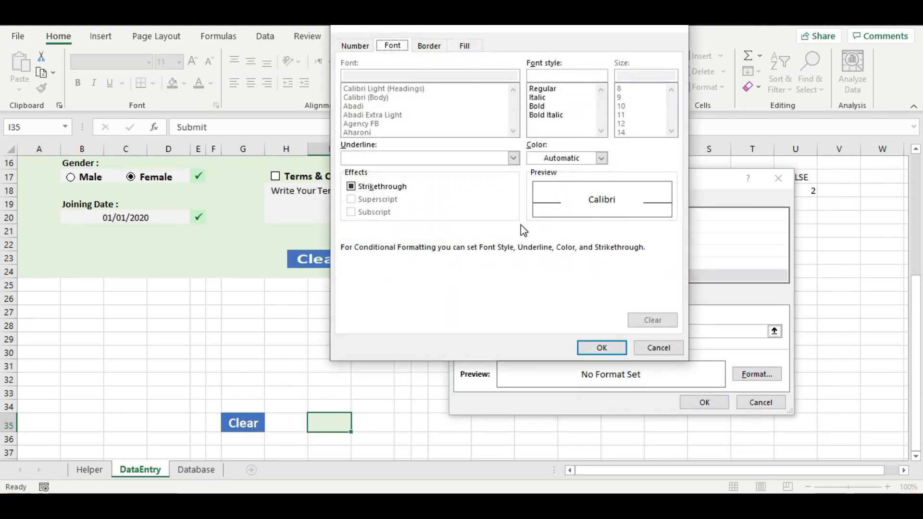
pyautogui.click(463, 46)
pyautogui.click(402, 94)
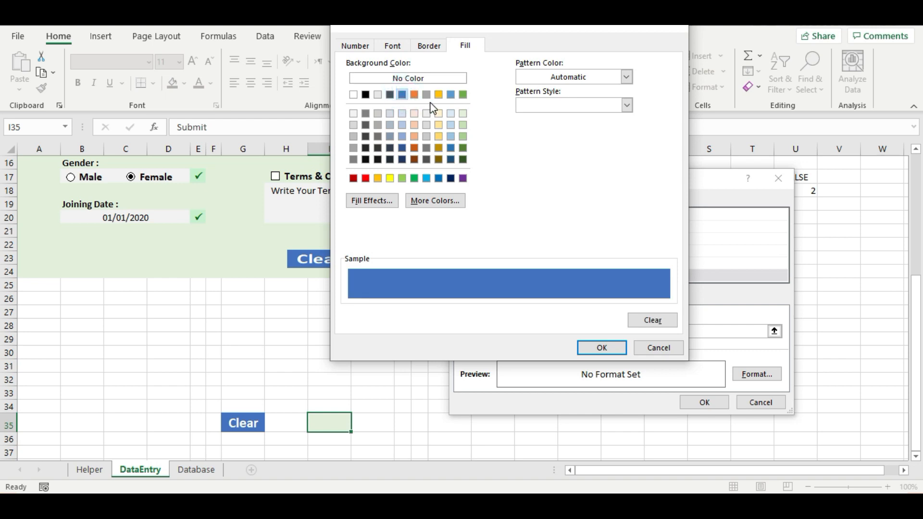
pyautogui.click(433, 45)
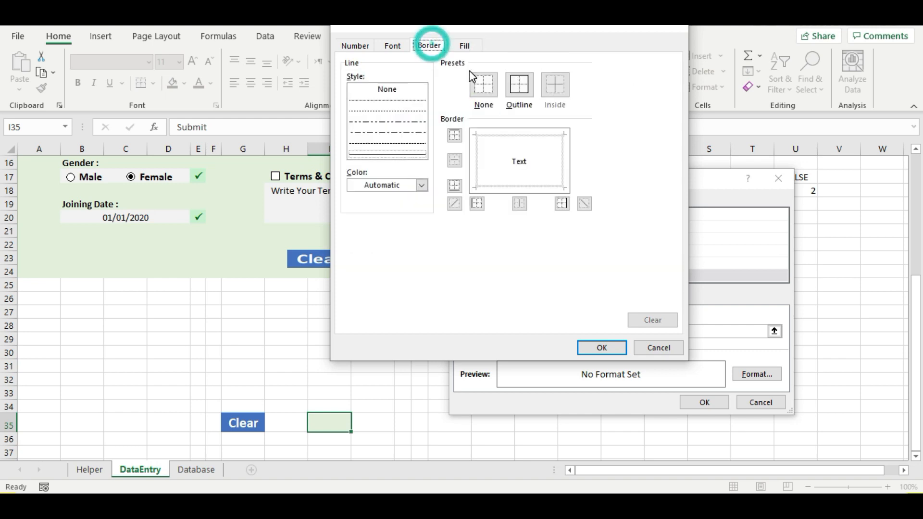
pyautogui.click(393, 46)
pyautogui.click(549, 107)
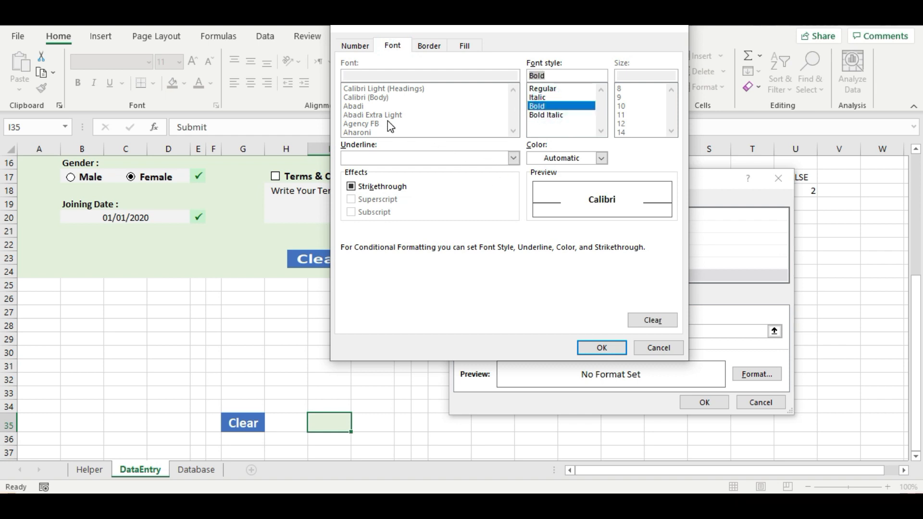
pyautogui.click(602, 158)
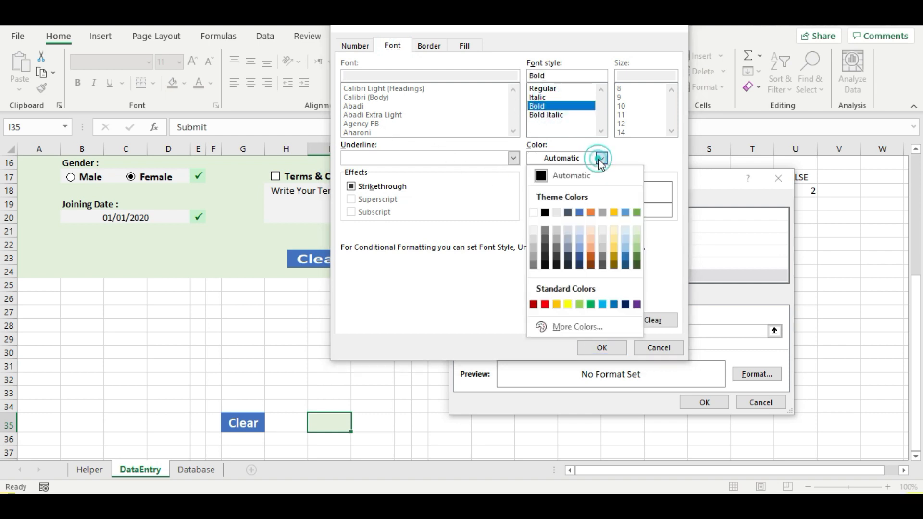
pyautogui.click(533, 212)
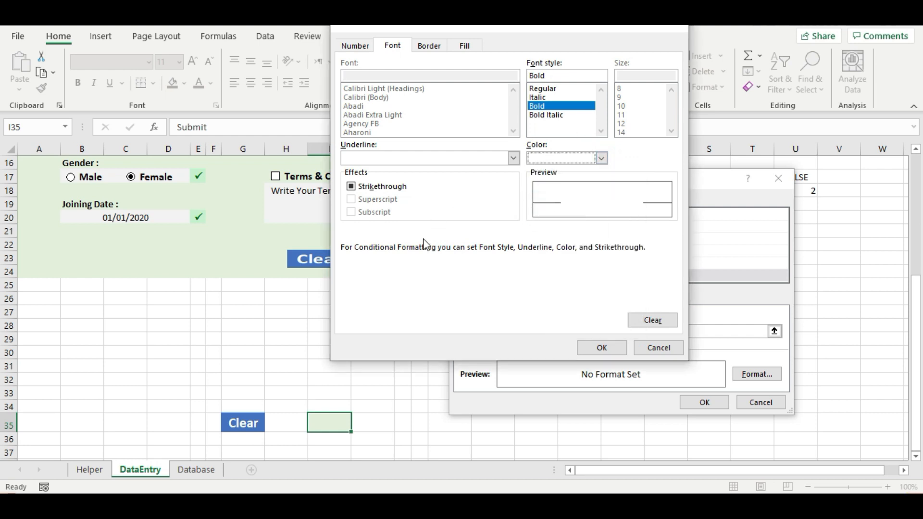
pyautogui.click(362, 188)
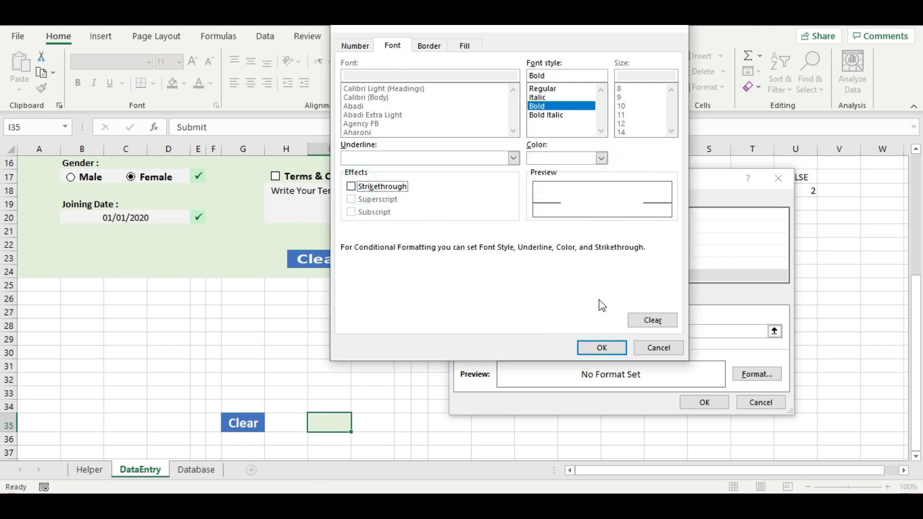
pyautogui.click(601, 353)
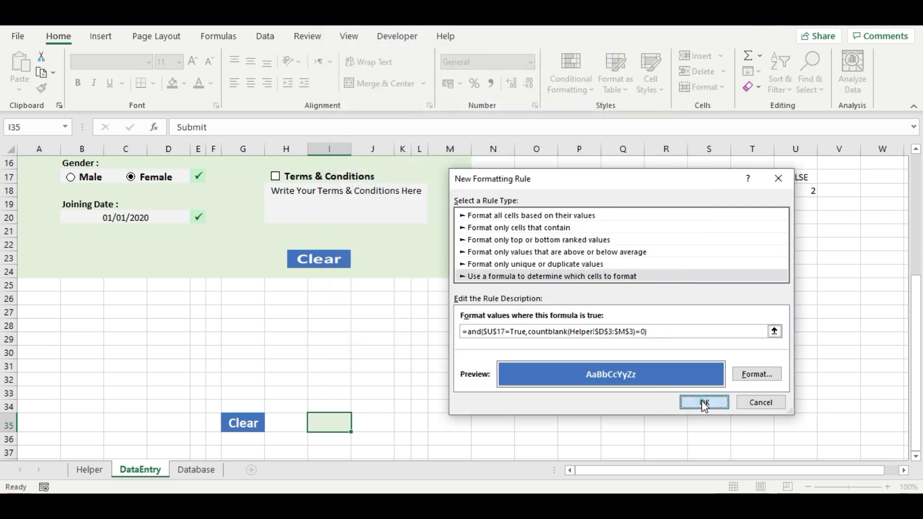
pyautogui.click(704, 403)
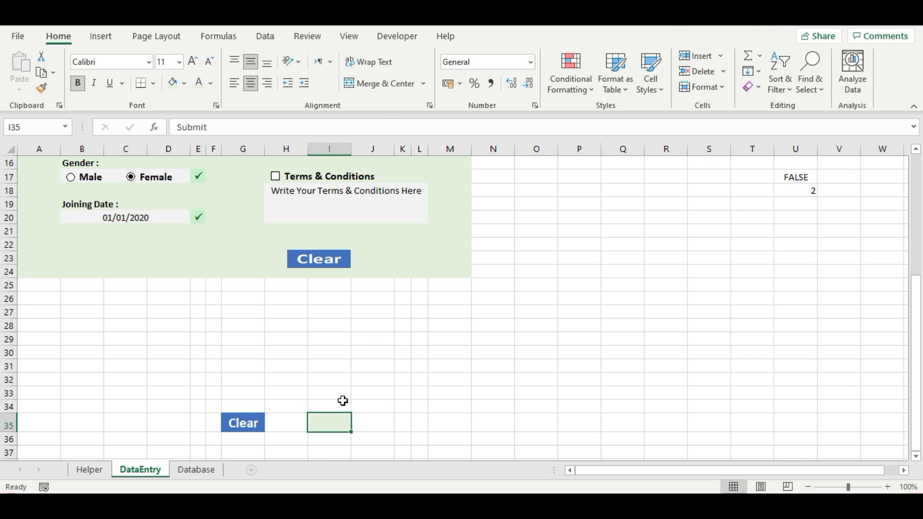
# - Tick Terms & Conditions so Submit turns blue, then submit the record
pyautogui.scroll(2, 351, 373)
pyautogui.scroll(2, 351, 373)
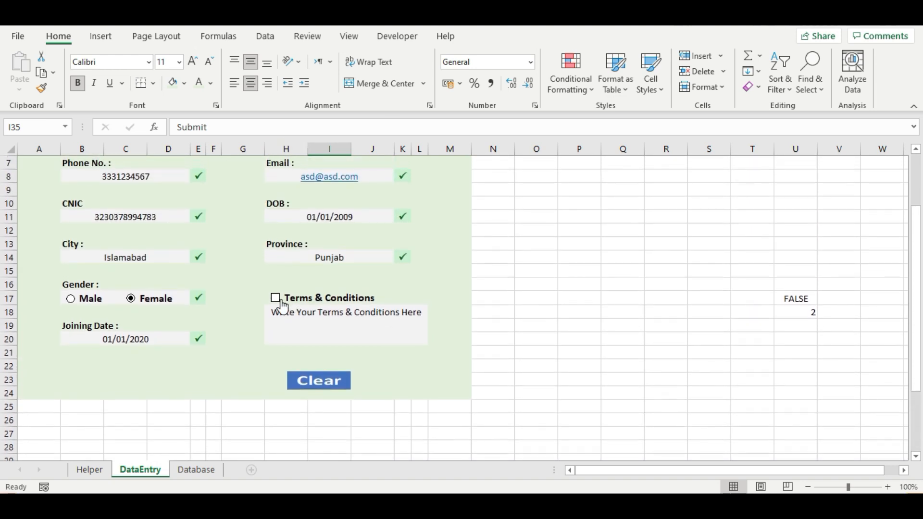
pyautogui.click(277, 299)
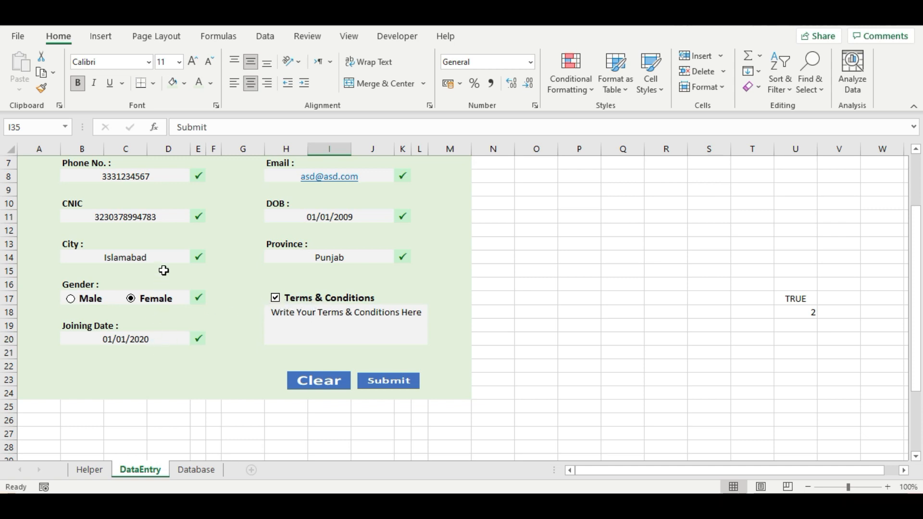
pyautogui.scroll(2, 227, 313)
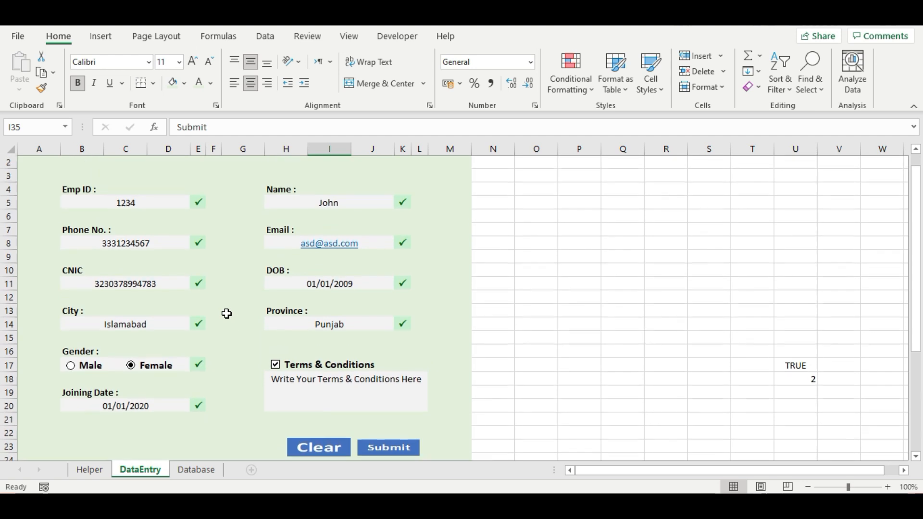
pyautogui.scroll(-2, 226, 314)
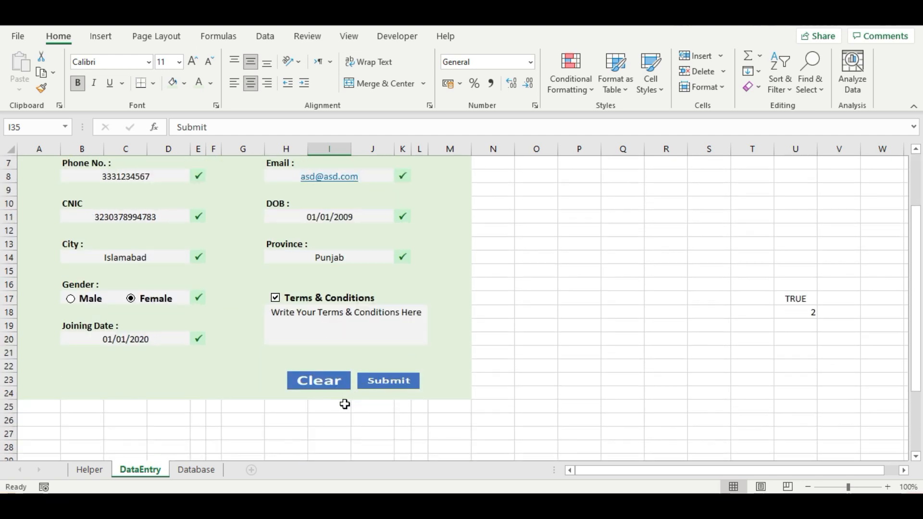
pyautogui.click(383, 382)
# - Inspect the Emp ID formula in Helper D3 and return to the DataEntry form
pyautogui.click(92, 474)
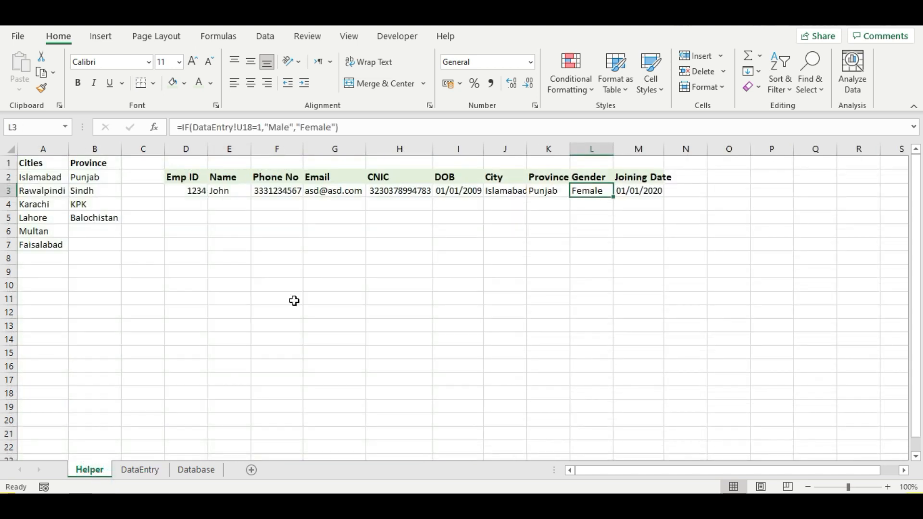
pyautogui.click(192, 190)
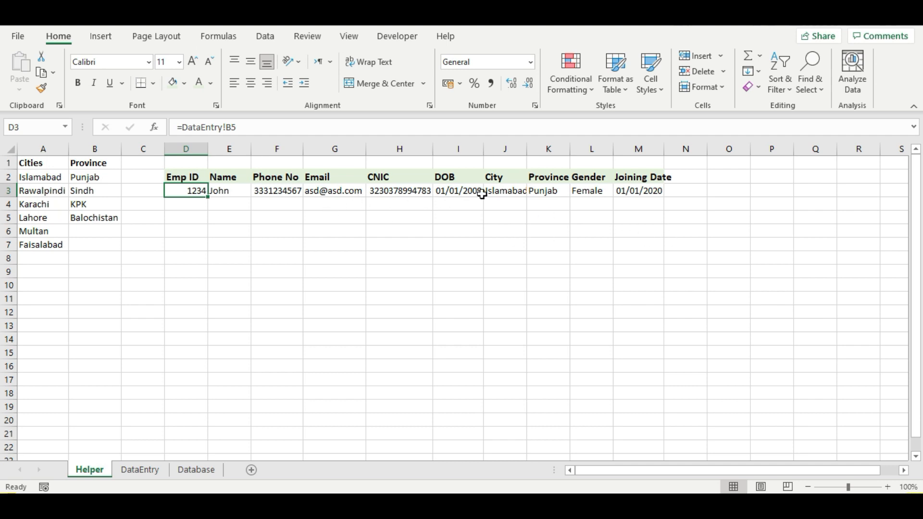
pyautogui.click(131, 473)
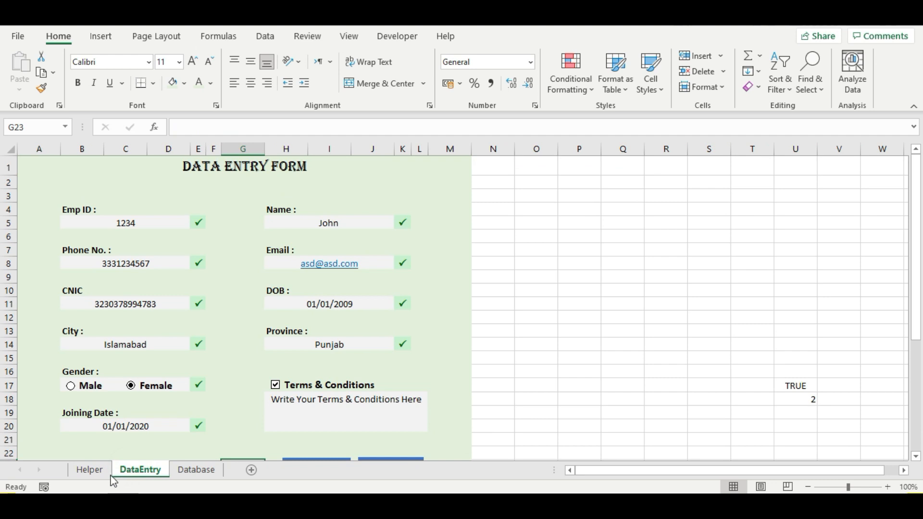
# - Delete the Emp ID 1234 from B5 and return to the Helper sheet
pyautogui.click(109, 224)
pyautogui.press('Delete')
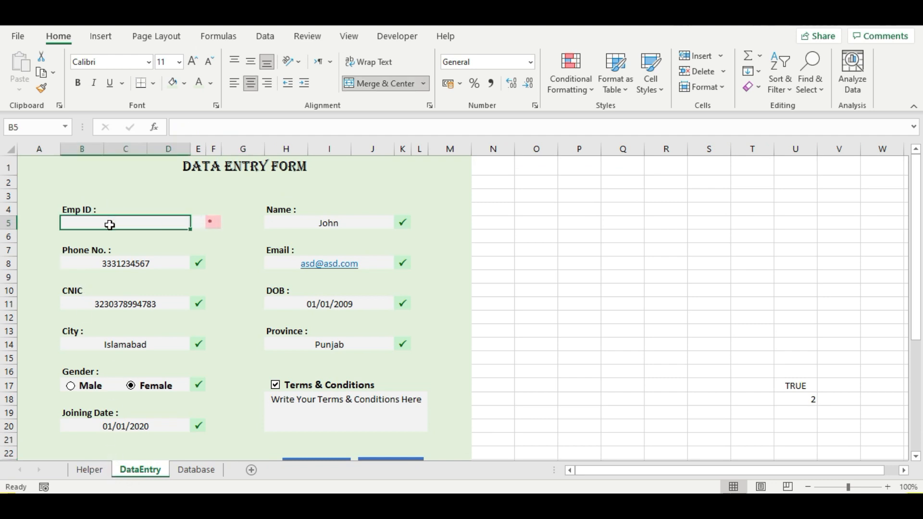
pyautogui.click(83, 469)
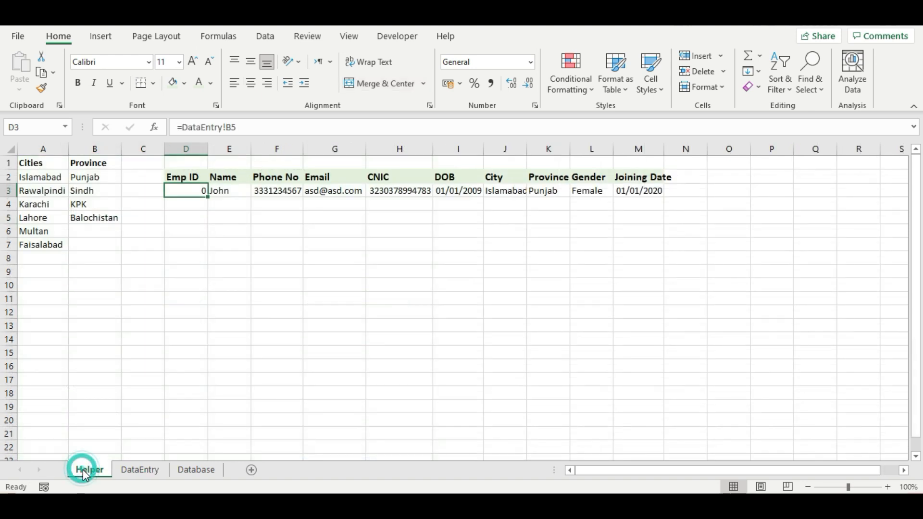
# - Select Helper D3 and copy its DataEntry!B5 reference from the formula bar
pyautogui.click(191, 205)
pyautogui.click(194, 190)
pyautogui.click(248, 129)
pyautogui.moveTo(248, 129); pyautogui.dragTo(185, 130)
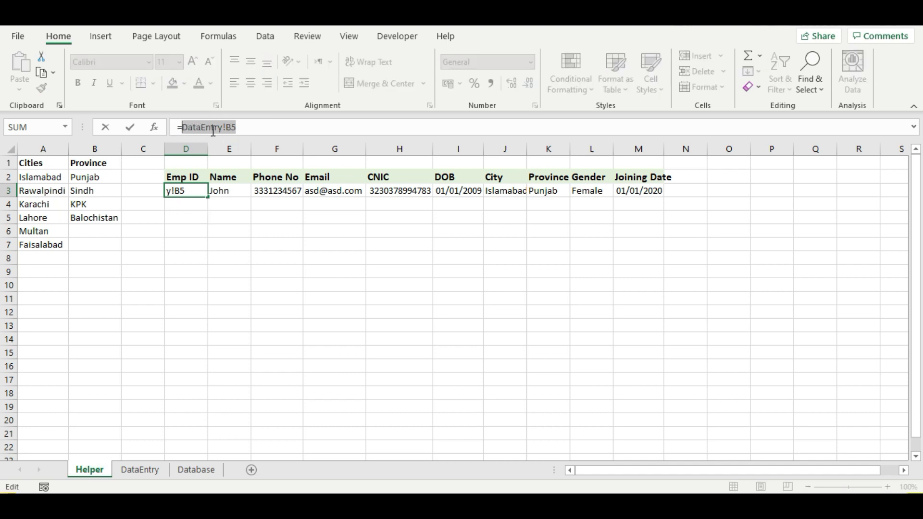
pyautogui.hotkey('ctrl', 'c')
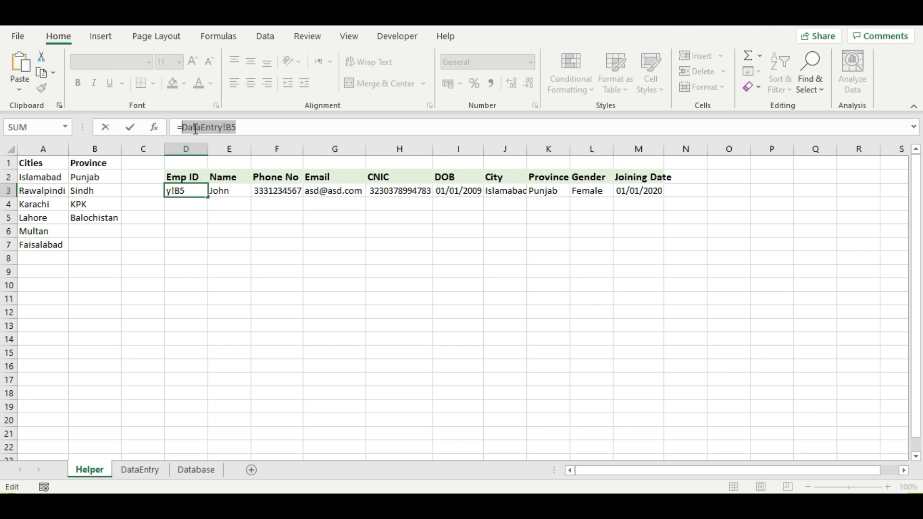
# - Rewrite D3 as =IF(DataEntry!B5=0,"",DataEntry!B5) so an empty Emp ID shows blank
pyautogui.write('if')
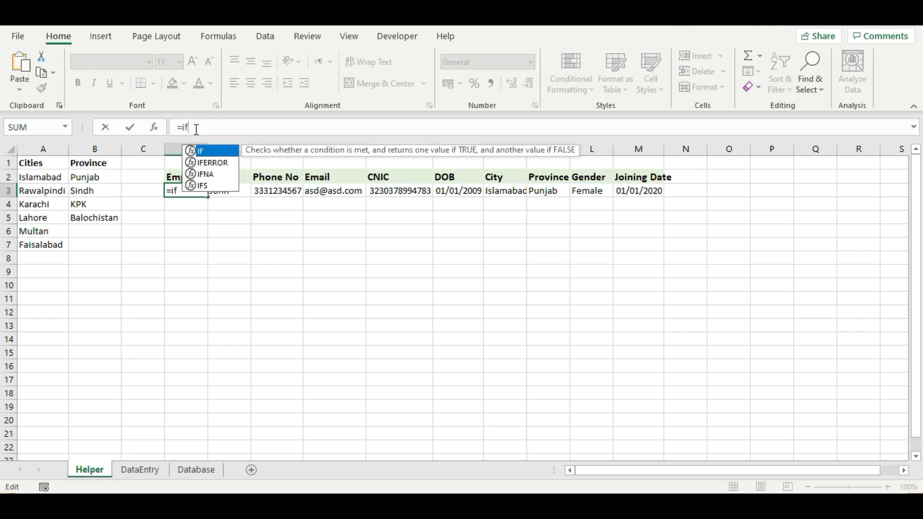
pyautogui.press('Tab')
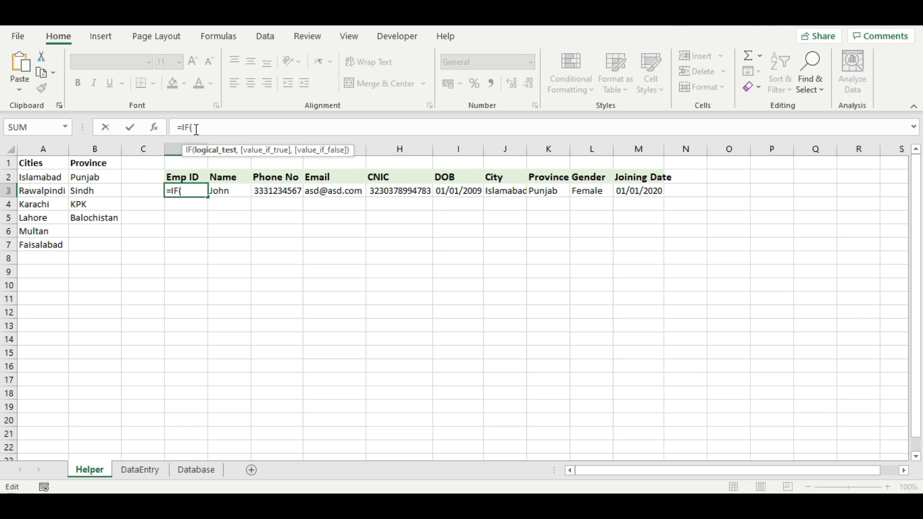
pyautogui.hotkey('ctrl', 'v')
pyautogui.write('=0')
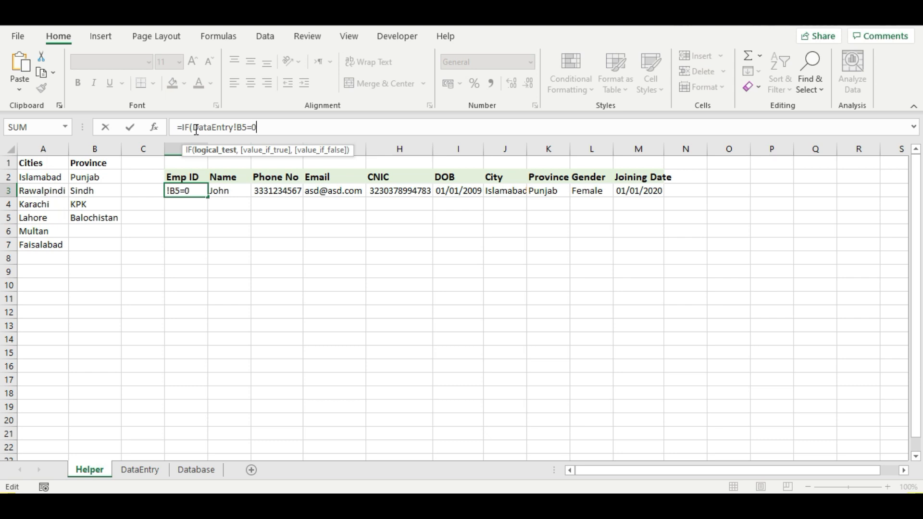
pyautogui.write(',')
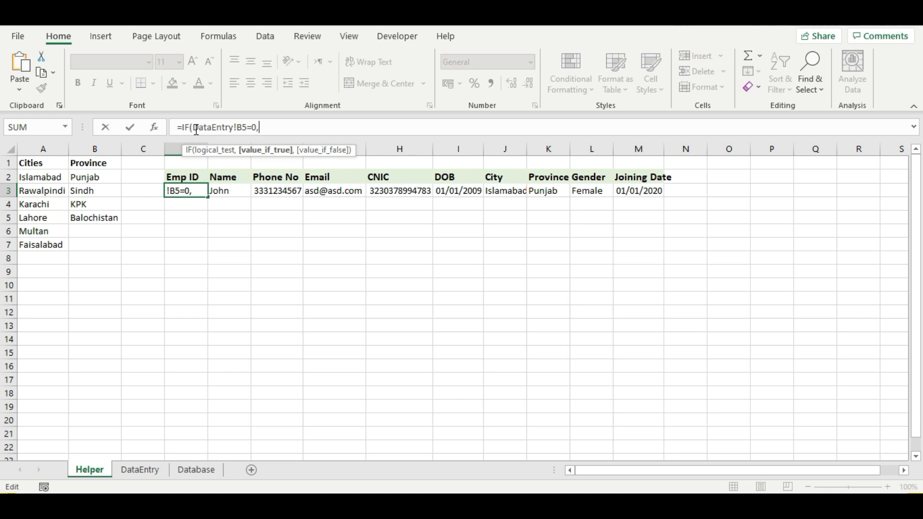
pyautogui.write('""')
pyautogui.write(',')
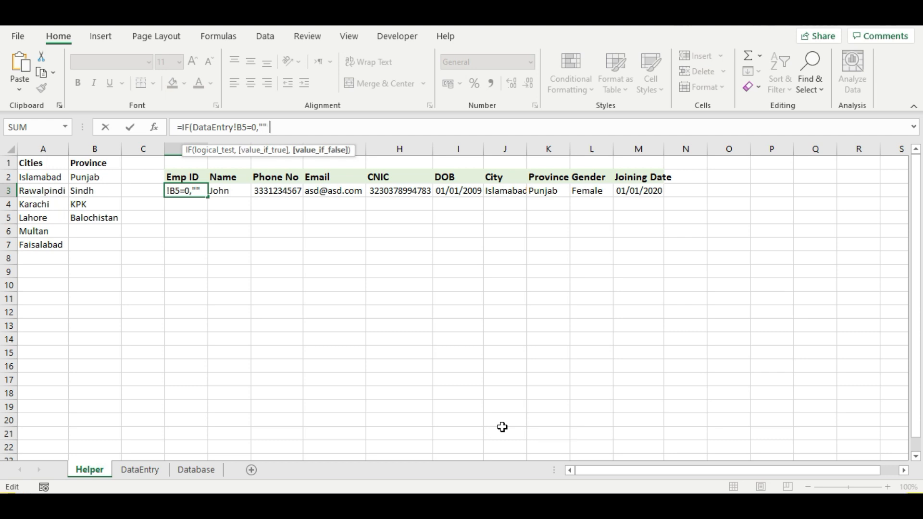
pyautogui.hotkey('ctrl', 'v')
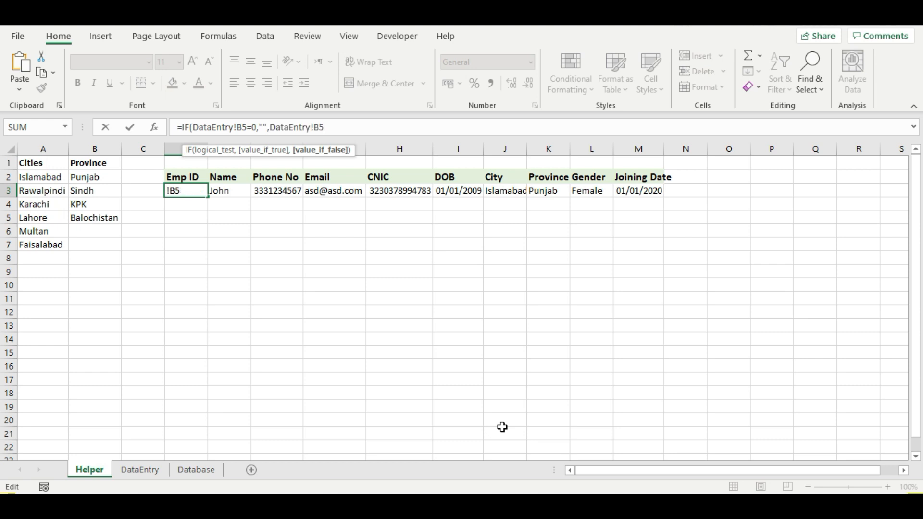
pyautogui.write(')')
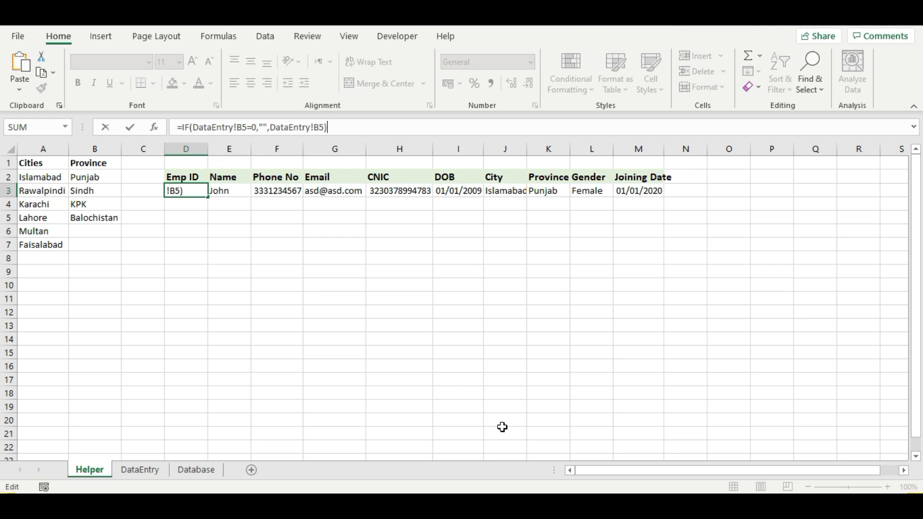
pyautogui.press('Return')
pyautogui.click(200, 189)
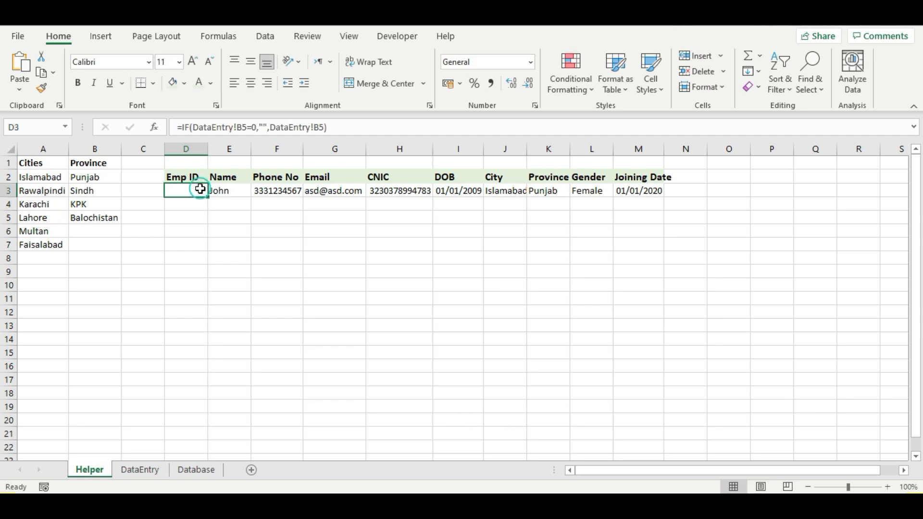
# - Inspect the Emp ID formula in D3 and the Name formula's DataEntry!H5 reference in E3
pyautogui.click(191, 216)
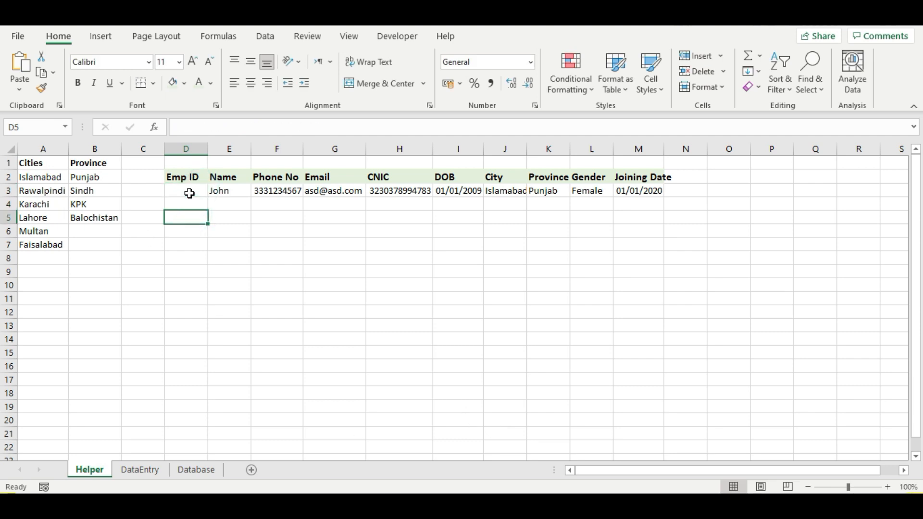
pyautogui.click(189, 194)
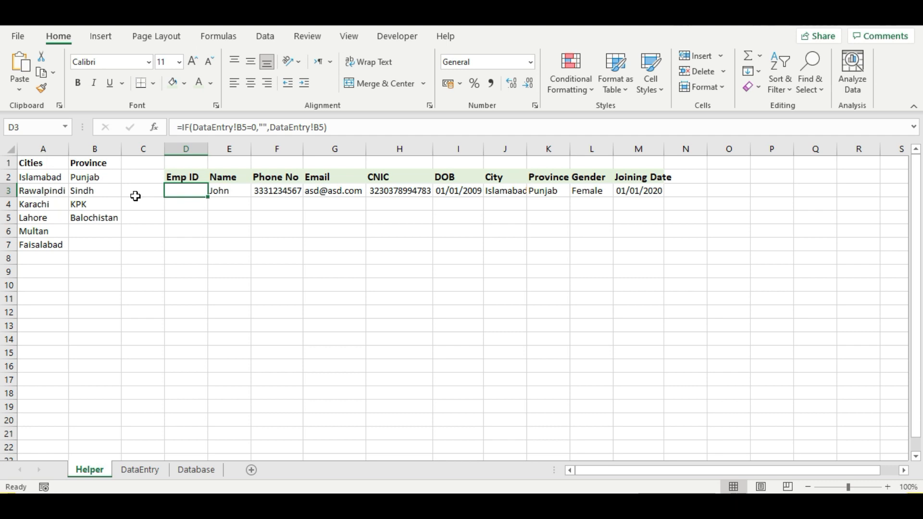
pyautogui.click(230, 191)
pyautogui.click(243, 126)
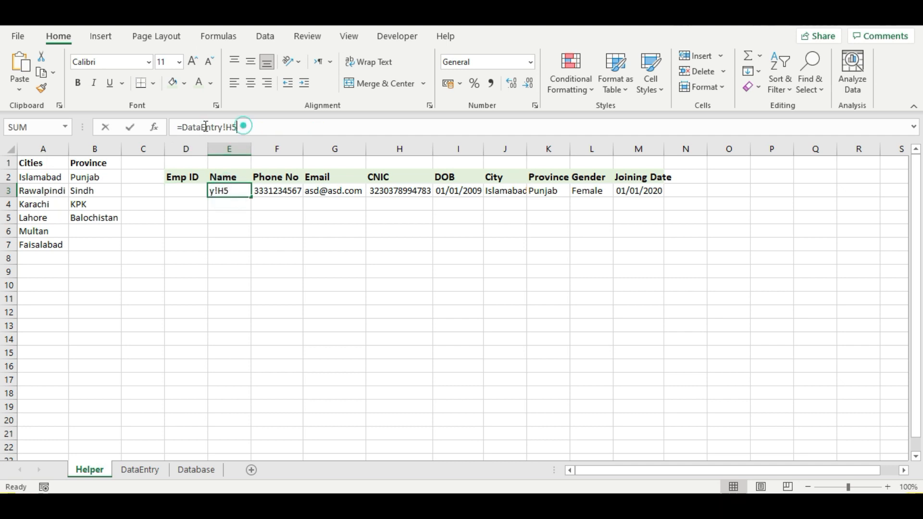
pyautogui.moveTo(206, 127); pyautogui.dragTo(181, 127)
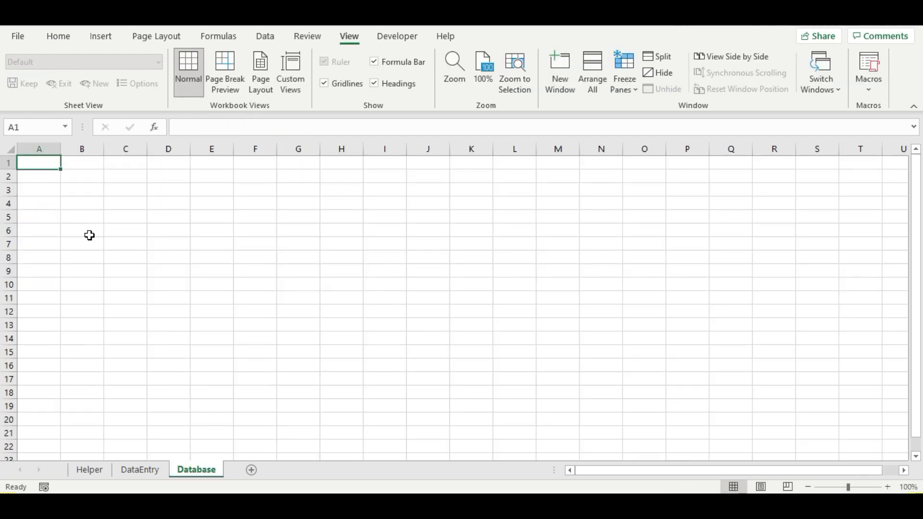
# - Copy the Emp ID to Joining Date headers from the other workbook's Database sheet into A1
pyautogui.click(87, 234)
pyautogui.moveTo(46, 164); pyautogui.dragTo(420, 163)
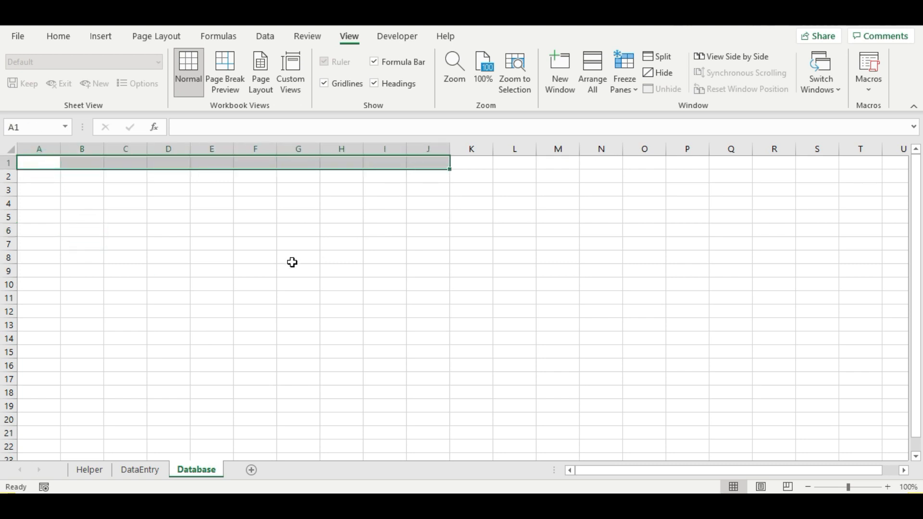
pyautogui.click(140, 287)
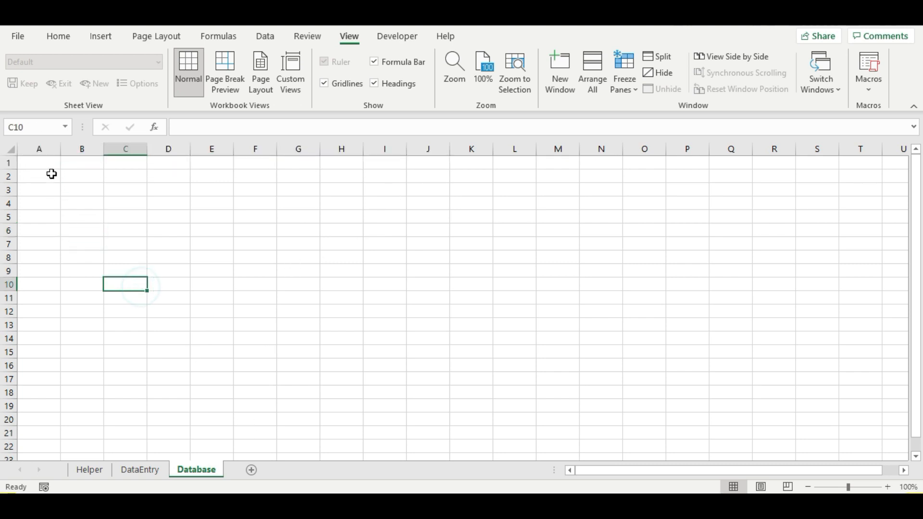
pyautogui.moveTo(50, 165); pyautogui.dragTo(318, 134)
pyautogui.click(125, 163)
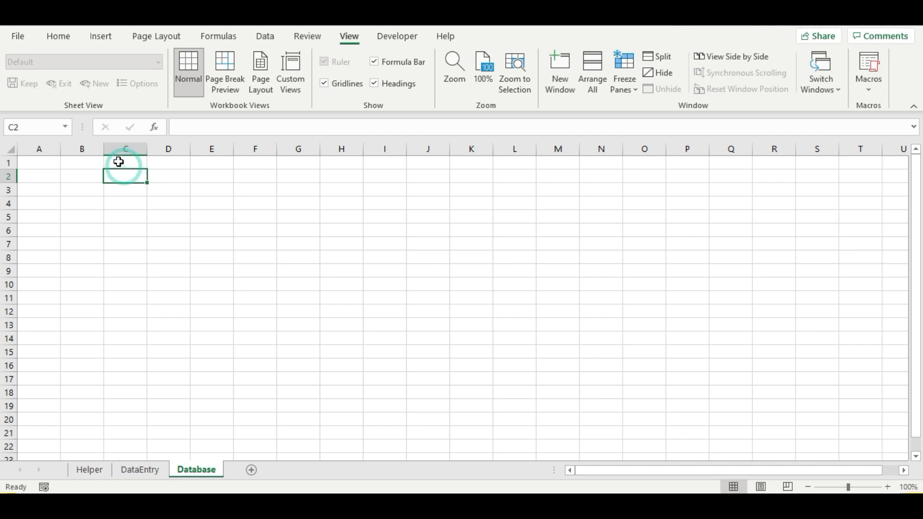
pyautogui.hotkey('alt', 'Tab')
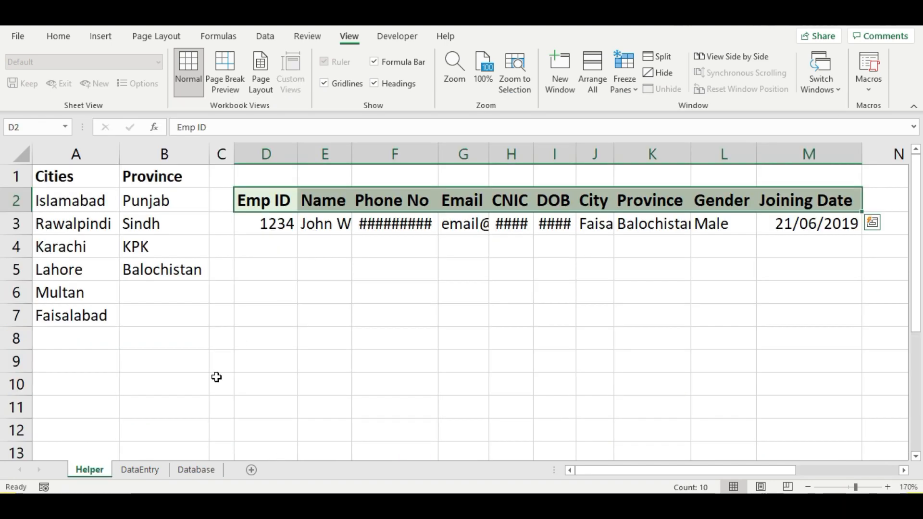
pyautogui.click(185, 469)
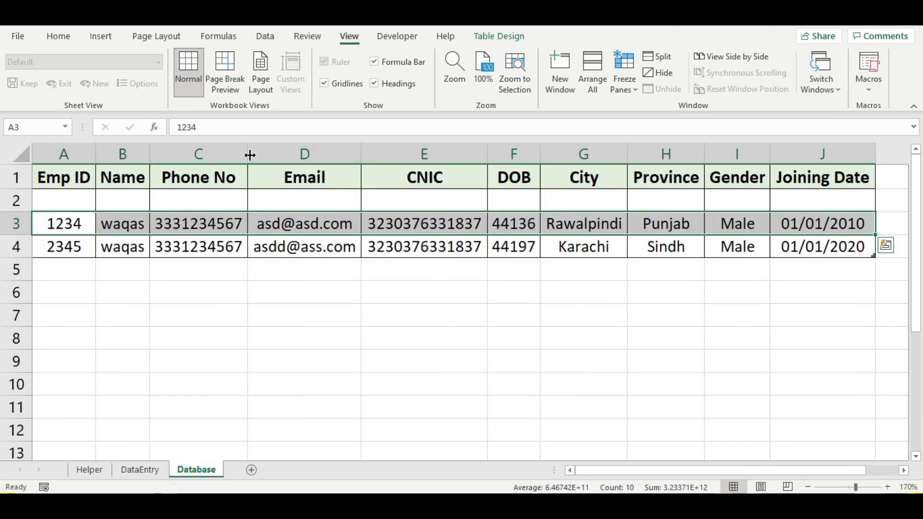
pyautogui.moveTo(63, 179); pyautogui.dragTo(825, 156)
pyautogui.hotkey('ctrl', 'c')
pyautogui.hotkey('alt', 'Tab')
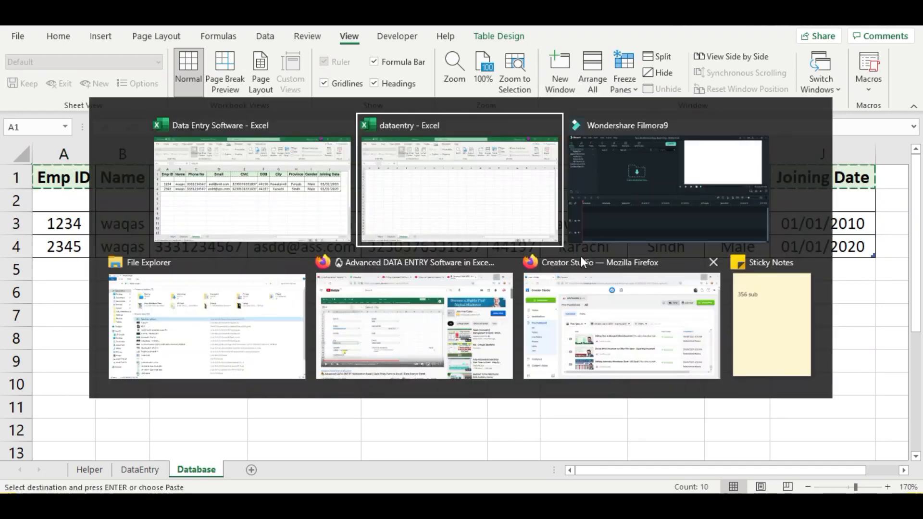
pyautogui.click(43, 161)
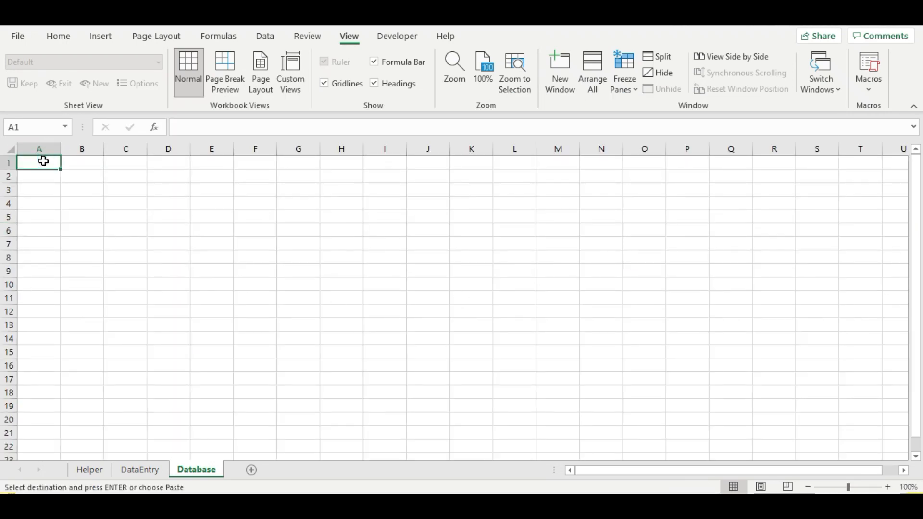
pyautogui.hotkey('ctrl', 'v')
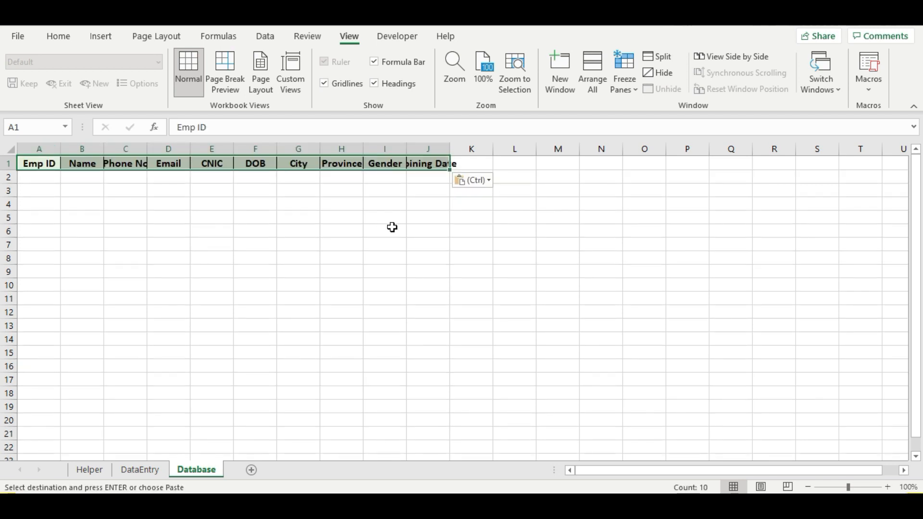
# - Start turning A1:J2, the headers plus one empty row, into a table
pyautogui.keyDown('ctrl'); pyautogui.scroll(5, 899, 490); pyautogui.keyUp('ctrl')
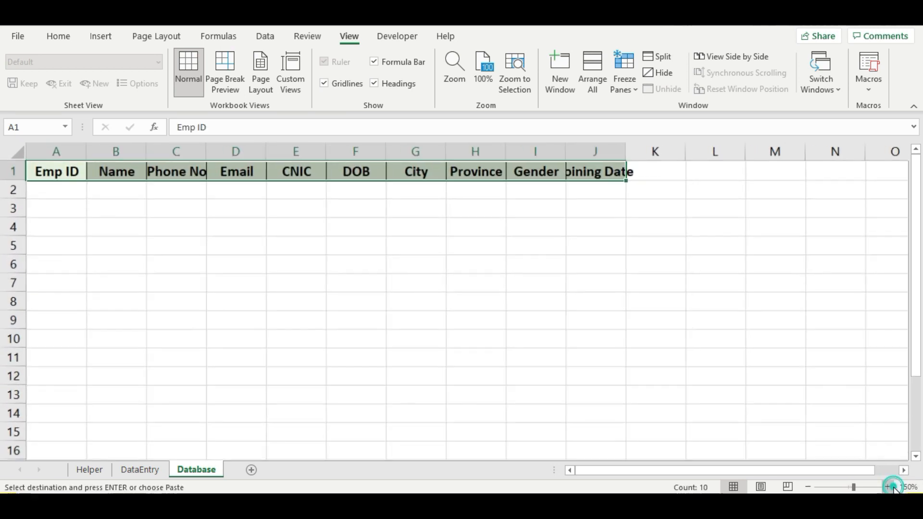
pyautogui.moveTo(58, 173); pyautogui.dragTo(667, 185)
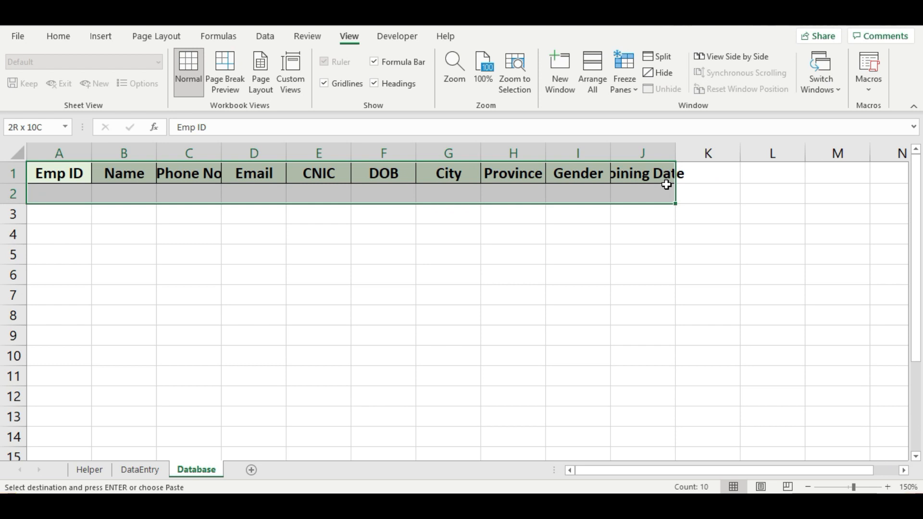
pyautogui.click(643, 174)
pyautogui.moveTo(28, 174); pyautogui.dragTo(663, 198)
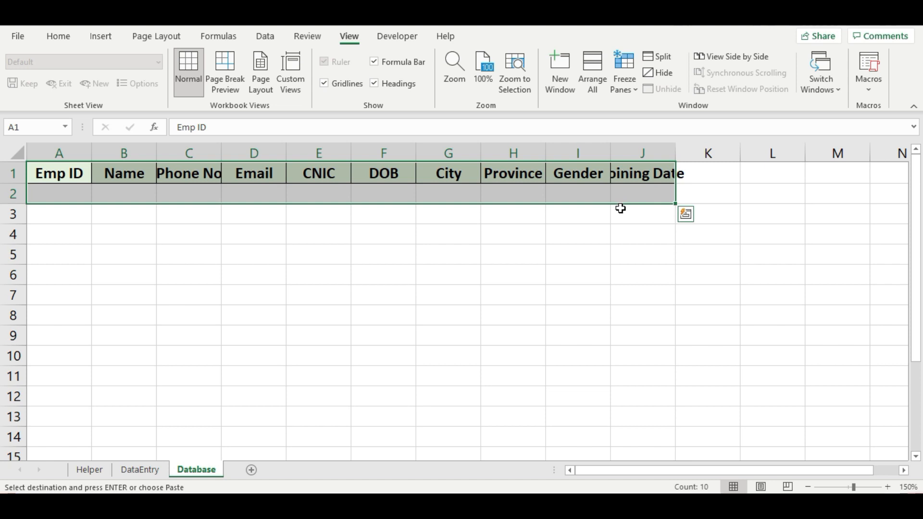
pyautogui.hotkey('ctrl', 't')
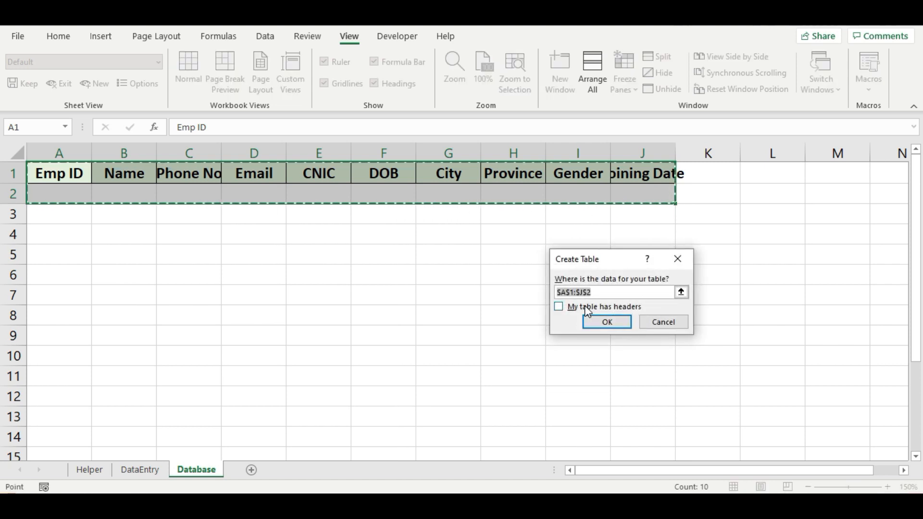
# - Create Table1 on A1:J2 with headers, the None style, no banded rows and no filter buttons
pyautogui.click(586, 307)
pyautogui.click(598, 320)
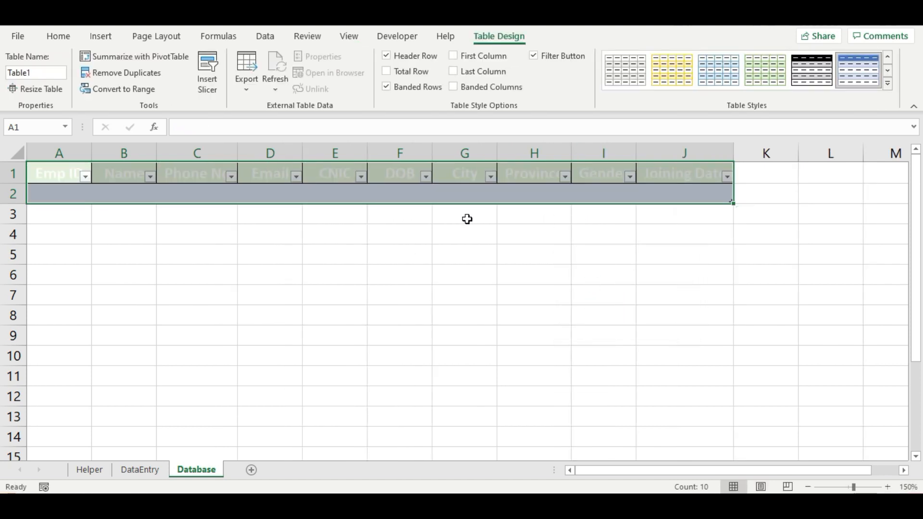
pyautogui.click(889, 83)
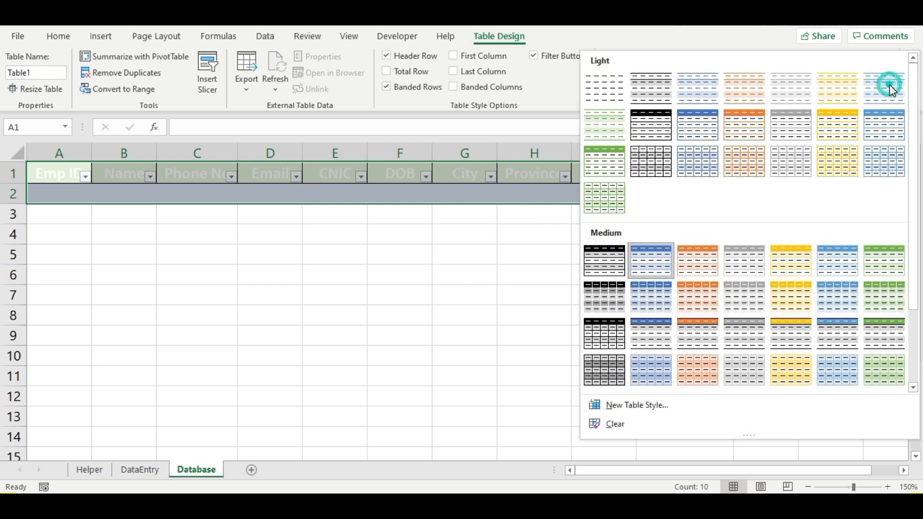
pyautogui.click(619, 94)
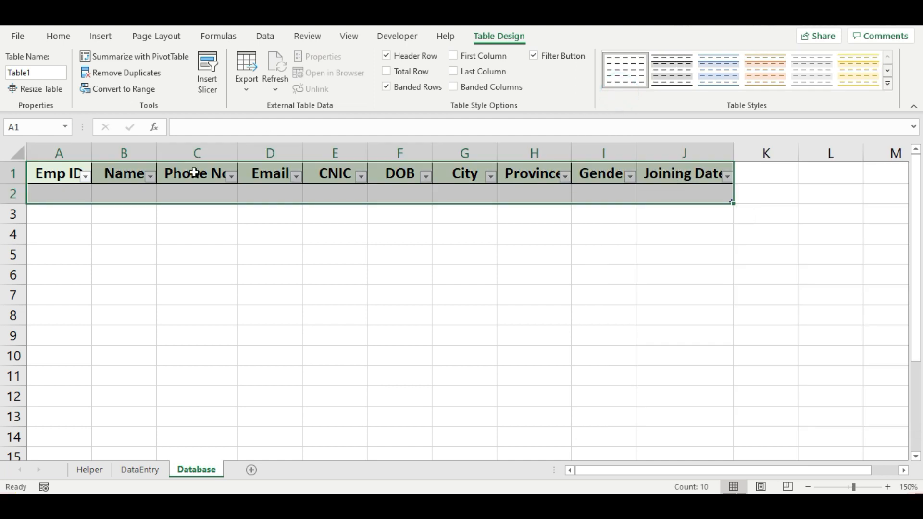
pyautogui.click(386, 86)
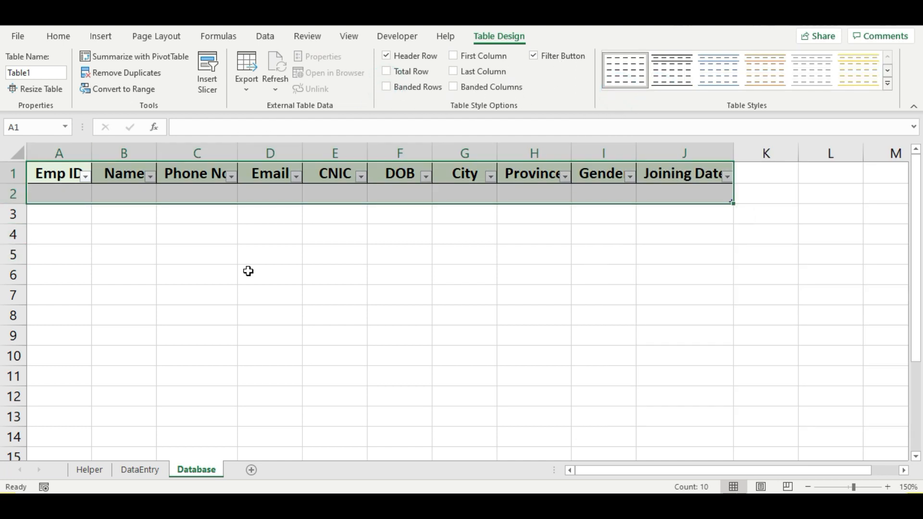
pyautogui.hotkey('ctrl', 'shift', 'l')
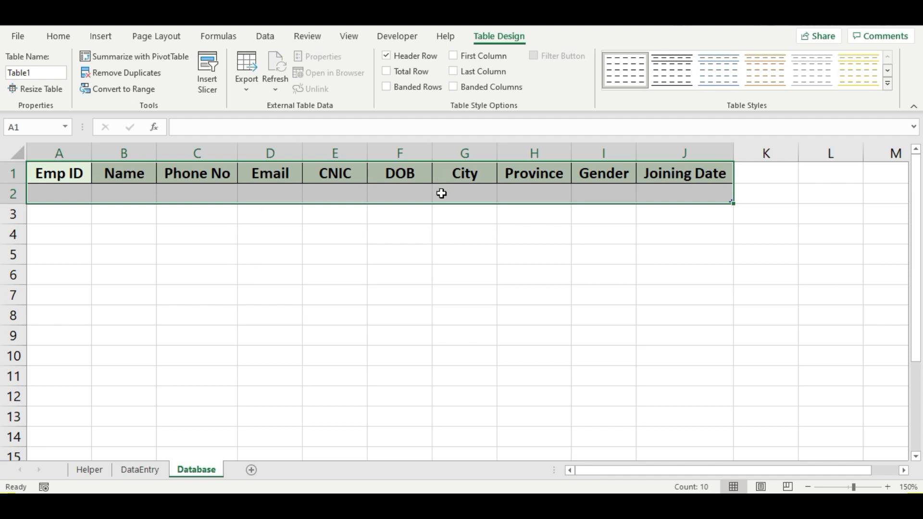
pyautogui.click(435, 210)
pyautogui.click(204, 191)
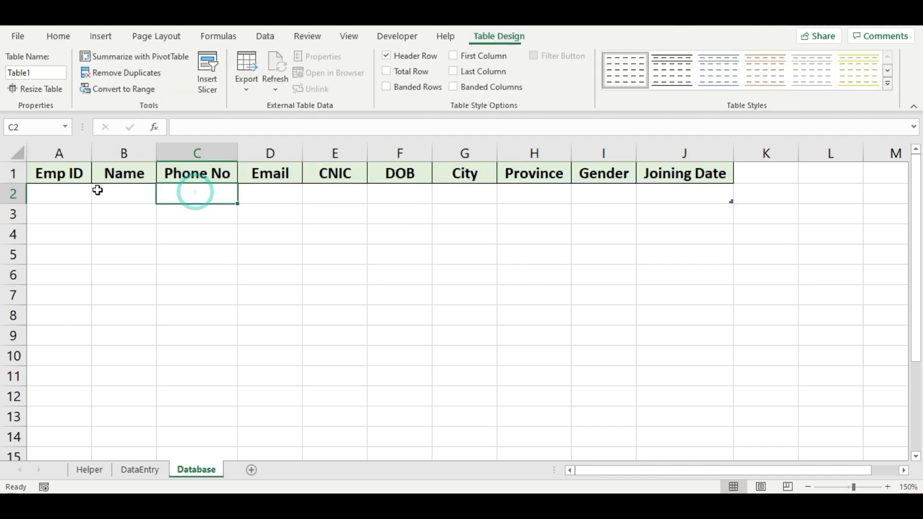
pyautogui.click(68, 185)
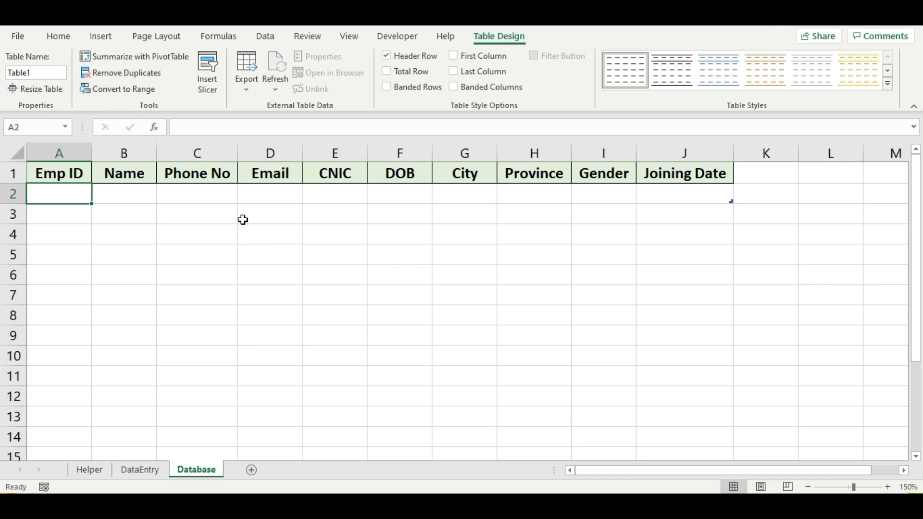
# - From the DataEntry sheet, start recording a macro named 'Submit' in This Workbook
pyautogui.click(139, 469)
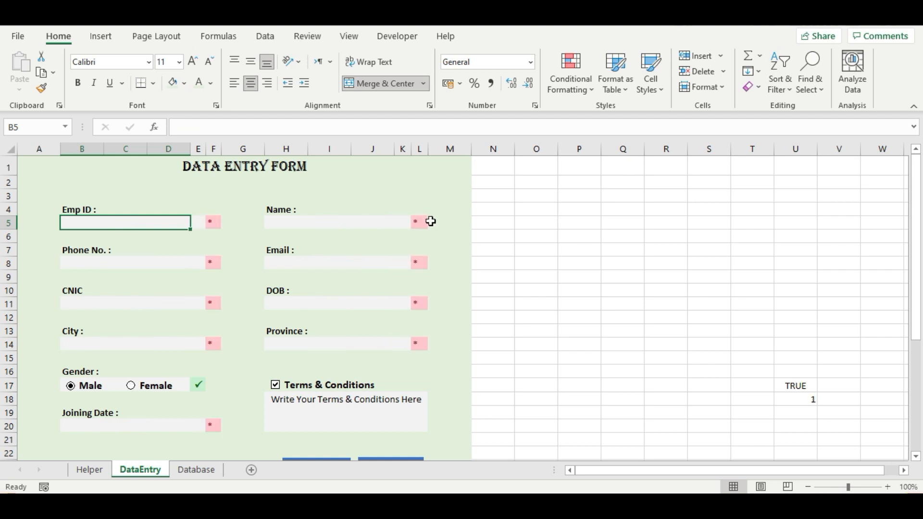
pyautogui.click(349, 37)
pyautogui.click(868, 81)
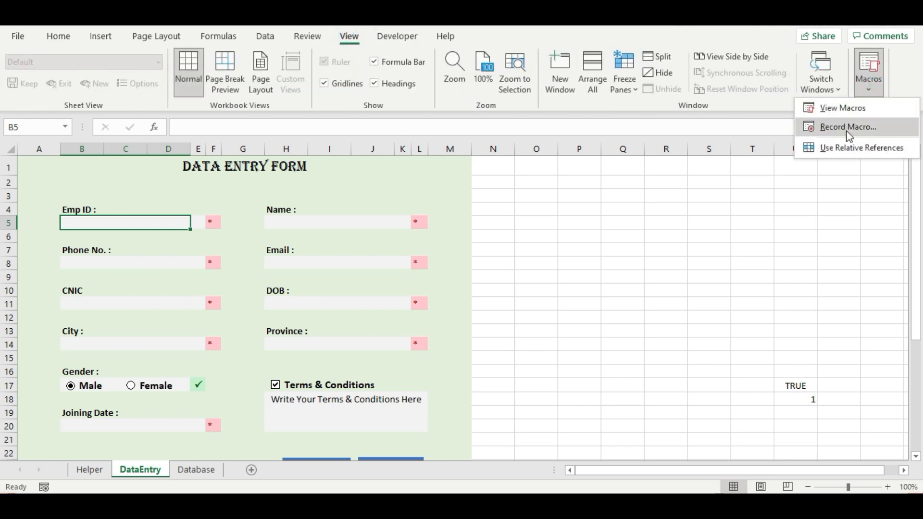
pyautogui.click(832, 128)
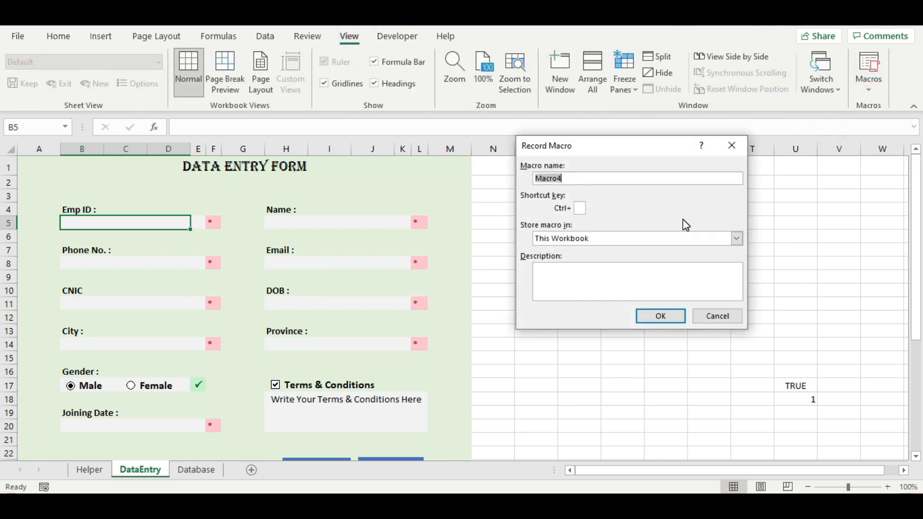
pyautogui.write('Submit')
pyautogui.click(671, 314)
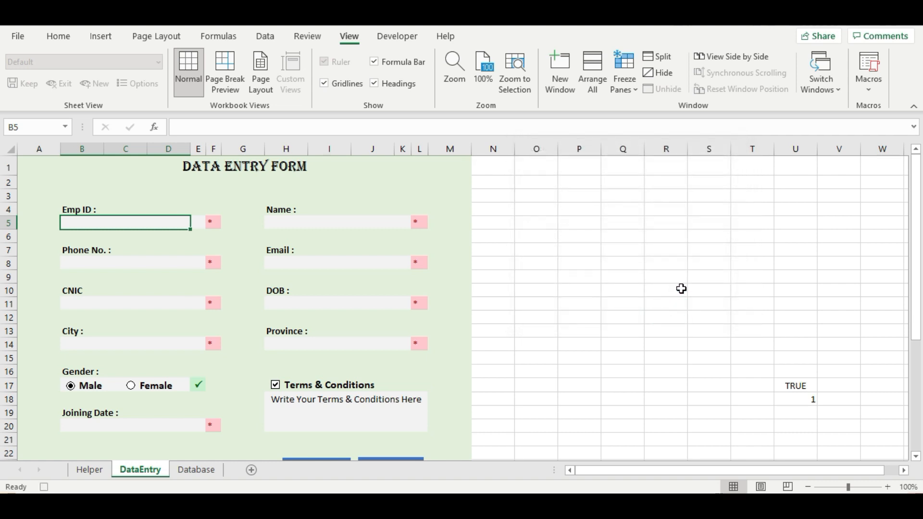
# - Copy the form values in D3:M3 on the Helper sheet
pyautogui.click(103, 469)
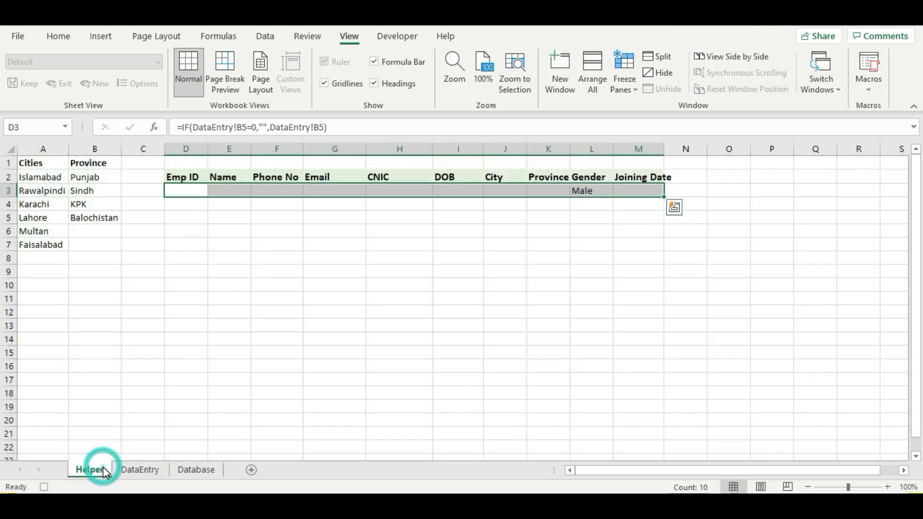
pyautogui.click(172, 193)
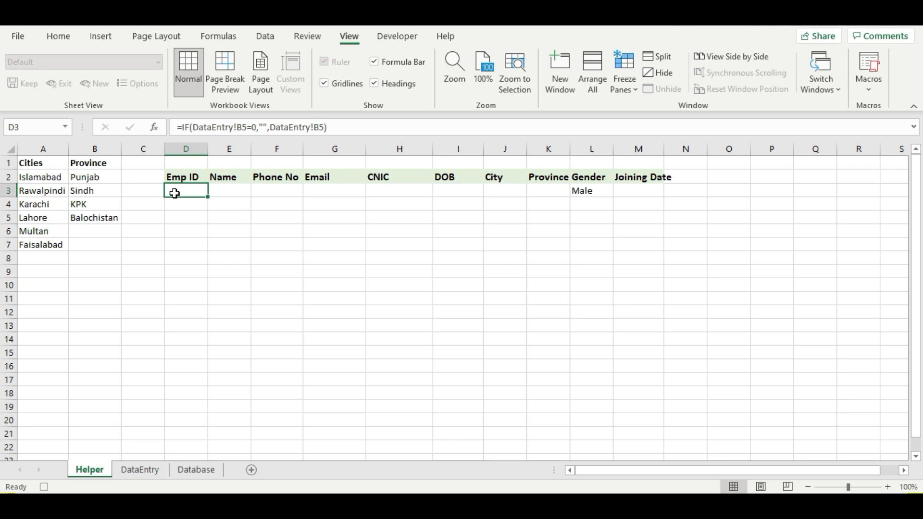
pyautogui.hotkey('shift', 'Right')
pyautogui.hotkey('shift', 'Right')
pyautogui.hotkey('shift', 'Right')
pyautogui.hotkey('shift', 'Right')
pyautogui.hotkey('shift', 'Right')
pyautogui.hotkey('shift', 'Right')
pyautogui.hotkey('shift', 'Right')
pyautogui.hotkey('shift', 'Right')
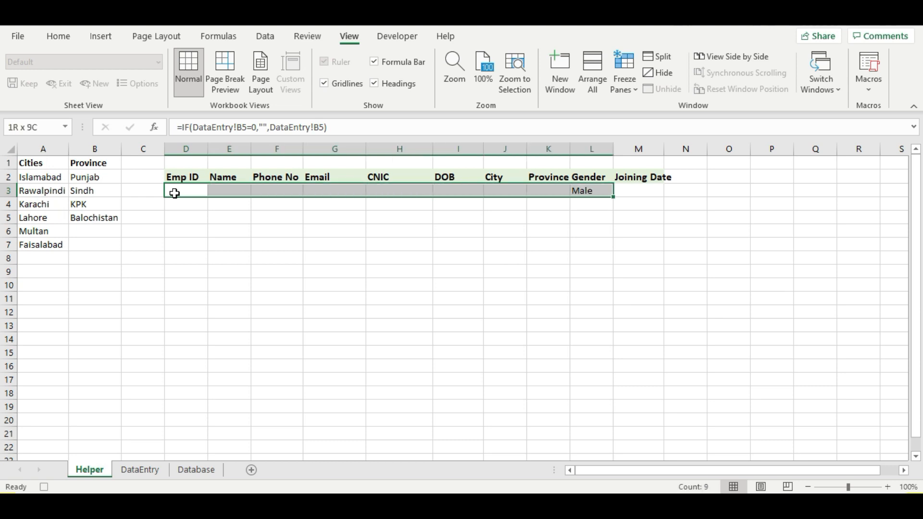
pyautogui.hotkey('shift', 'Right')
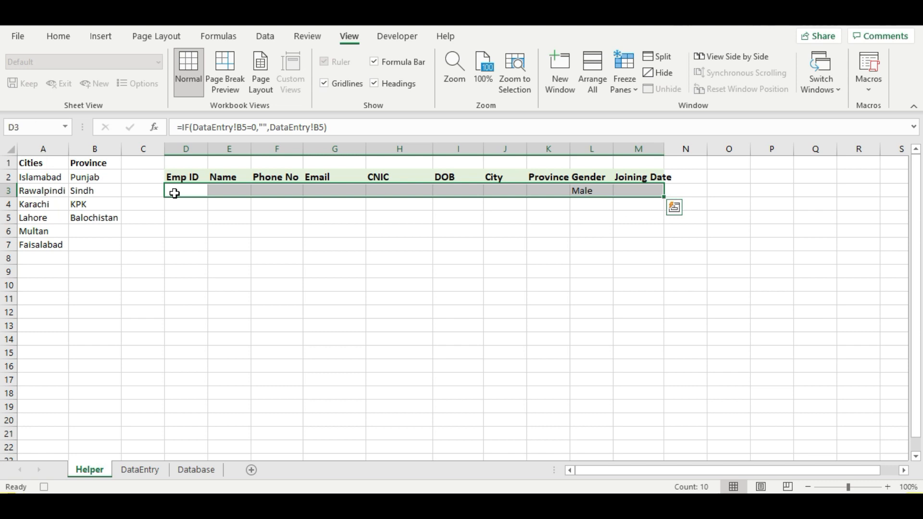
pyautogui.hotkey('ctrl', 'c')
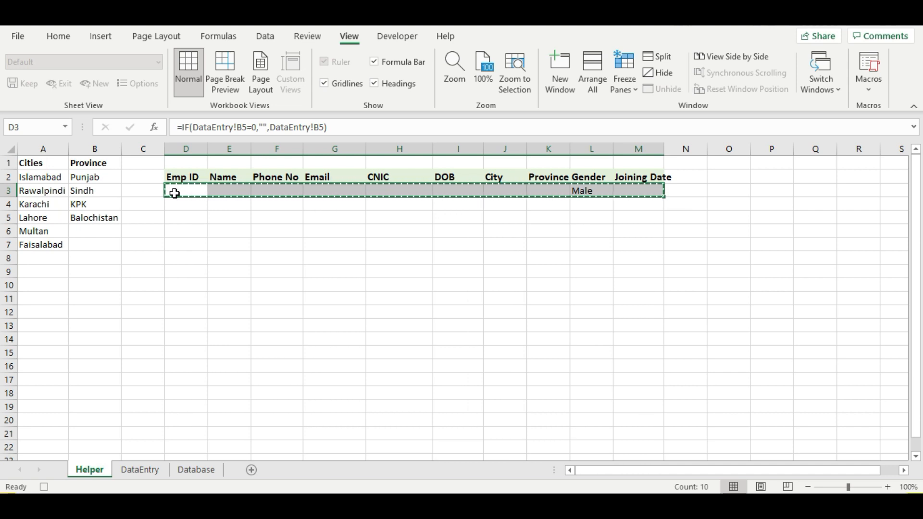
# - On the Database sheet, go to A2, turn on Use Relative References, and move down to A3
pyautogui.click(199, 470)
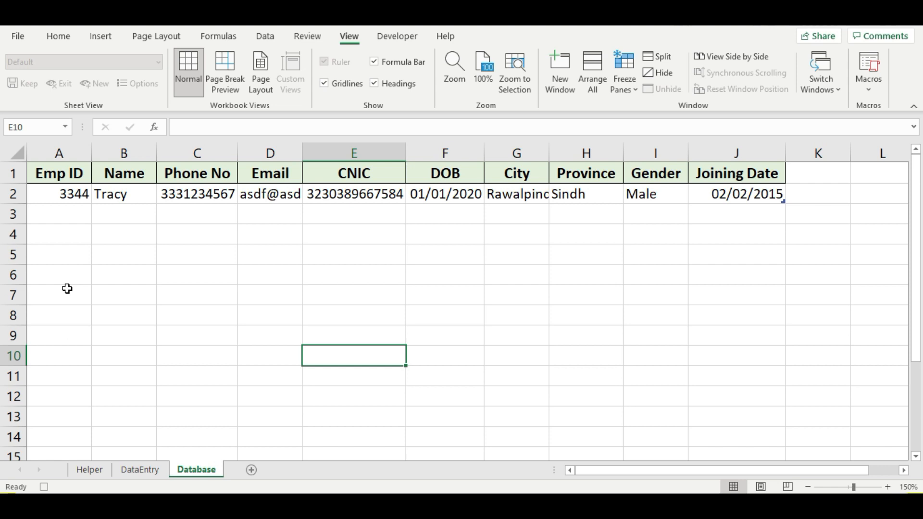
pyautogui.click(50, 178)
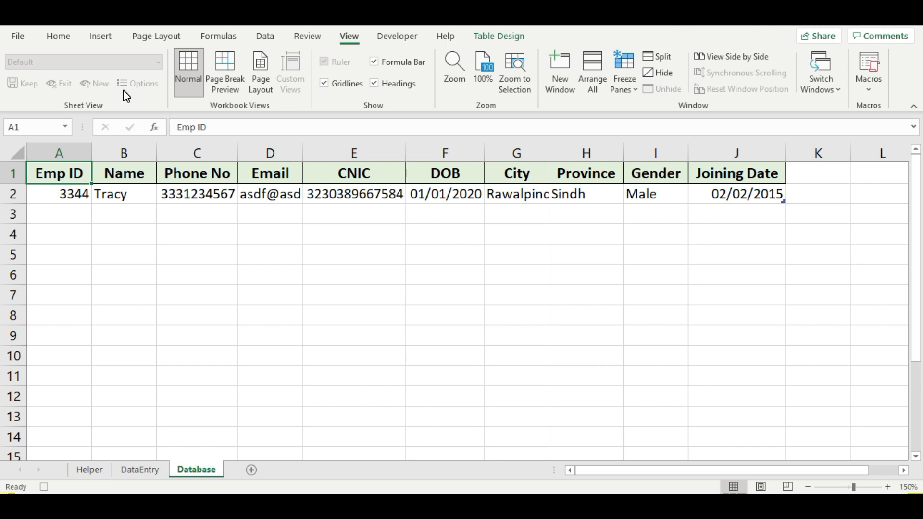
pyautogui.press('Down')
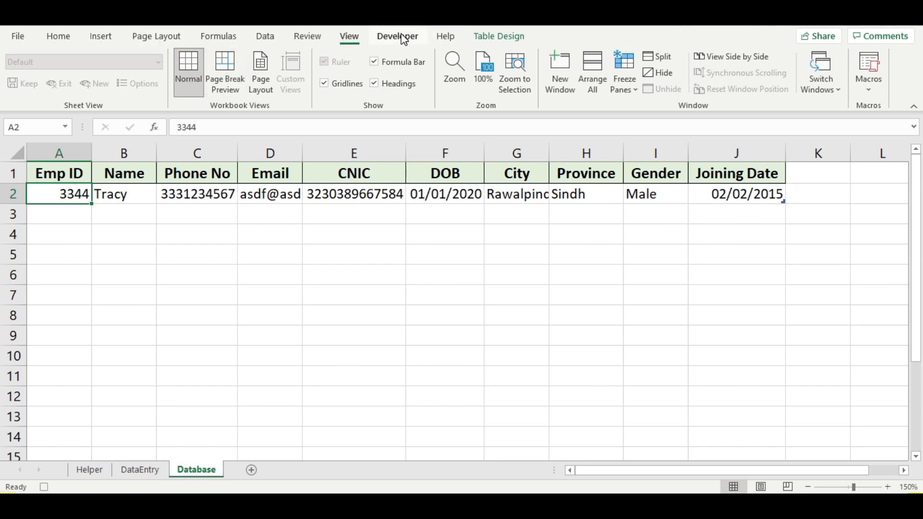
pyautogui.click(403, 38)
pyautogui.click(107, 73)
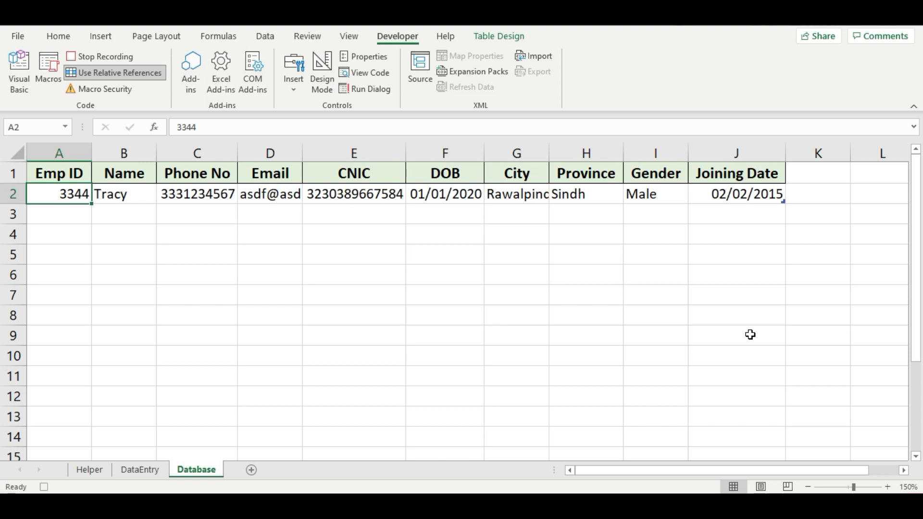
pyautogui.press('Down')
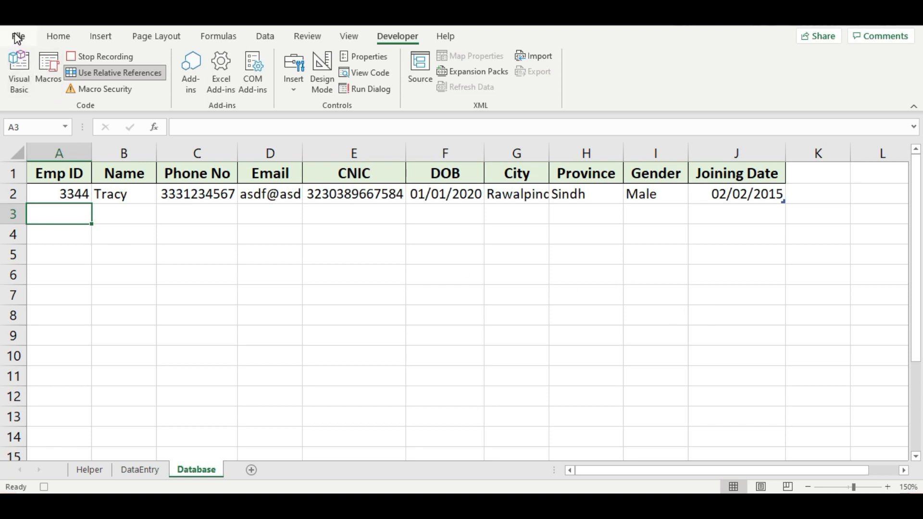
# - Paste Special the copied record into row 3 as values only, then return to A1
pyautogui.click(58, 36)
pyautogui.click(18, 90)
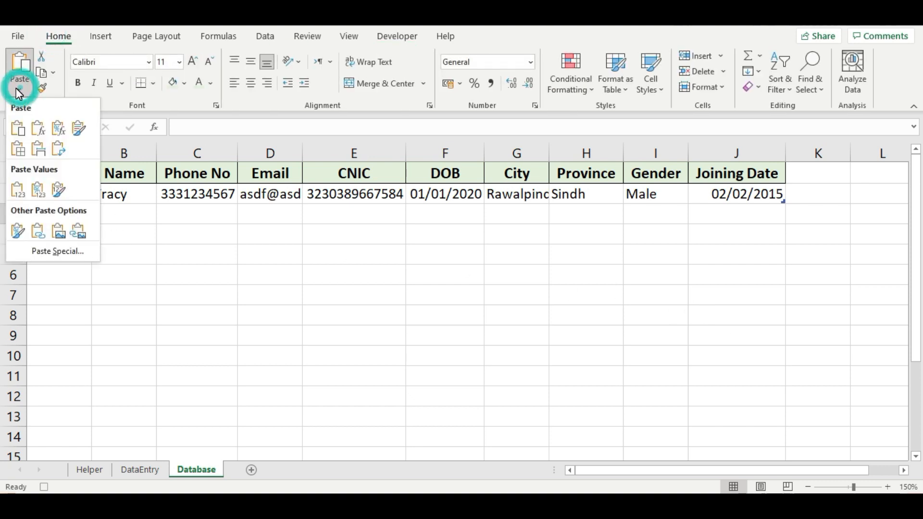
pyautogui.click(60, 251)
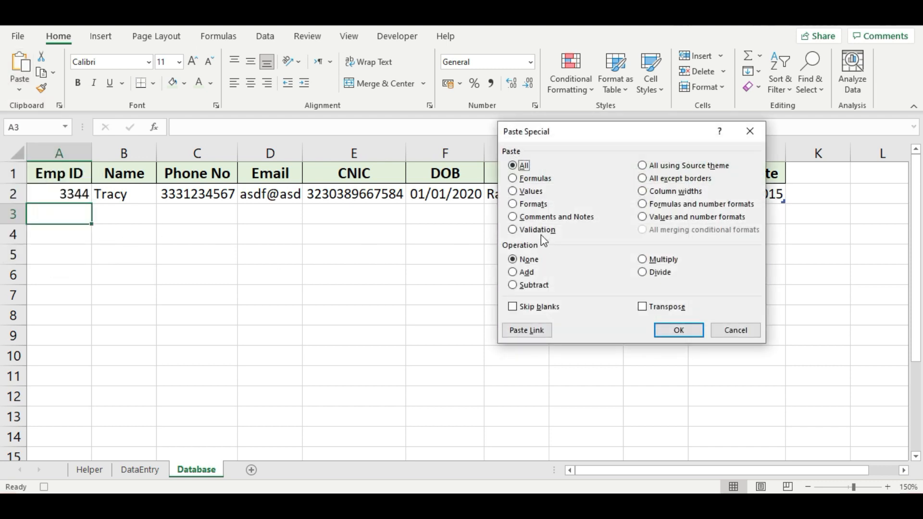
pyautogui.click(528, 192)
pyautogui.click(678, 331)
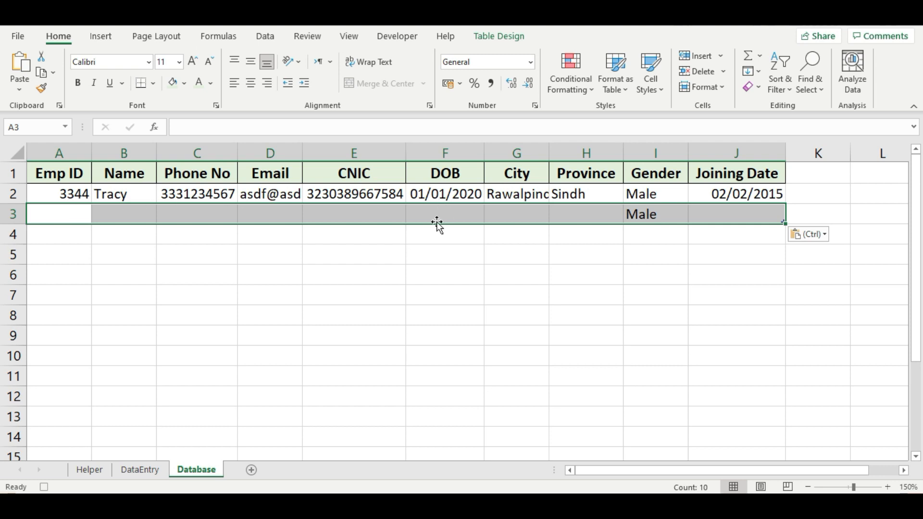
pyautogui.click(58, 173)
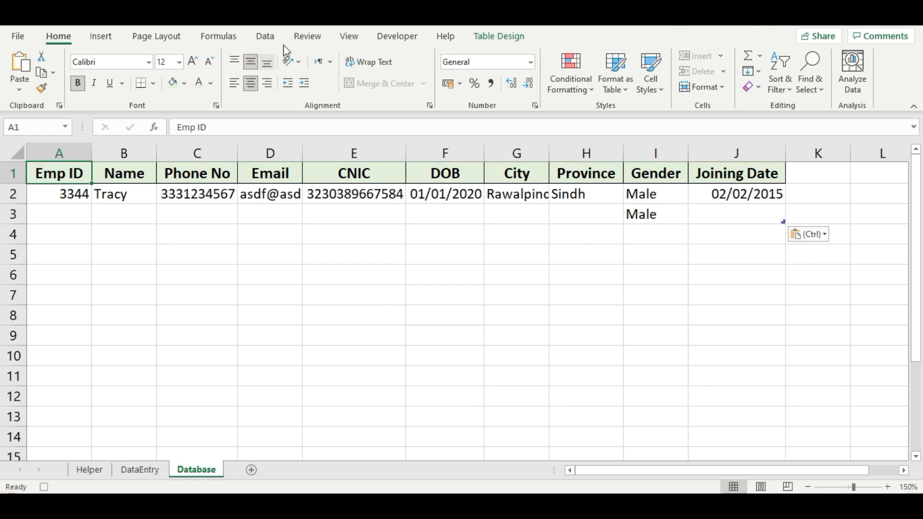
# - Turn off relative references and work through the DataEntry form fields from Name to Joining Date, ending on Emp ID
pyautogui.click(384, 36)
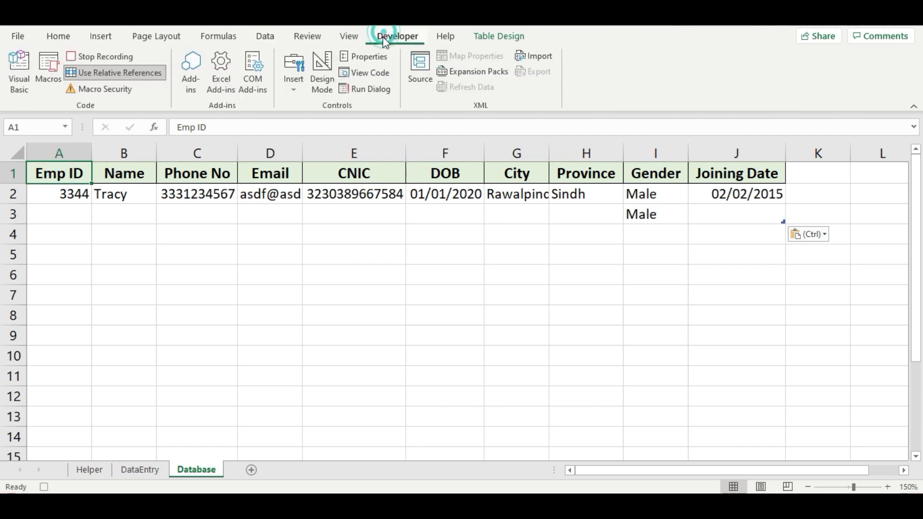
pyautogui.click(108, 73)
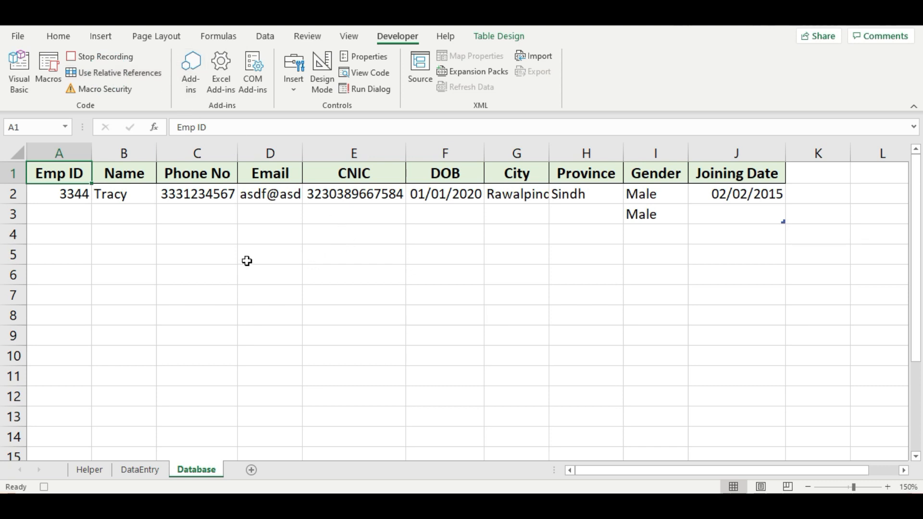
pyautogui.click(141, 470)
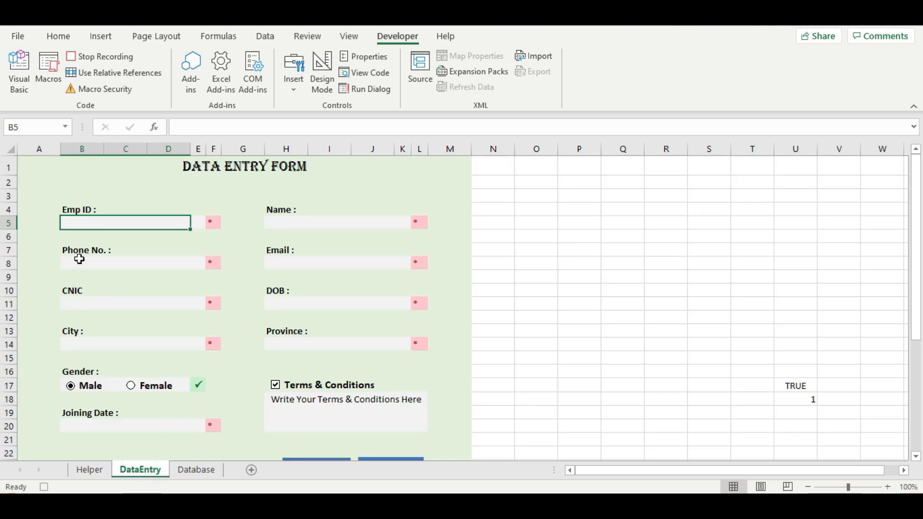
pyautogui.click(295, 223)
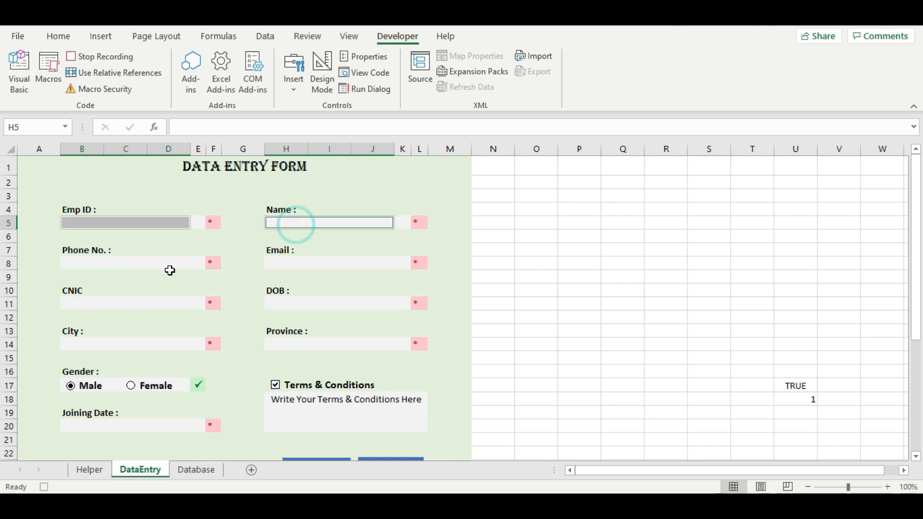
pyautogui.click(155, 266)
pyautogui.click(283, 263)
pyautogui.click(137, 305)
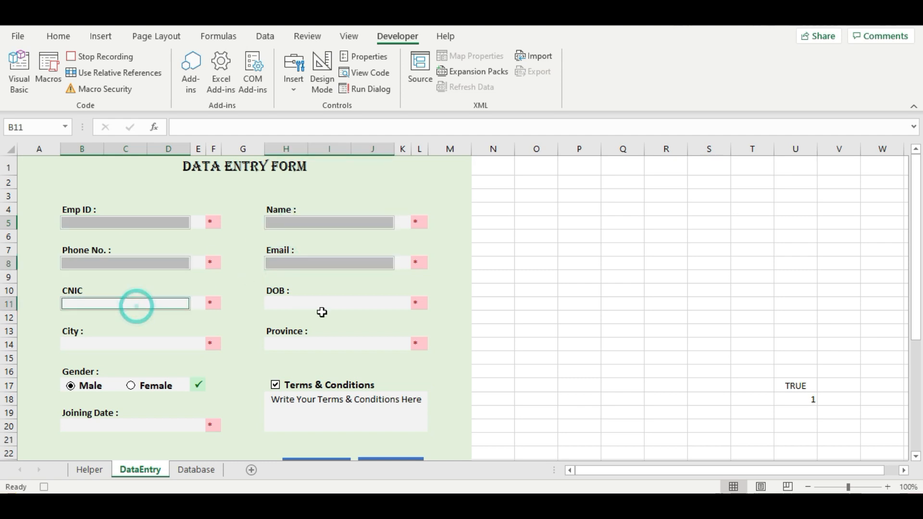
pyautogui.click(312, 305)
pyautogui.click(170, 346)
pyautogui.click(293, 342)
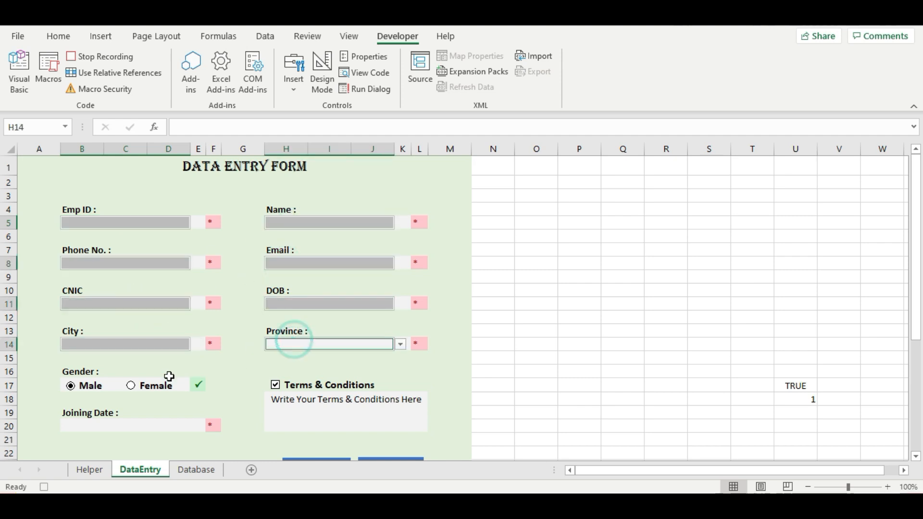
pyautogui.click(119, 431)
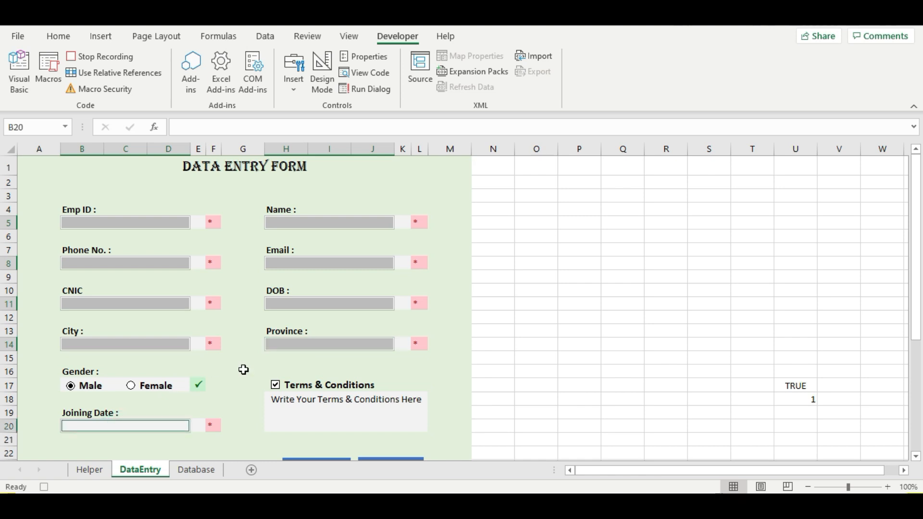
pyautogui.click(100, 224)
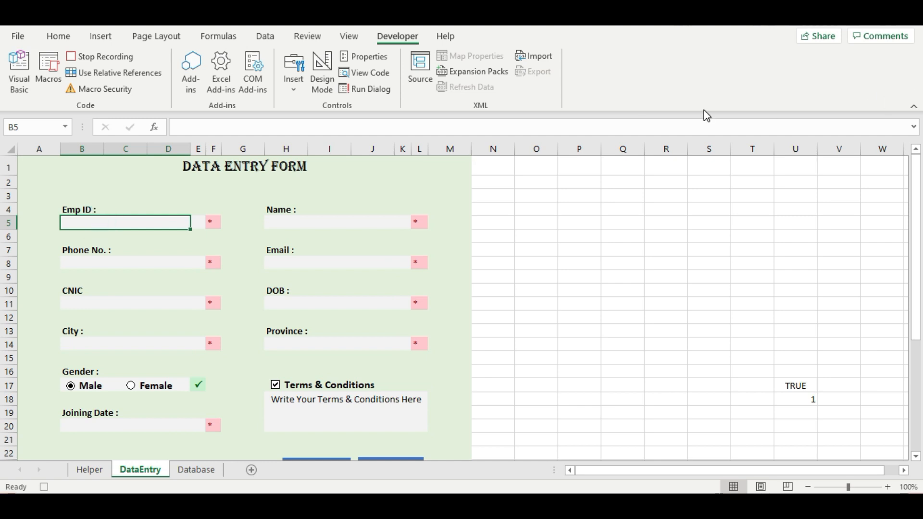
# - Stop recording the Submit macro
pyautogui.click(349, 36)
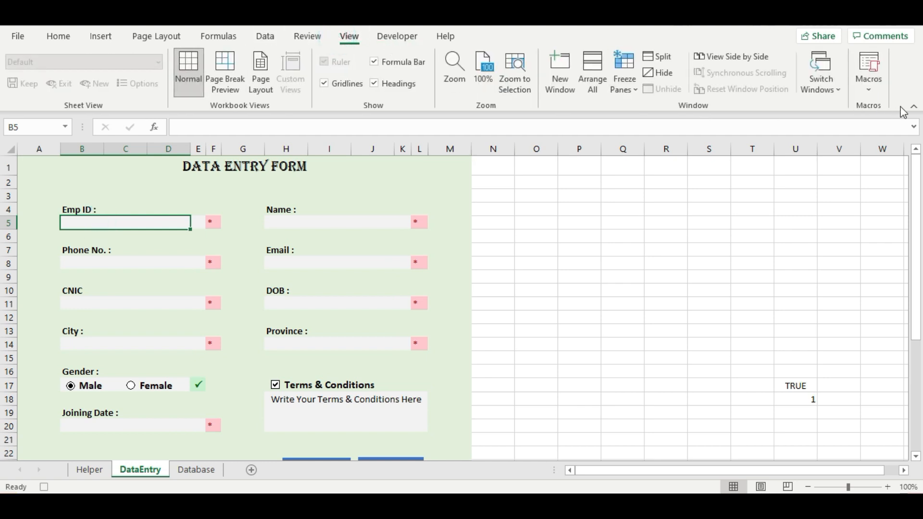
pyautogui.click(868, 76)
pyautogui.click(854, 133)
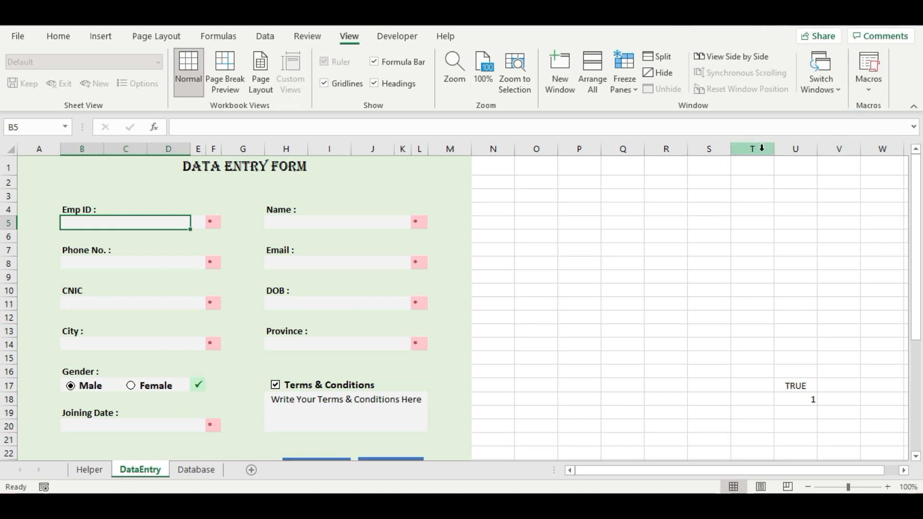
# - Start recording a new macro named 'clear'
pyautogui.scroll(-1, 483, 271)
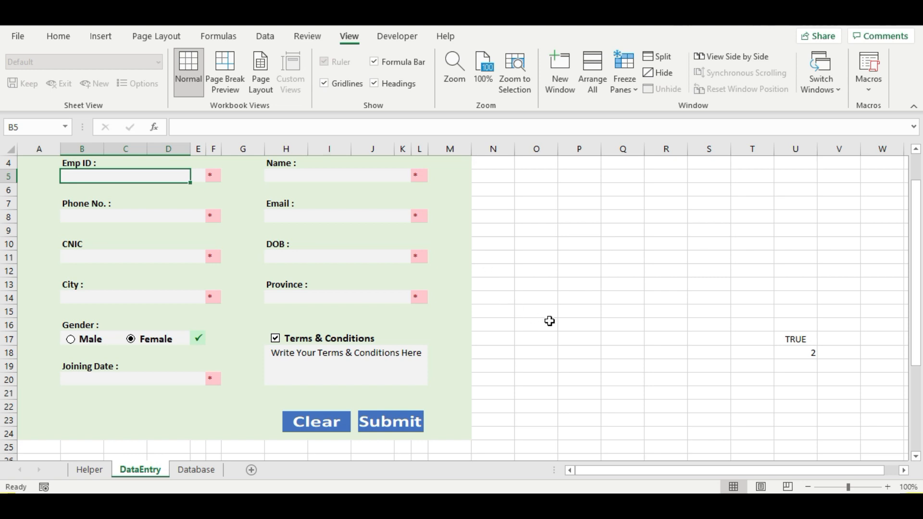
pyautogui.click(874, 87)
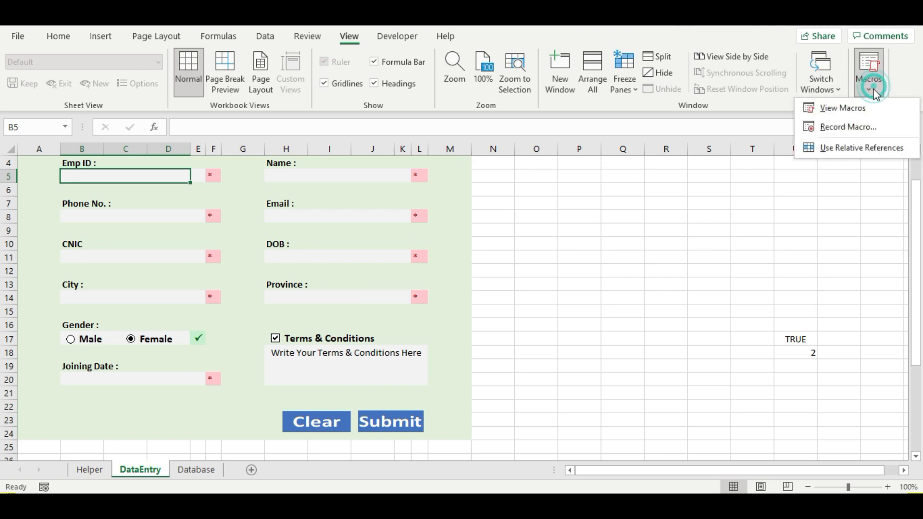
pyautogui.click(857, 129)
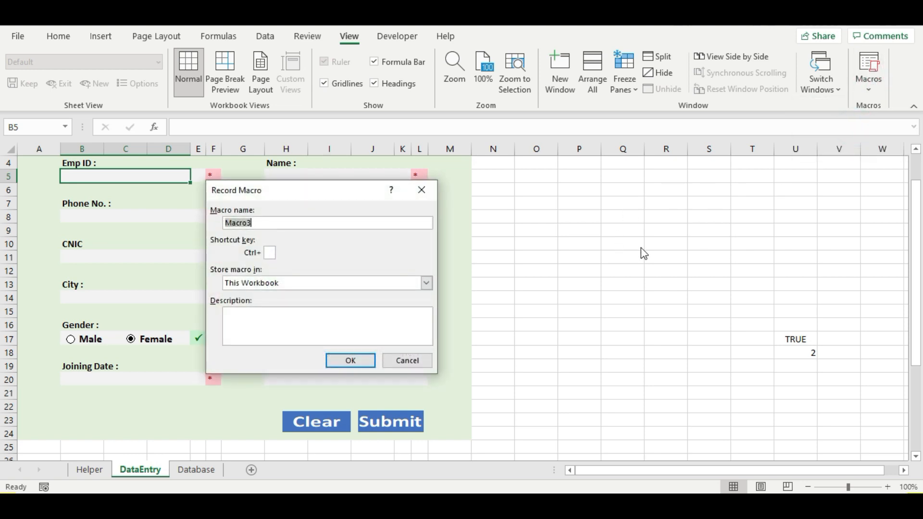
pyautogui.write('d')
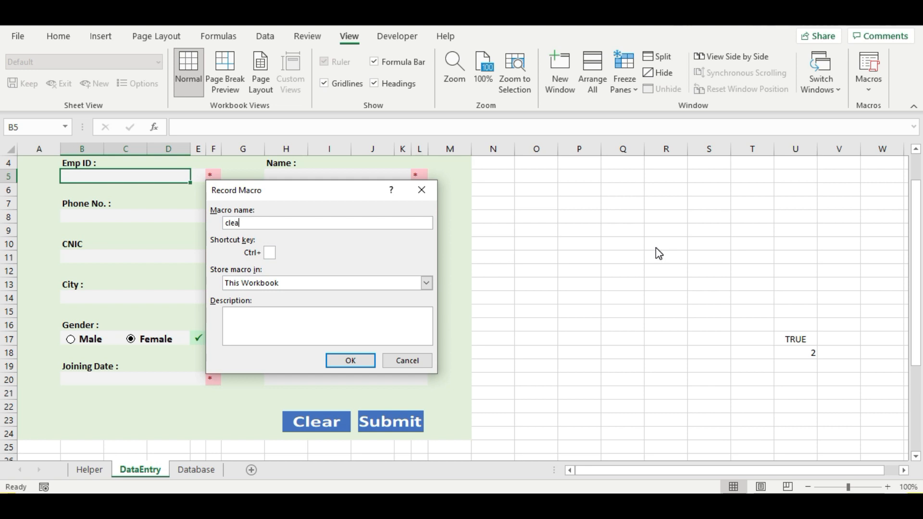
pyautogui.write('lear')
pyautogui.click(332, 361)
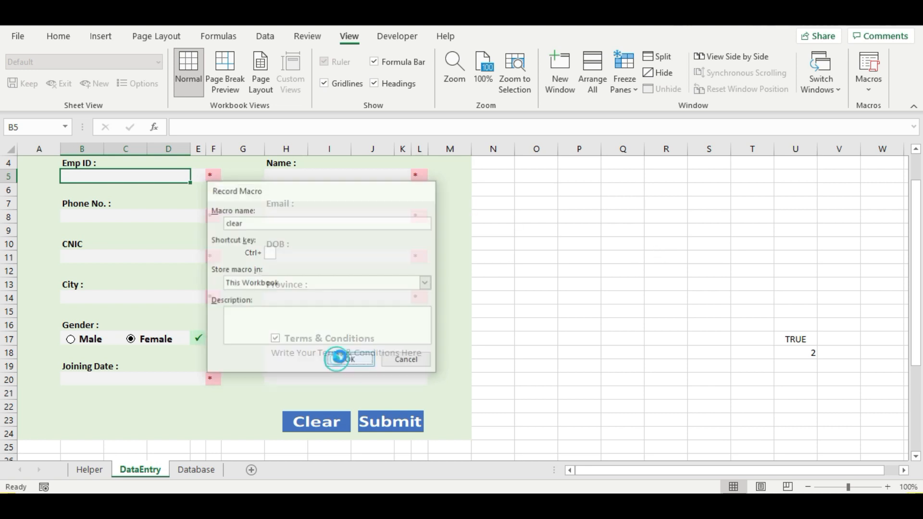
# - Select the Name through Joining Date fields, return to Emp ID, and stop recording
pyautogui.scroll(1, 537, 272)
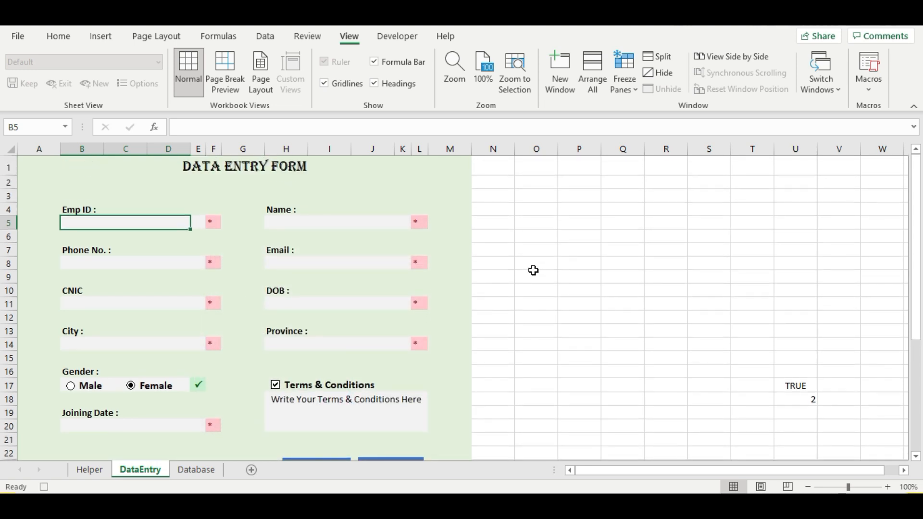
pyautogui.click(317, 224)
pyautogui.click(151, 264)
pyautogui.click(295, 264)
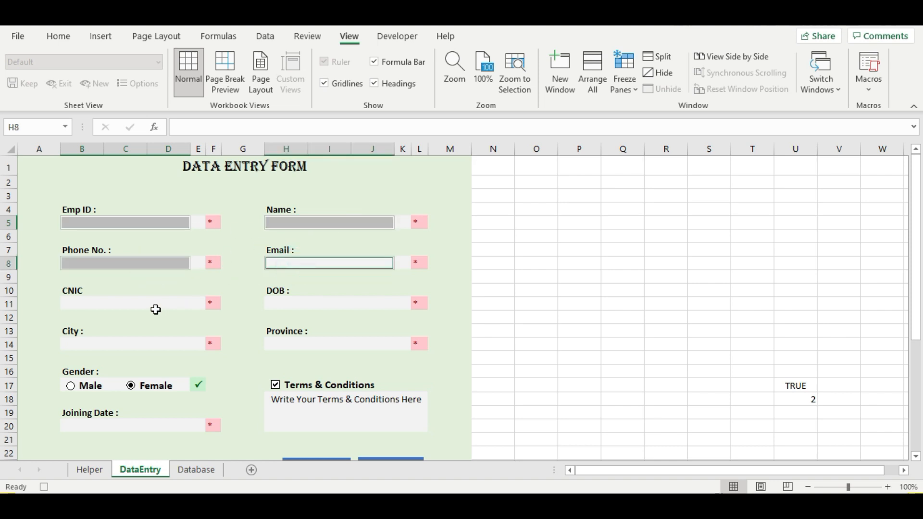
pyautogui.click(153, 304)
pyautogui.click(286, 305)
pyautogui.click(139, 344)
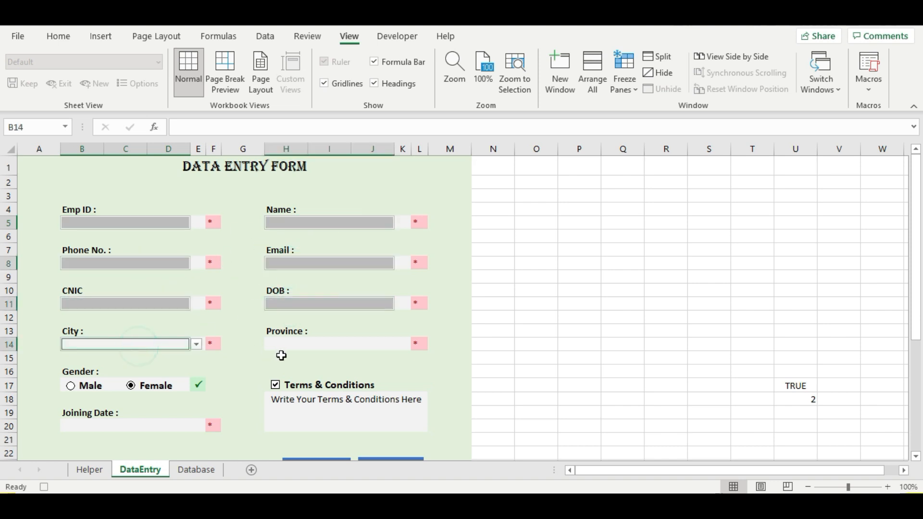
pyautogui.click(294, 344)
pyautogui.click(119, 427)
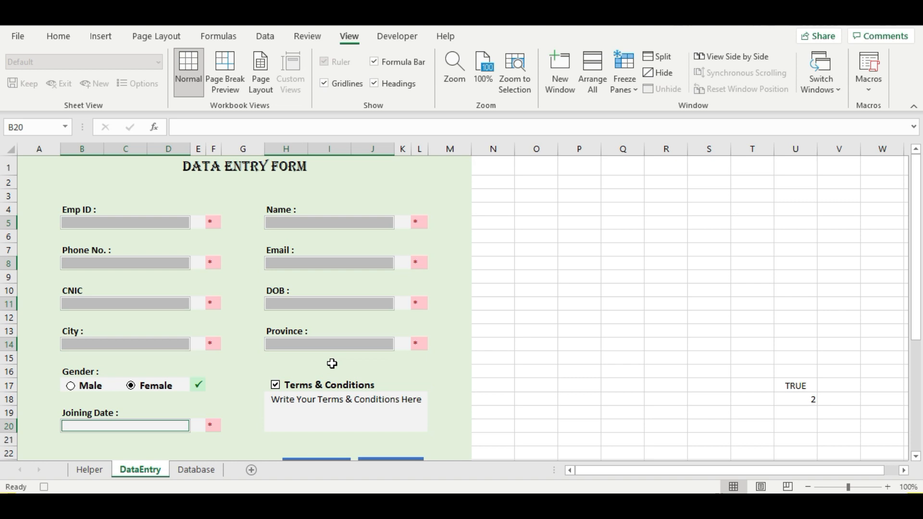
pyautogui.click(150, 223)
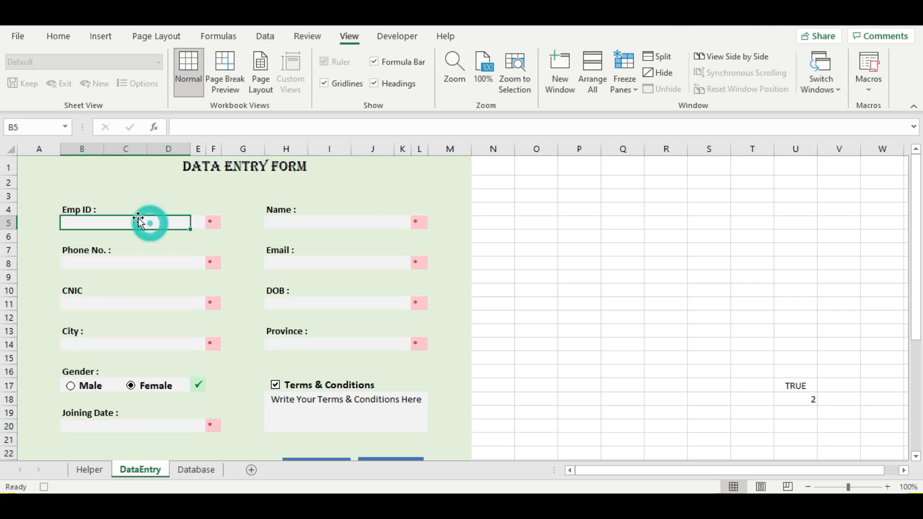
pyautogui.click(870, 86)
pyautogui.click(854, 133)
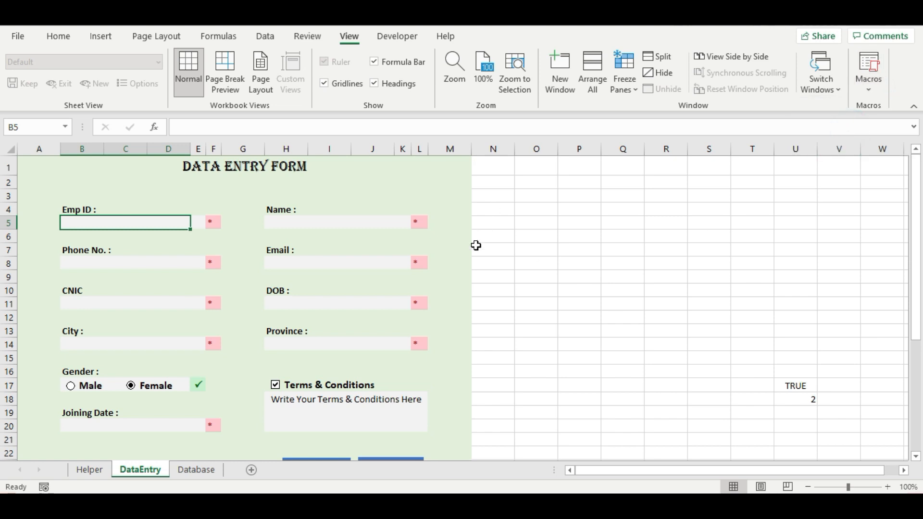
# - Assign the clear macro to the Clear button picture
pyautogui.scroll(-5, 492, 286)
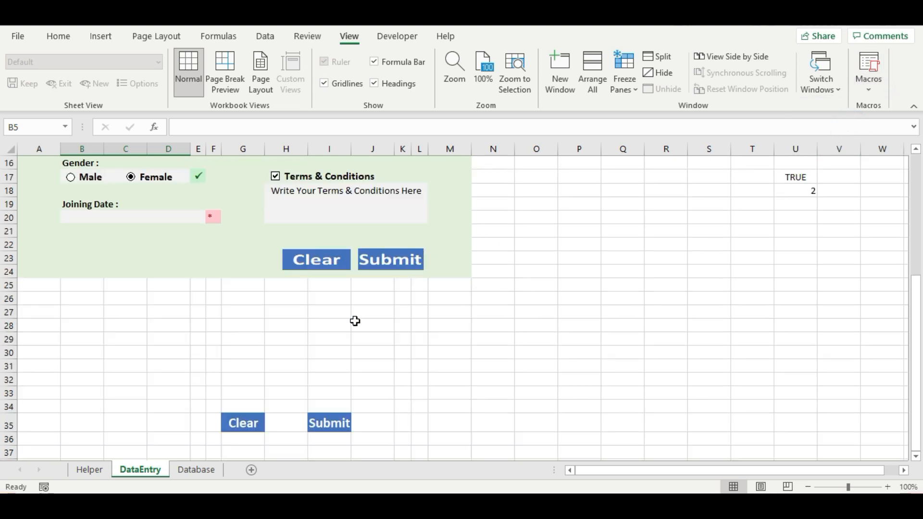
pyautogui.rightClick(315, 261)
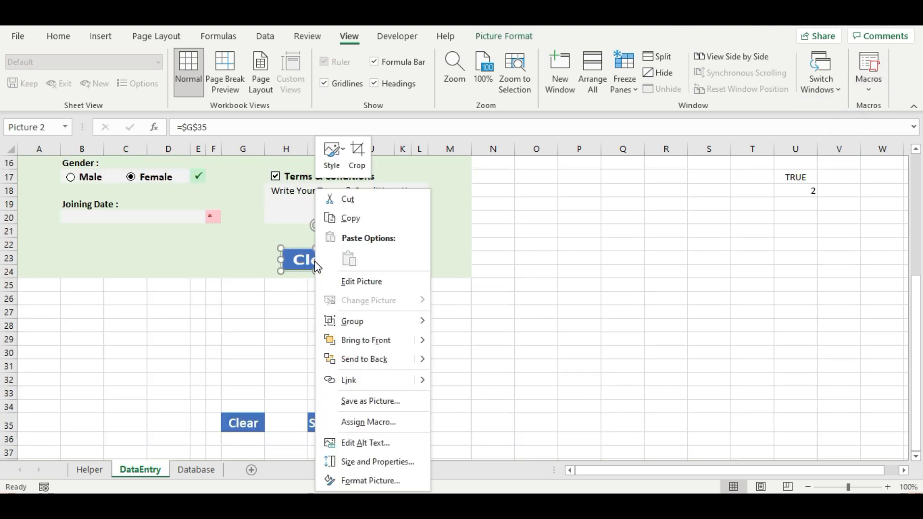
pyautogui.click(366, 423)
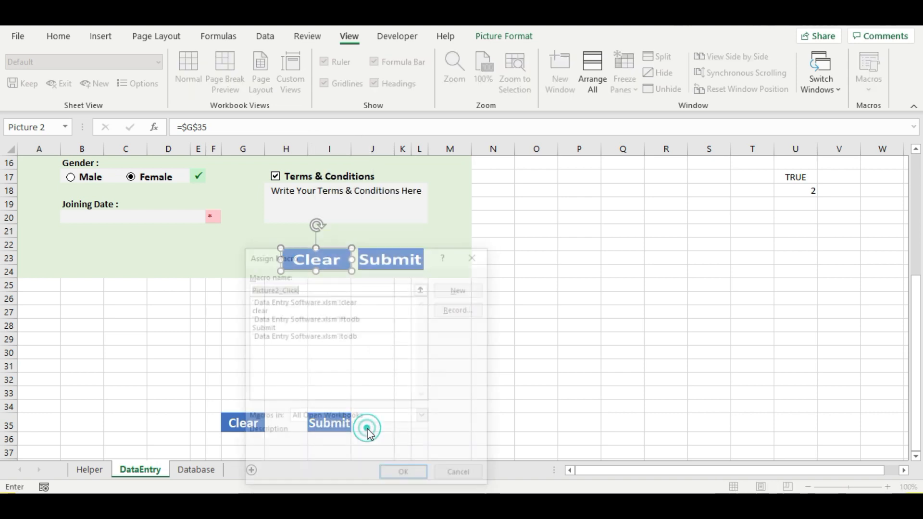
pyautogui.click(258, 309)
pyautogui.click(396, 477)
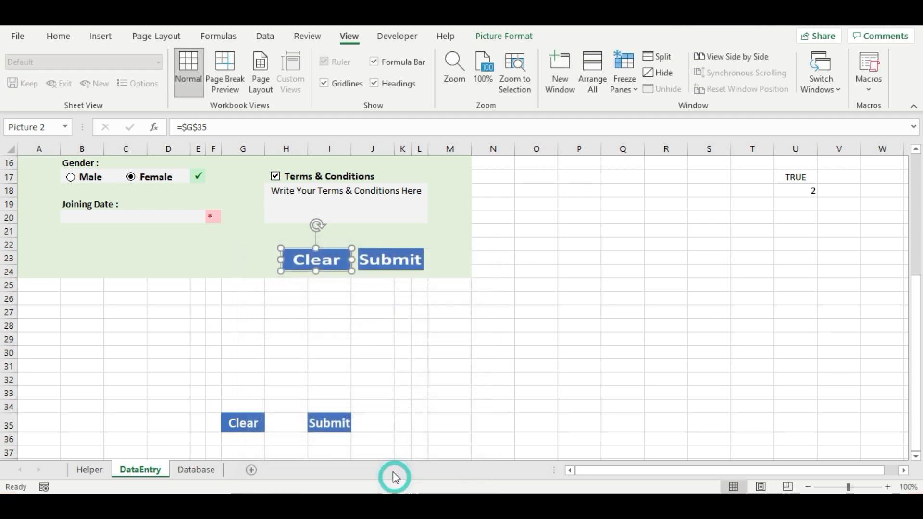
# - Assign the Submit macro to the Submit button picture
pyautogui.rightClick(375, 261)
pyautogui.click(419, 423)
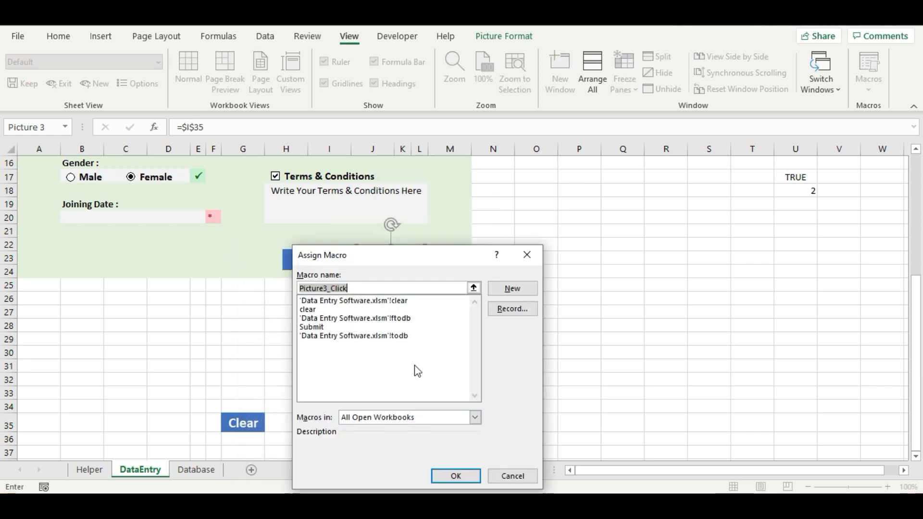
pyautogui.click(312, 328)
pyautogui.click(456, 476)
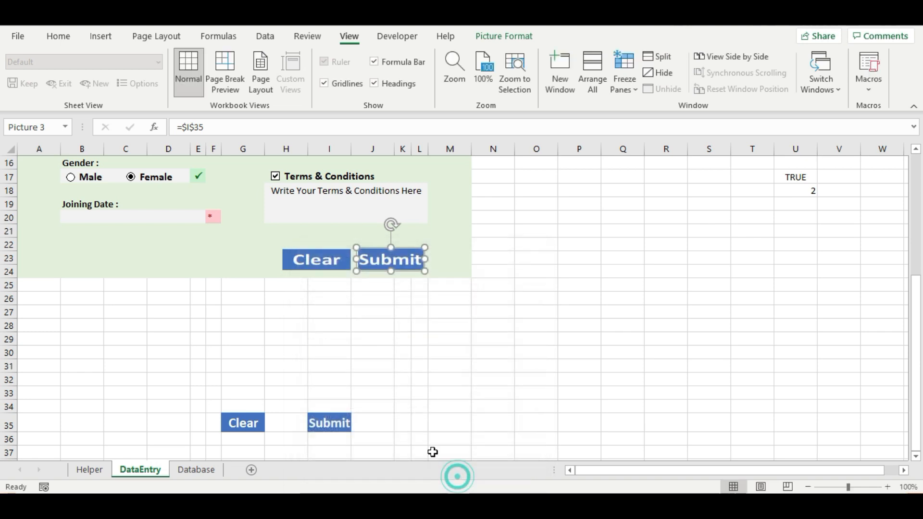
pyautogui.scroll(5, 487, 366)
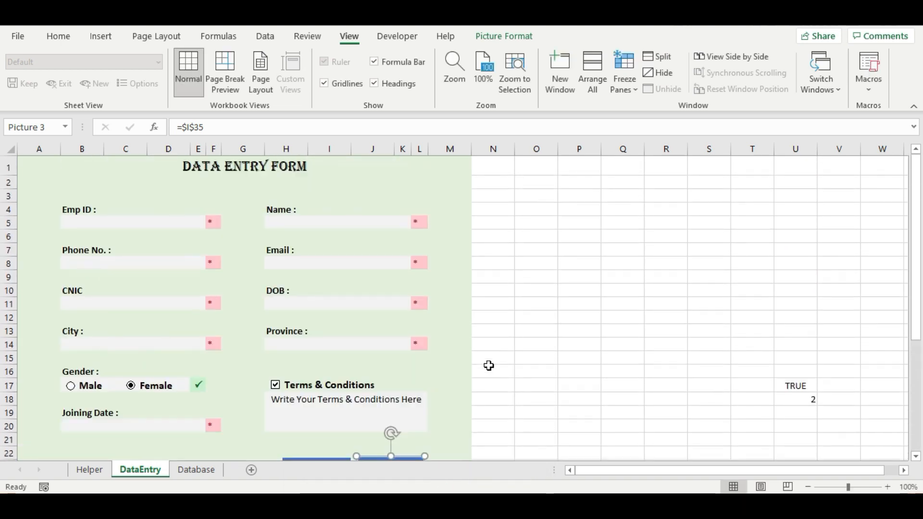
pyautogui.scroll(-1, 489, 366)
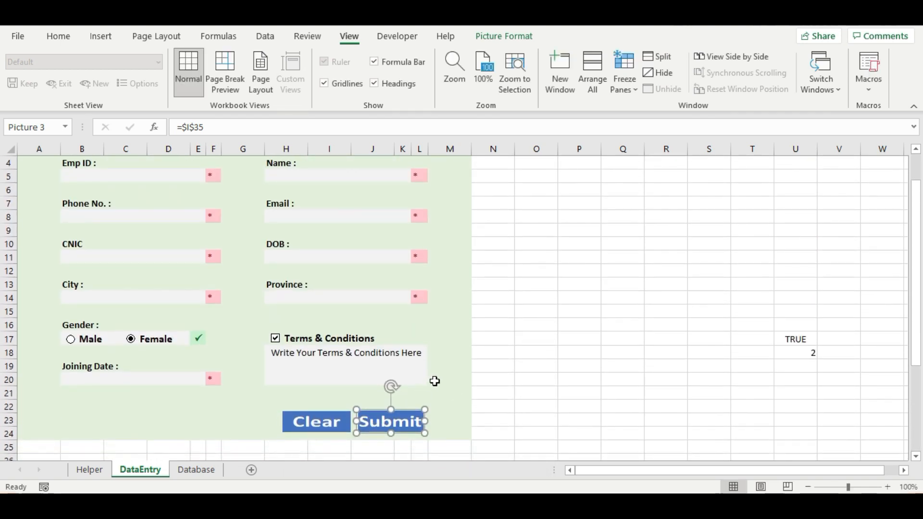
pyautogui.click(435, 380)
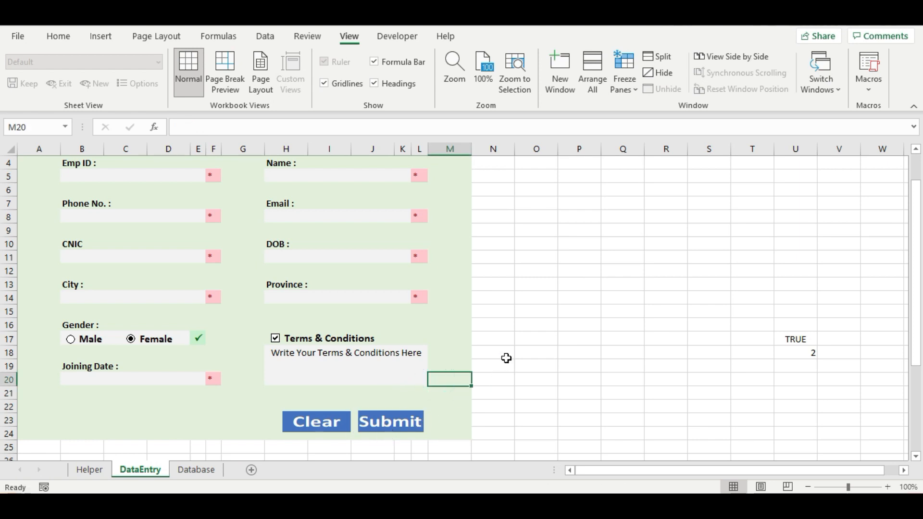
pyautogui.scroll(1, 502, 360)
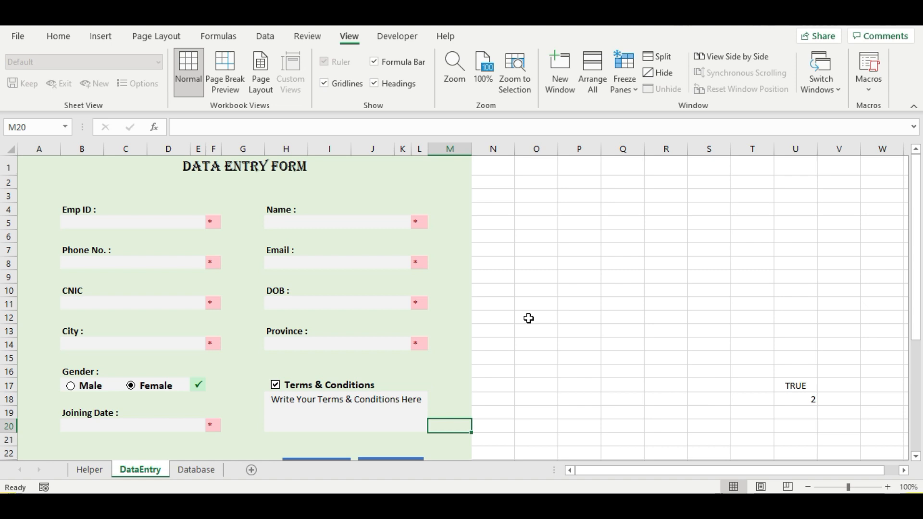
pyautogui.click(235, 183)
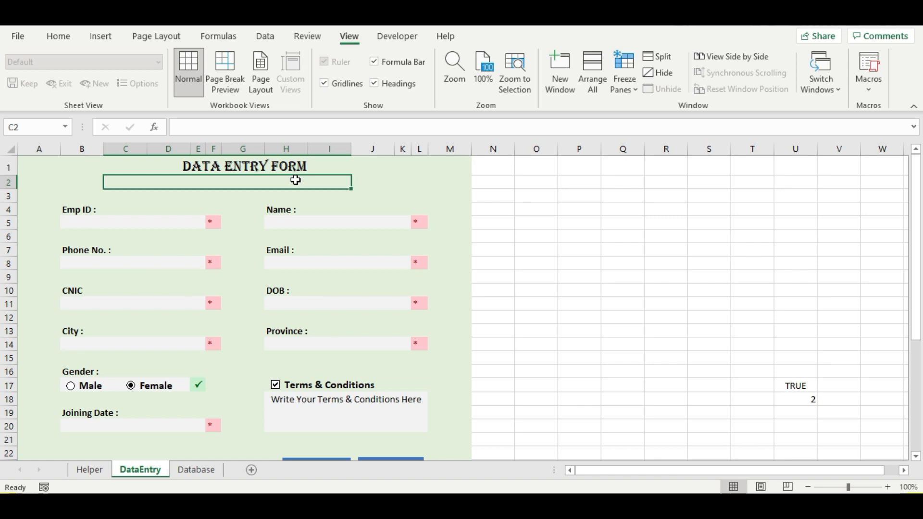
# - Enter =VLOOKUP(B5,Table1,1,0) in C2 to look up the entered Emp ID
pyautogui.write('=')
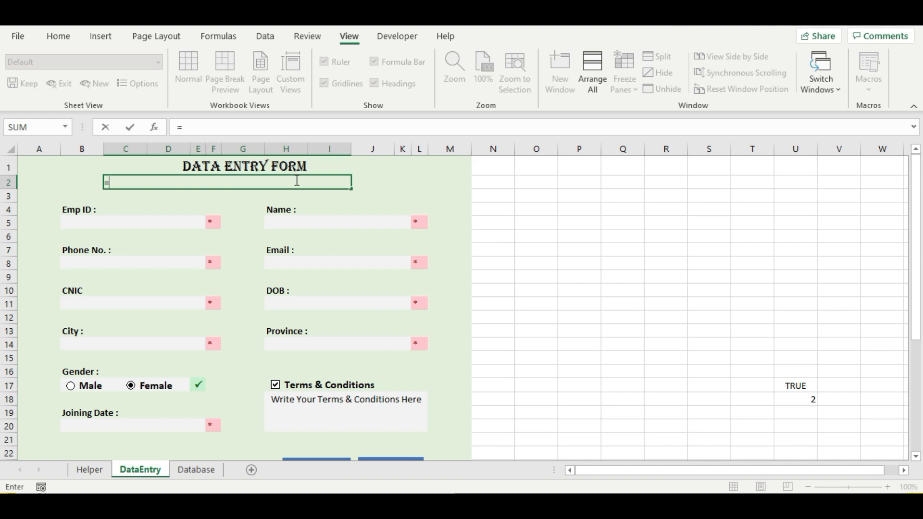
pyautogui.write('vl')
pyautogui.press('Tab')
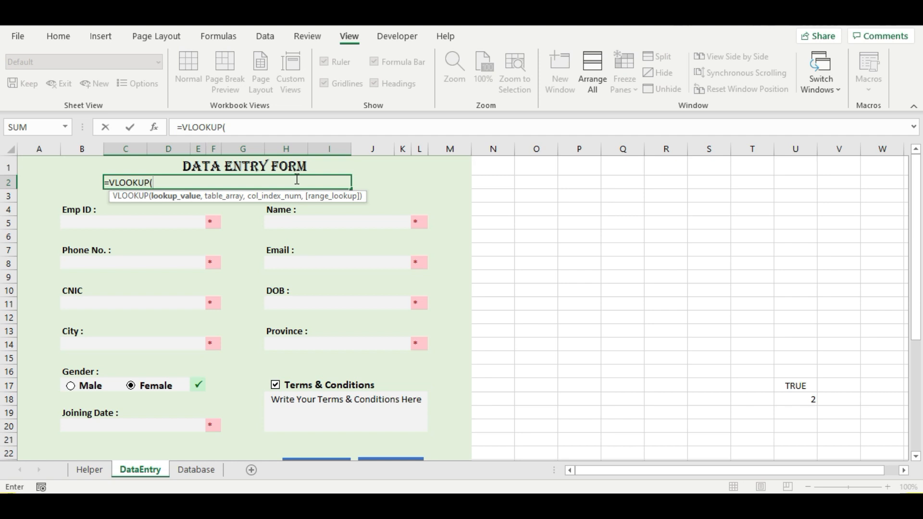
pyautogui.click(130, 223)
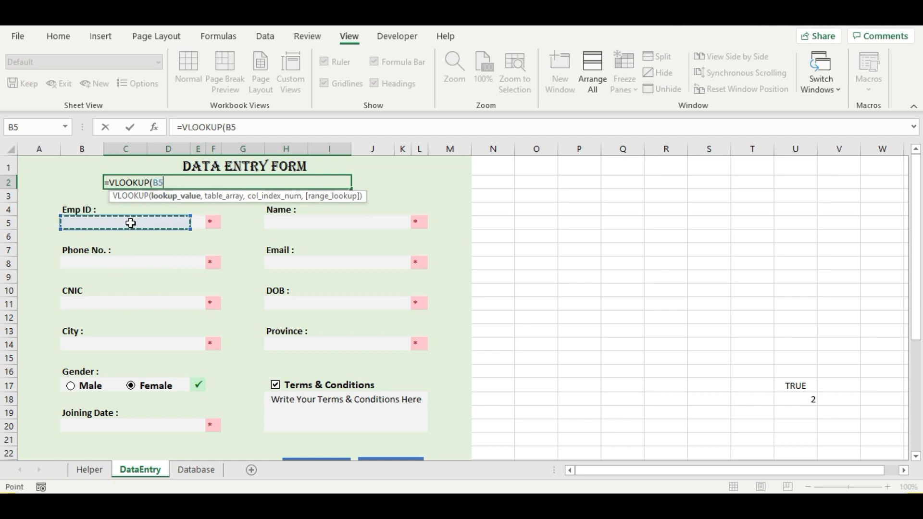
pyautogui.write(',')
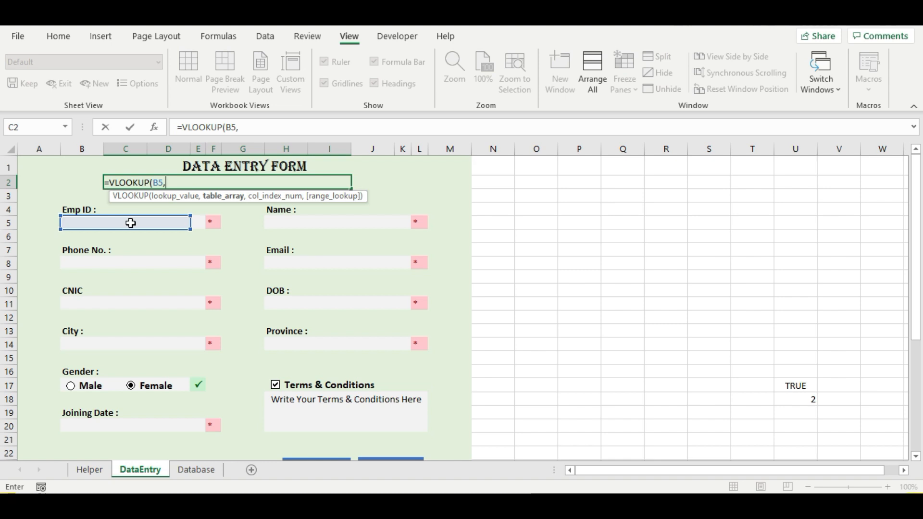
pyautogui.write('tab')
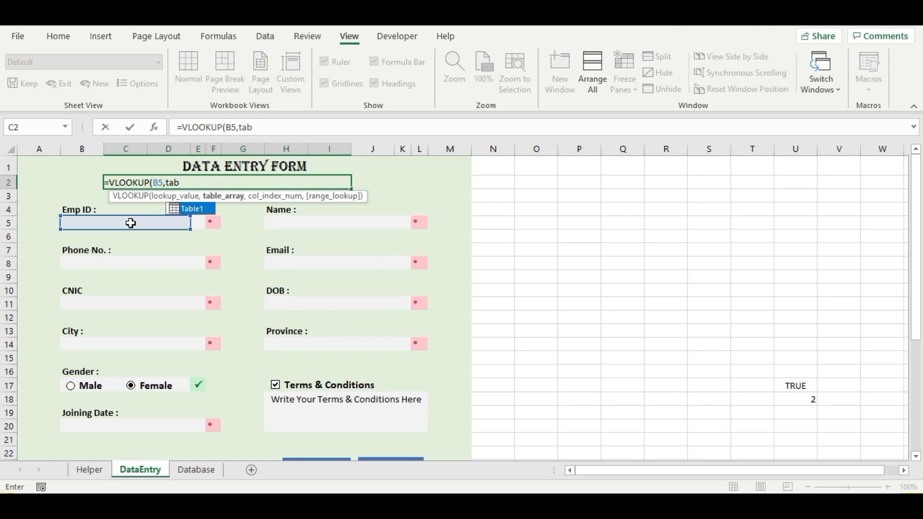
pyautogui.press('Tab')
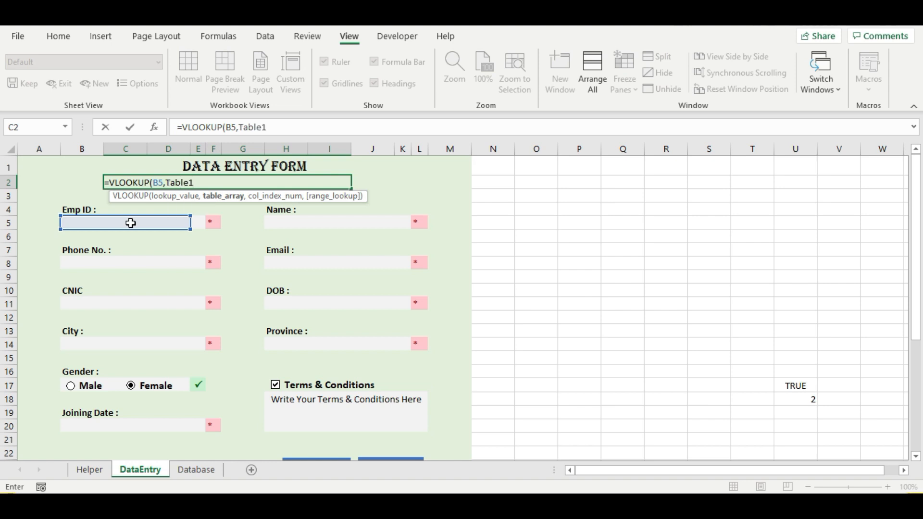
pyautogui.write(',')
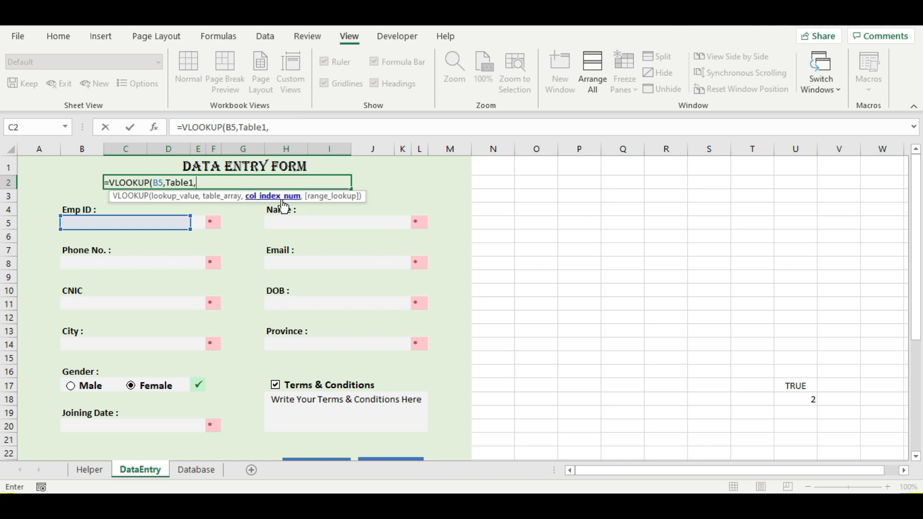
pyautogui.write('1,')
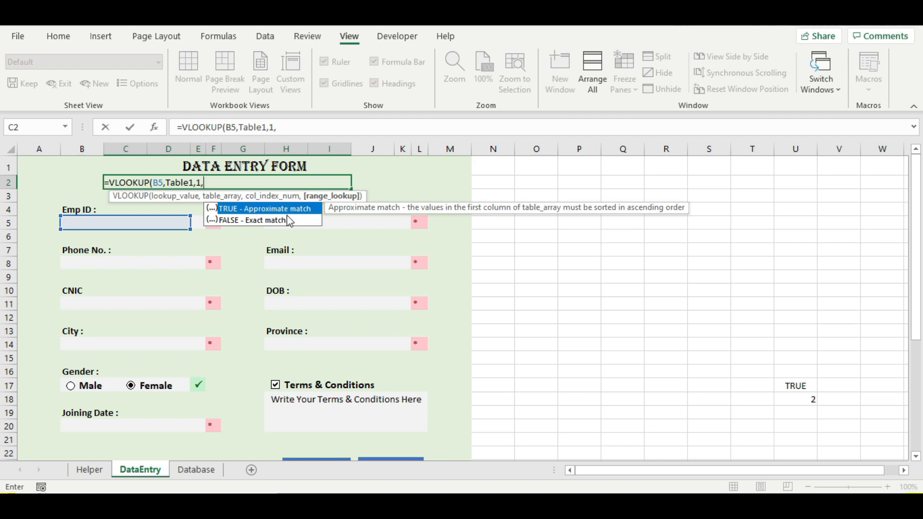
pyautogui.write('0')
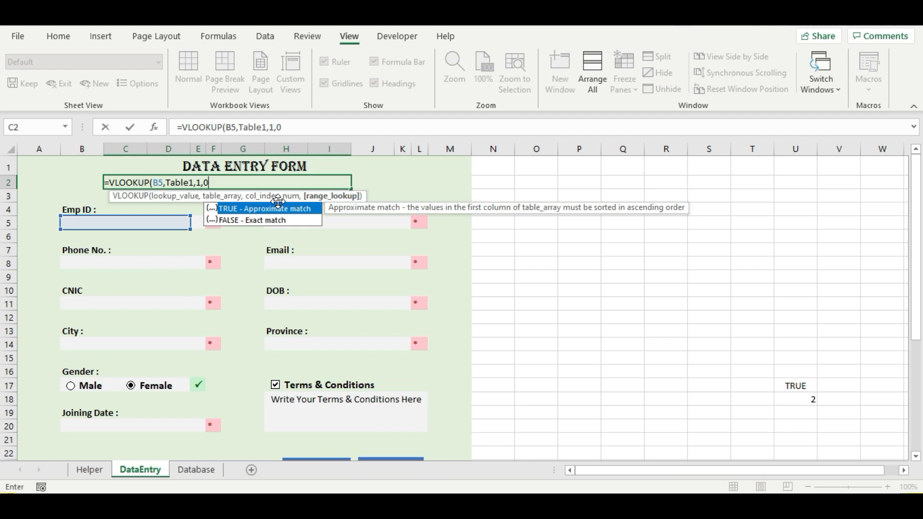
pyautogui.write(')')
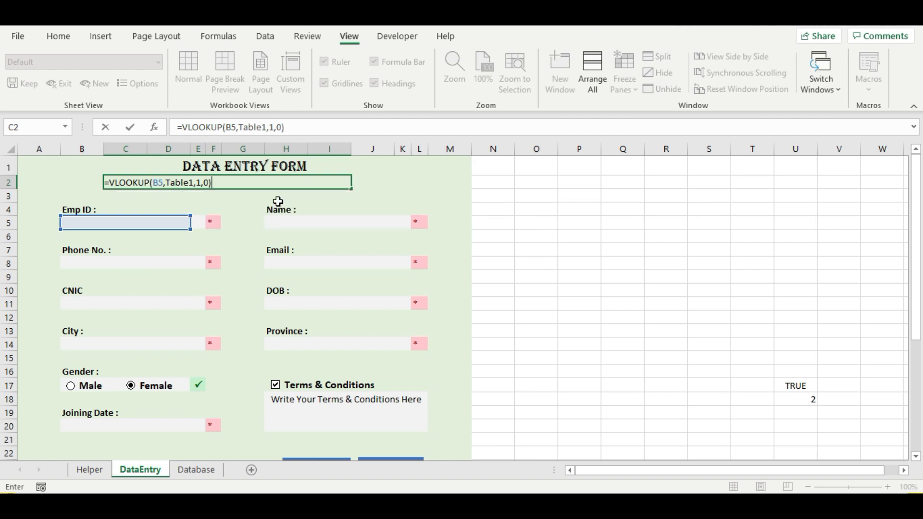
pyautogui.press('Return')
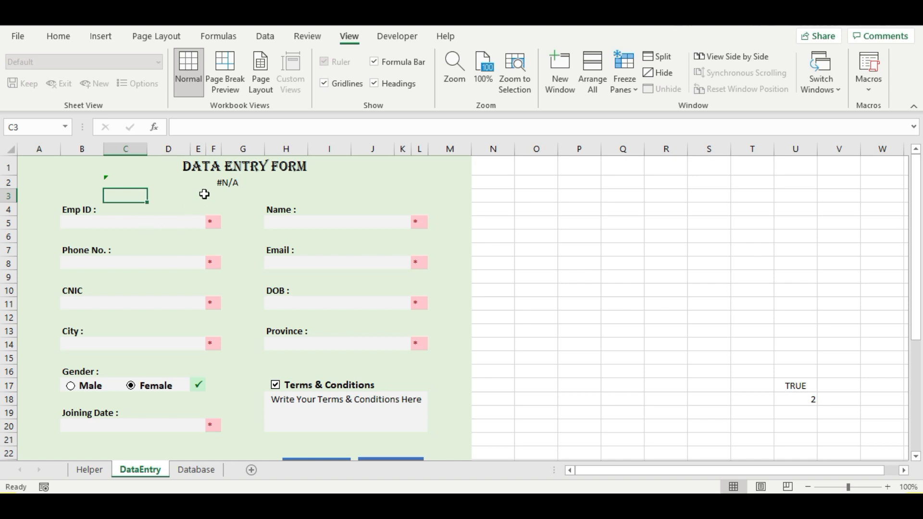
# - Review C2's lookup formula and compare the DataEntry form with the Database sheet records
pyautogui.click(226, 182)
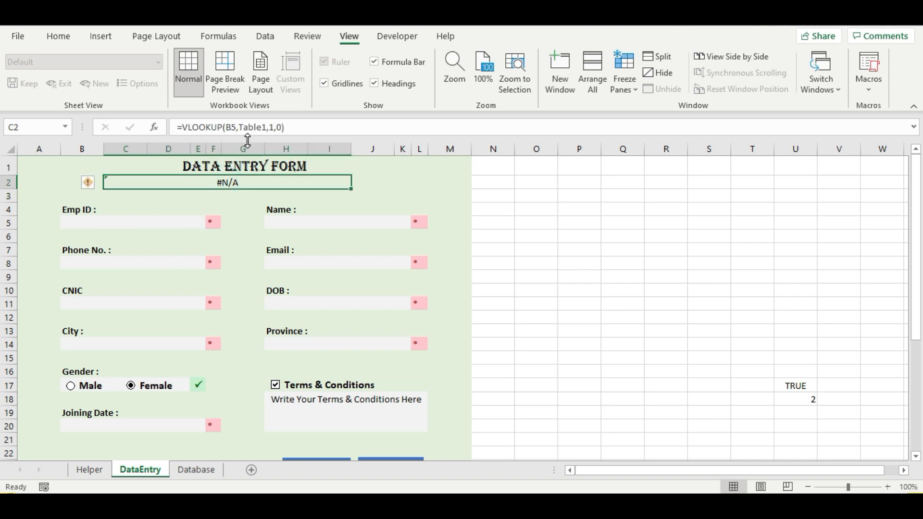
pyautogui.click(172, 223)
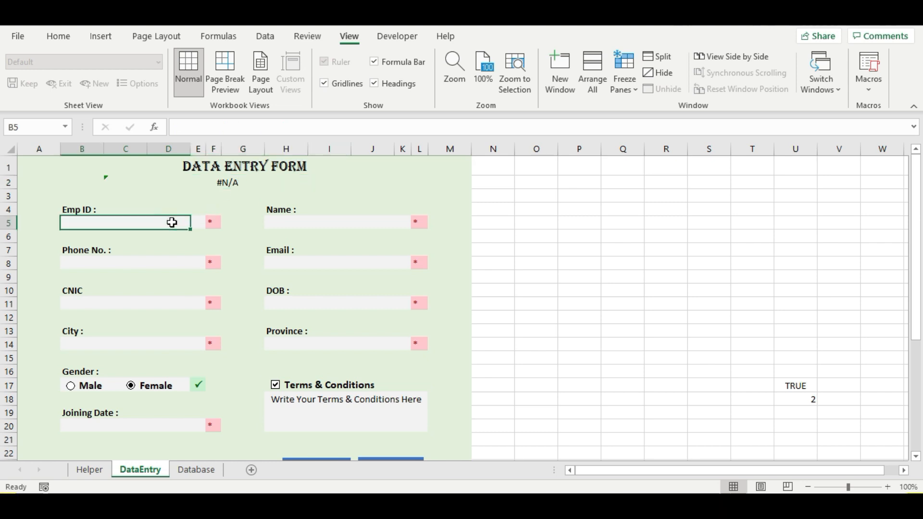
pyautogui.click(243, 187)
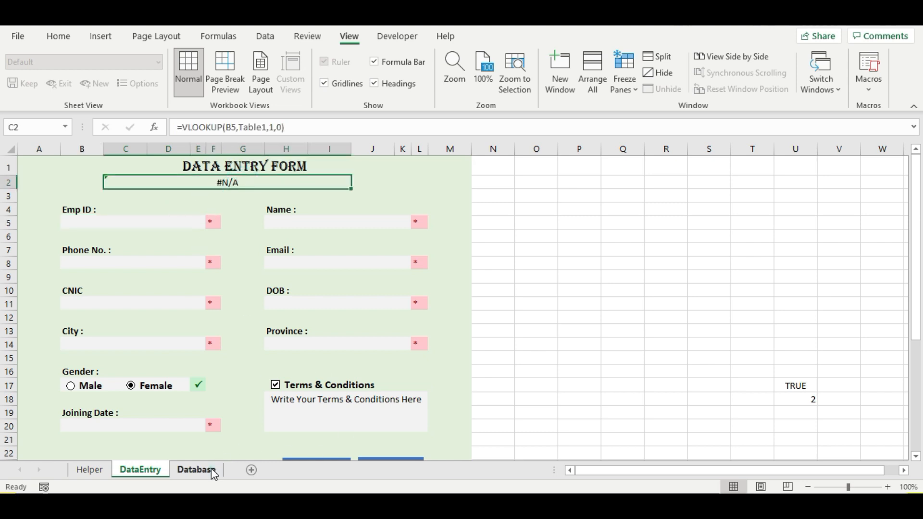
pyautogui.click(212, 470)
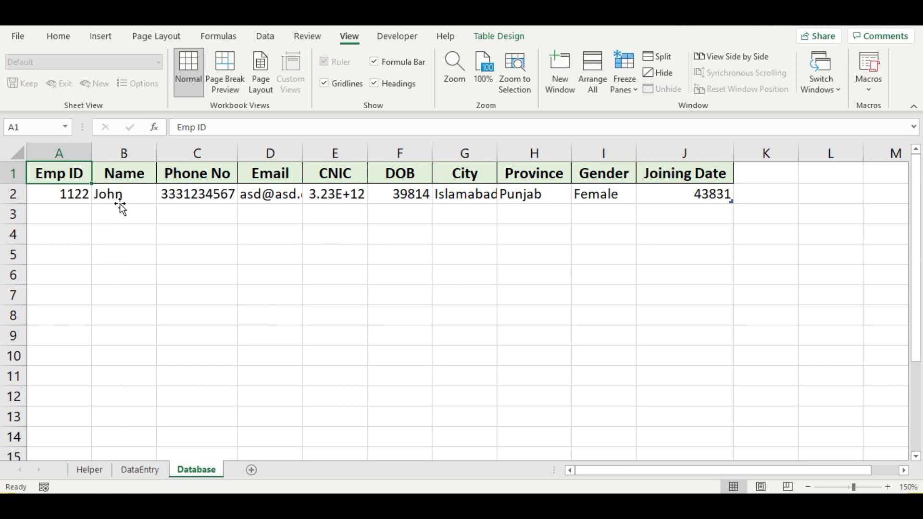
pyautogui.click(136, 471)
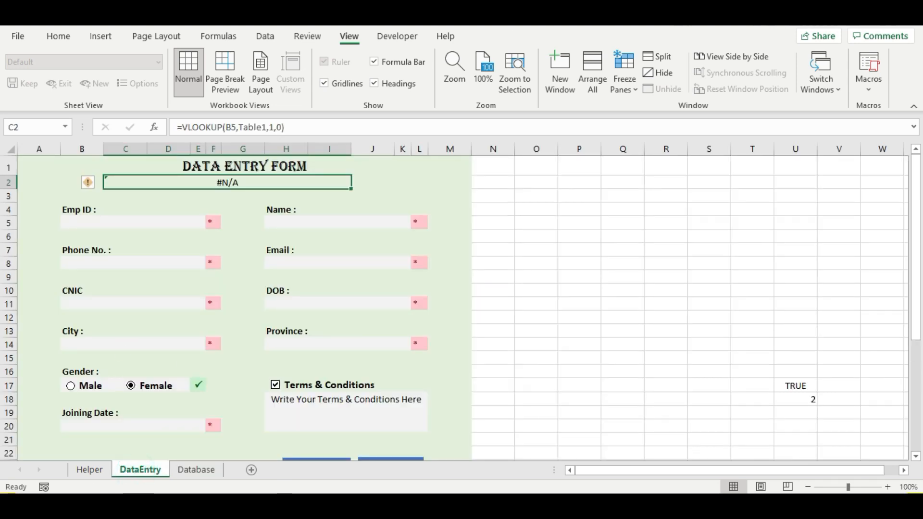
pyautogui.click(199, 471)
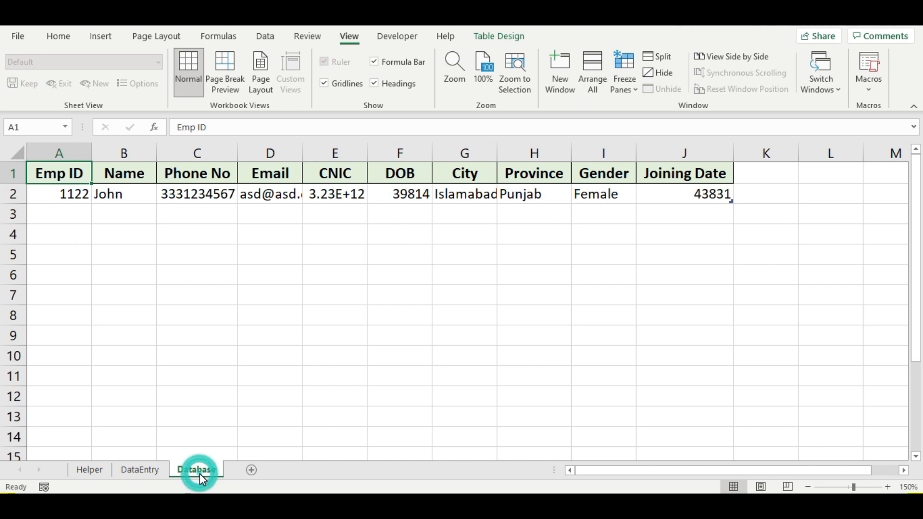
pyautogui.click(139, 470)
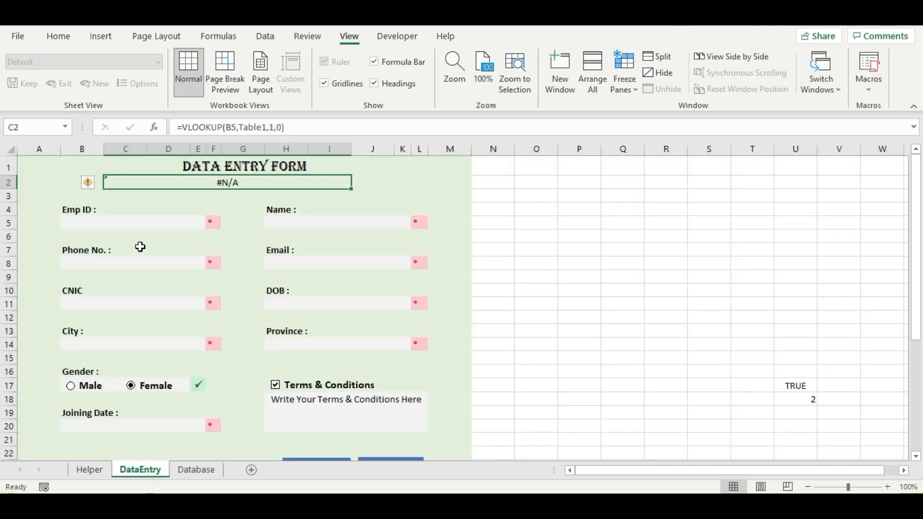
# - Enter Emp ID 1122 in B5 so C2's lookup returns 1122, then edit C2's formula
pyautogui.click(110, 225)
pyautogui.write('1122')
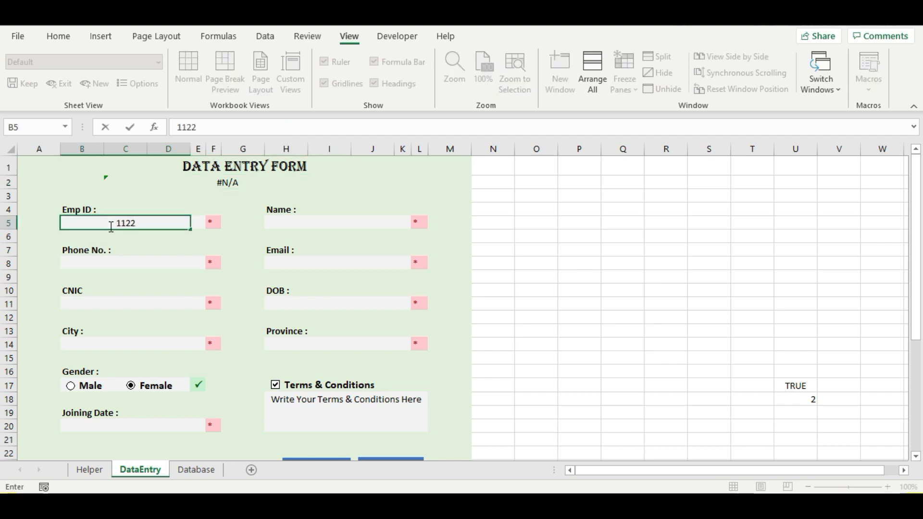
pyautogui.click(212, 207)
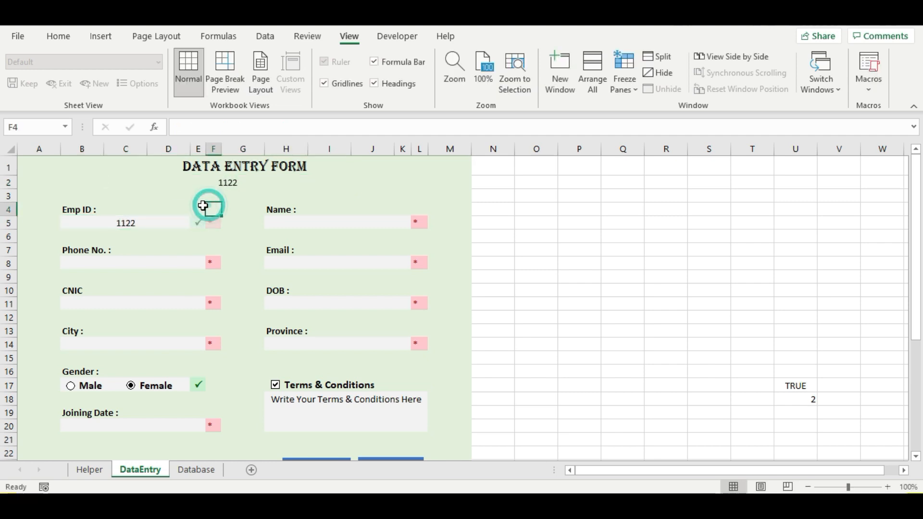
pyautogui.click(231, 185)
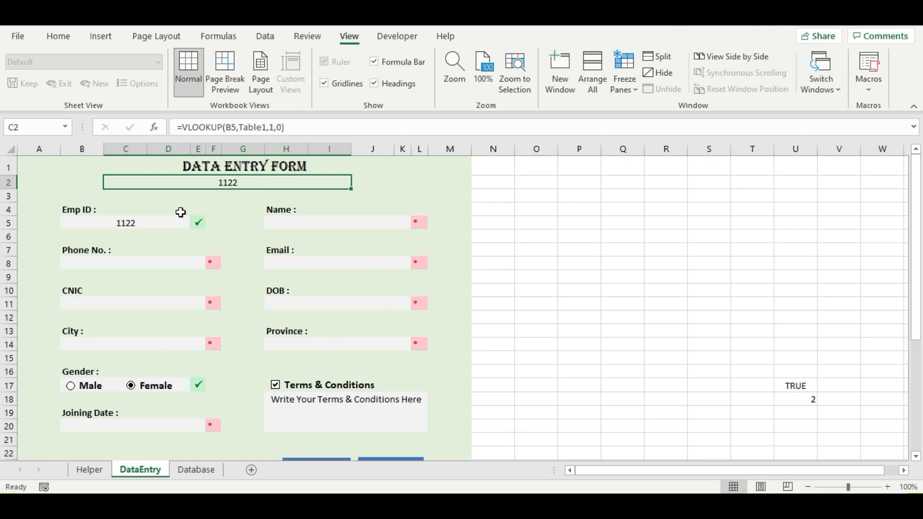
pyautogui.click(181, 127)
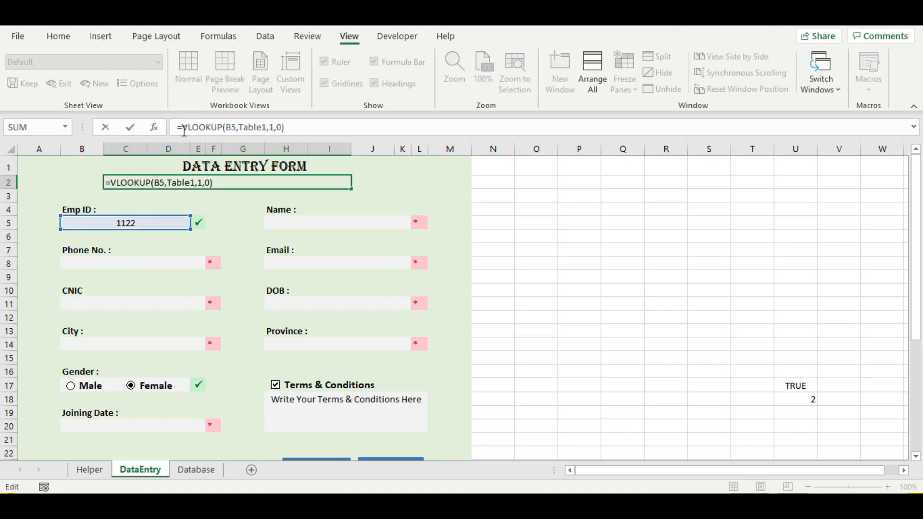
# - Make C2 read =IF(VLOOKUP(B5,Table1,1,0)=B5,"Record Already Exist","")
pyautogui.write('if')
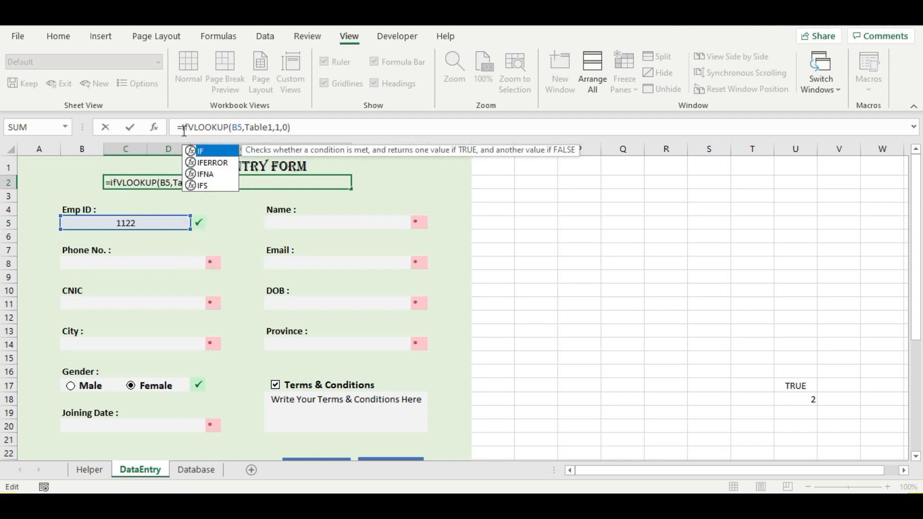
pyautogui.press('Tab')
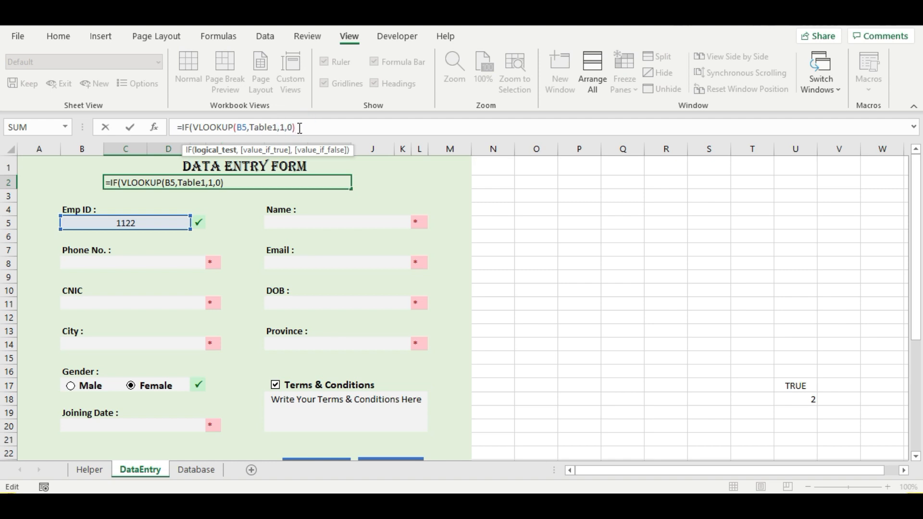
pyautogui.write('=')
pyautogui.click(144, 223)
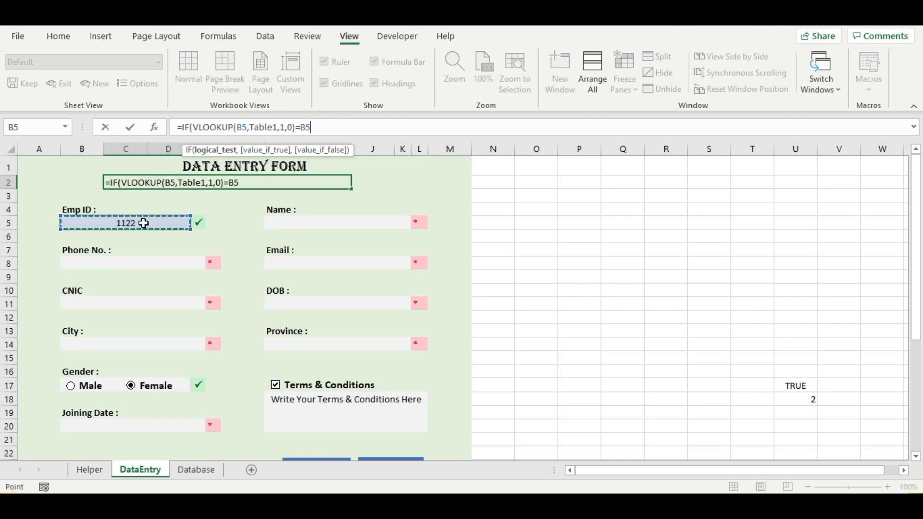
pyautogui.write(',""Re')
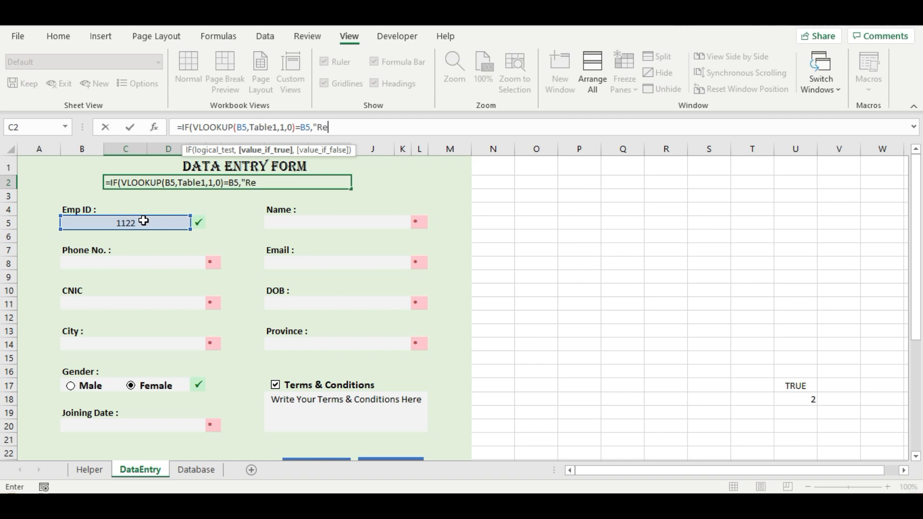
pyautogui.write('cord Already ')
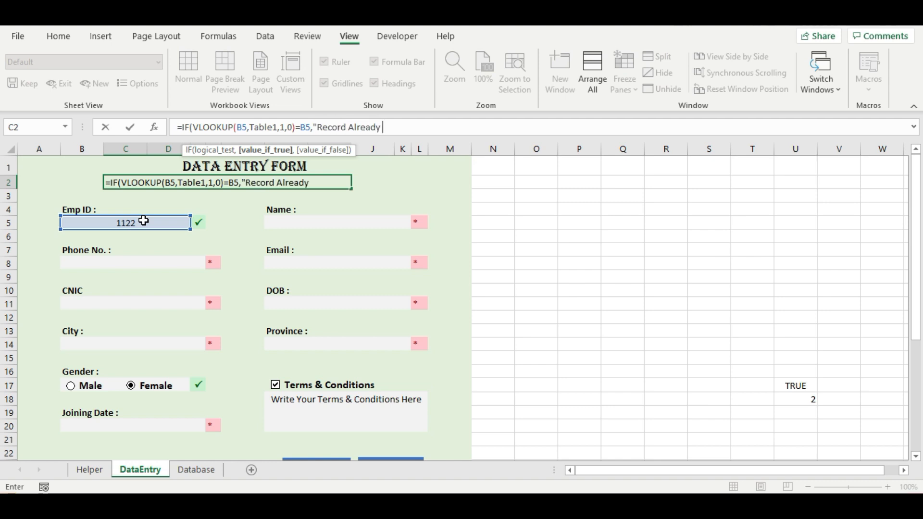
pyautogui.write('Exist,')
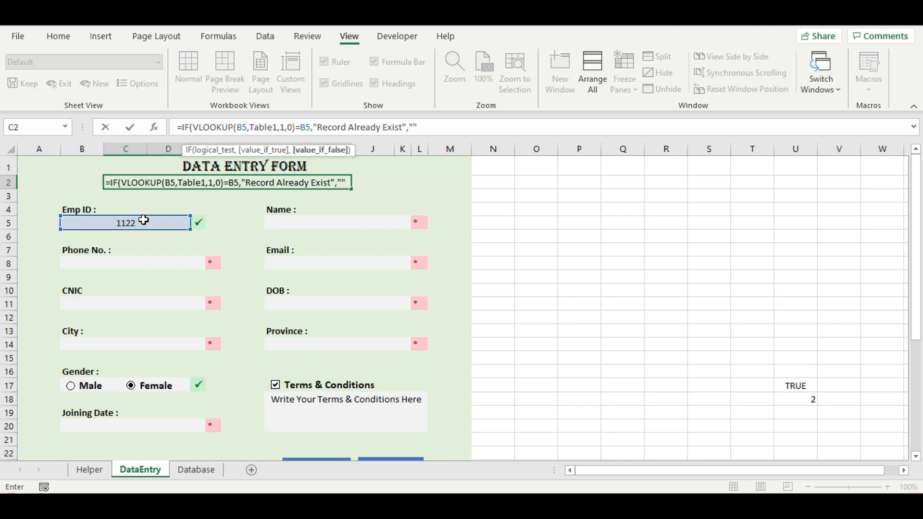
pyautogui.write('"")')
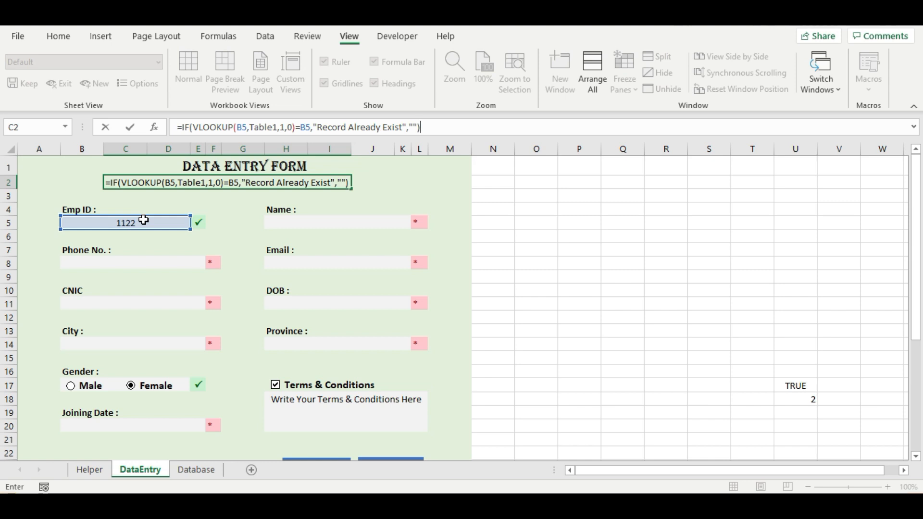
pyautogui.press('Return')
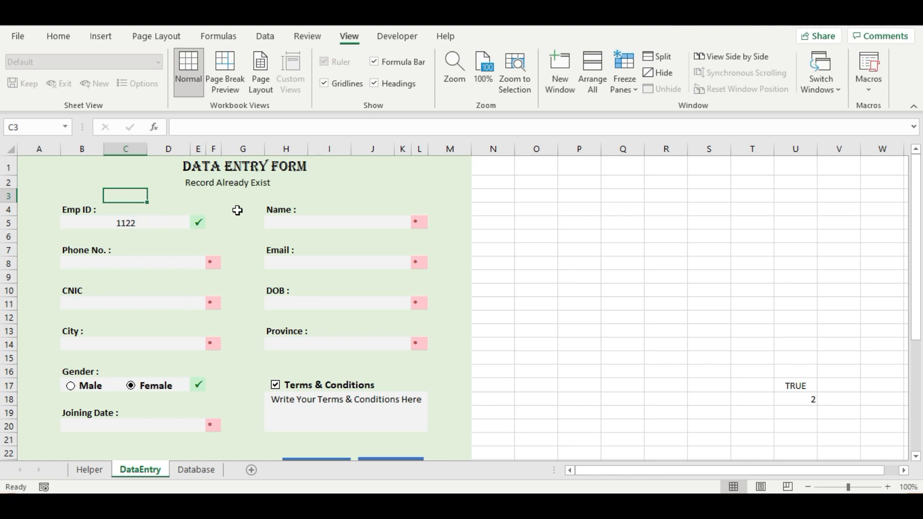
# - Confirm on the Database sheet that Emp ID 1122 is already recorded
pyautogui.click(122, 224)
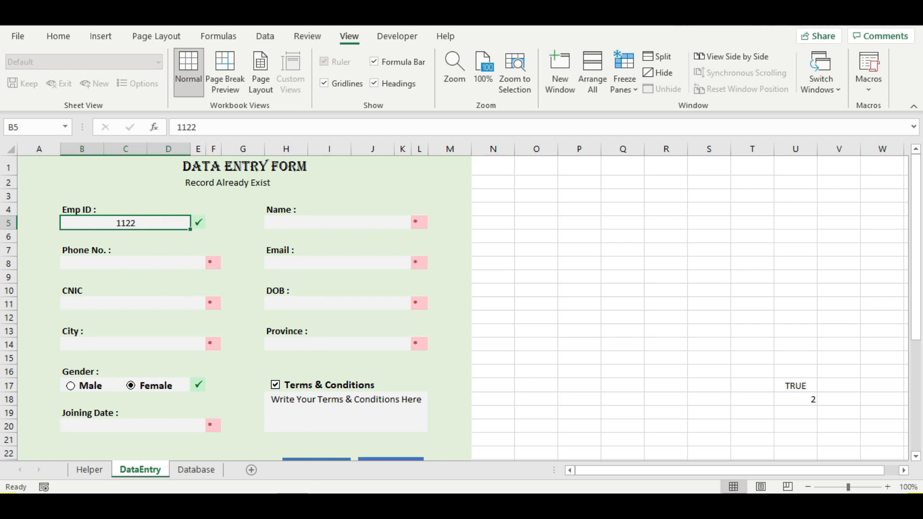
pyautogui.click(183, 471)
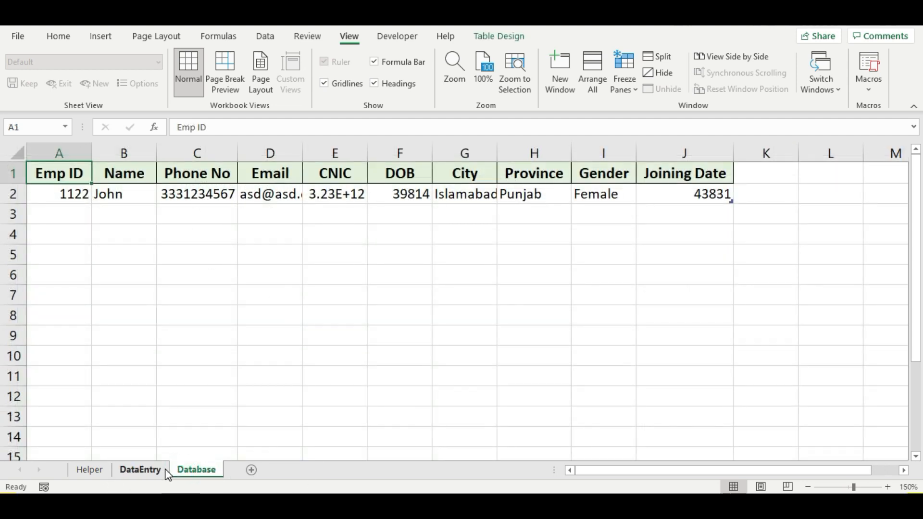
pyautogui.click(144, 469)
pyautogui.click(240, 185)
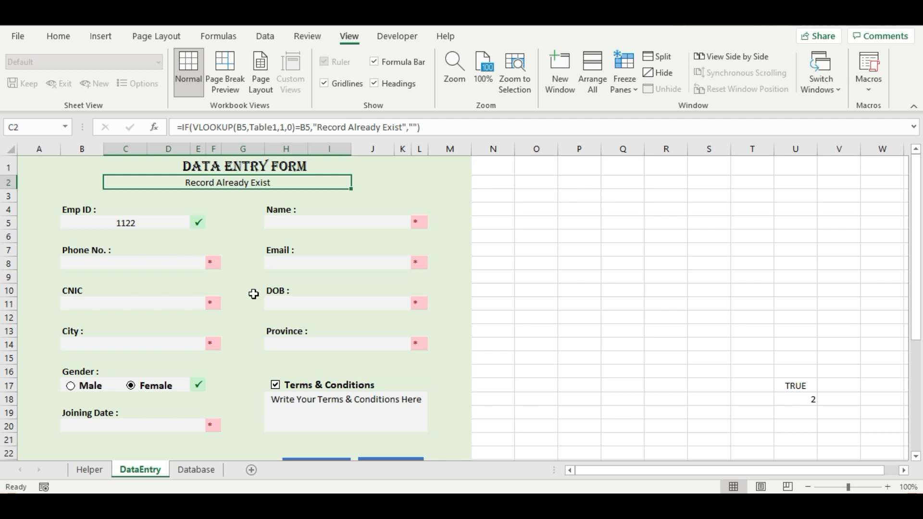
# - Clear Emp ID 1122 from B5 so C2 shows #N/A, then edit C2's formula
pyautogui.click(113, 223)
pyautogui.press('Delete')
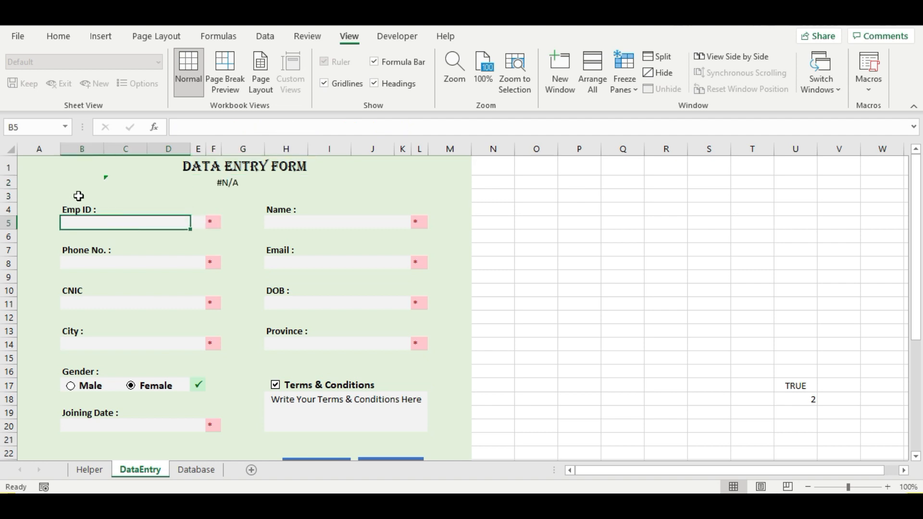
pyautogui.click(100, 221)
pyautogui.click(257, 183)
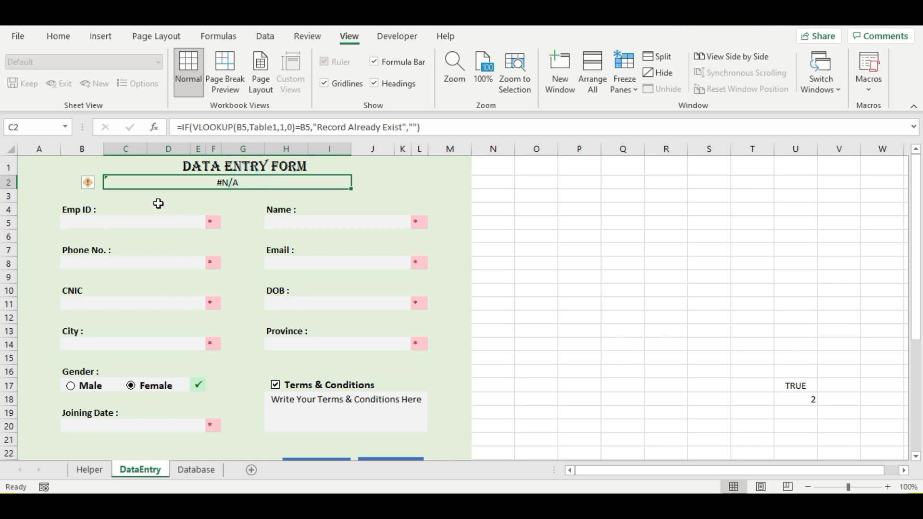
pyautogui.click(182, 134)
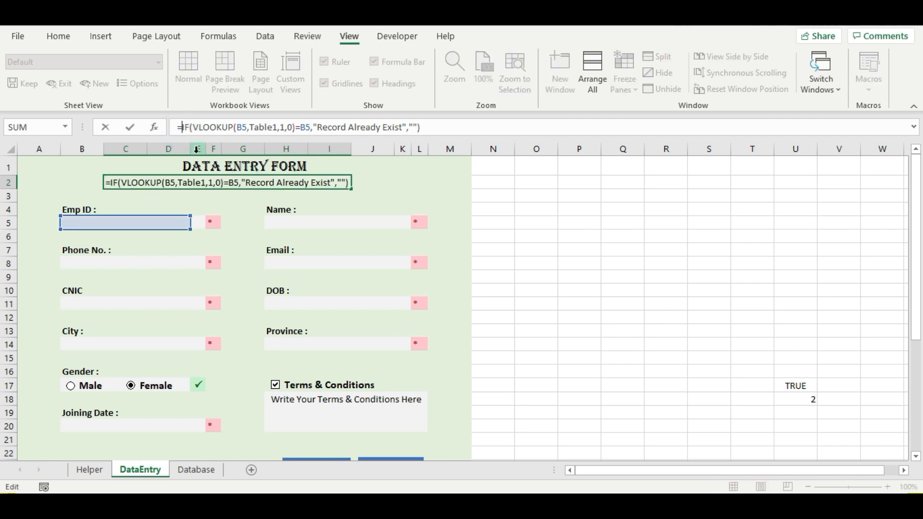
# - Wrap C2's IF check as =IFERROR(IF(...),"") so it shows blank without an Emp ID
pyautogui.write('k')
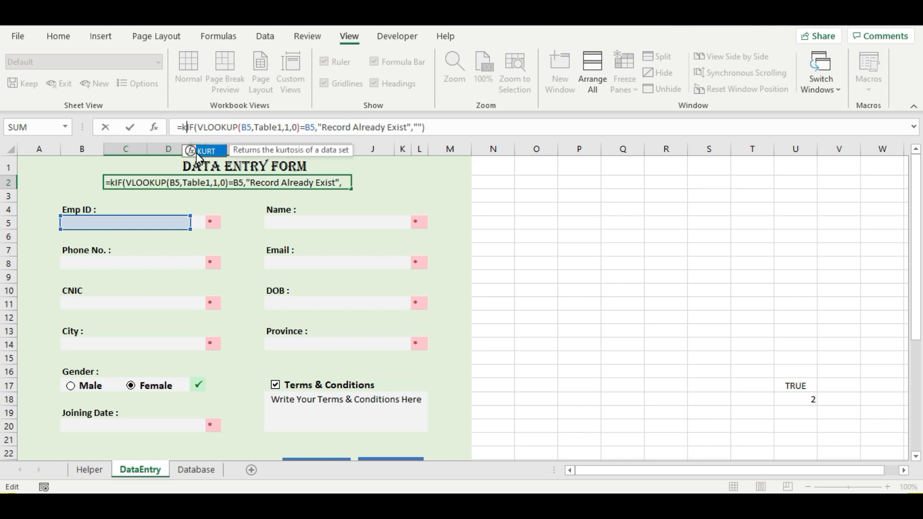
pyautogui.press('BackSpace')
pyautogui.write('ir')
pyautogui.press('BackSpace')
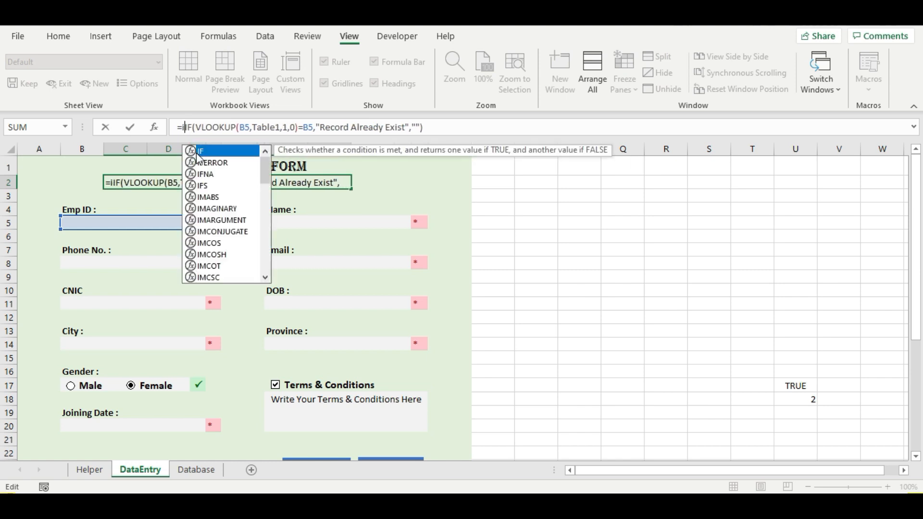
pyautogui.write('fe')
pyautogui.press('Tab')
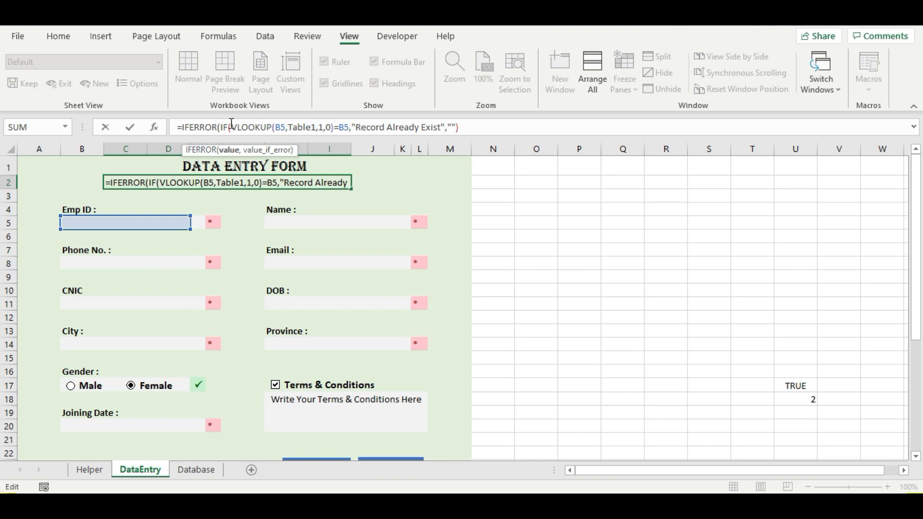
pyautogui.click(465, 128)
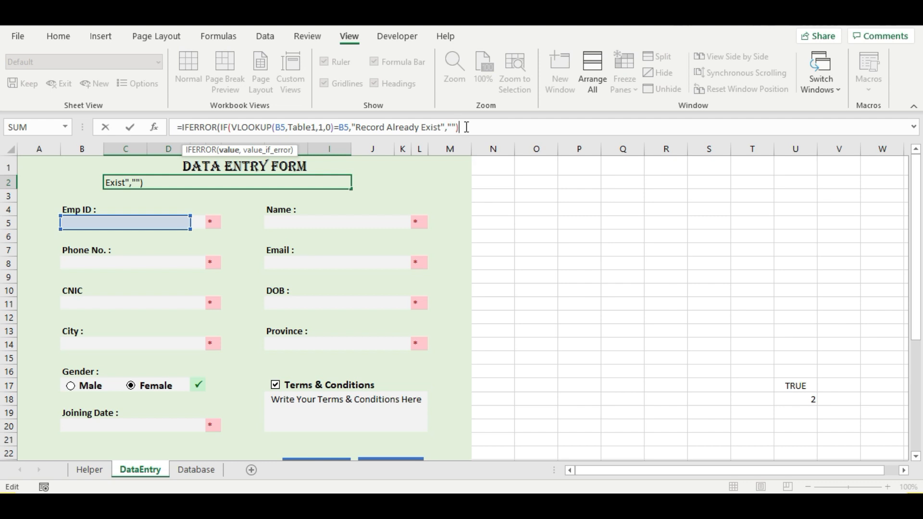
pyautogui.write(',""')
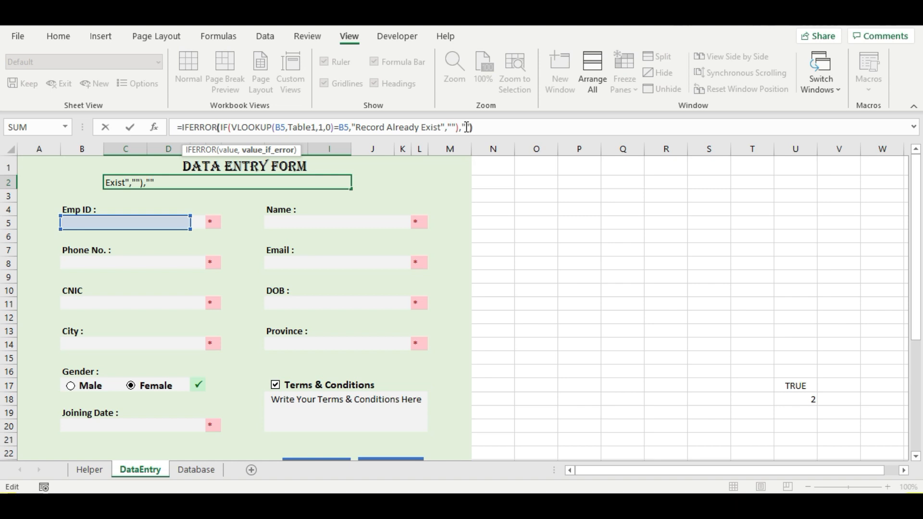
pyautogui.write(')')
pyautogui.press('Return')
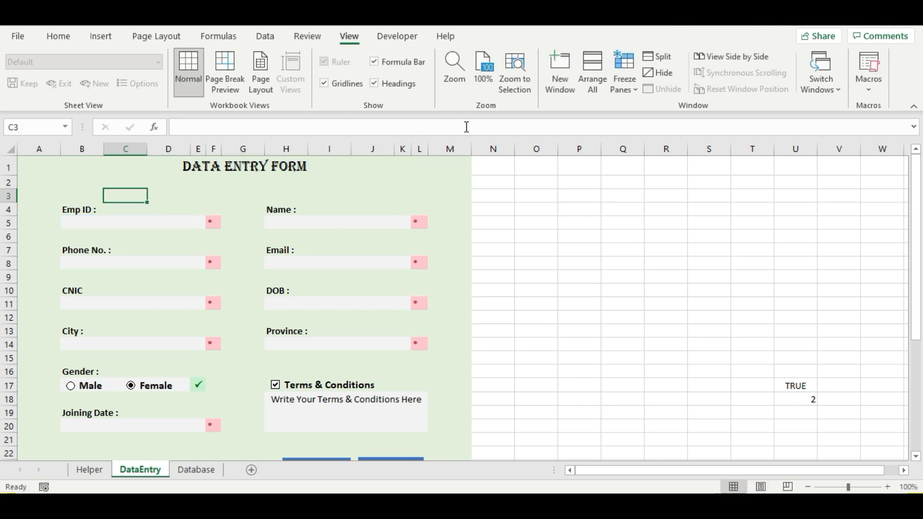
# - Reselect check cell C2 and bring up the Conditional Formatting options
pyautogui.click(166, 227)
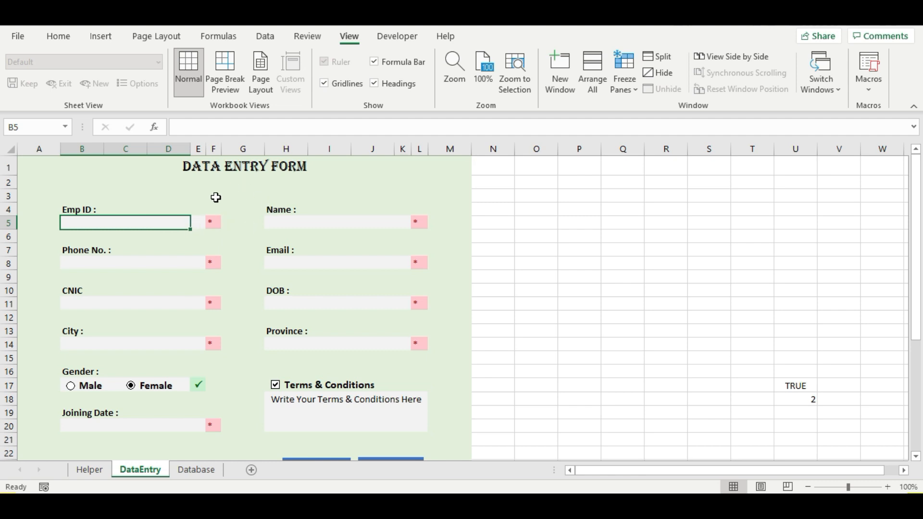
pyautogui.click(226, 183)
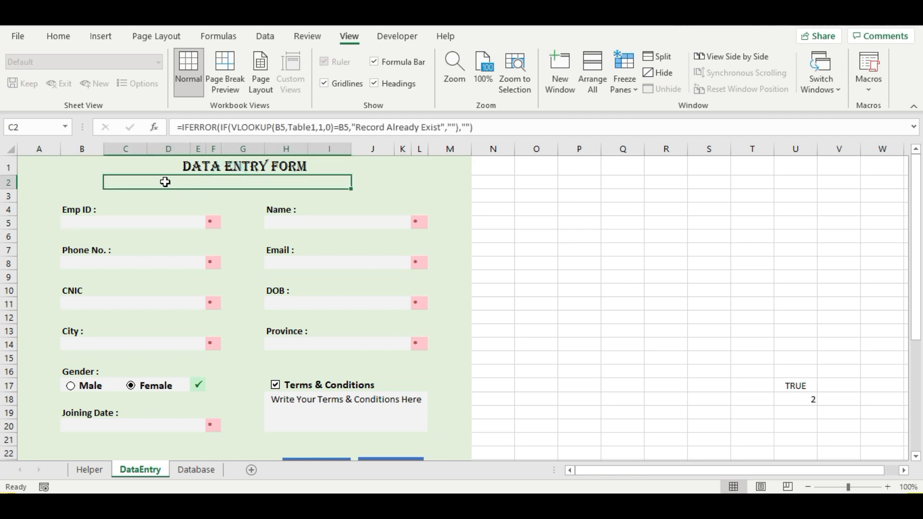
pyautogui.click(240, 197)
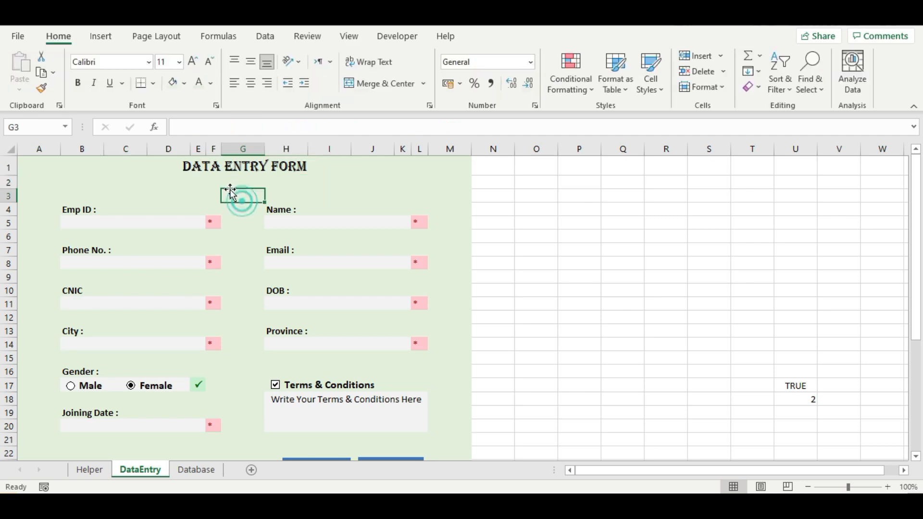
pyautogui.click(230, 183)
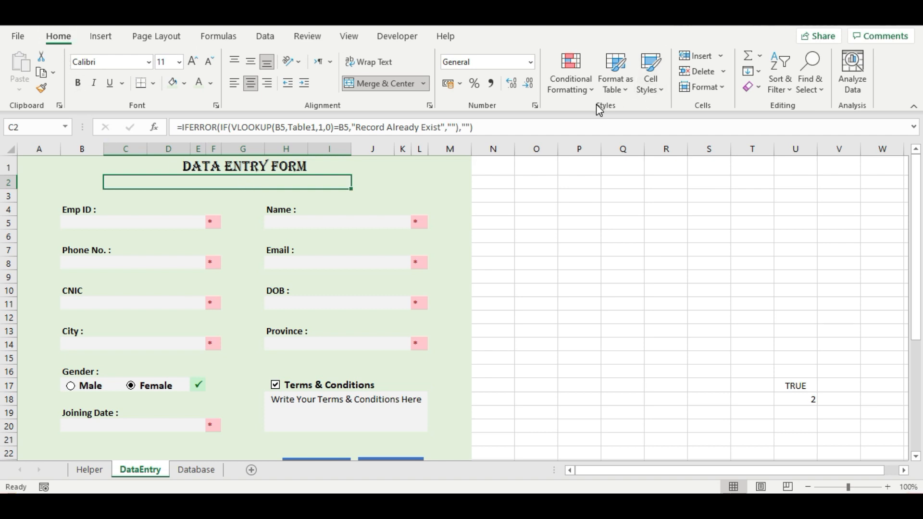
pyautogui.click(583, 92)
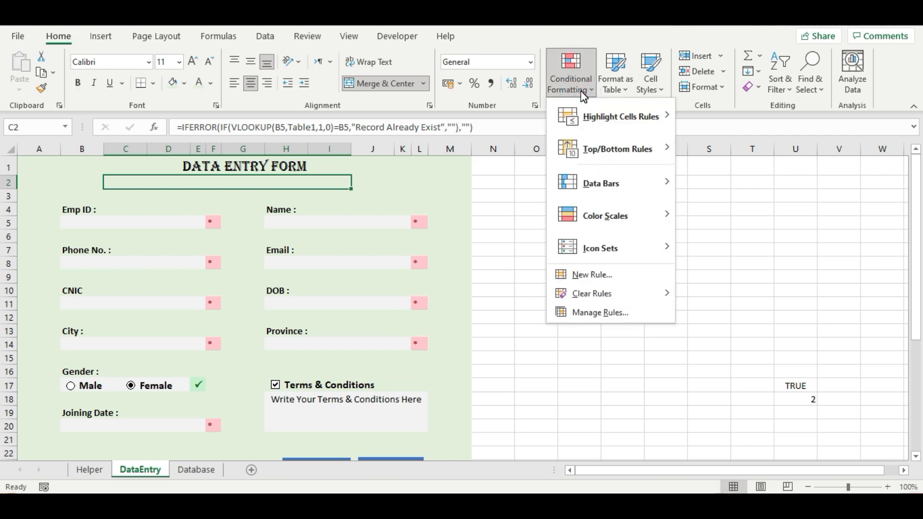
# - Create a formula-based conditional formatting rule =and($C$2<>"") for C2
pyautogui.click(605, 275)
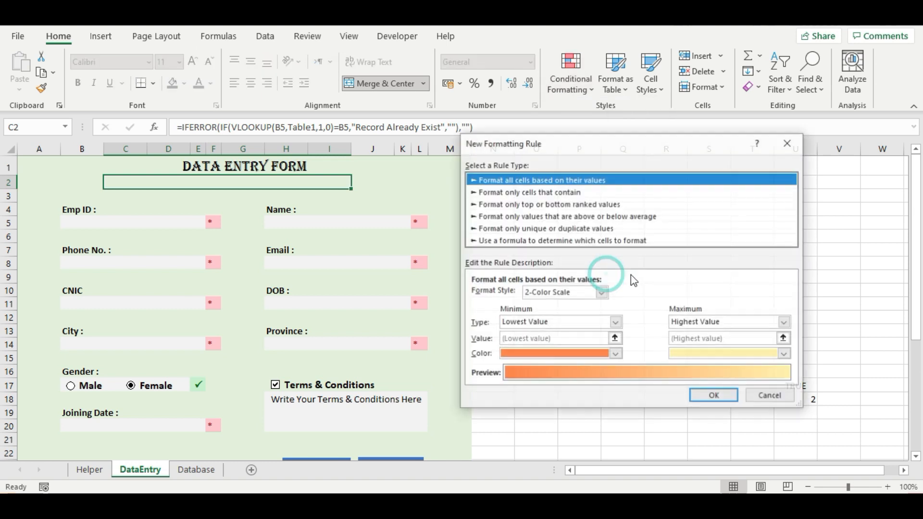
pyautogui.click(504, 240)
pyautogui.click(505, 295)
pyautogui.write('=')
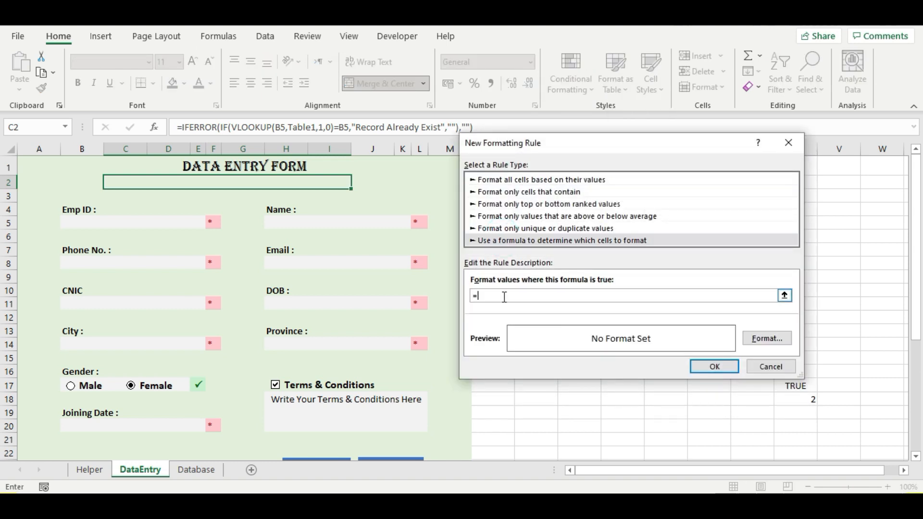
pyautogui.write('=an')
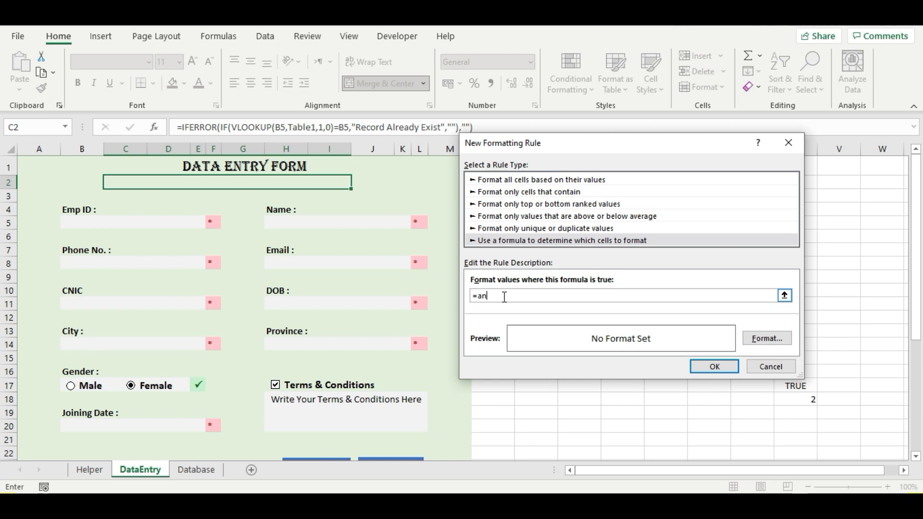
pyautogui.write('d(')
pyautogui.click(270, 186)
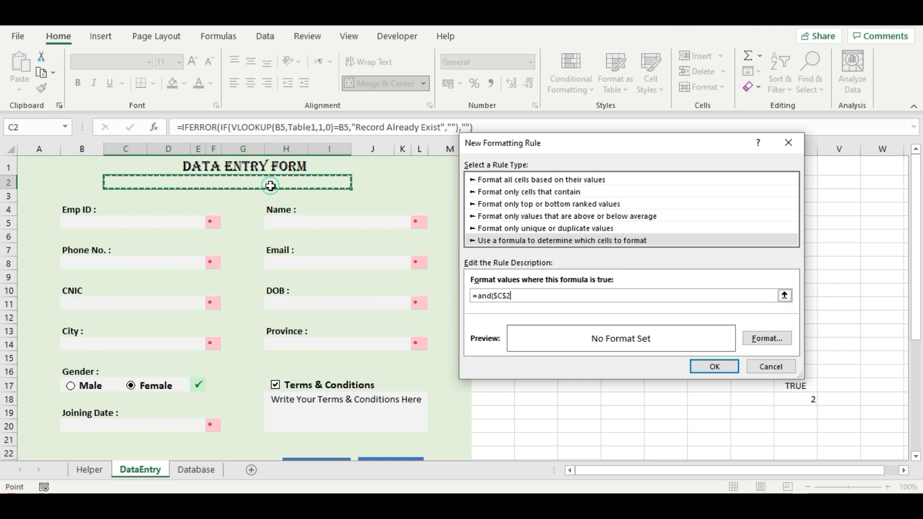
pyautogui.write('<>"')
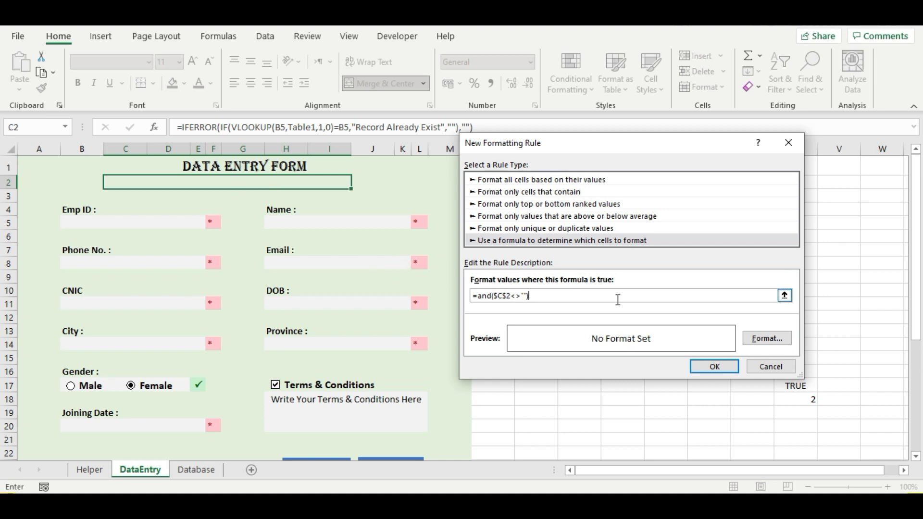
# - Format the rule with a light orange fill and bold red text, then save it
pyautogui.click(765, 339)
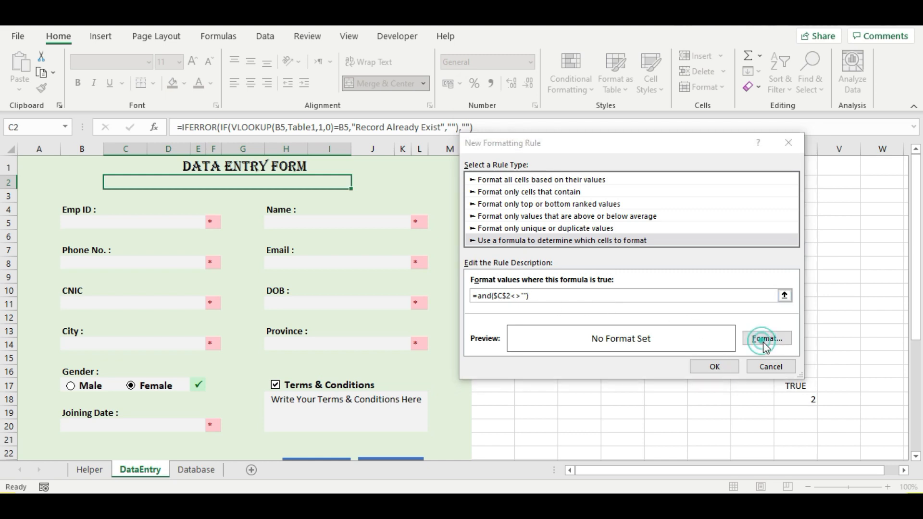
pyautogui.click(598, 107)
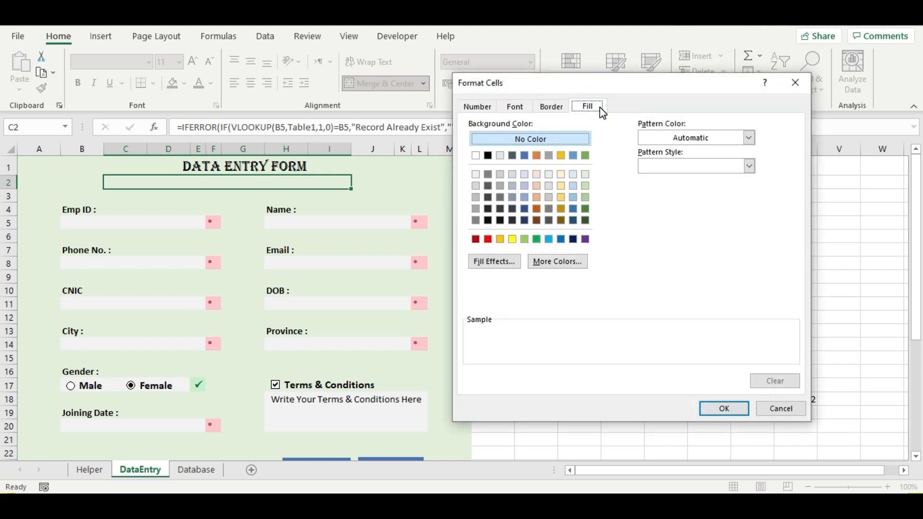
pyautogui.click(536, 192)
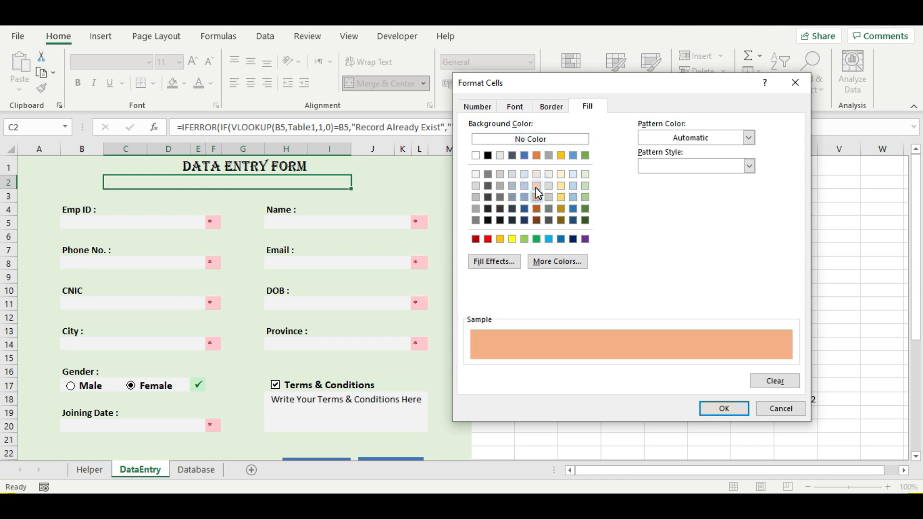
pyautogui.click(536, 209)
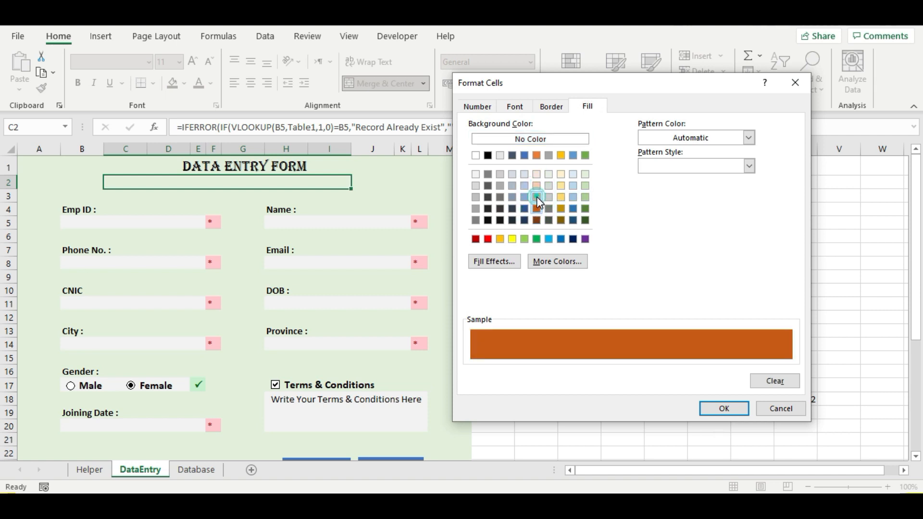
pyautogui.click(537, 197)
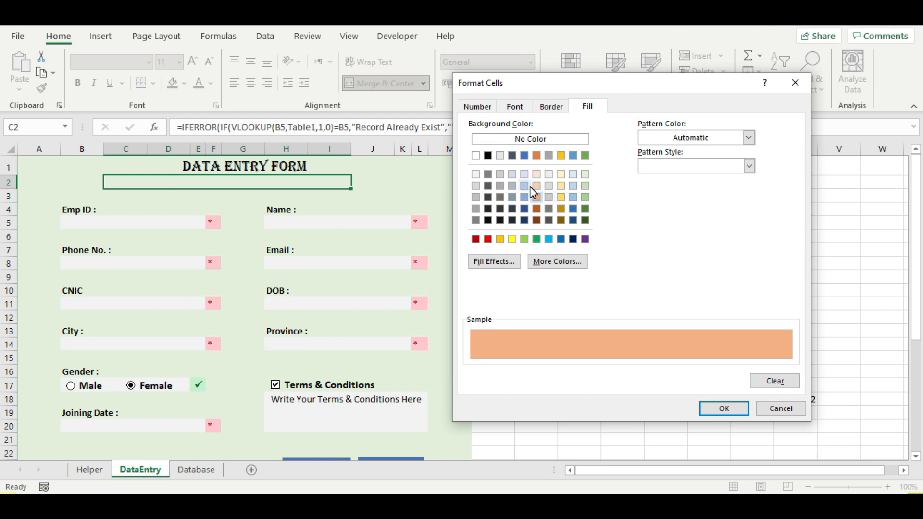
pyautogui.click(524, 106)
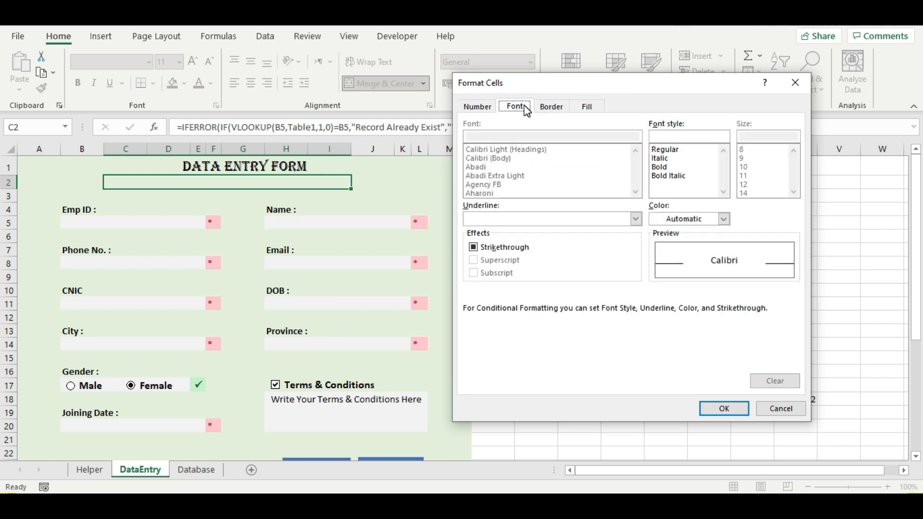
pyautogui.click(666, 167)
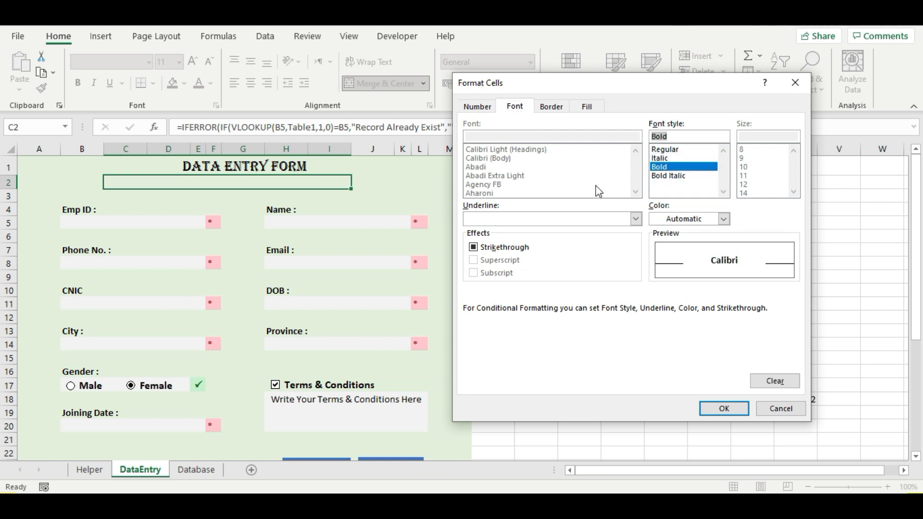
pyautogui.click(707, 220)
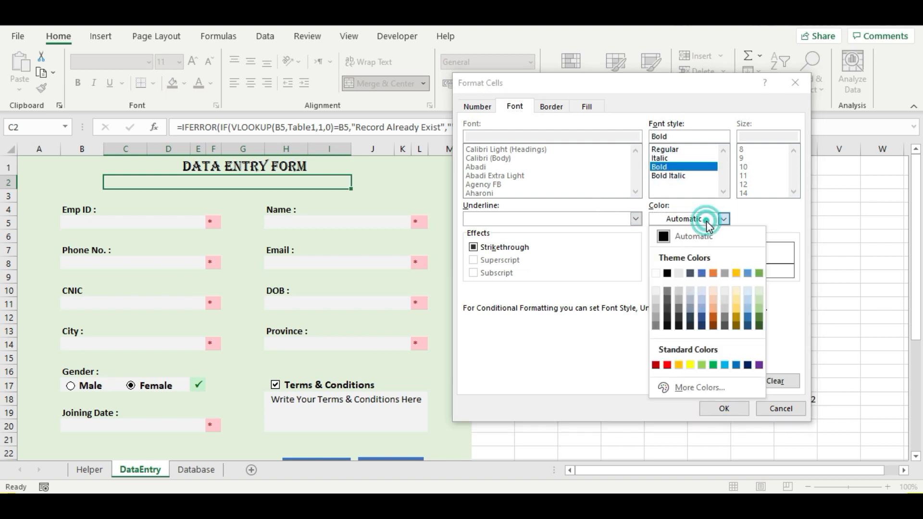
pyautogui.click(668, 365)
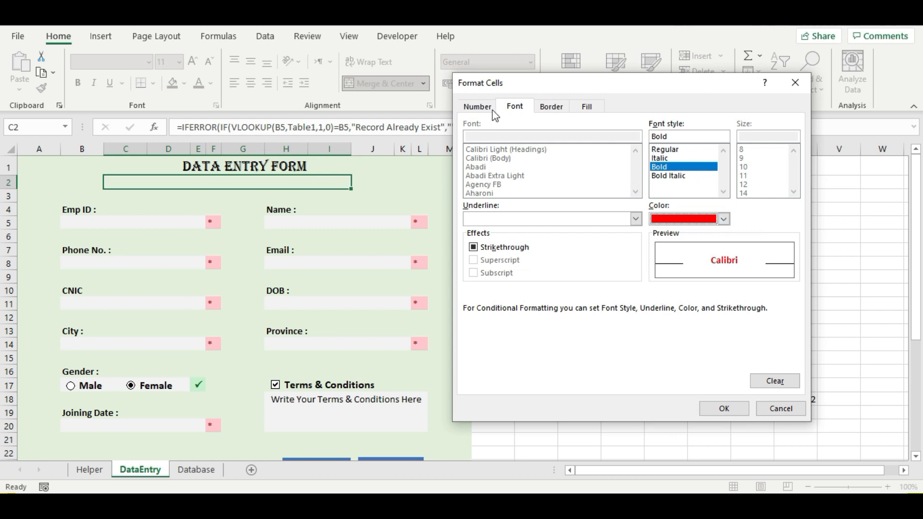
pyautogui.click(724, 408)
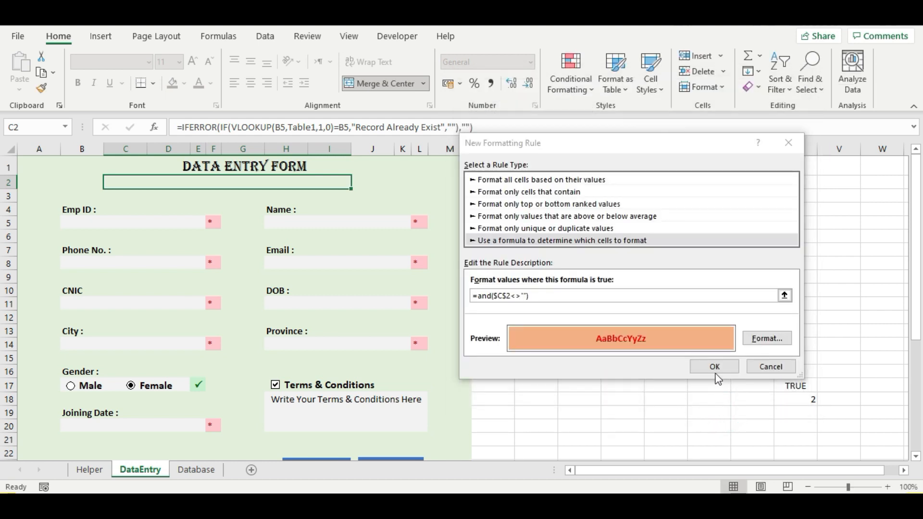
pyautogui.click(705, 366)
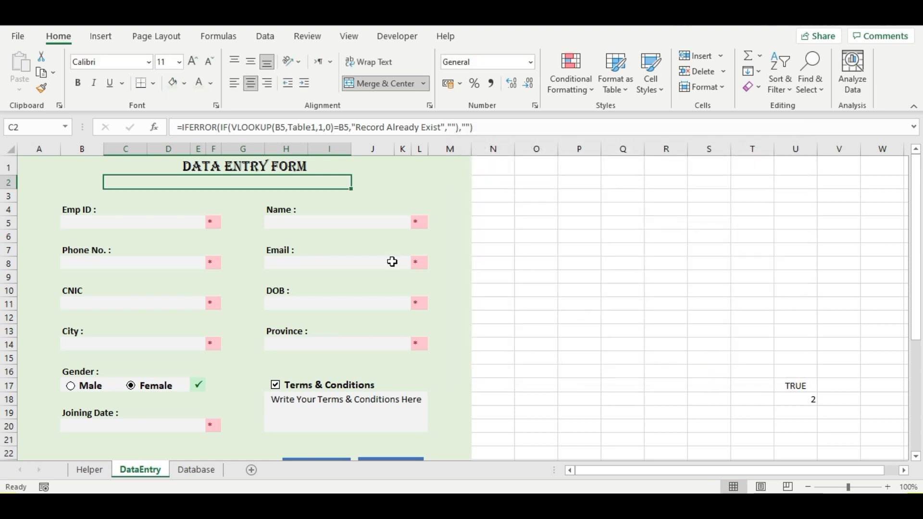
# - Enter Emp ID 1122 and confirm the orange 'Record Already Exist' warning appears in C2
pyautogui.click(247, 196)
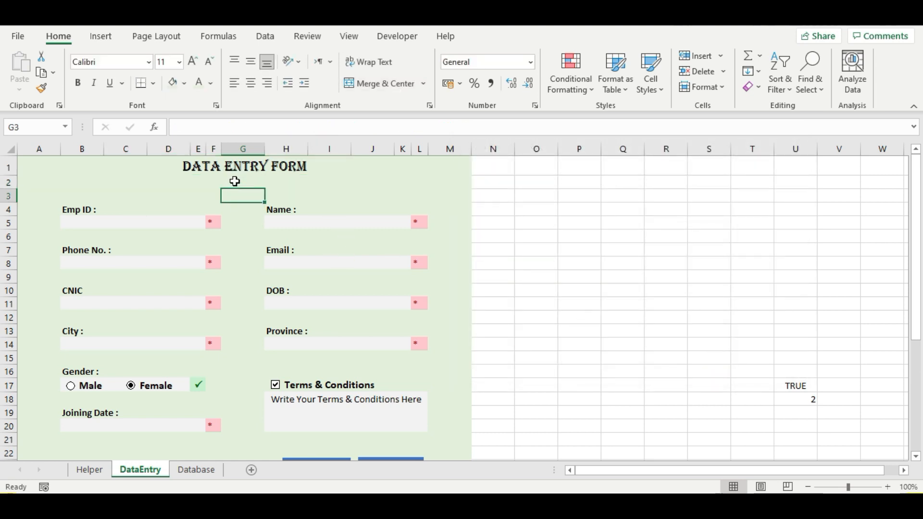
pyautogui.click(235, 179)
pyautogui.click(144, 226)
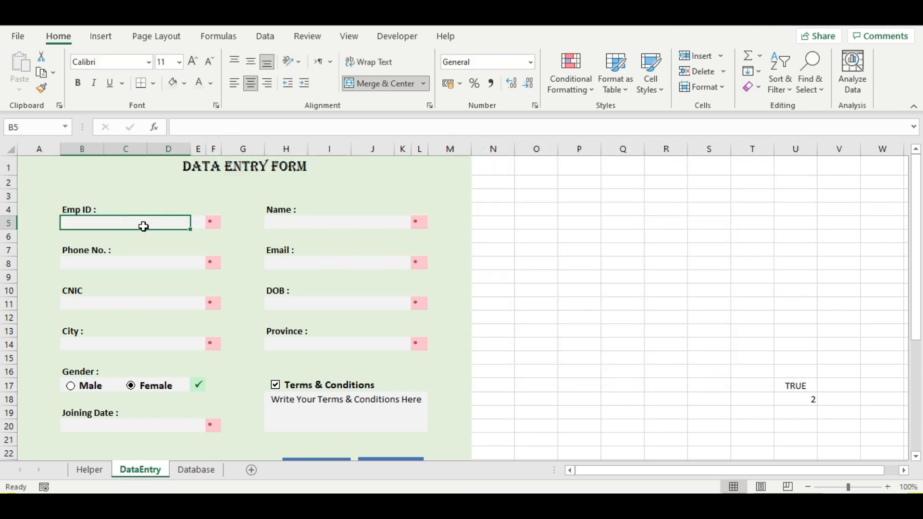
pyautogui.write('1122')
pyautogui.press('Return')
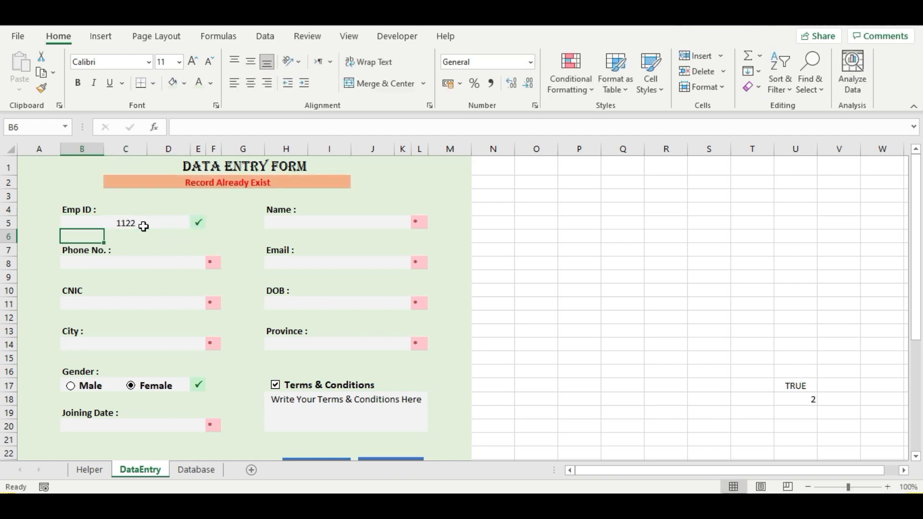
pyautogui.click(113, 184)
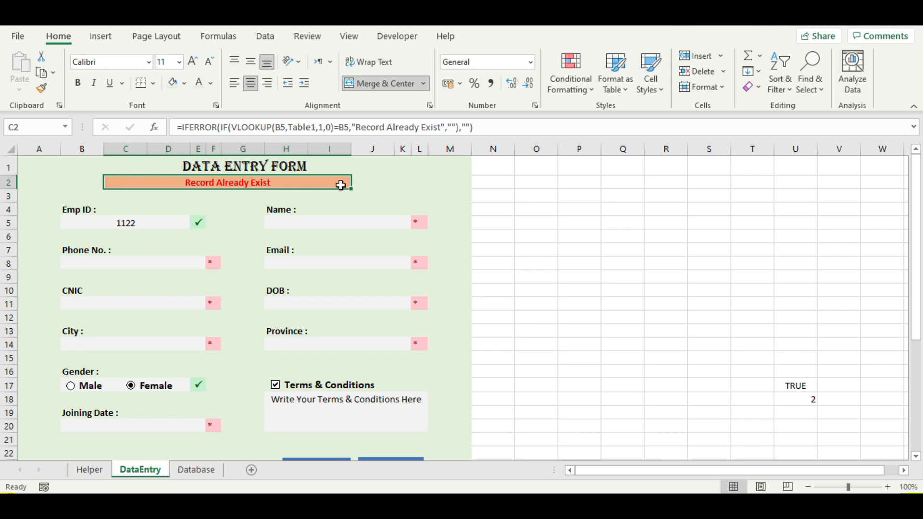
pyautogui.click(388, 183)
pyautogui.click(268, 178)
pyautogui.scroll(-1, 360, 239)
pyautogui.scroll(1, 413, 250)
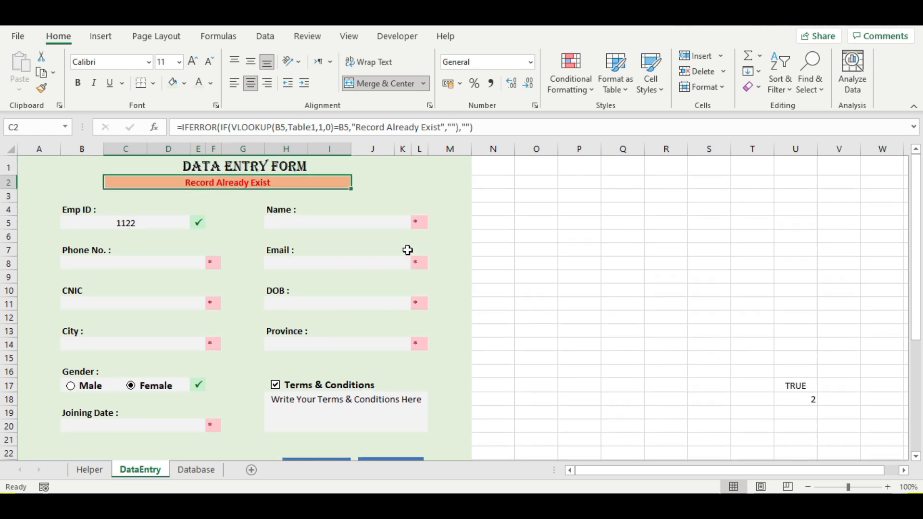
# - Check the Database sheet, fill in the employee's name, and change Emp ID to 2233
pyautogui.click(325, 222)
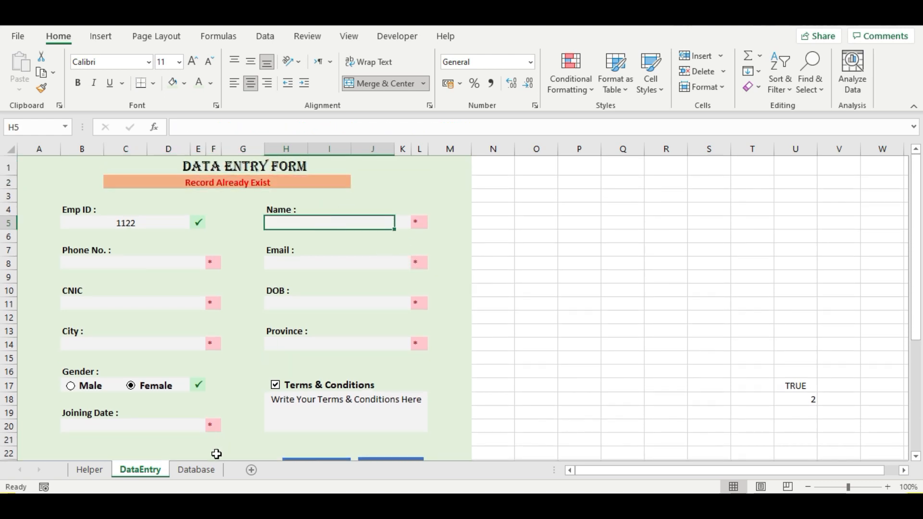
pyautogui.click(200, 469)
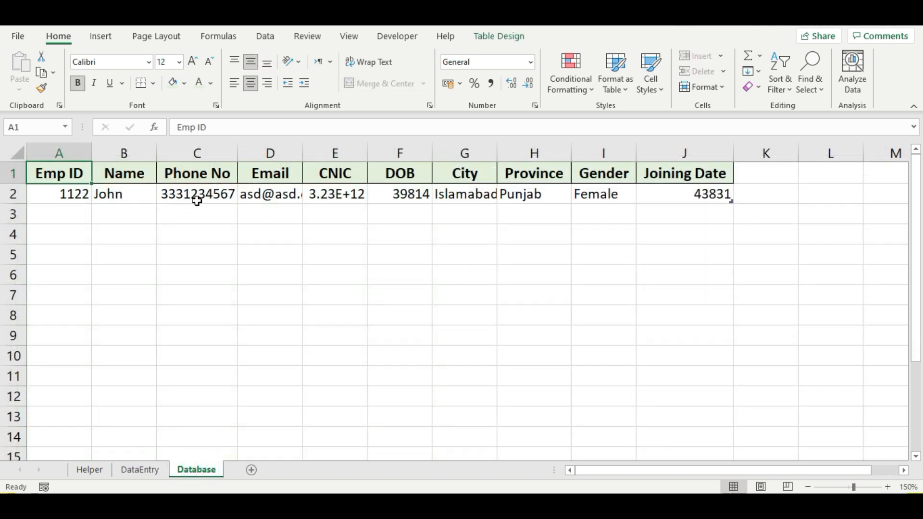
pyautogui.click(142, 471)
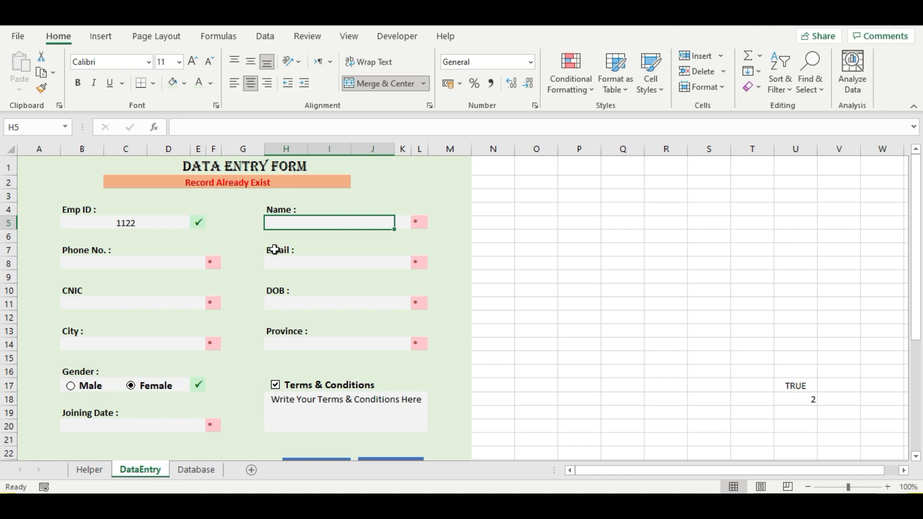
pyautogui.write('W')
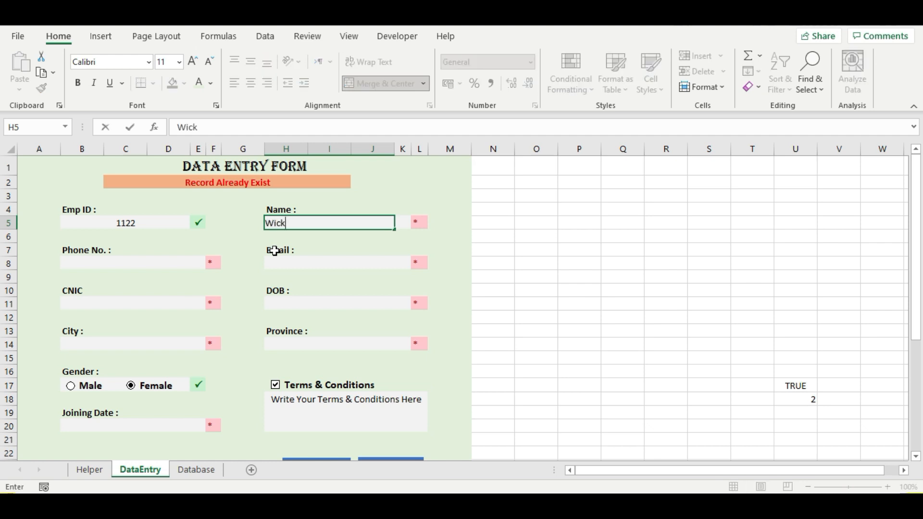
pyautogui.write('ick')
pyautogui.press('Tab')
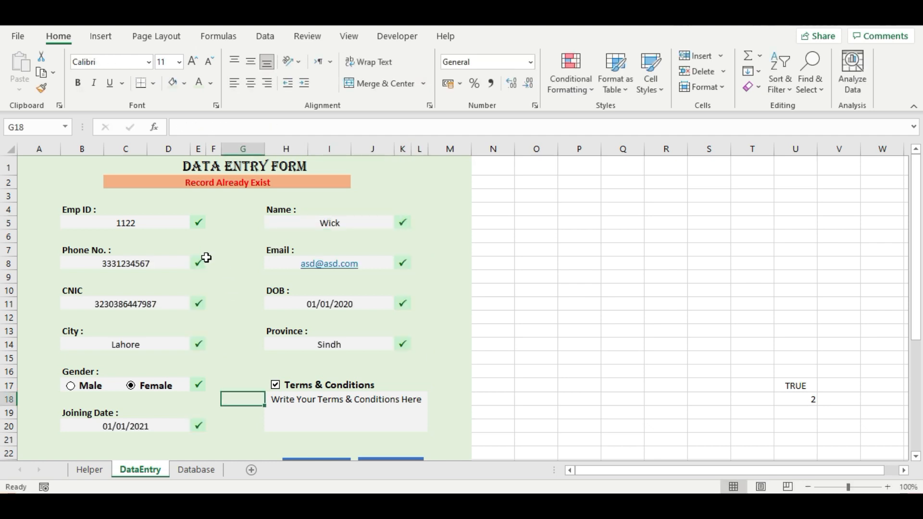
pyautogui.click(139, 228)
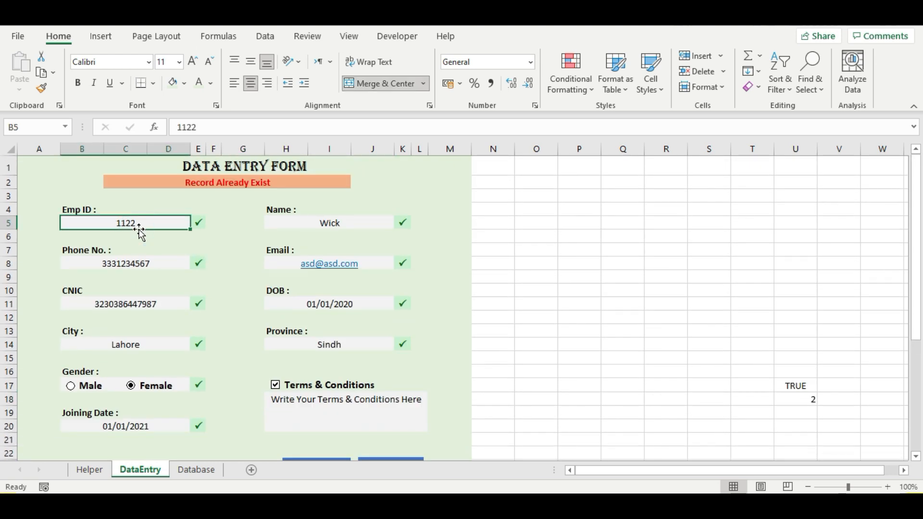
pyautogui.write('2233')
pyautogui.press('Return')
pyautogui.scroll(-2, 252, 268)
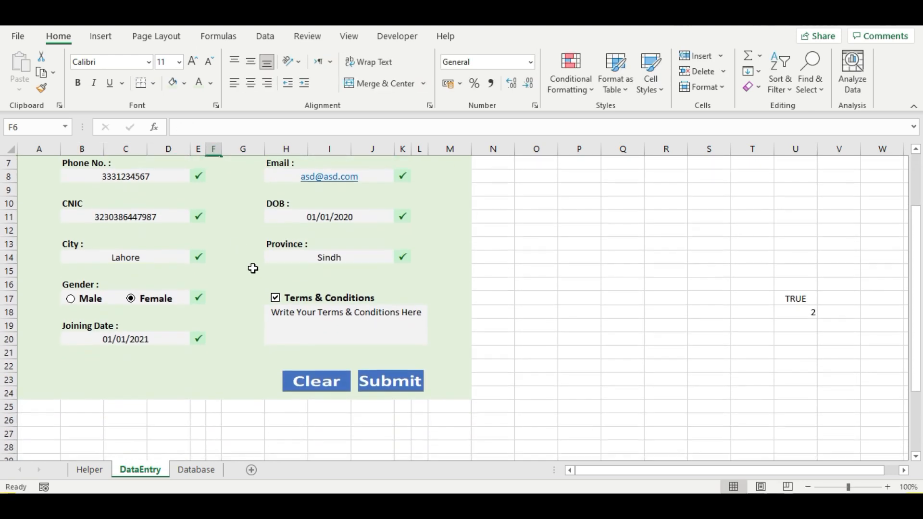
# - Submit the completed employee record so the form clears
pyautogui.click(377, 381)
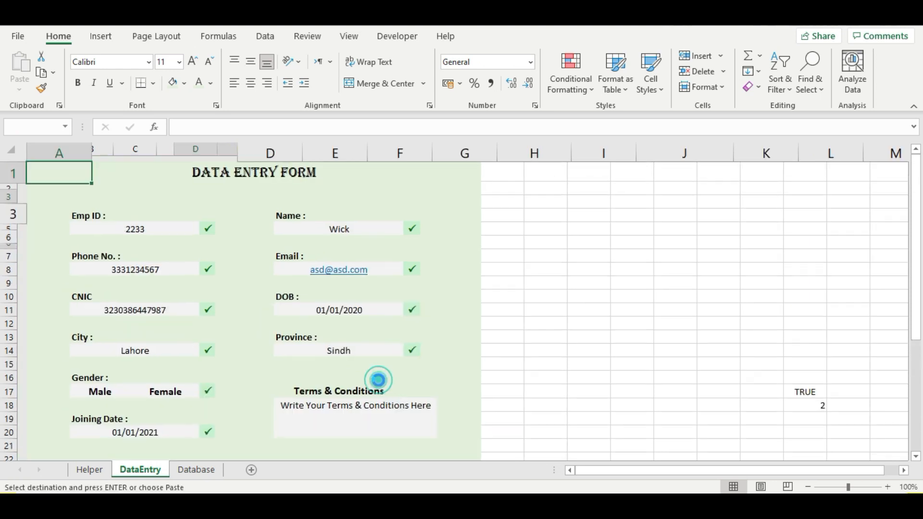
pyautogui.scroll(-1, 399, 333)
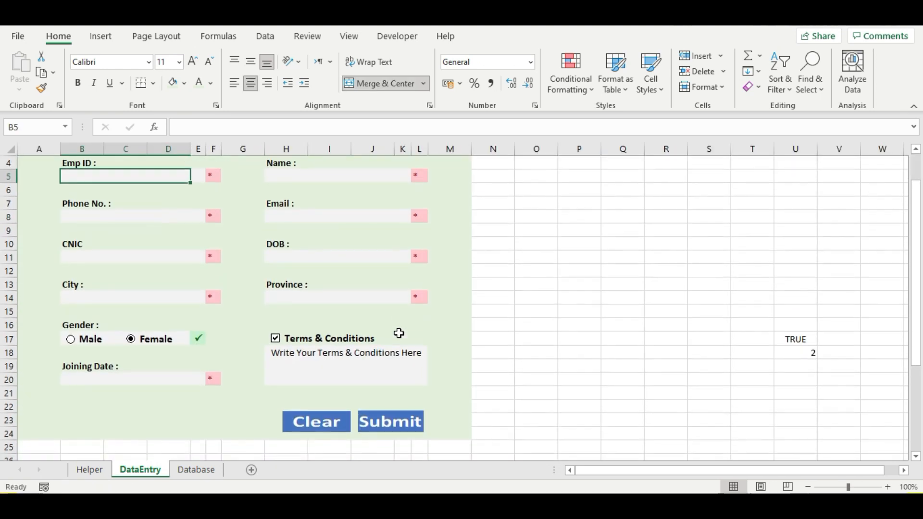
pyautogui.scroll(1, 398, 332)
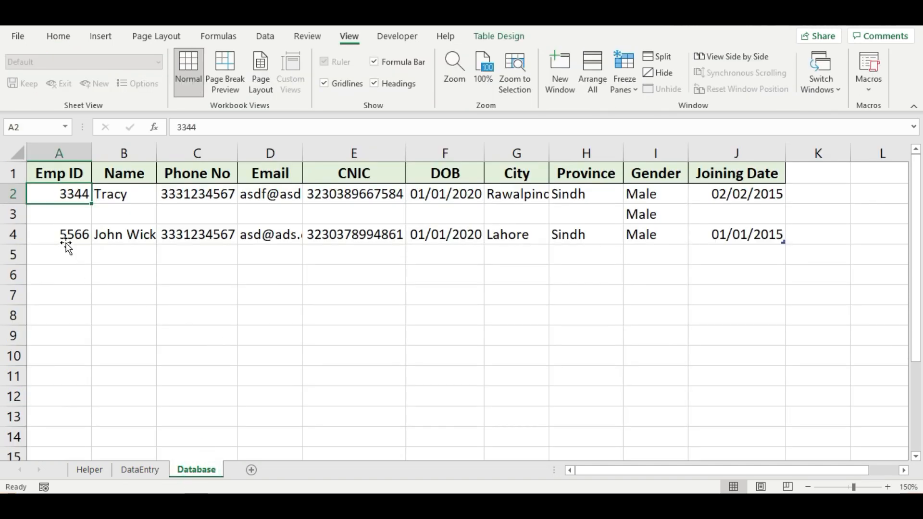
# - Inspect the saved employee rows on the Database sheet
pyautogui.moveTo(70, 238); pyautogui.dragTo(772, 229)
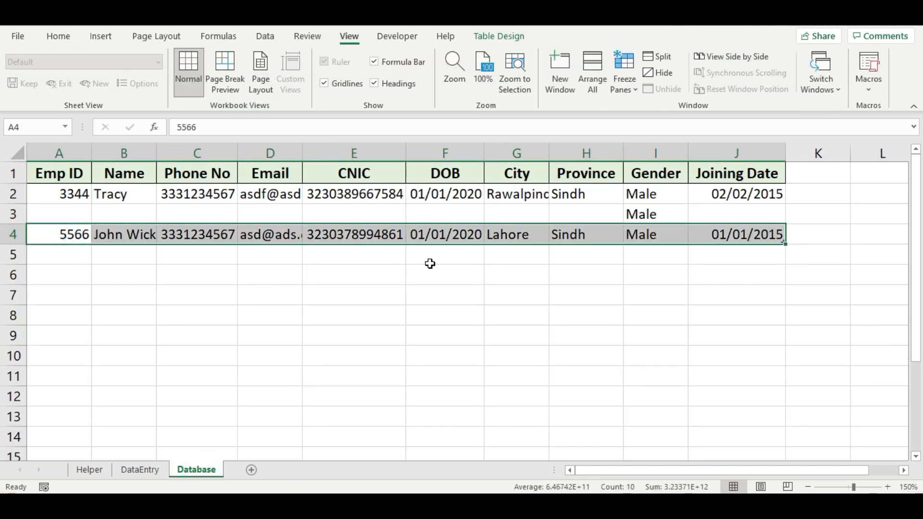
pyautogui.moveTo(47, 194); pyautogui.dragTo(725, 233)
pyautogui.click(159, 474)
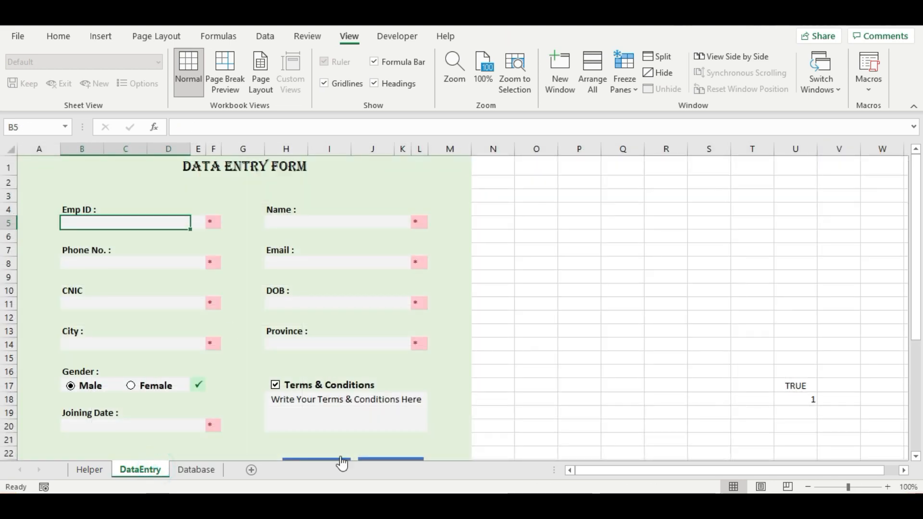
pyautogui.click(195, 469)
pyautogui.click(178, 236)
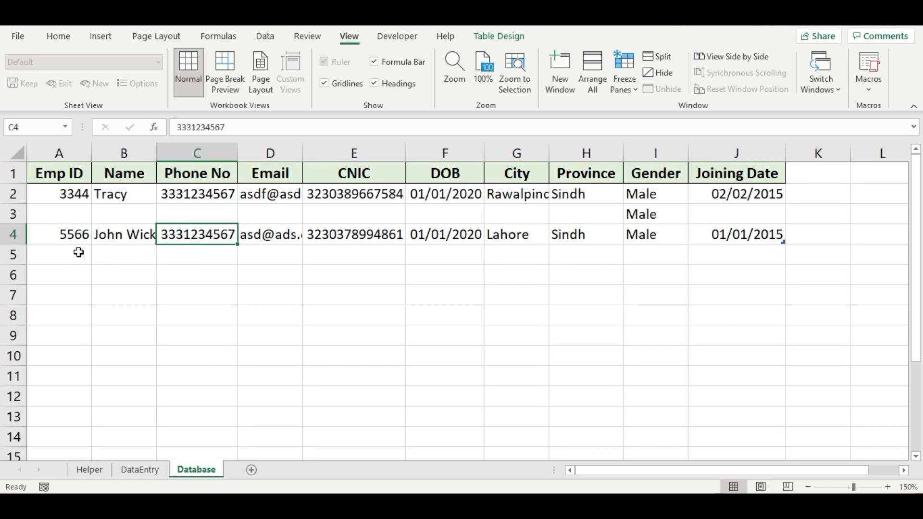
pyautogui.moveTo(76, 252); pyautogui.dragTo(736, 241)
pyautogui.click(61, 278)
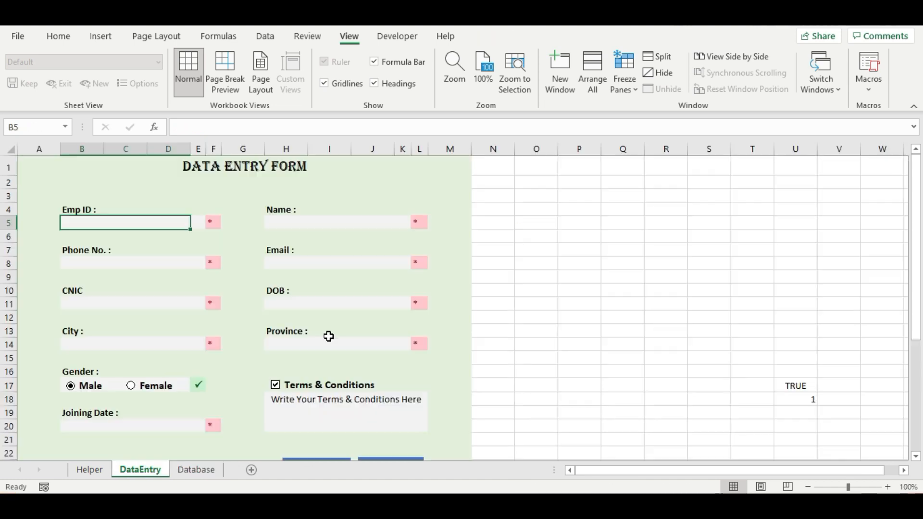